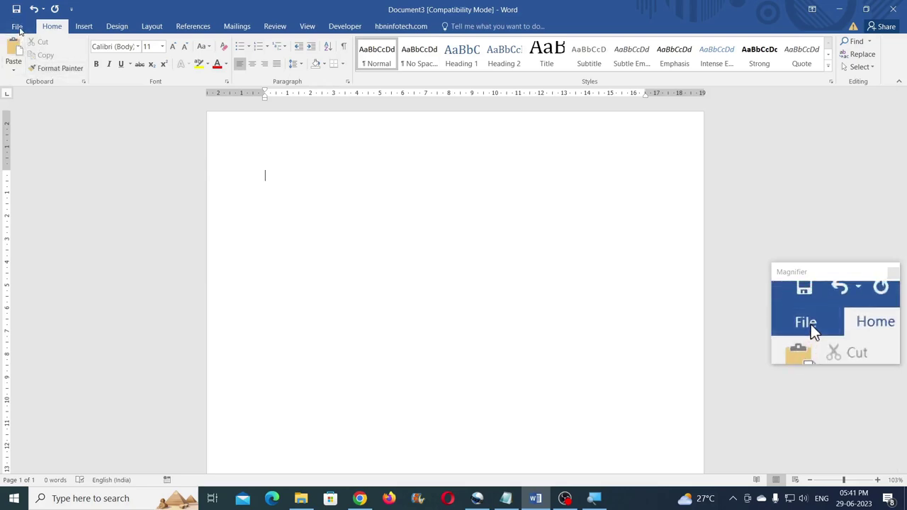
# Save the blank document in the Outline Tracing folder as "hbninfotech.com outline tracing3" in Word 97-2003 Document format
pyautogui.click(17, 28)
pyautogui.click(34, 133)
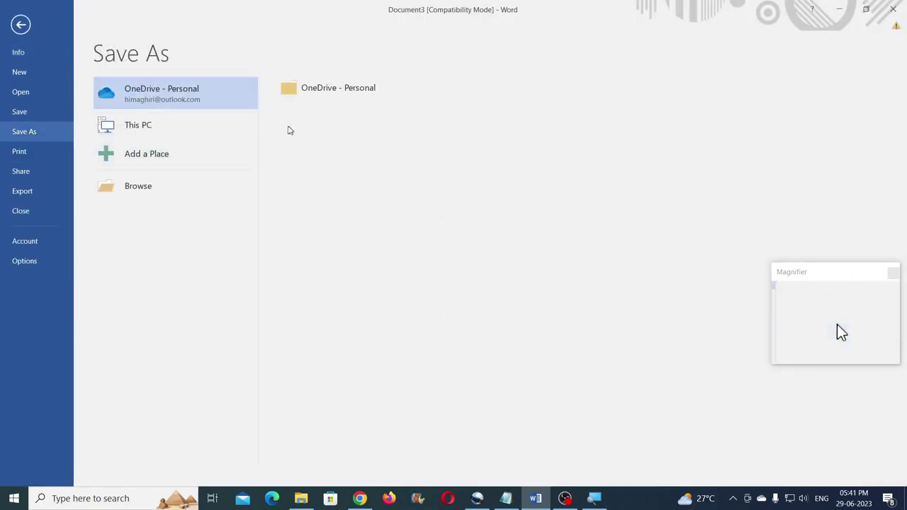
pyautogui.click(145, 131)
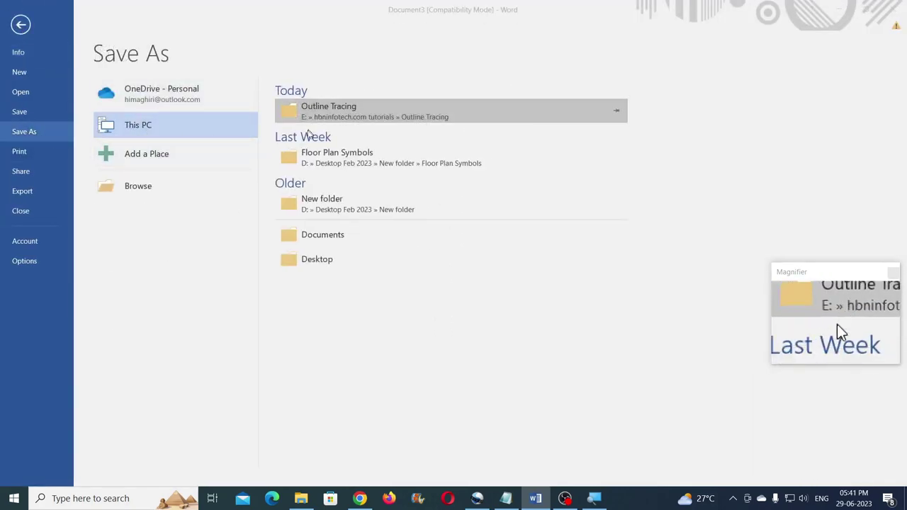
pyautogui.click(309, 114)
pyautogui.click(231, 260)
pyautogui.click(228, 288)
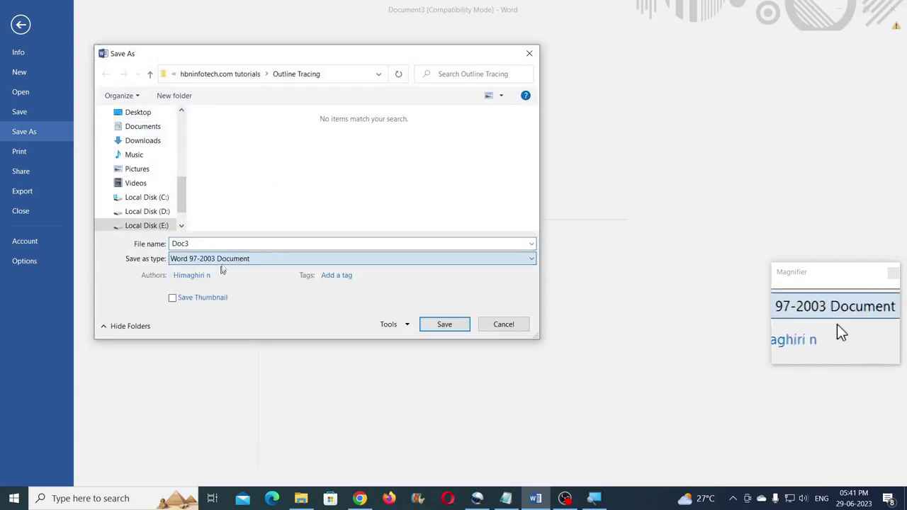
pyautogui.doubleClick(224, 243)
pyautogui.write('hbninfotech.com outline tracing3')
pyautogui.click(443, 324)
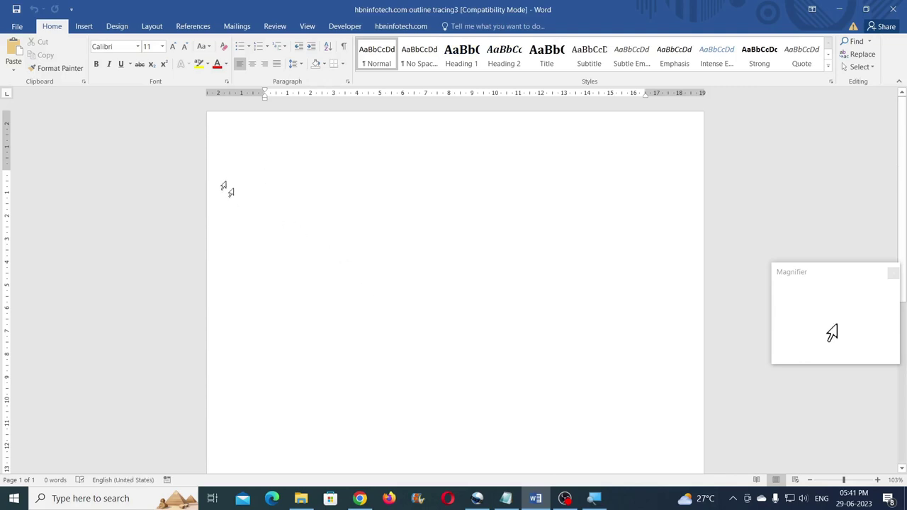
# Insert the picture motorcycle-ga40938a0f_1280 from the Outline Tracing folder into the document
pyautogui.click(83, 26)
pyautogui.click(117, 57)
pyautogui.click(274, 105)
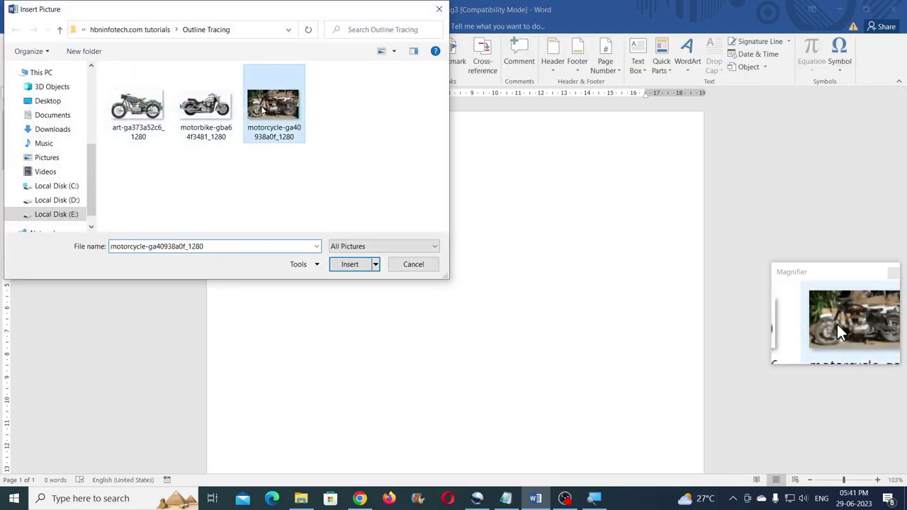
pyautogui.click(345, 264)
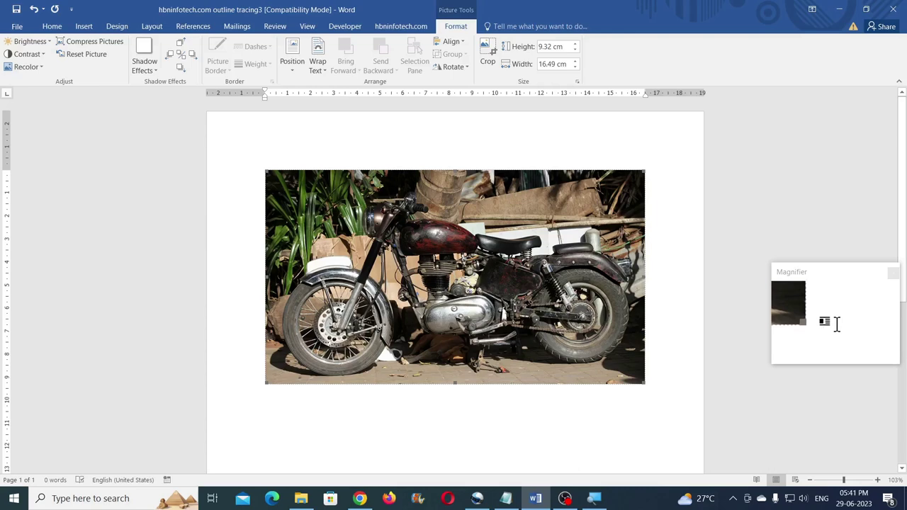
pyautogui.click(84, 28)
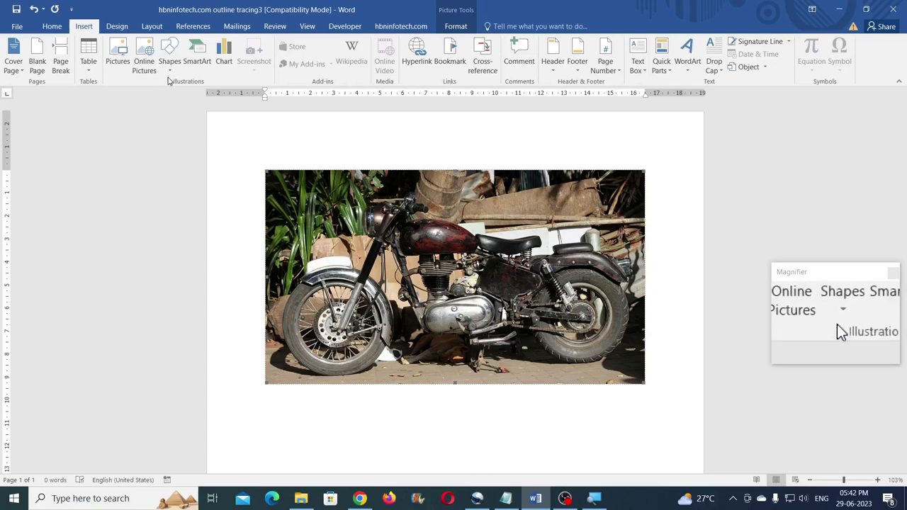
pyautogui.click(170, 62)
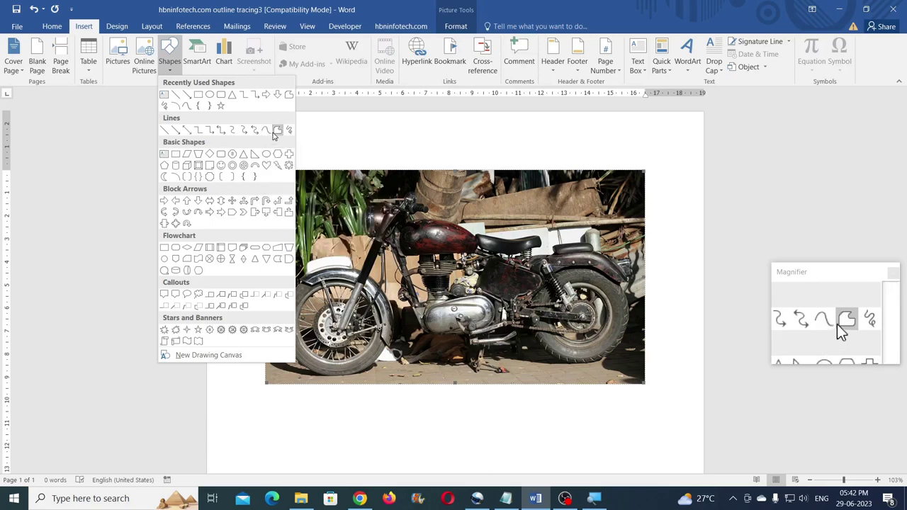
pyautogui.click(388, 145)
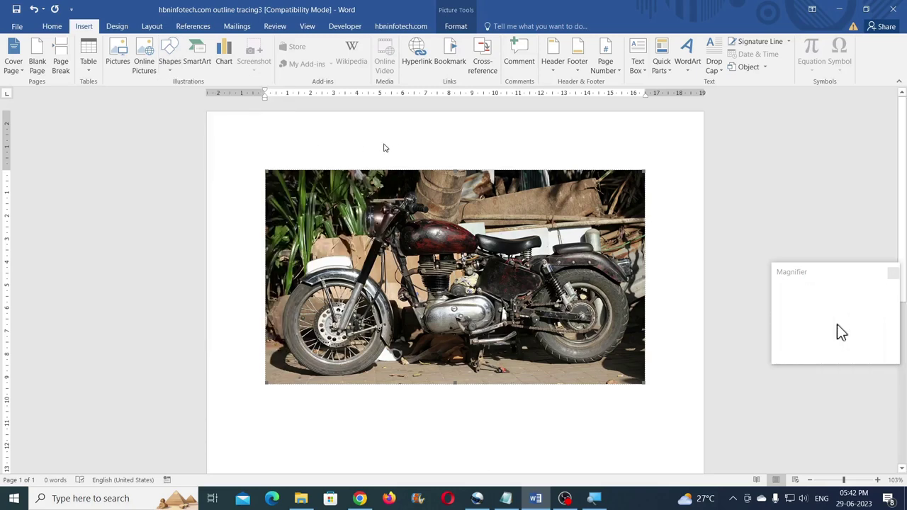
# Draw a freehand squiggle about 6.1 cm wide and 4 cm high in the blank area below the motorcycle picture
pyautogui.click(877, 480)
pyautogui.click(877, 479)
pyautogui.click(877, 479)
pyautogui.click(877, 480)
pyautogui.click(877, 480)
pyautogui.scroll(-2, 329, 368)
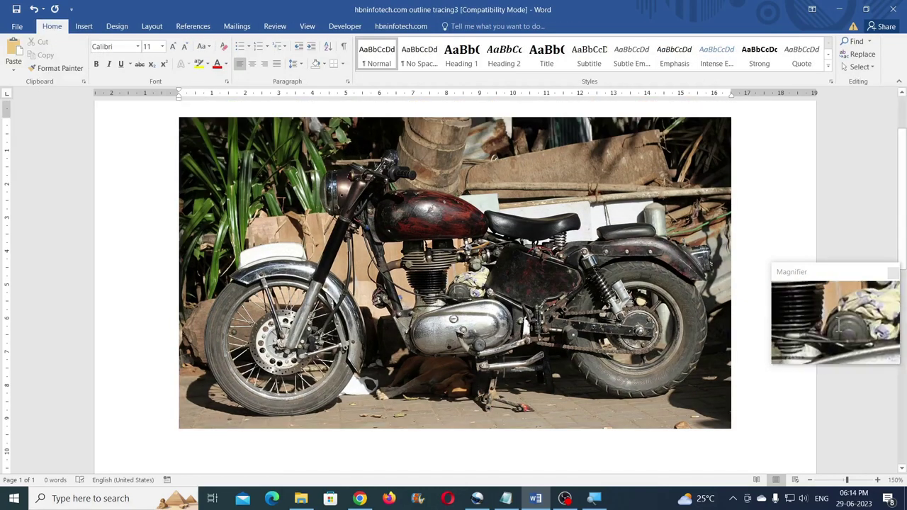
pyautogui.scroll(-8, 836, 327)
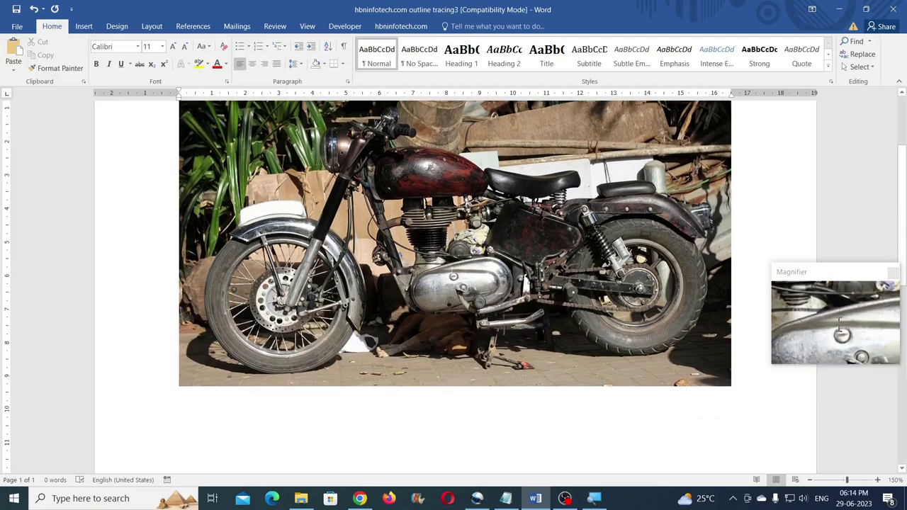
pyautogui.click(83, 26)
pyautogui.click(170, 64)
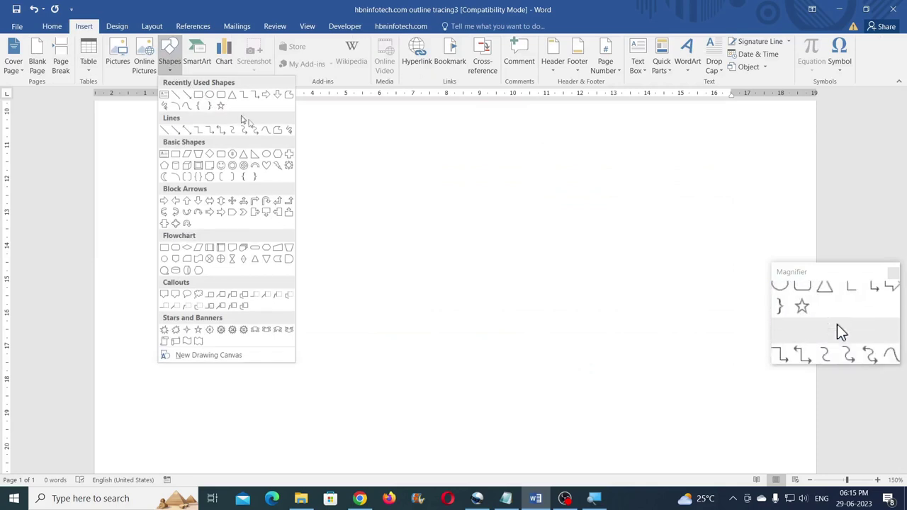
pyautogui.click(284, 130)
pyautogui.moveTo(279, 231)
pyautogui.mouseDown()
pyautogui.moveTo(376, 196)
pyautogui.moveTo(384, 271)
pyautogui.moveTo(437, 251)
pyautogui.moveTo(440, 197)
pyautogui.moveTo(454, 183)
pyautogui.moveTo(485, 183)
pyautogui.mouseUp()
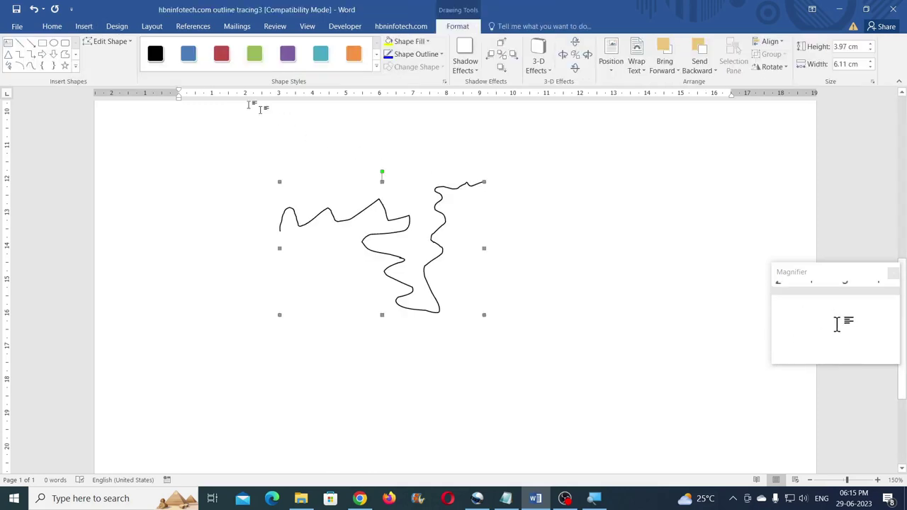
# Draw an open zigzag of straight segments to the right of the squiggle with the Freeform shape
pyautogui.click(65, 54)
pyautogui.moveTo(554, 289); pyautogui.dragTo(589, 198)
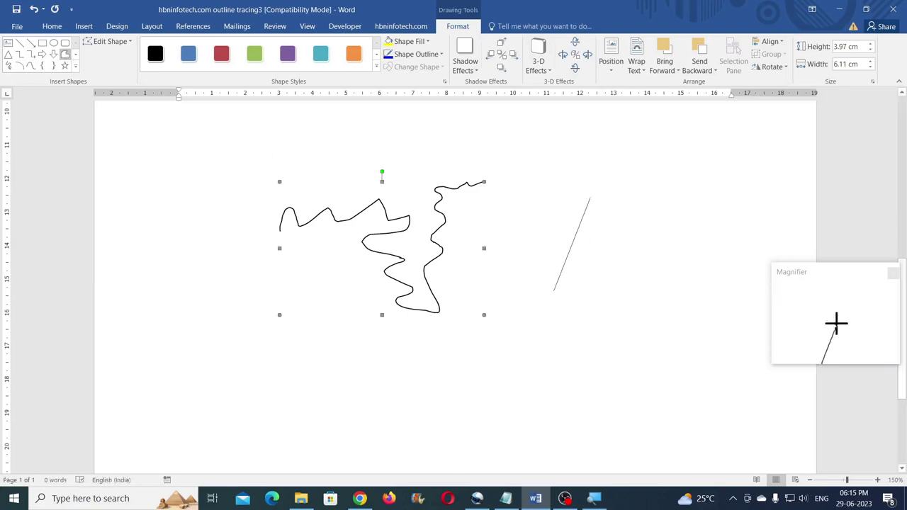
pyautogui.moveTo(589, 198)
pyautogui.mouseDown()
pyautogui.moveTo(607, 292)
pyautogui.moveTo(628, 195)
pyautogui.moveTo(653, 291)
pyautogui.moveTo(669, 200)
pyautogui.moveTo(693, 284)
pyautogui.moveTo(712, 188)
pyautogui.mouseUp()
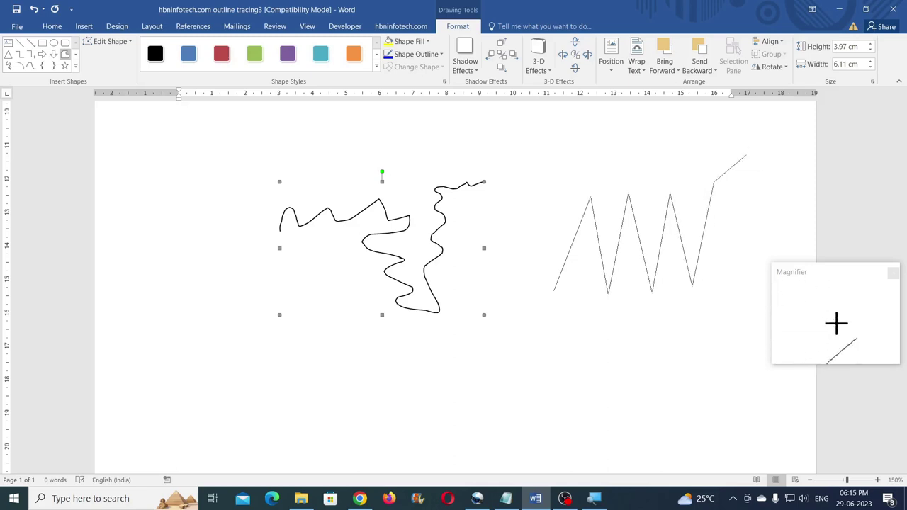
pyautogui.press('Escape')
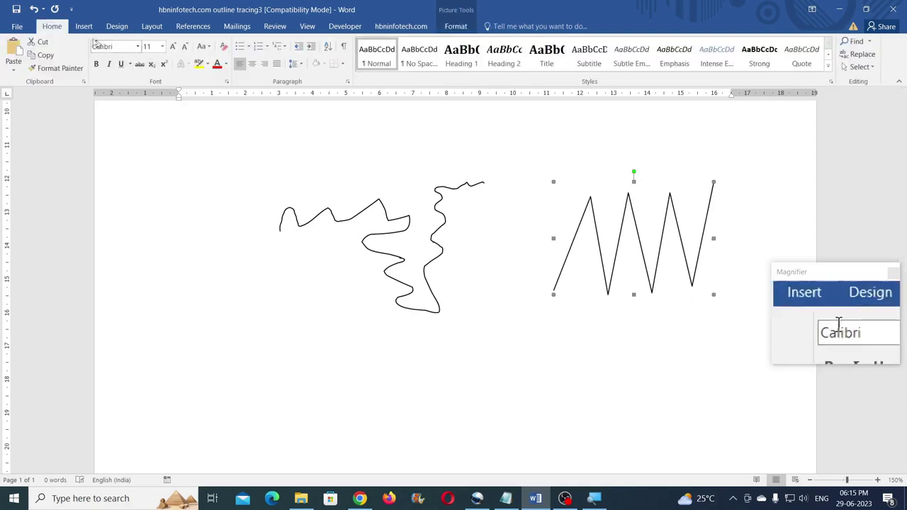
# Draw a long wavy line with the Curve shape in the blank area below the squiggle and the zigzag
pyautogui.click(85, 29)
pyautogui.click(170, 64)
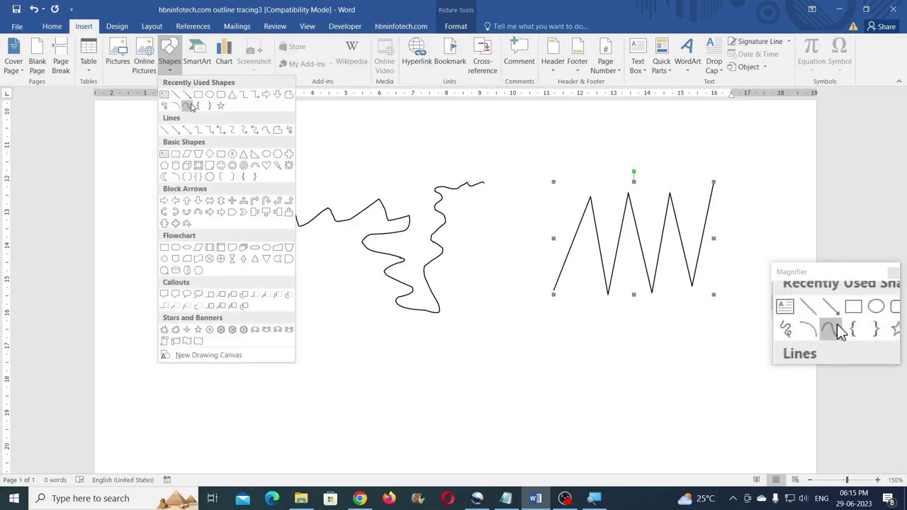
pyautogui.click(186, 106)
pyautogui.scroll(-3, 273, 245)
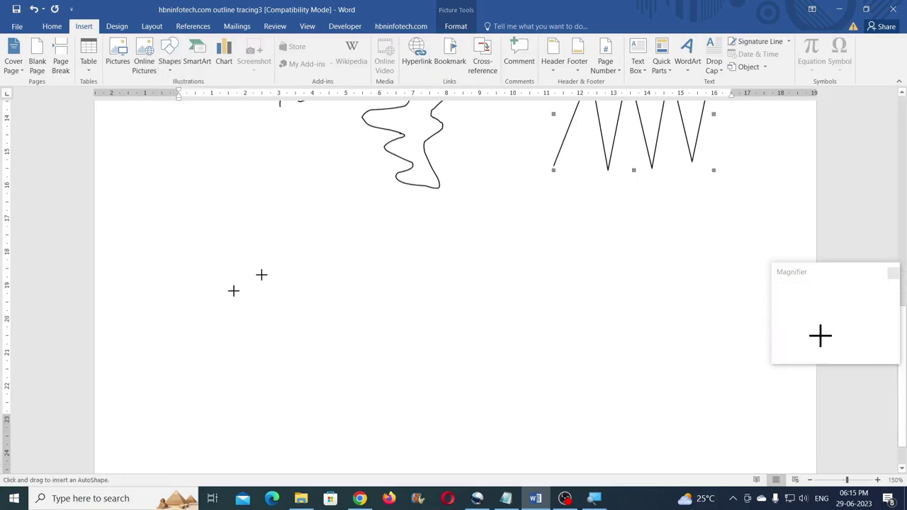
pyautogui.moveTo(209, 297)
pyautogui.mouseDown()
pyautogui.moveTo(228, 224)
pyautogui.moveTo(260, 320)
pyautogui.moveTo(290, 232)
pyautogui.moveTo(318, 284)
pyautogui.moveTo(371, 234)
pyautogui.moveTo(425, 285)
pyautogui.moveTo(650, 234)
pyautogui.moveTo(688, 243)
pyautogui.moveTo(694, 283)
pyautogui.moveTo(691, 241)
pyautogui.moveTo(701, 283)
pyautogui.moveTo(690, 285)
pyautogui.mouseUp()
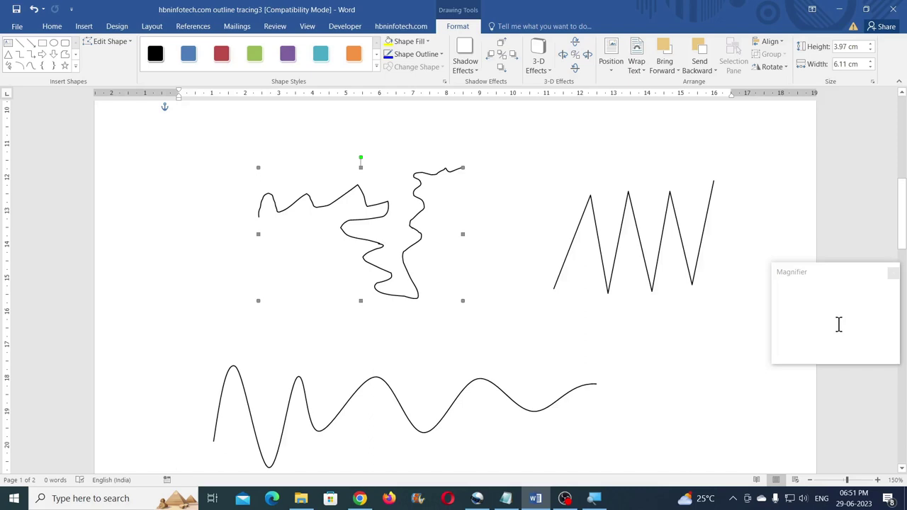
# Draw a freehand Freeform line about 2.6 cm wide and 1.7 cm high left of the squiggle and make its outline red
pyautogui.click(64, 54)
pyautogui.moveTo(155, 209)
pyautogui.mouseDown()
pyautogui.moveTo(210, 157)
pyautogui.moveTo(241, 186)
pyautogui.mouseUp()
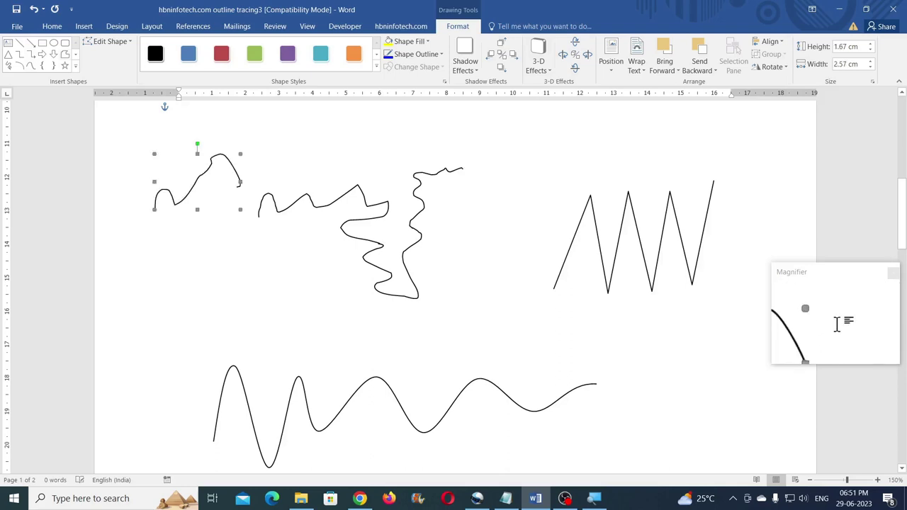
pyautogui.click(435, 54)
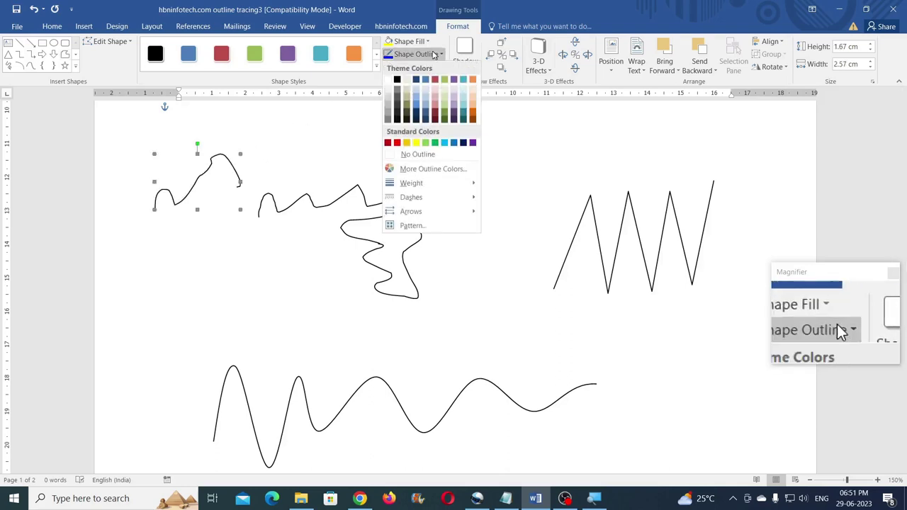
pyautogui.click(401, 142)
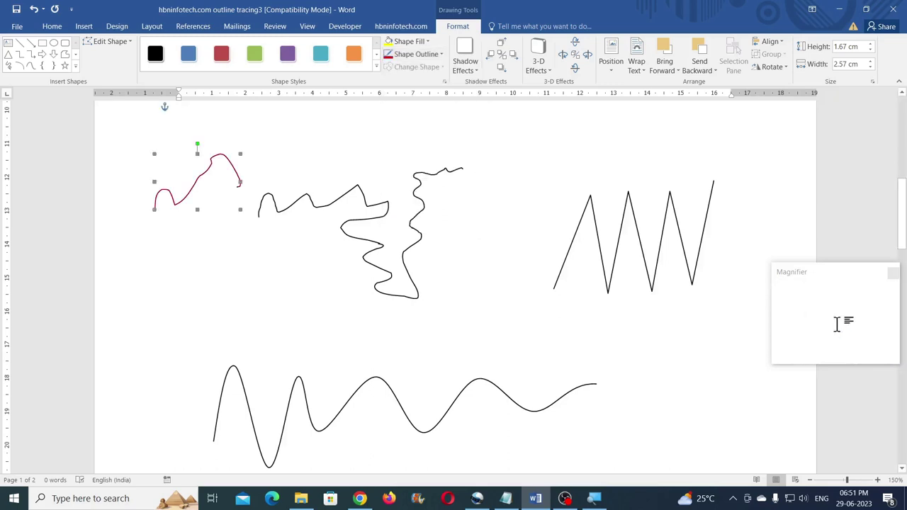
# Make the red line's formatting the AutoShape default and draw another short wavy Freeform line above the squiggle
pyautogui.rightClick(228, 162)
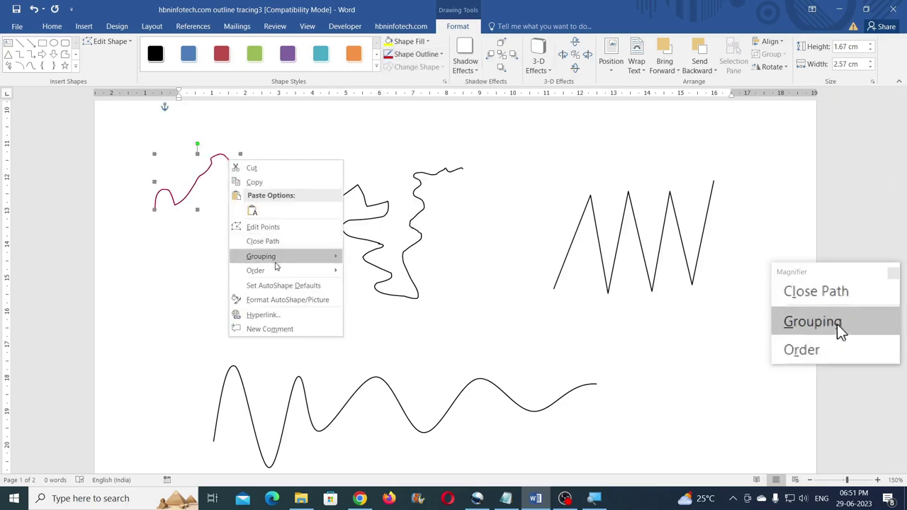
pyautogui.click(292, 287)
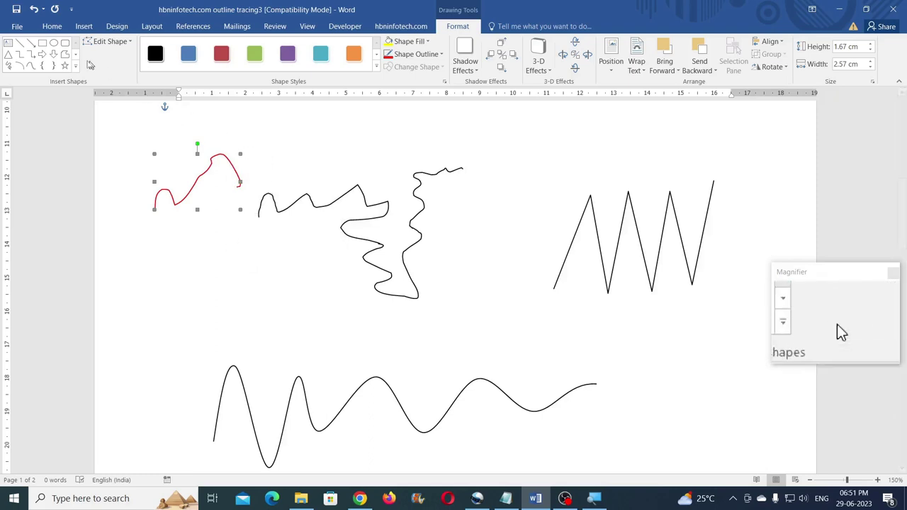
pyautogui.click(64, 54)
pyautogui.moveTo(274, 146); pyautogui.dragTo(394, 151)
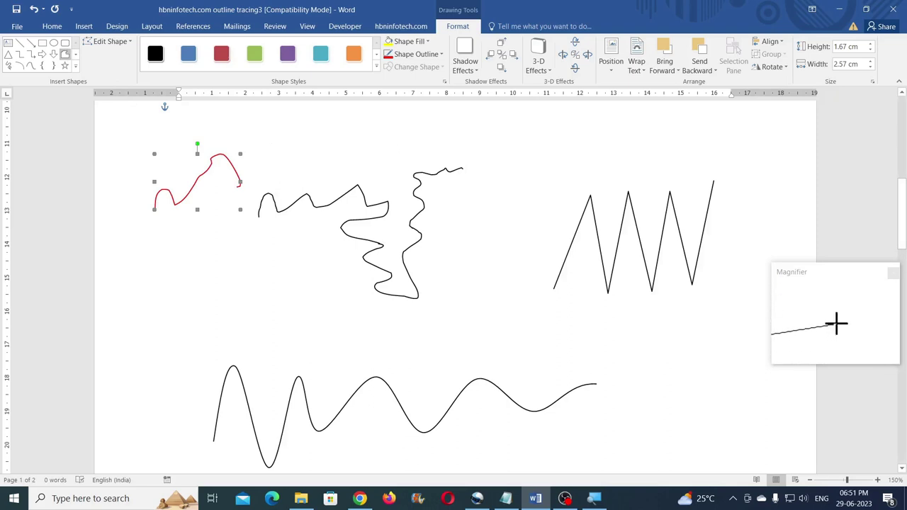
pyautogui.press('Escape')
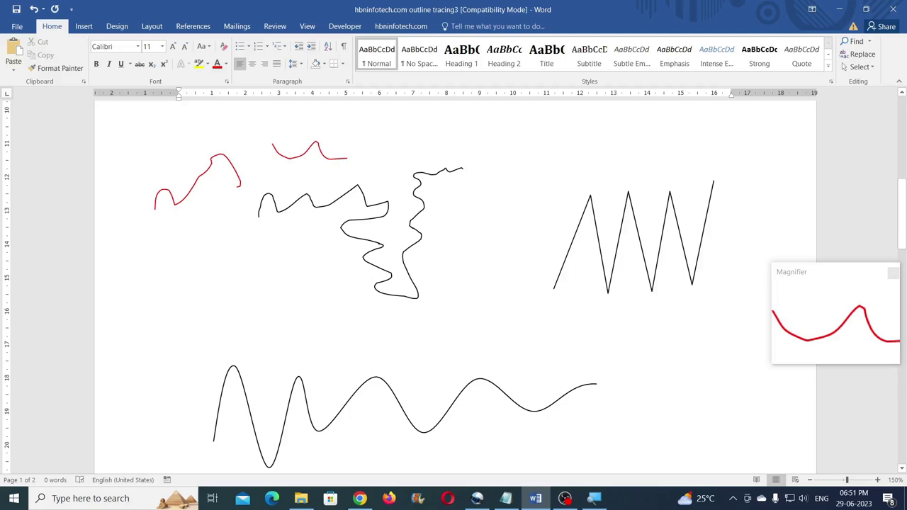
# Trace the front edge of the motorcycle's black front fork with a Freeform line about 1.8 cm high and 0.75 cm wide
pyautogui.scroll(8, 407, 205)
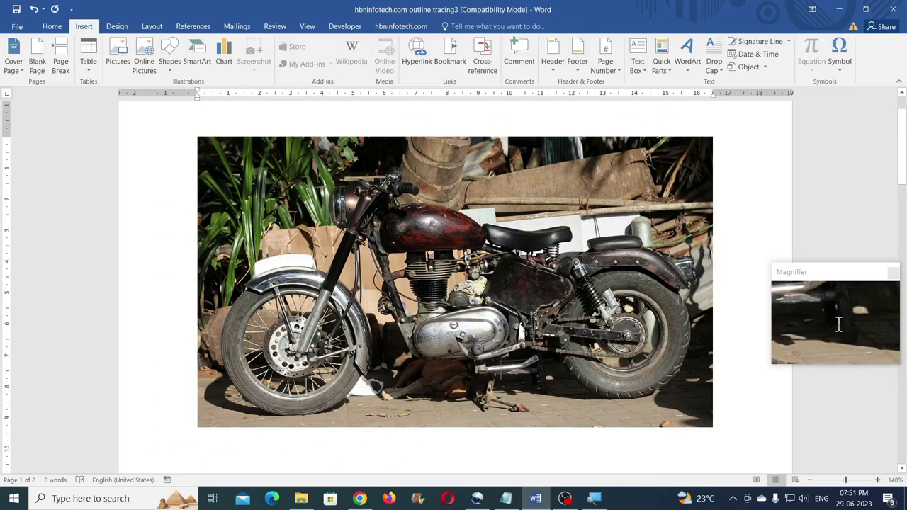
pyautogui.click(877, 480)
pyautogui.click(877, 479)
pyautogui.click(877, 479)
pyautogui.click(877, 479)
pyautogui.scroll(-1, 496, 248)
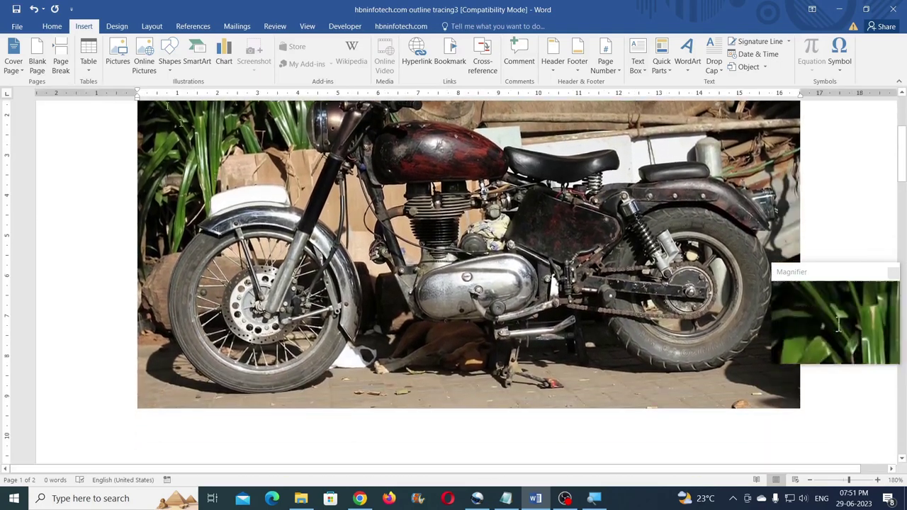
pyautogui.click(165, 63)
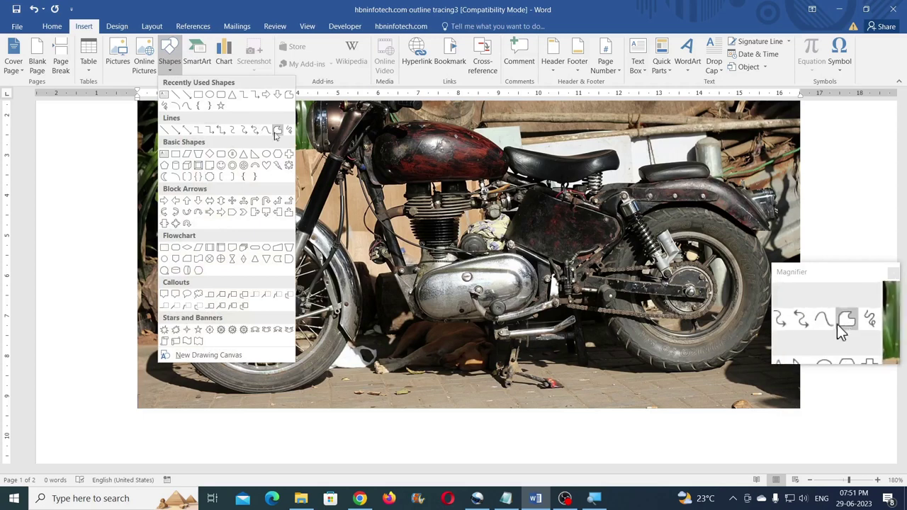
pyautogui.click(277, 132)
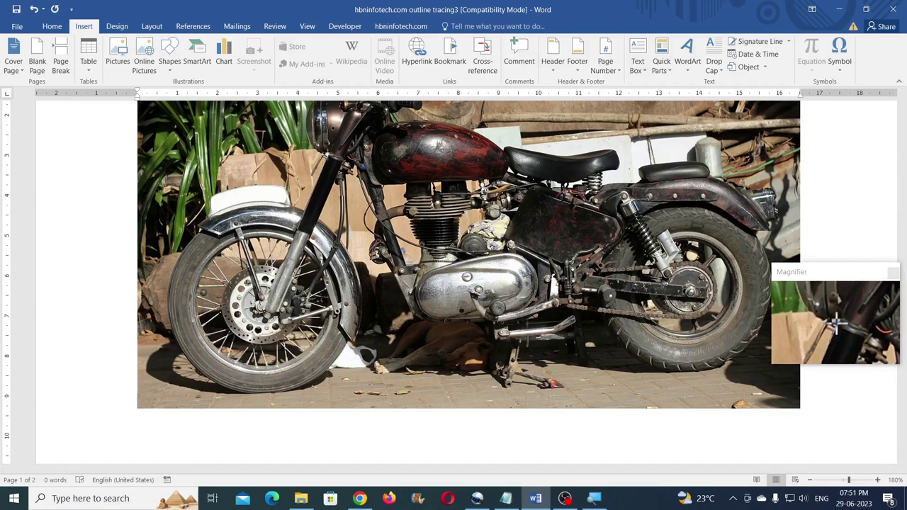
pyautogui.moveTo(328, 160); pyautogui.dragTo(297, 232)
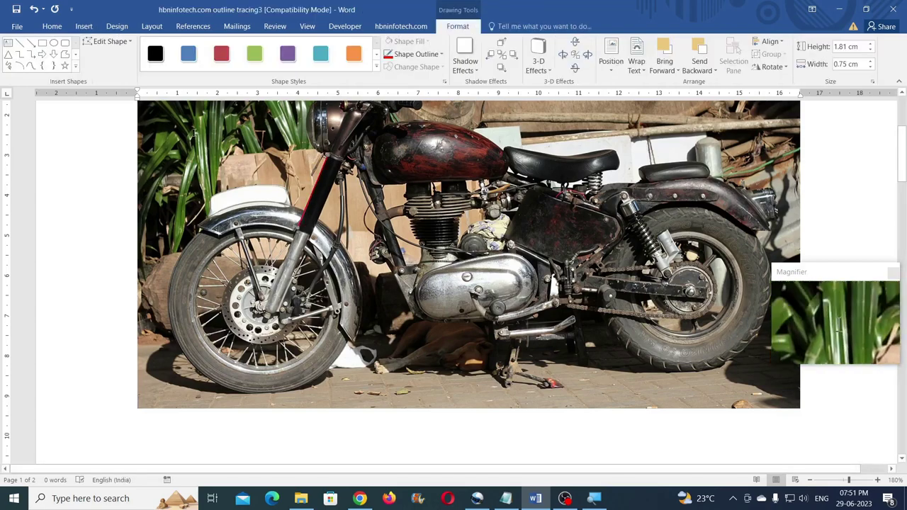
# Trace the front mudguard's top edge up to the fork with a Curve about 2.7 cm wide and smooth its middle point
pyautogui.click(31, 65)
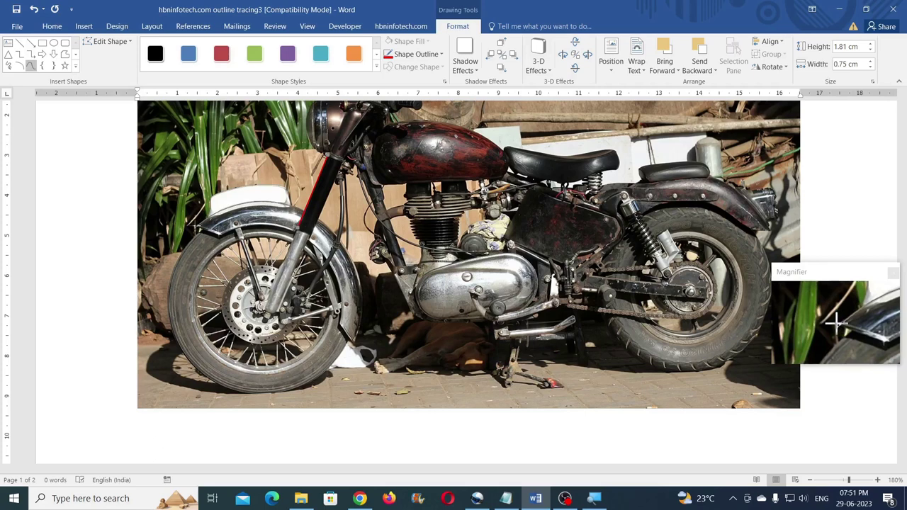
pyautogui.doubleClick(197, 226)
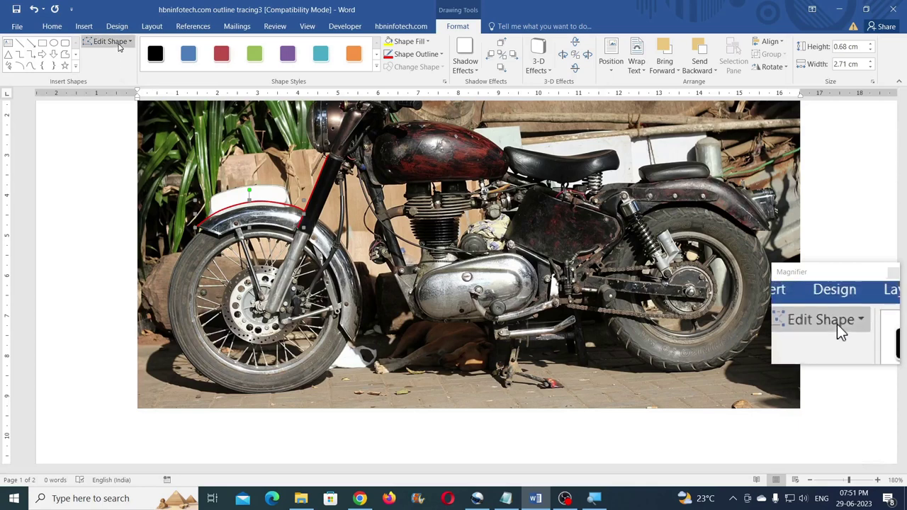
pyautogui.click(121, 43)
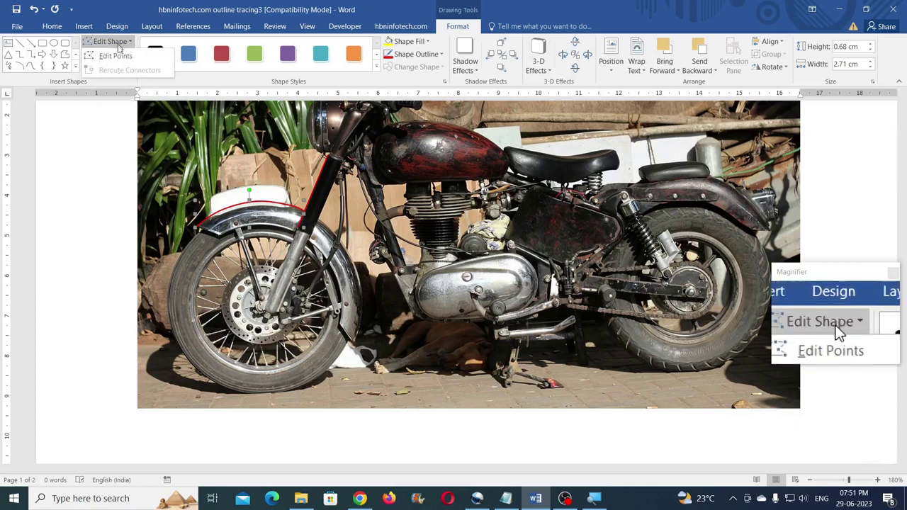
pyautogui.click(115, 53)
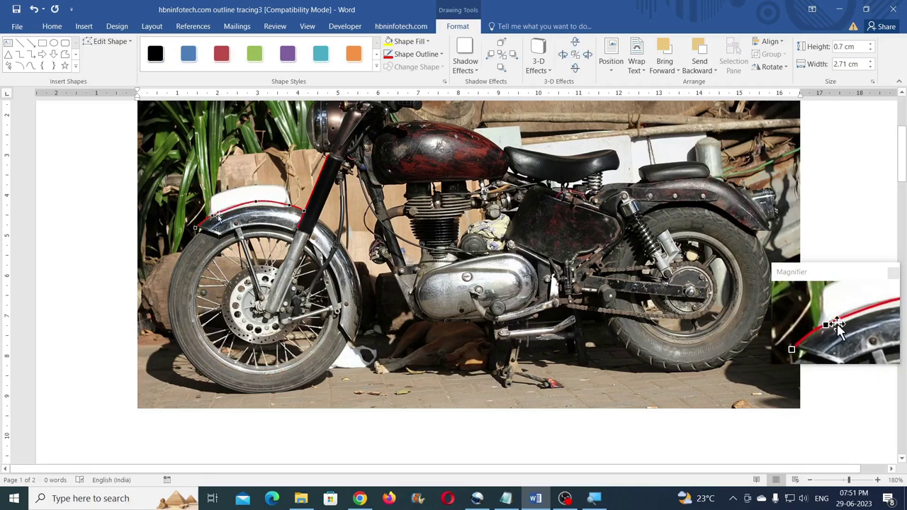
pyautogui.rightClick(255, 203)
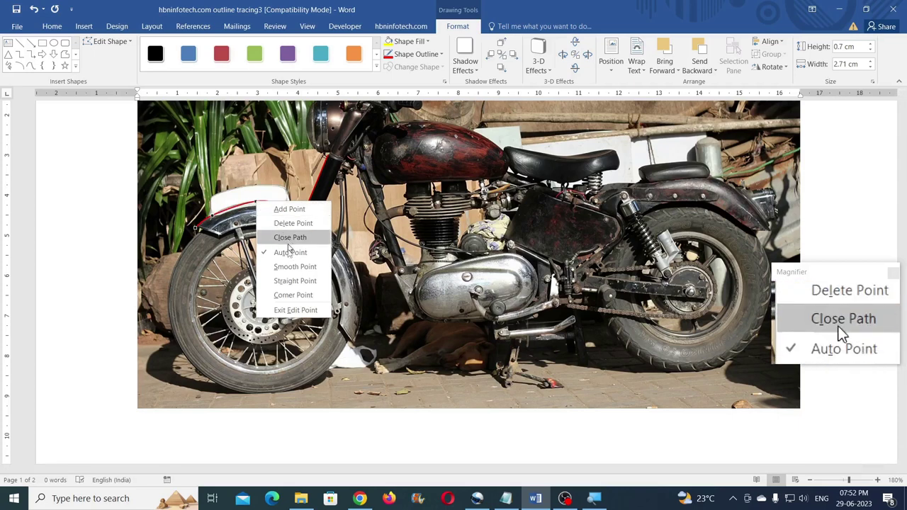
pyautogui.click(295, 267)
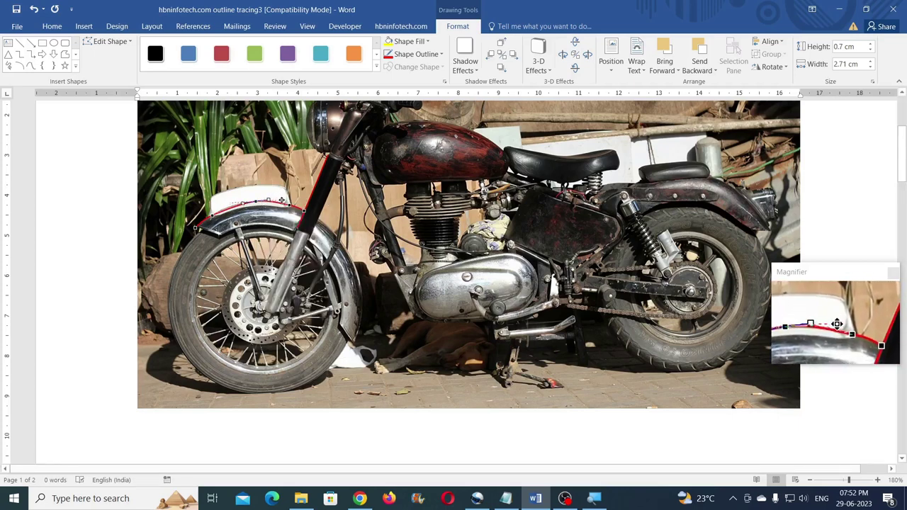
pyautogui.moveTo(283, 198); pyautogui.dragTo(282, 202)
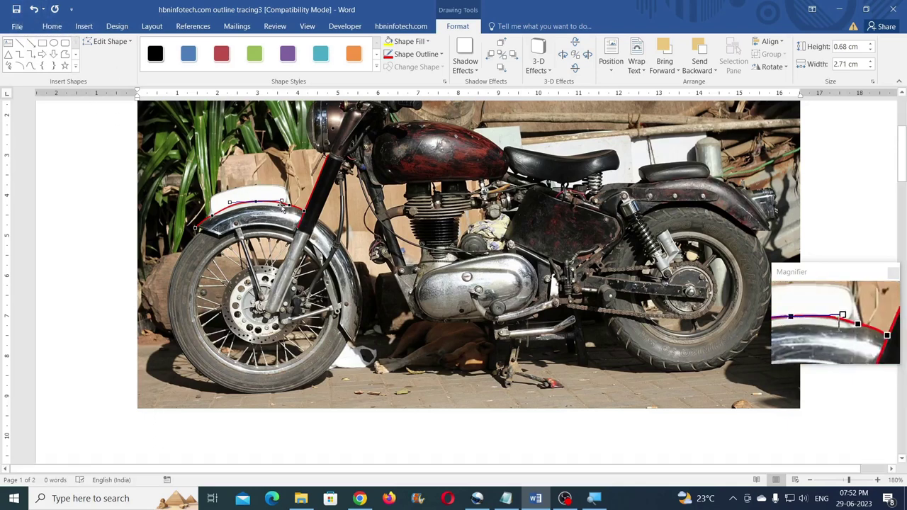
# Adjust the point nearest the fork on the curve along the mudguard's top edge
pyautogui.click(877, 480)
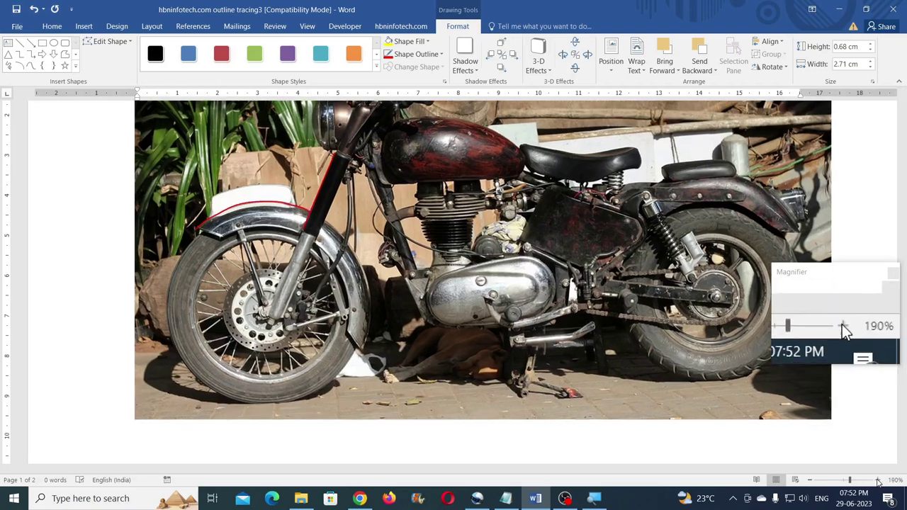
pyautogui.click(877, 481)
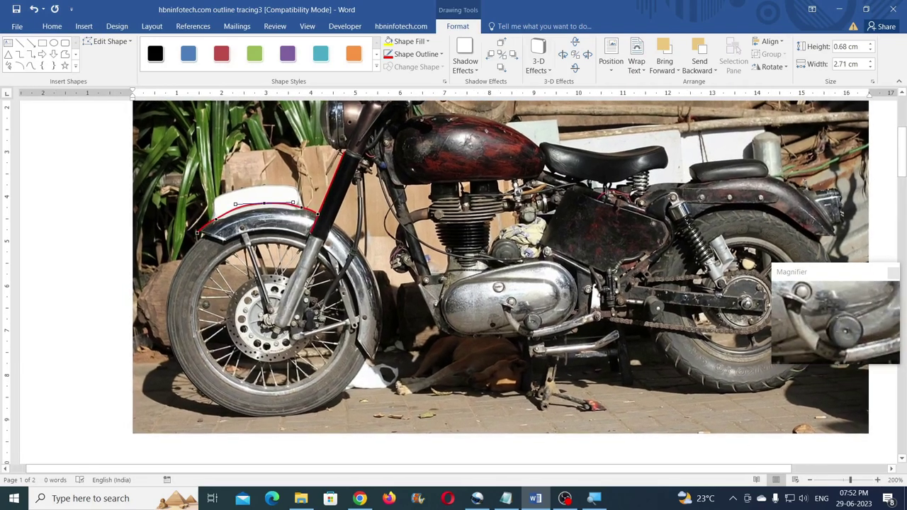
pyautogui.scroll(1, 536, 319)
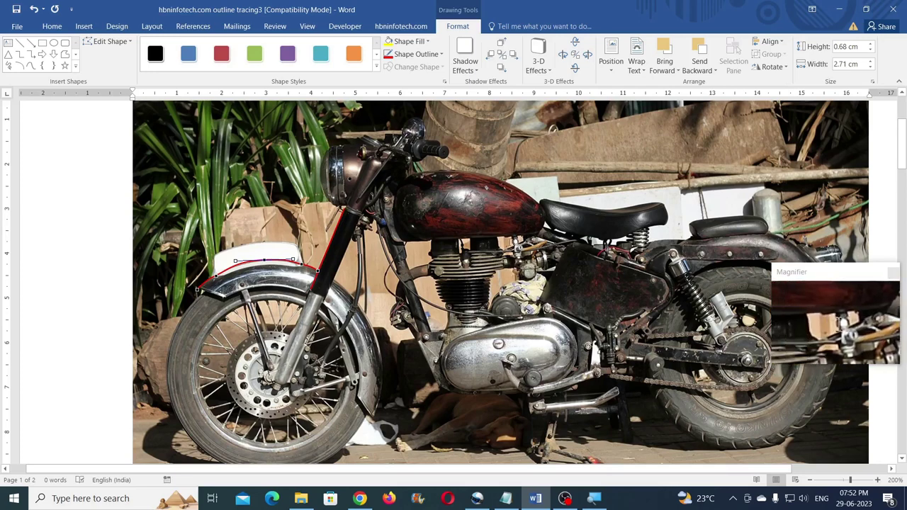
pyautogui.scroll(-1, 838, 324)
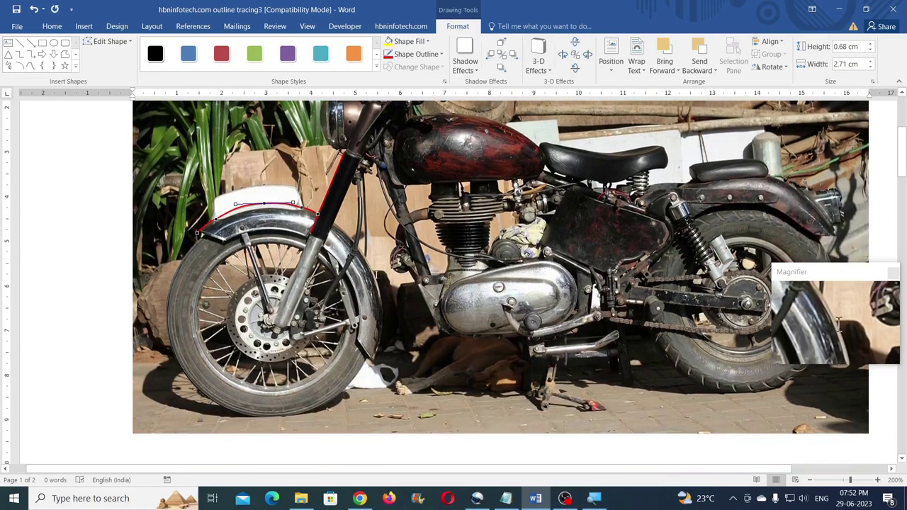
pyautogui.scroll(1, 838, 324)
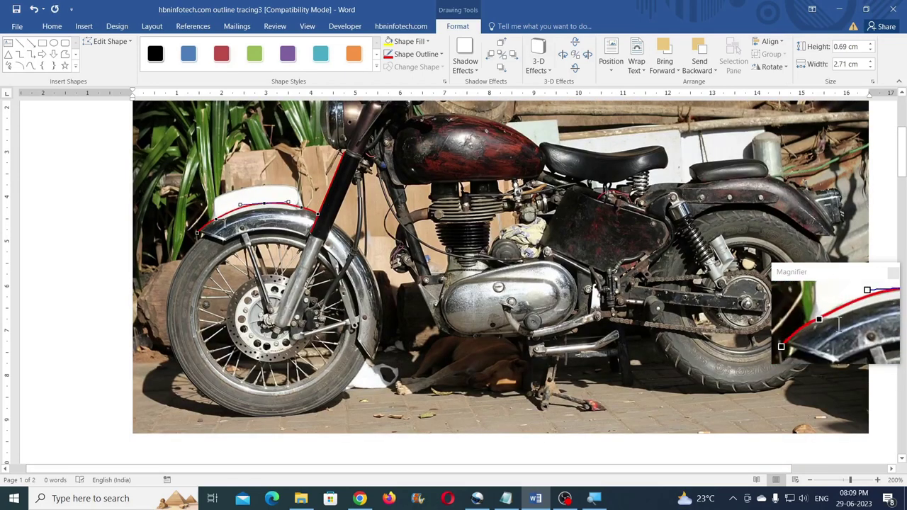
pyautogui.rightClick(300, 206)
pyautogui.click(311, 210)
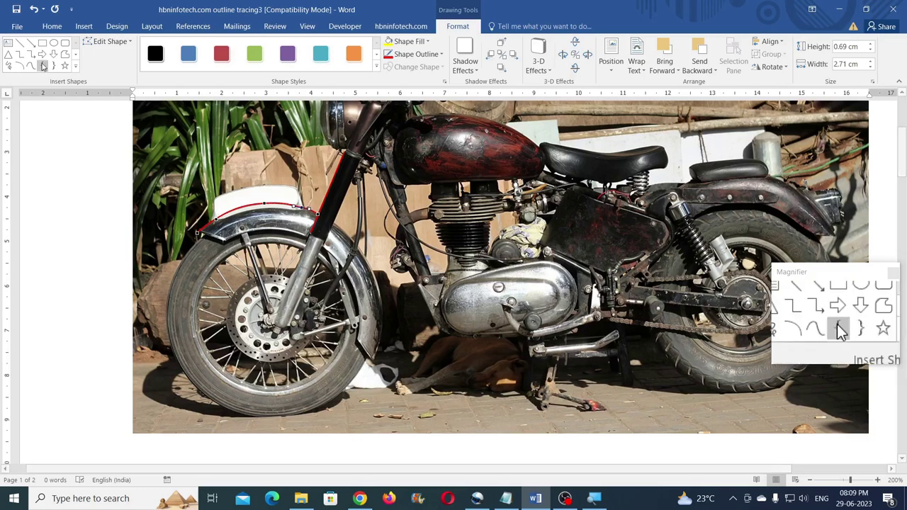
# Trace the short lower edge at the mudguard's front tip with a Freeform line about 0.6 cm wide and 0.2 cm high
pyautogui.click(65, 54)
pyautogui.click(199, 232)
pyautogui.doubleClick(225, 241)
# Trace the mudguard's lower edge to the fork with a Curve and edit points so the fork line meets its end
pyautogui.click(30, 65)
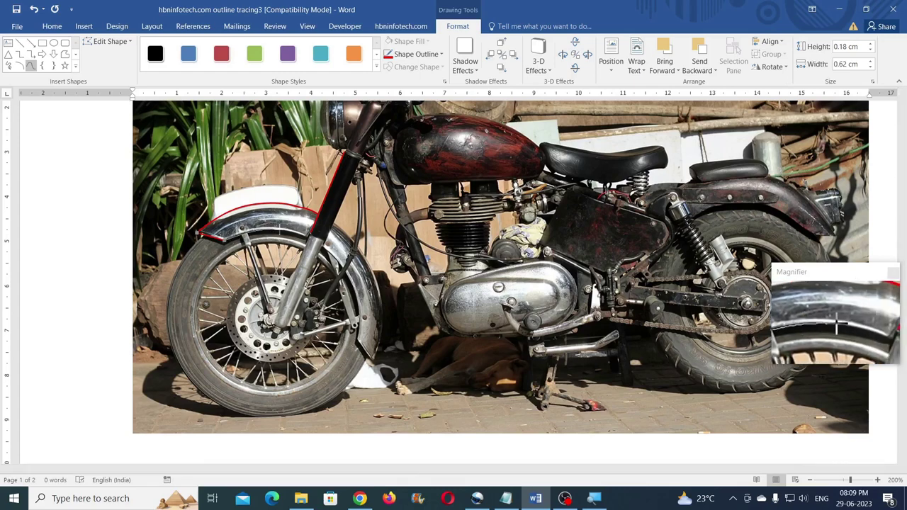
pyautogui.doubleClick(311, 238)
pyautogui.click(108, 41)
pyautogui.click(112, 68)
pyautogui.rightClick(306, 238)
pyautogui.click(319, 300)
pyautogui.click(309, 237)
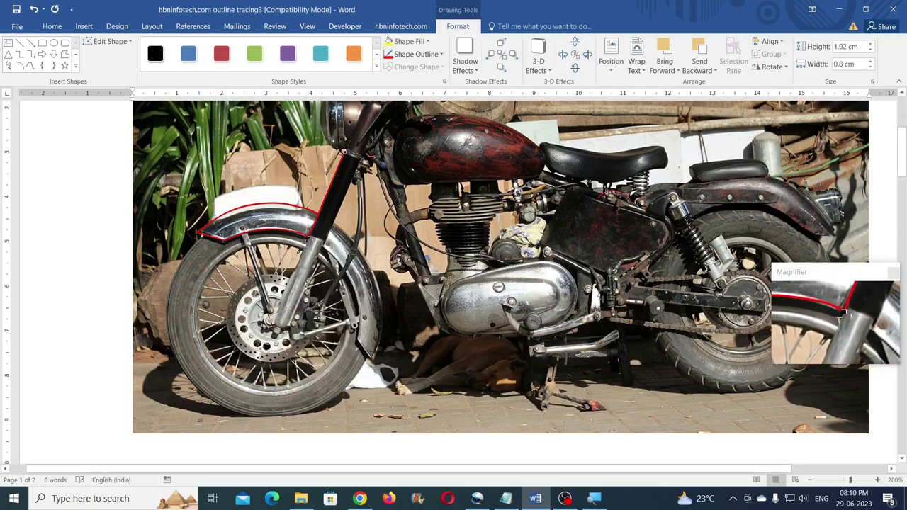
# Trace the front tyre's outer edge and the inner edge of the mudguard section behind the fork with two Curve lines
pyautogui.click(30, 65)
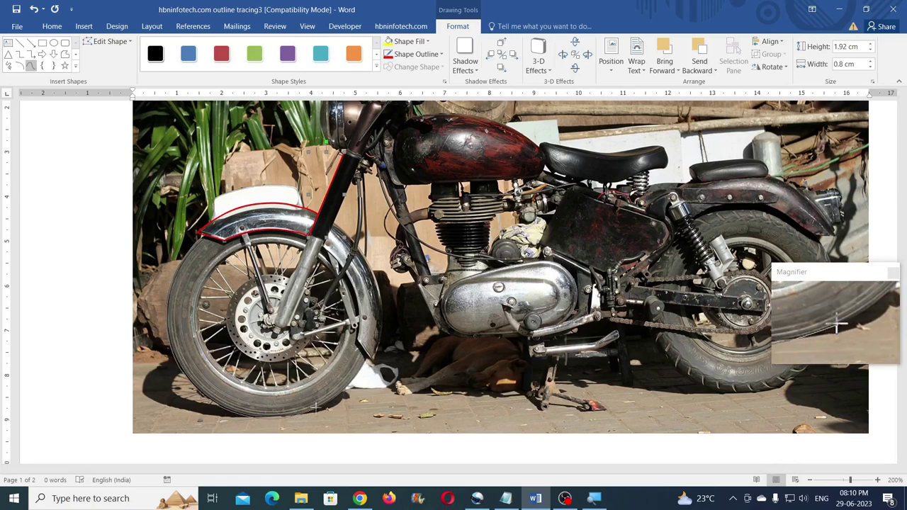
pyautogui.doubleClick(367, 356)
pyautogui.click(30, 66)
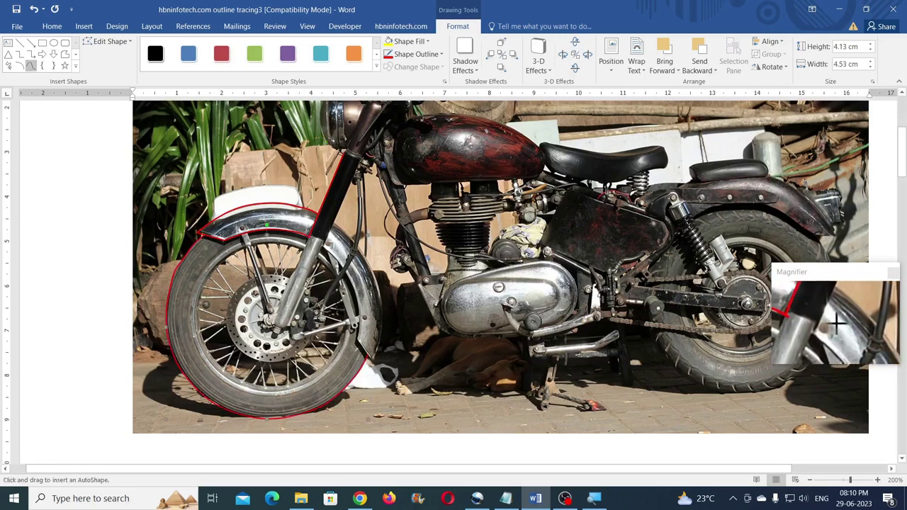
pyautogui.click(360, 314)
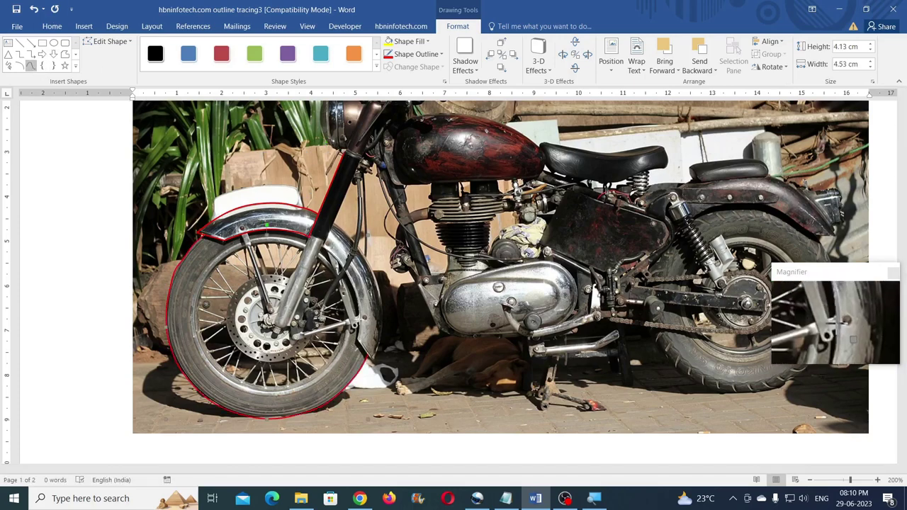
pyautogui.doubleClick(357, 340)
# Trace the mudguard's rear tip with a short Freeform line and its outer rear edge with a Curve about 2.6 cm high
pyautogui.click(65, 55)
pyautogui.click(376, 361)
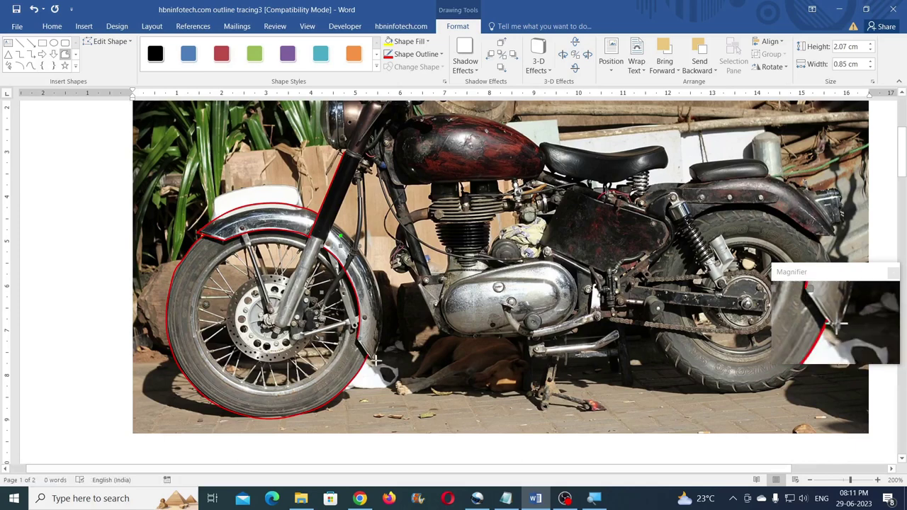
pyautogui.doubleClick(372, 360)
pyautogui.click(30, 65)
pyautogui.click(372, 361)
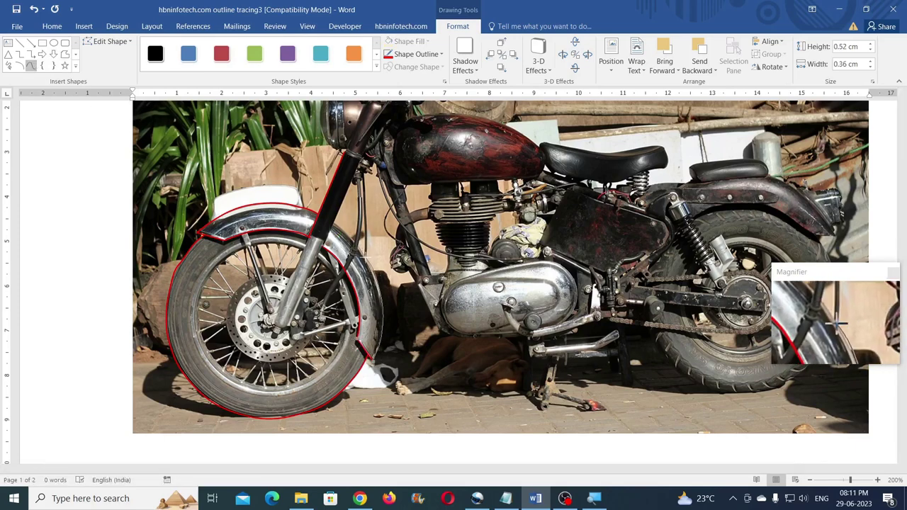
pyautogui.doubleClick(359, 245)
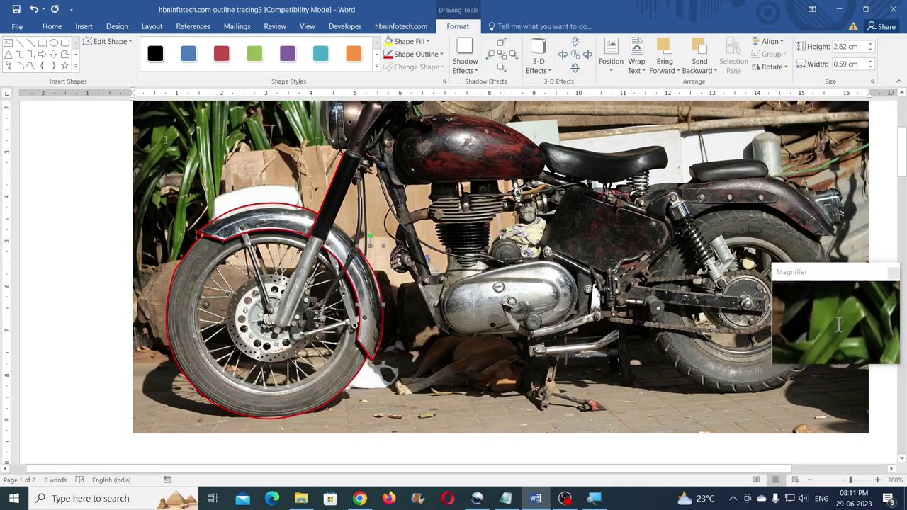
# Trace the mudguard's upper edge just behind the fork with a short Curve and move its end point onto the outer rear curve
pyautogui.click(31, 66)
pyautogui.click(333, 224)
pyautogui.click(348, 235)
pyautogui.doubleClick(356, 241)
pyautogui.click(121, 42)
pyautogui.click(116, 71)
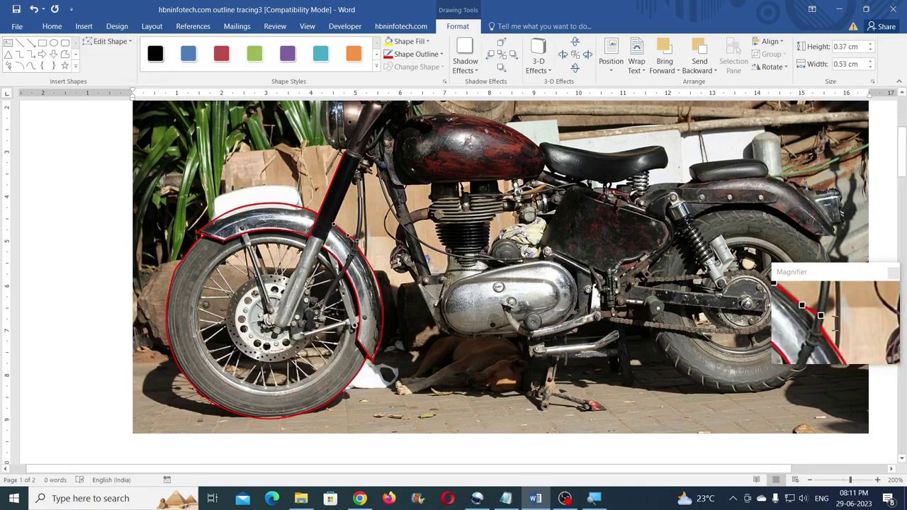
pyautogui.moveTo(357, 242); pyautogui.dragTo(355, 245)
pyautogui.click(376, 278)
# Smooth the points on the leading side of the front tyre's outer curve and pull the curve outward to the tyre's edge
pyautogui.click(174, 272)
pyautogui.rightClick(174, 272)
pyautogui.click(192, 296)
pyautogui.rightClick(174, 286)
pyautogui.click(202, 350)
pyautogui.rightClick(167, 314)
pyautogui.click(191, 378)
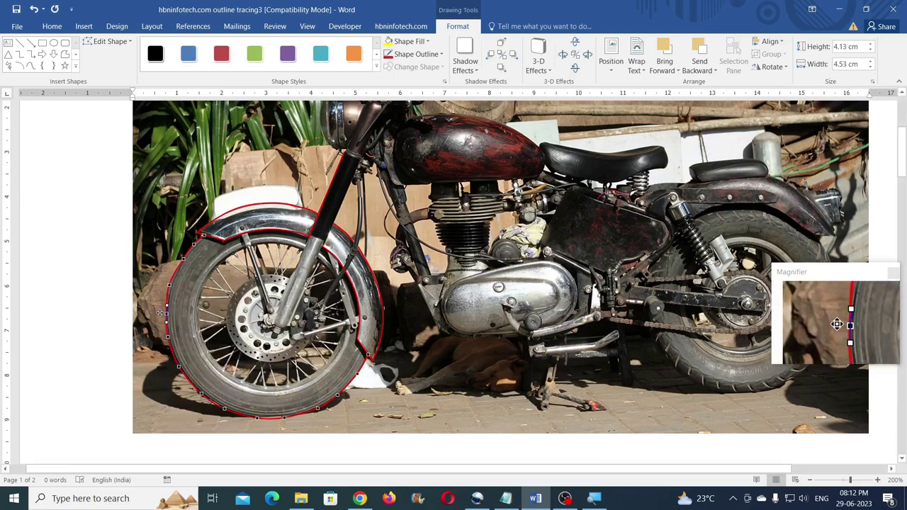
pyautogui.moveTo(167, 314); pyautogui.dragTo(165, 312)
# Trace the front tyre's inner edge with a Curve about 3.5 cm high and 3.6 cm wide and edit its points
pyautogui.click(30, 65)
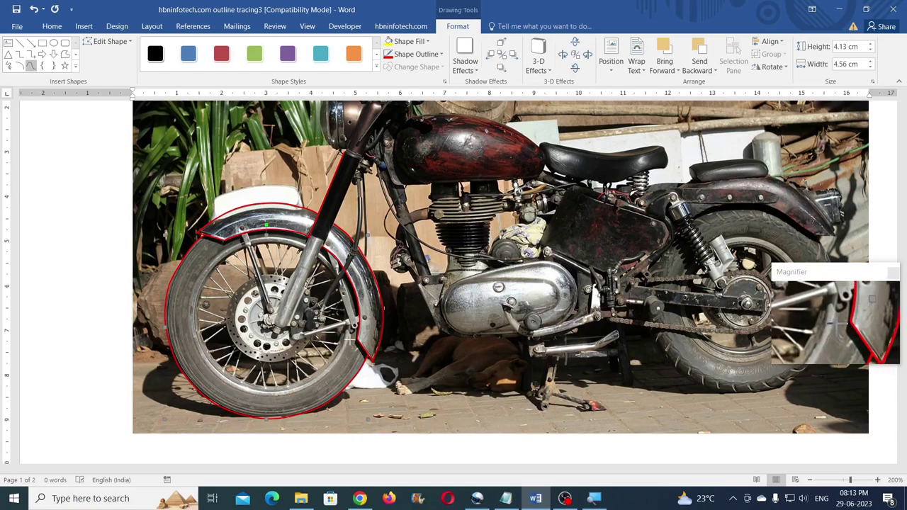
pyautogui.doubleClick(352, 325)
pyautogui.click(107, 42)
pyautogui.click(111, 56)
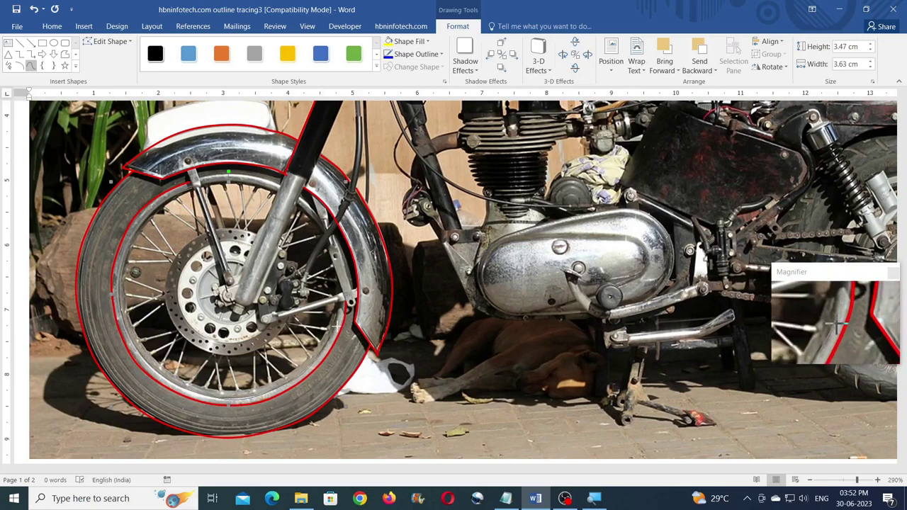
# Trace the front wheel rim with two Curves inside the tyre line, about 3.3 by 3.4 cm and 3.1 by 3.3 cm
pyautogui.doubleClick(340, 310)
pyautogui.click(31, 66)
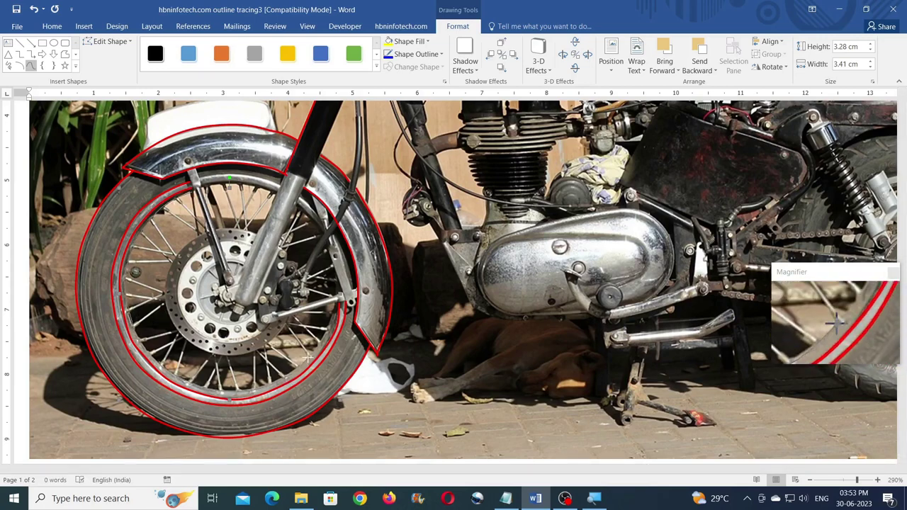
pyautogui.doubleClick(336, 304)
# Trace the brake disc's outer edge with a Curve about 1.9 cm high and wide and fit its points to the disc
pyautogui.click(32, 65)
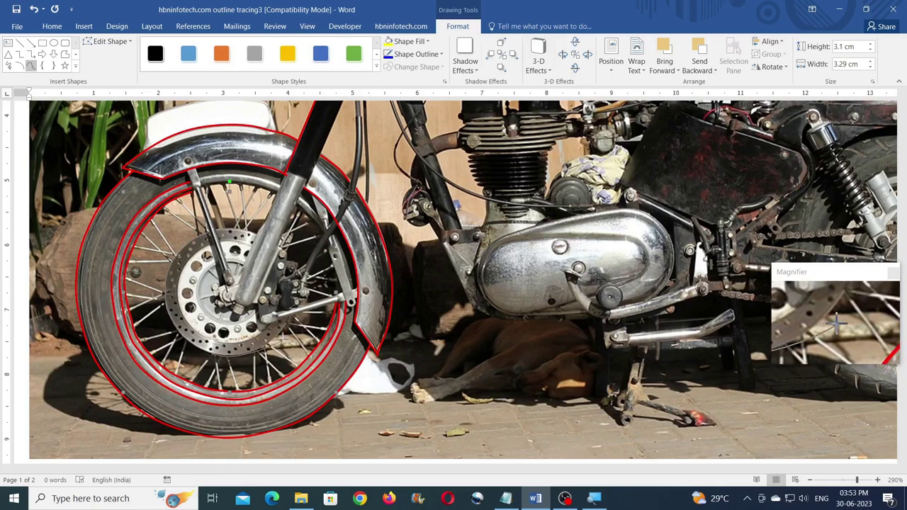
pyautogui.doubleClick(289, 317)
pyautogui.click(109, 41)
pyautogui.click(127, 71)
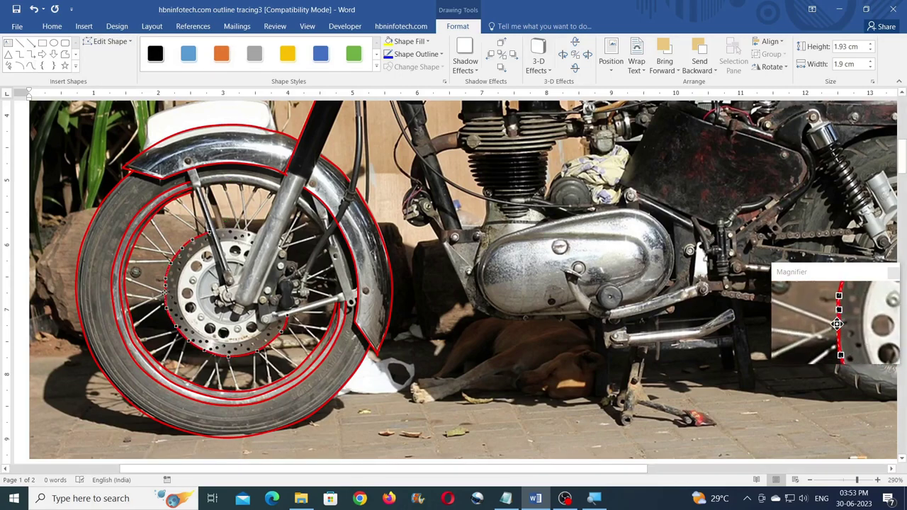
# Trace the outer and inner edges of the brake disc's white perforated ring with two Curve lines
pyautogui.click(29, 65)
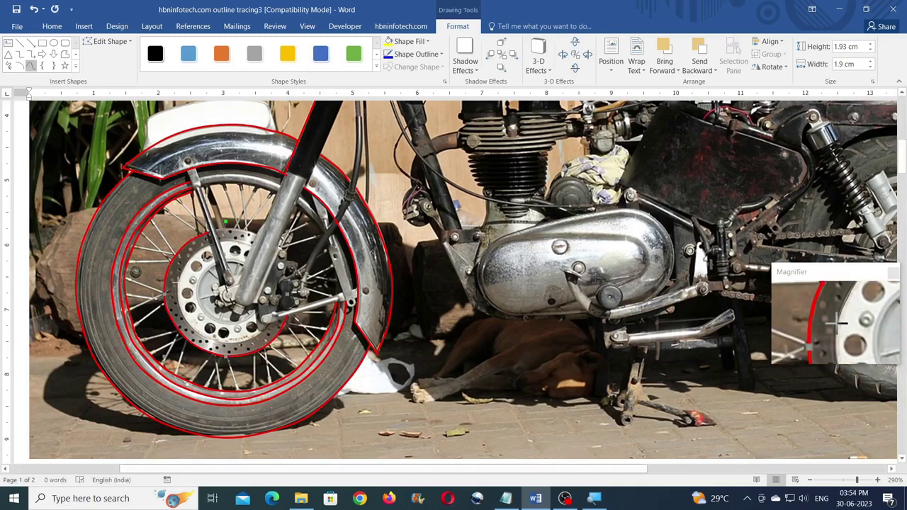
pyautogui.doubleClick(269, 323)
pyautogui.click(29, 65)
pyautogui.click(221, 263)
pyautogui.click(211, 267)
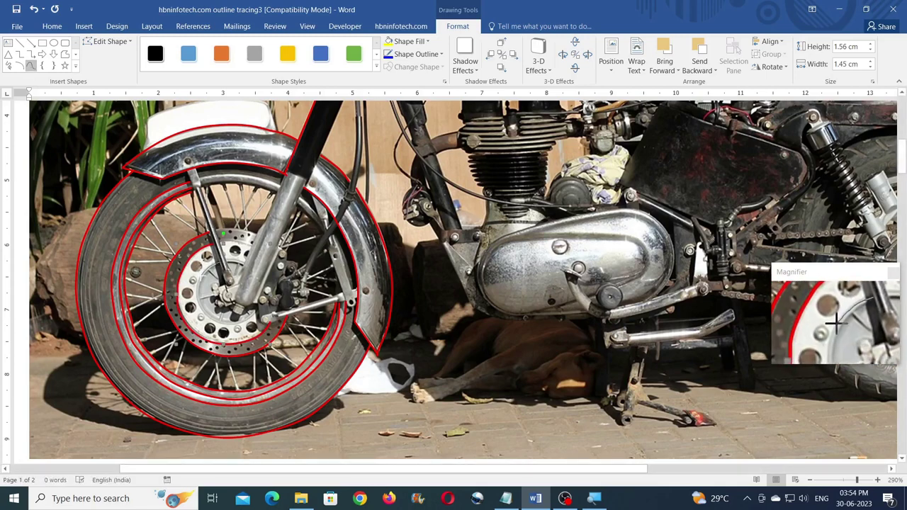
pyautogui.doubleClick(258, 309)
# Draw an oval 0.15 cm high and wide around a large brake disc hole and place copies on the other holes
pyautogui.click(54, 45)
pyautogui.moveTo(201, 251); pyautogui.dragTo(220, 270)
pyautogui.click(878, 480)
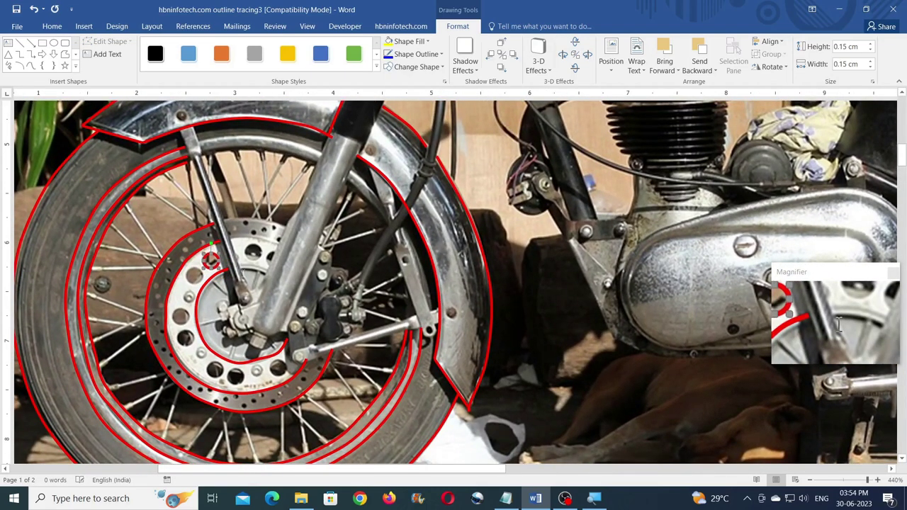
pyautogui.moveTo(212, 269); pyautogui.dragTo(186, 321)
pyautogui.moveTo(187, 319); pyautogui.dragTo(268, 251)
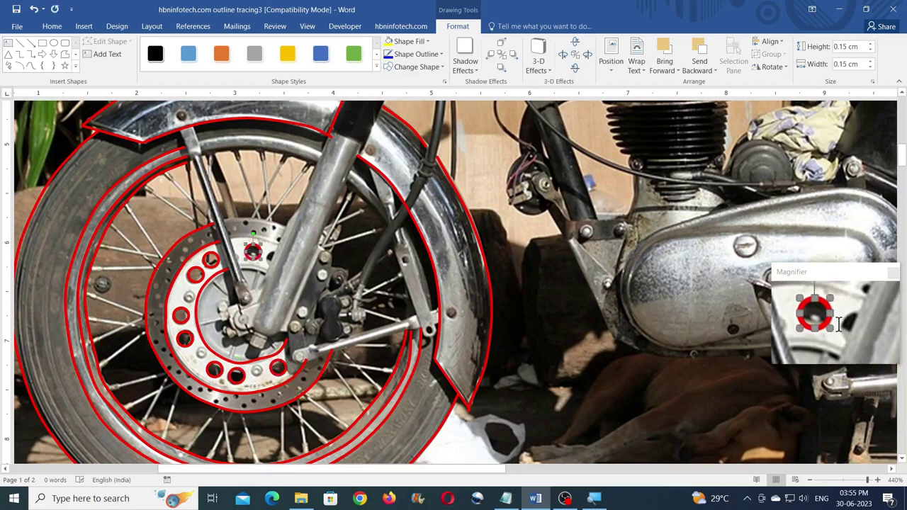
# Place a small circle on the brake disc's upper bolt and set its height and width to 0.07 cm
pyautogui.click(191, 293)
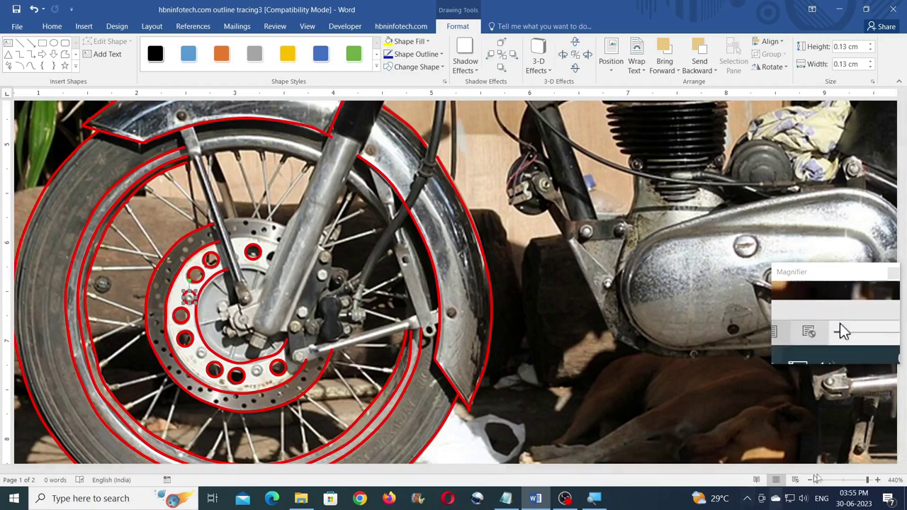
pyautogui.moveTo(867, 480); pyautogui.dragTo(870, 479)
pyautogui.click(860, 47)
pyautogui.write('0.07')
pyautogui.click(860, 64)
pyautogui.write('0.07')
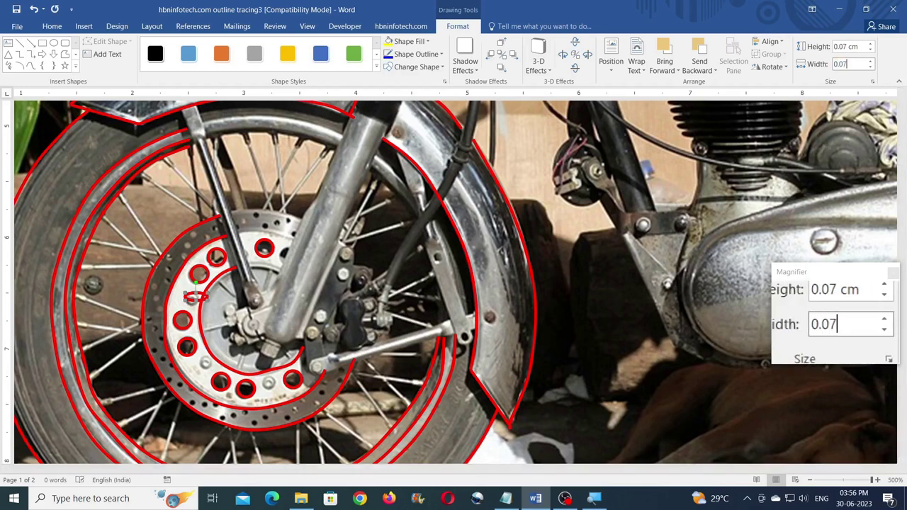
pyautogui.press('Return')
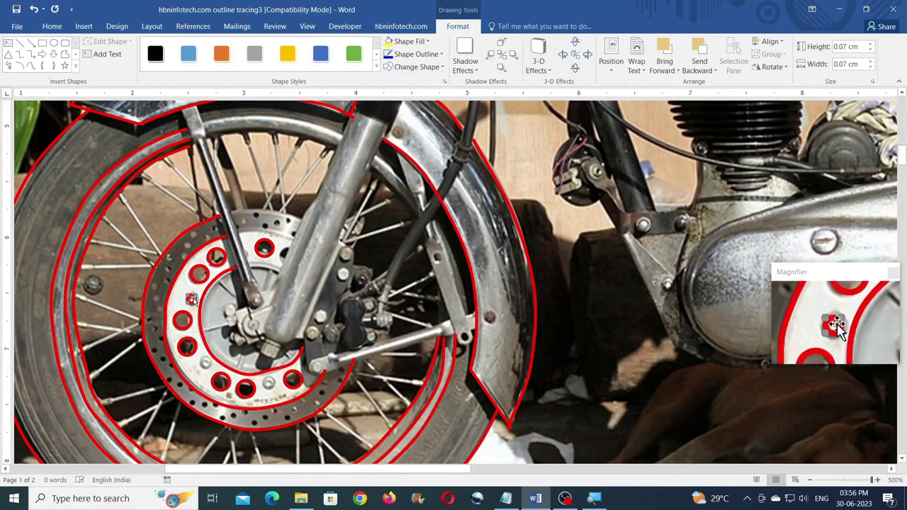
# Copy the 0.07 cm circle onto the brake disc's lower bolts and set the next copy's height and width to 0.03 cm
pyautogui.moveTo(204, 363); pyautogui.dragTo(269, 383)
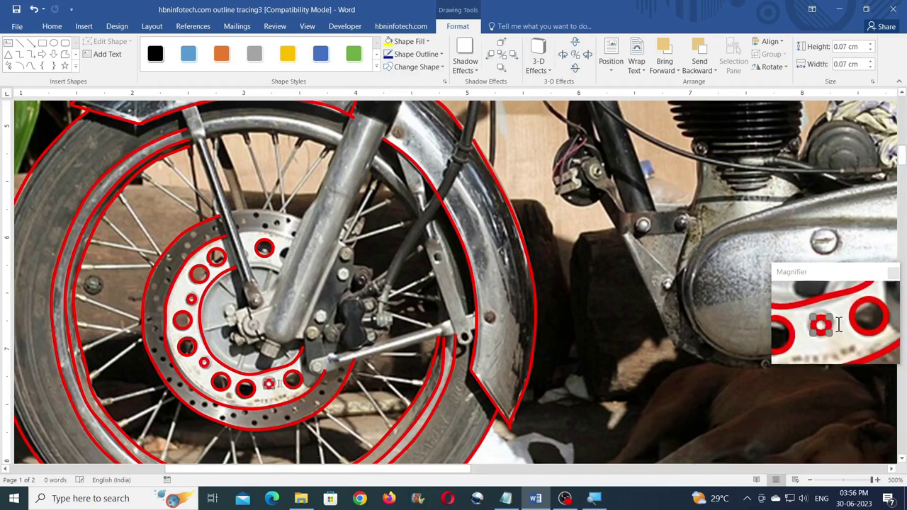
pyautogui.click(845, 46)
pyautogui.write('0.03')
pyautogui.press('Return')
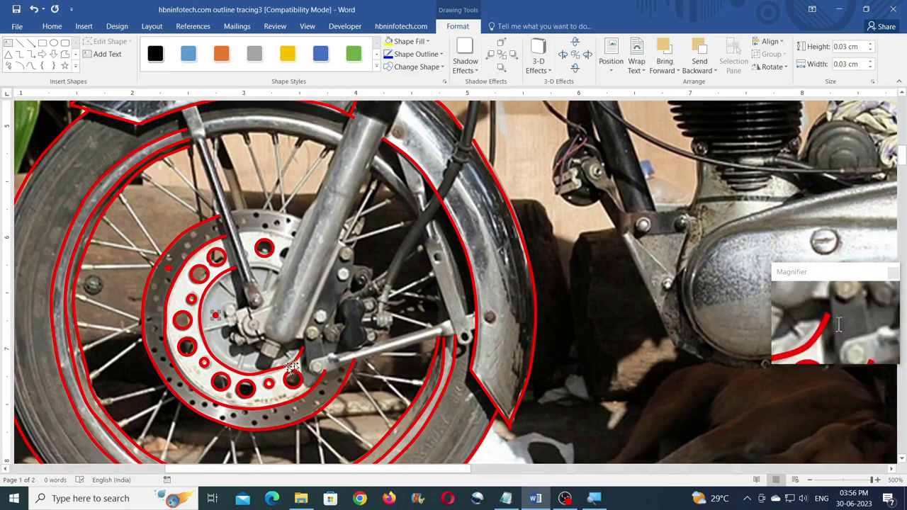
# Place copies of the 0.03 cm circle on the small perforations along the brake disc's left edge
pyautogui.moveTo(169, 284); pyautogui.dragTo(155, 290)
pyautogui.moveTo(155, 290); pyautogui.dragTo(161, 313)
pyautogui.moveTo(161, 311); pyautogui.dragTo(155, 333)
pyautogui.moveTo(155, 333); pyautogui.dragTo(156, 353)
pyautogui.moveTo(282, 339); pyautogui.dragTo(274, 354)
pyautogui.scroll(-3, 275, 356)
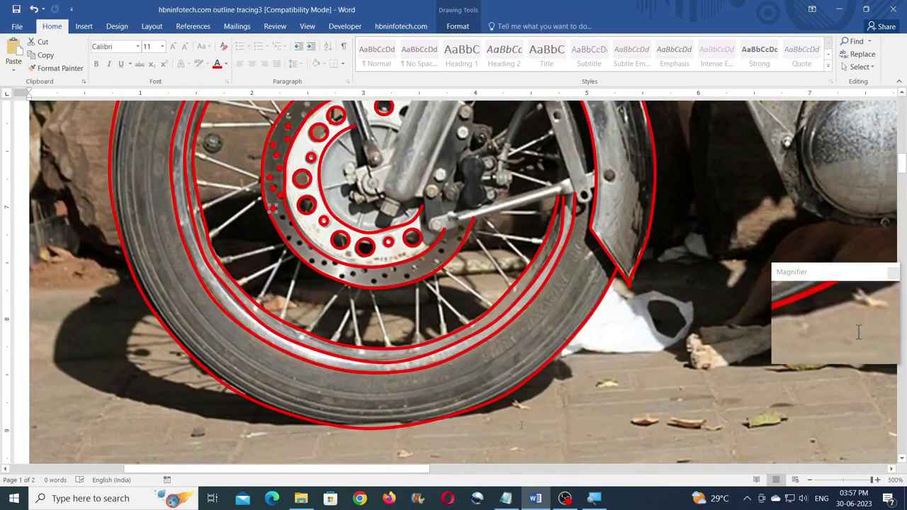
pyautogui.hscroll(2, 223, 312)
pyautogui.scroll(3, 223, 311)
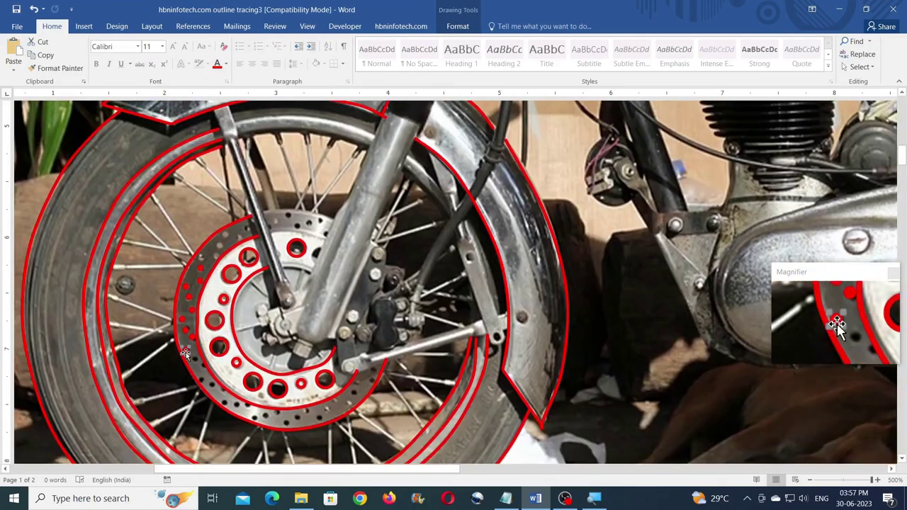
# Continue placing 0.03 cm circles on the small perforations around the lower part of the brake disc, undoing misplaced copies
pyautogui.moveTo(224, 389)
pyautogui.mouseDown()
pyautogui.moveTo(227, 408)
pyautogui.moveTo(249, 406)
pyautogui.moveTo(256, 419)
pyautogui.moveTo(278, 412)
pyautogui.moveTo(288, 422)
pyautogui.mouseUp()
pyautogui.hotkey('ctrl', 'z')
pyautogui.click(222, 389)
pyautogui.hotkey('ctrl', 'z')
pyautogui.hotkey('ctrl', 'z')
pyautogui.click(275, 427)
pyautogui.click(248, 407)
pyautogui.hotkey('ctrl', 'z')
pyautogui.click(267, 419)
pyautogui.click(249, 406)
pyautogui.moveTo(288, 422); pyautogui.dragTo(320, 419)
pyautogui.press('Left')
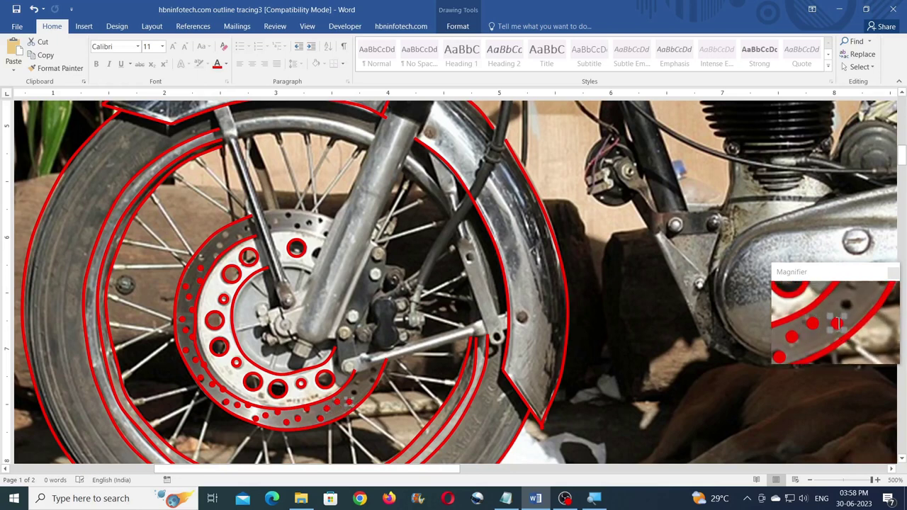
# Copy the 0.03 cm circles onto the remaining perforations at the disc's lower right, upper left and top between the stay and the fork
pyautogui.keyDown('shift'); pyautogui.click(337, 402); pyautogui.keyUp('shift')
pyautogui.moveTo(354, 394); pyautogui.dragTo(374, 374)
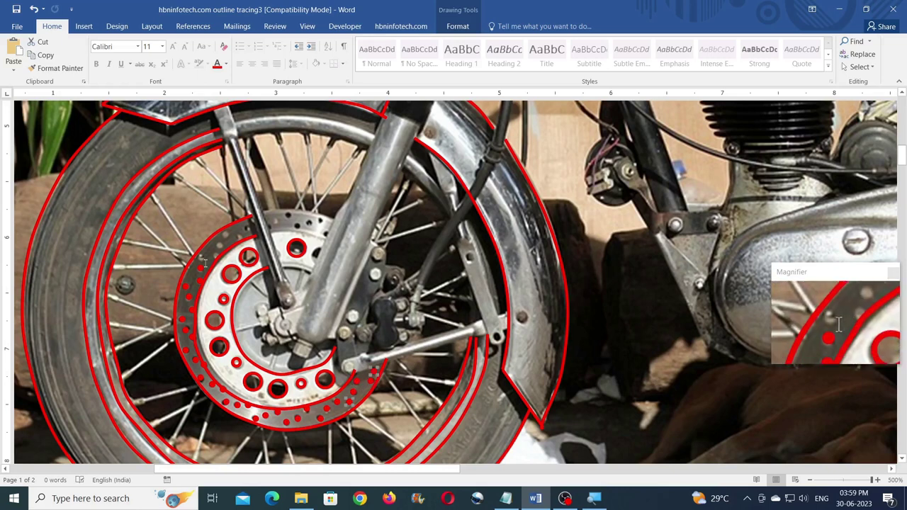
pyautogui.moveTo(201, 267); pyautogui.dragTo(248, 228)
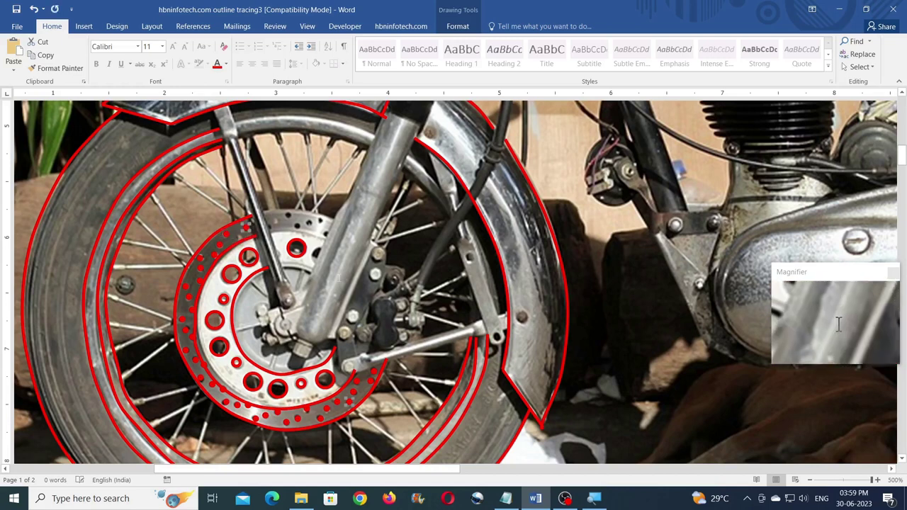
pyautogui.moveTo(288, 214); pyautogui.dragTo(325, 230)
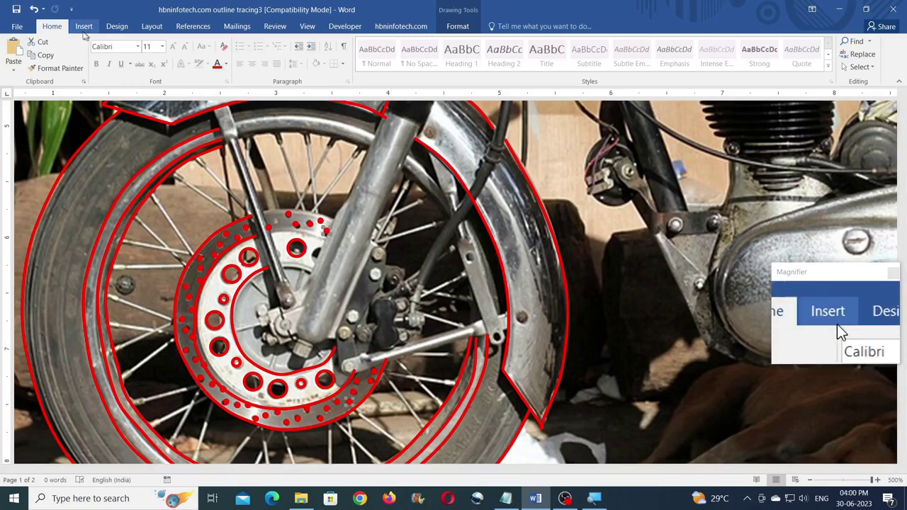
# Trace the visible edge of the large disc hole partly hidden by the fork with a Curve
pyautogui.click(83, 26)
pyautogui.click(174, 56)
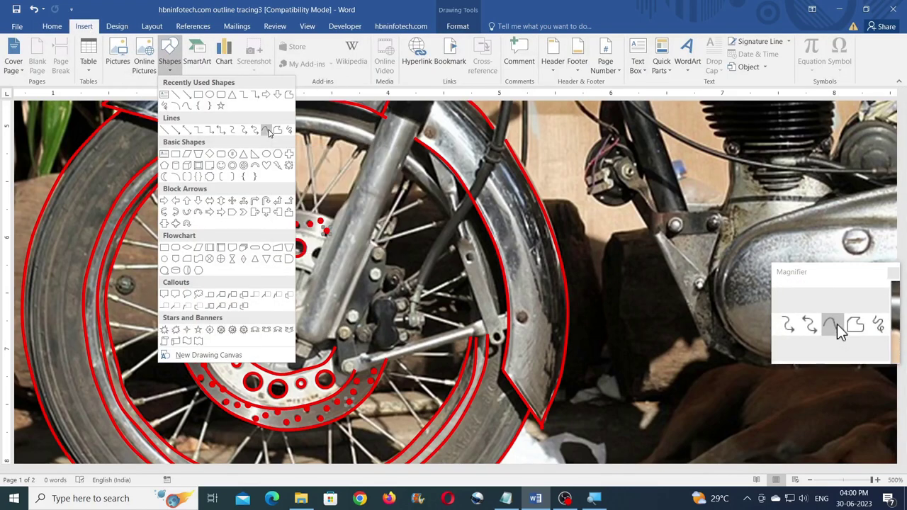
pyautogui.click(267, 132)
pyautogui.click(321, 248)
pyautogui.click(312, 257)
pyautogui.doubleClick(316, 266)
# Trace the upper section of the white ring's inner edge between the stay and the fork with a Curve and adjust its points
pyautogui.click(31, 65)
pyautogui.click(279, 266)
pyautogui.click(293, 265)
pyautogui.doubleClick(312, 266)
pyautogui.click(106, 41)
pyautogui.click(113, 55)
pyautogui.moveTo(295, 265); pyautogui.dragTo(336, 345)
# Outline the front mudguard stay down to its lower bolt with a Freeform about 1.83 cm high and 0.74 cm wide
pyautogui.click(65, 53)
pyautogui.scroll(3, 223, 275)
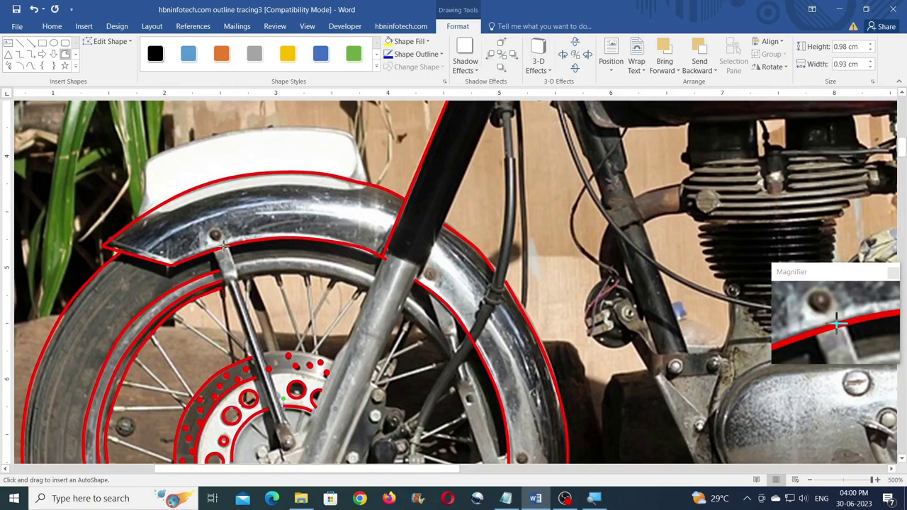
pyautogui.moveTo(223, 275)
pyautogui.mouseDown()
pyautogui.moveTo(287, 445)
pyautogui.moveTo(238, 278)
pyautogui.moveTo(227, 273)
pyautogui.mouseUp()
pyautogui.scroll(-3, 227, 273)
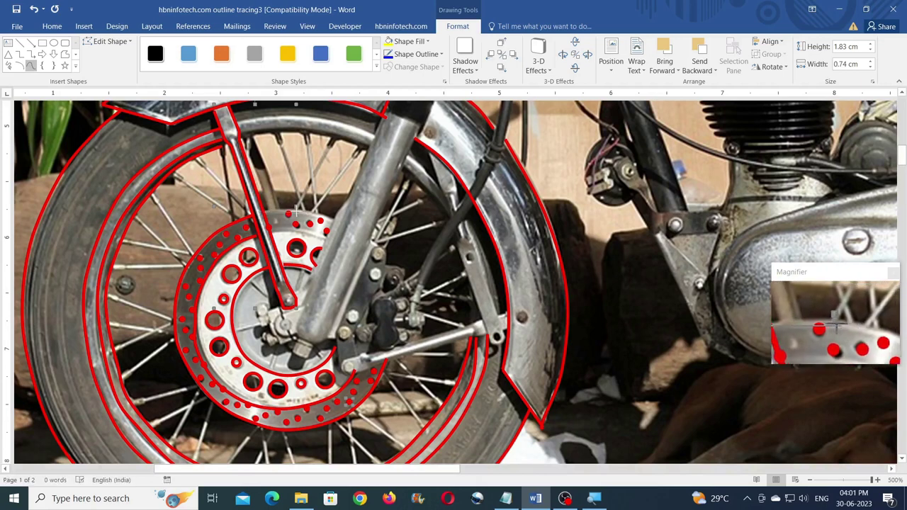
# Trace the disc's top edge between the stay and the fork with a Curve about 0.12 by 0.64 cm and edit its points
pyautogui.doubleClick(336, 223)
pyautogui.click(107, 42)
pyautogui.click(106, 58)
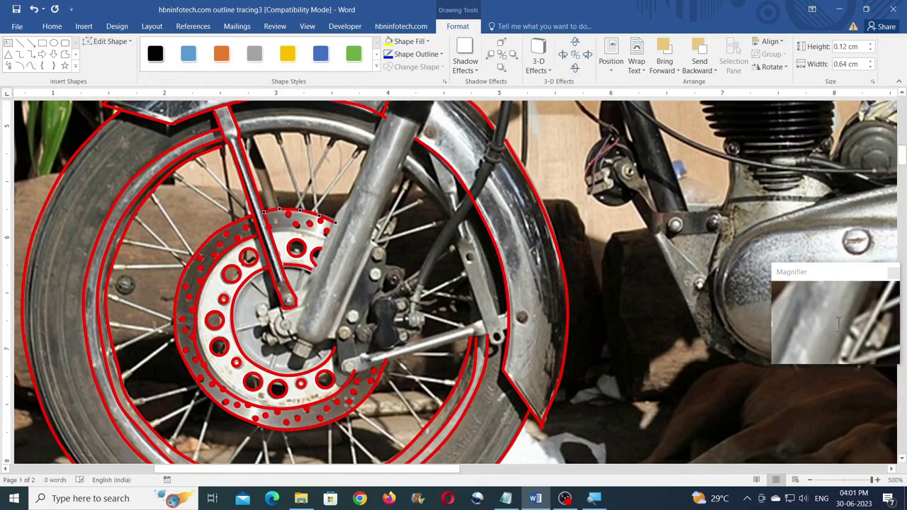
# Outline both edges and the lower end of the front fork leg with Freeform lines and adjust their points
pyautogui.click(64, 54)
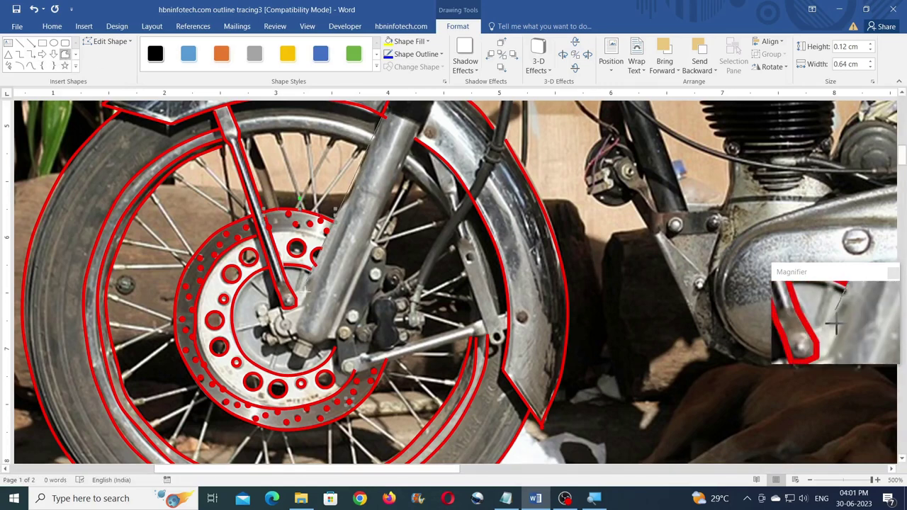
pyautogui.doubleClick(280, 298)
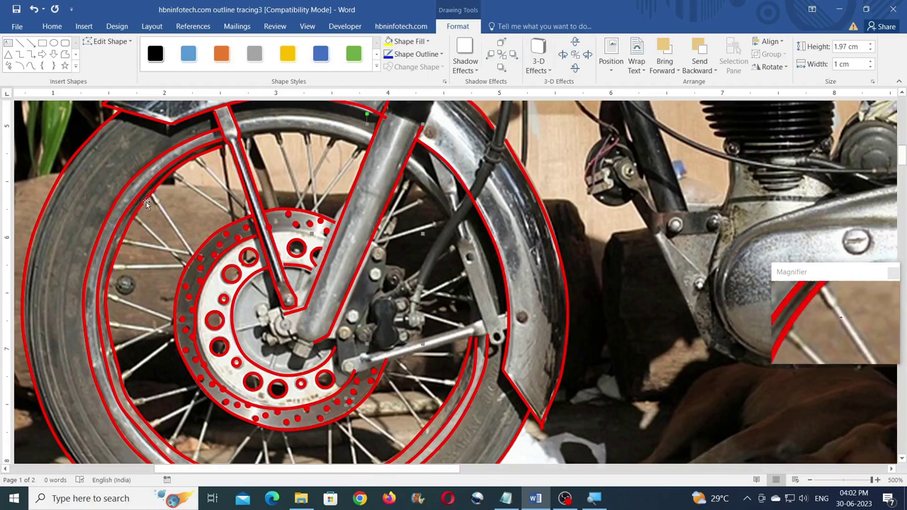
pyautogui.doubleClick(300, 334)
pyautogui.click(109, 42)
pyautogui.click(116, 57)
pyautogui.moveTo(305, 312); pyautogui.dragTo(304, 307)
# Trace the first spoke above the brake disc with a Freeform line and extend it to the rim
pyautogui.click(65, 55)
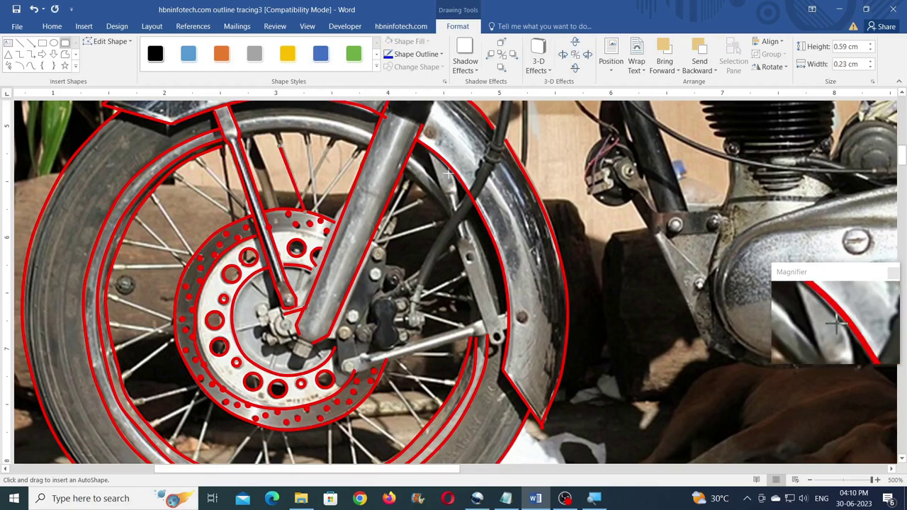
pyautogui.click(116, 58)
pyautogui.click(284, 163)
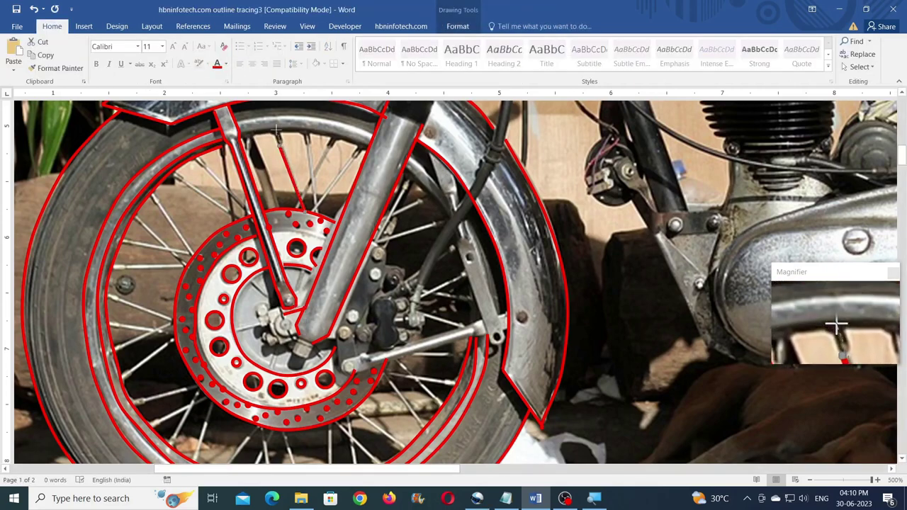
pyautogui.moveTo(280, 145); pyautogui.dragTo(276, 130)
# Trace the other spokes between the front stay and the fork above the disc with Freeform lines
pyautogui.click(457, 27)
pyautogui.click(65, 55)
pyautogui.doubleClick(319, 214)
pyautogui.click(64, 56)
pyautogui.moveTo(312, 205); pyautogui.dragTo(333, 134)
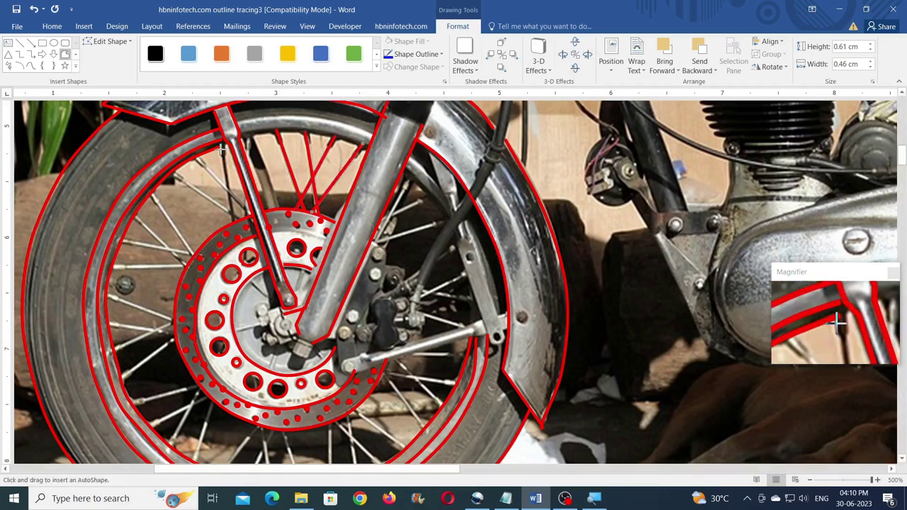
# Trace the spokes beside the front stay in the wheel's upper left with Freeform lines
pyautogui.doubleClick(232, 224)
pyautogui.click(66, 56)
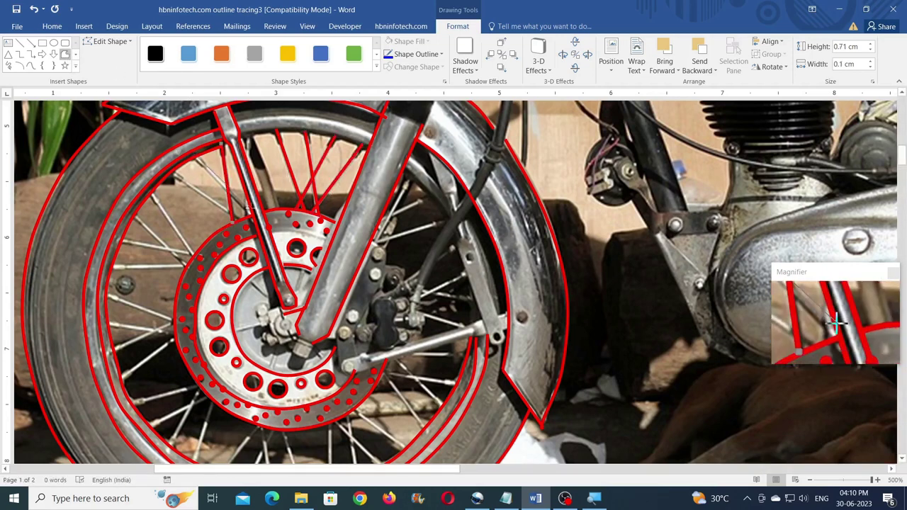
pyautogui.doubleClick(252, 209)
pyautogui.click(64, 55)
pyautogui.click(64, 55)
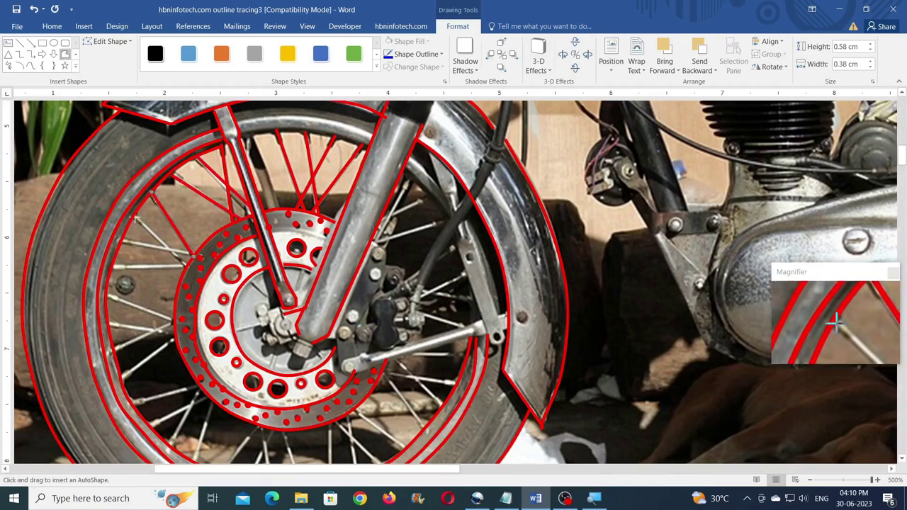
# Trace the next spokes down the wheel's left side, ending with a nearly horizontal Freeform line about 0.67 cm wide
pyautogui.moveTo(186, 262); pyautogui.dragTo(151, 227)
pyautogui.click(65, 55)
pyautogui.doubleClick(189, 265)
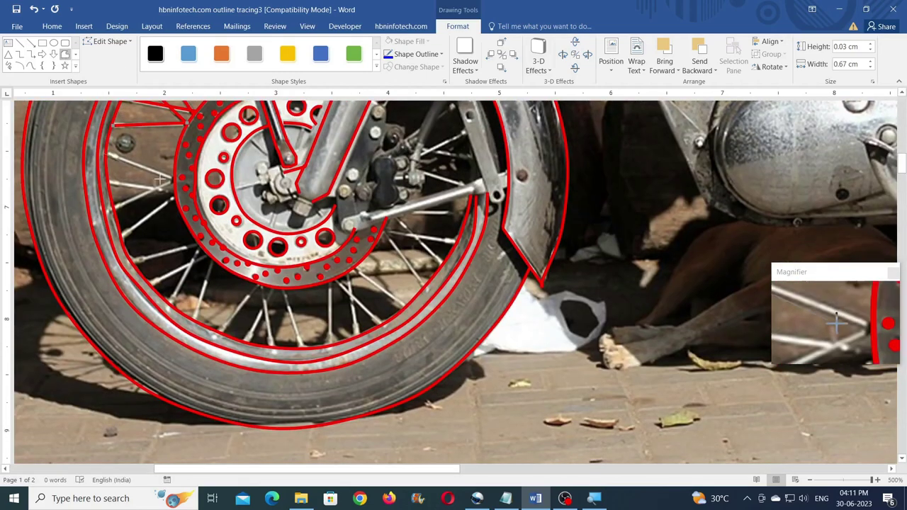
# Trace the spokes left and lower left of the brake disc with Freeform lines running to the rim
pyautogui.click(64, 55)
pyautogui.moveTo(173, 185); pyautogui.dragTo(174, 185)
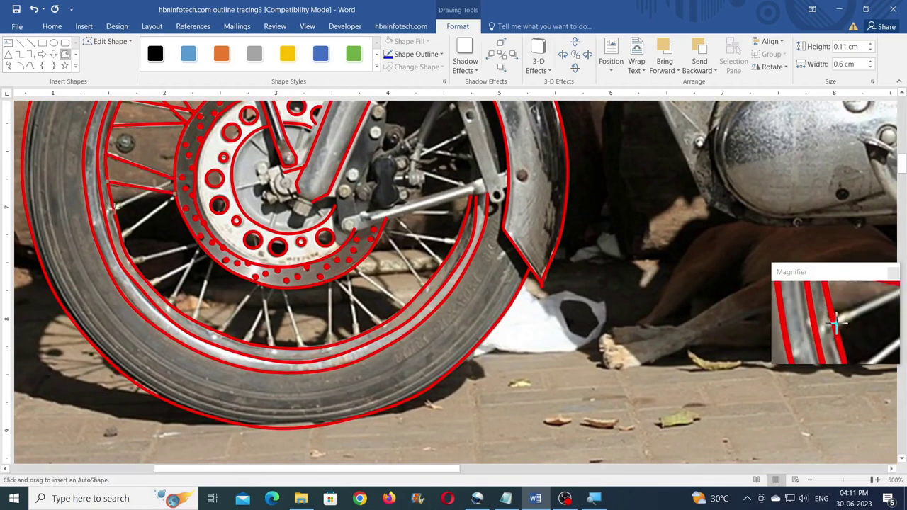
pyautogui.doubleClick(175, 179)
pyautogui.click(65, 54)
pyautogui.click(65, 55)
pyautogui.moveTo(201, 243); pyautogui.dragTo(130, 263)
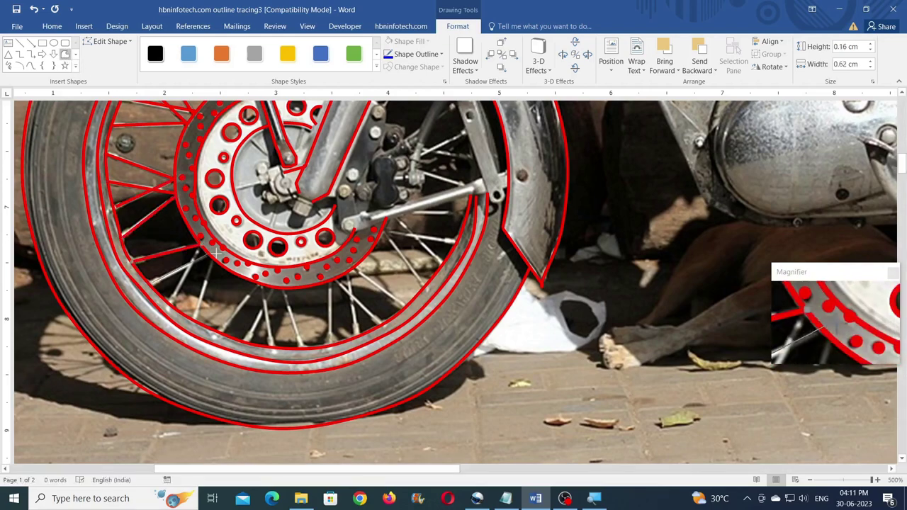
# Trace the crossing pair of steep spokes at the disc's lower left with Freeform lines
pyautogui.click(64, 55)
pyautogui.doubleClick(169, 305)
pyautogui.click(65, 55)
pyautogui.click(213, 259)
pyautogui.doubleClick(194, 322)
# Trace the group of spokes directly below the brake disc with Freeform lines running to the rim
pyautogui.click(64, 54)
pyautogui.click(259, 287)
pyautogui.moveTo(217, 327); pyautogui.dragTo(260, 289)
pyautogui.doubleClick(274, 347)
pyautogui.click(64, 55)
pyautogui.moveTo(248, 347); pyautogui.dragTo(271, 291)
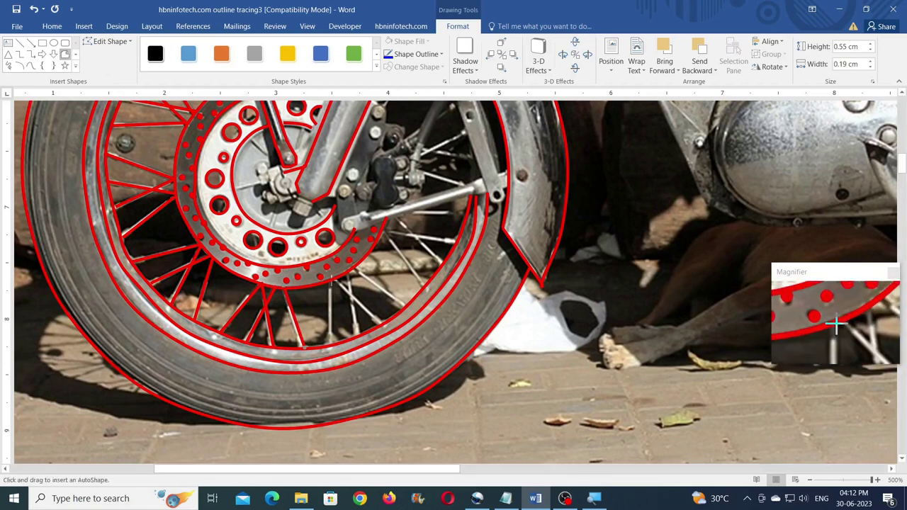
# Trace the spokes at the wheel's lower right with Freeform lines, ending with one about 0.4 by 0.41 cm
pyautogui.click(65, 55)
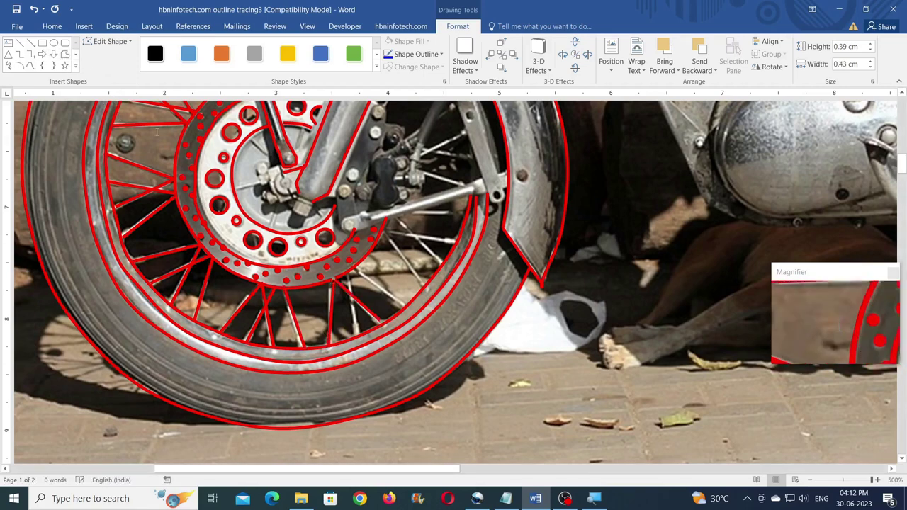
pyautogui.doubleClick(356, 333)
pyautogui.click(65, 55)
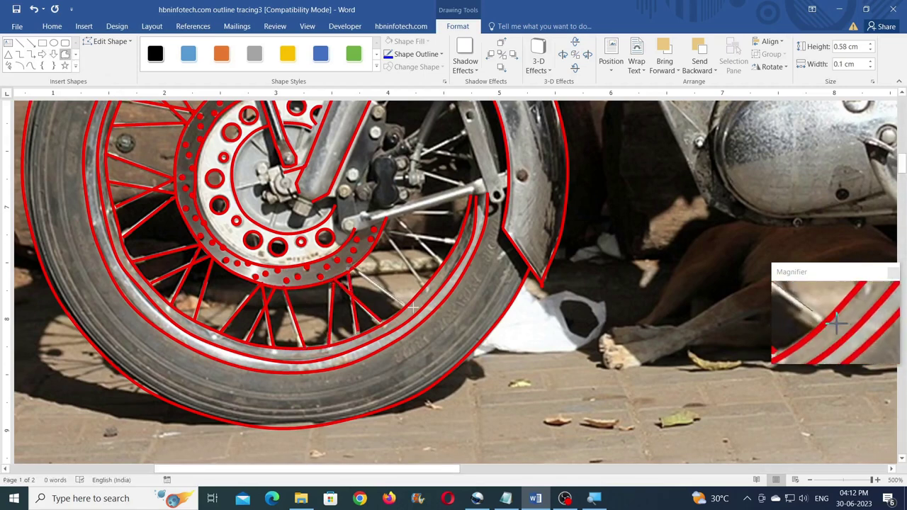
pyautogui.click(64, 55)
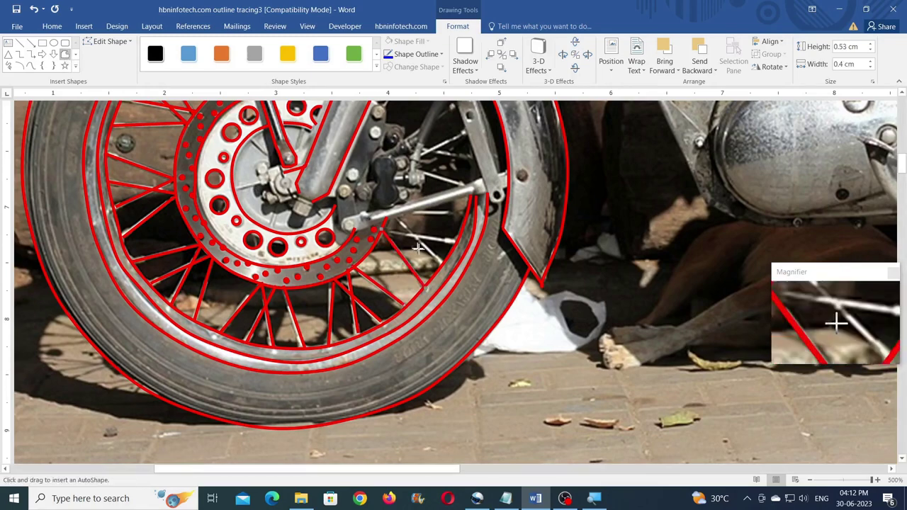
pyautogui.moveTo(459, 241); pyautogui.dragTo(459, 241)
pyautogui.click(65, 55)
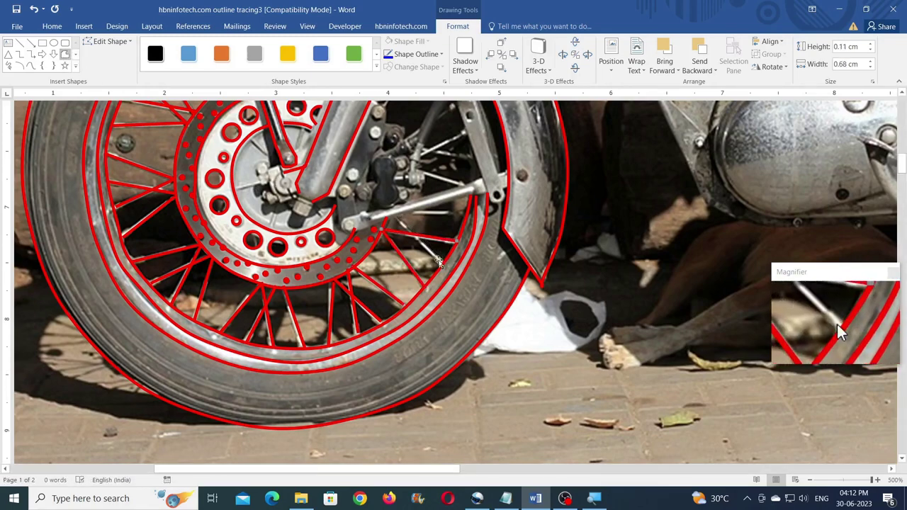
pyautogui.doubleClick(440, 262)
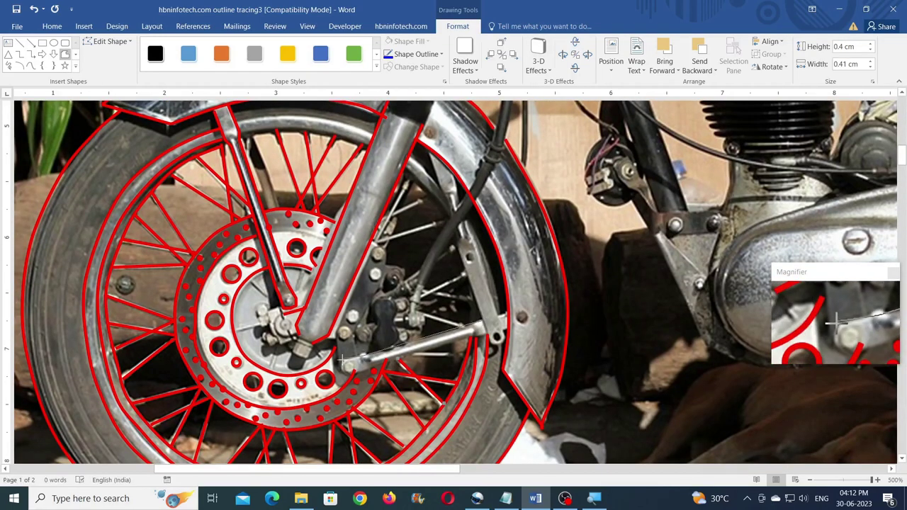
# Outline the horizontal brace, about 0.49 by 1.31 cm, and the drilled bracket strip behind the wheel with Freeform shapes
pyautogui.moveTo(341, 361); pyautogui.dragTo(352, 379)
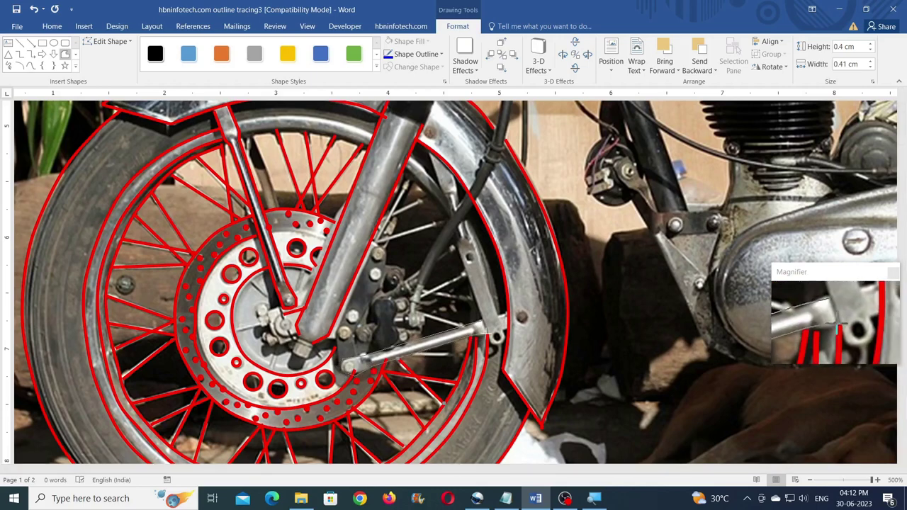
pyautogui.moveTo(473, 324)
pyautogui.mouseDown()
pyautogui.moveTo(482, 327)
pyautogui.moveTo(466, 241)
pyautogui.mouseUp()
pyautogui.click(64, 54)
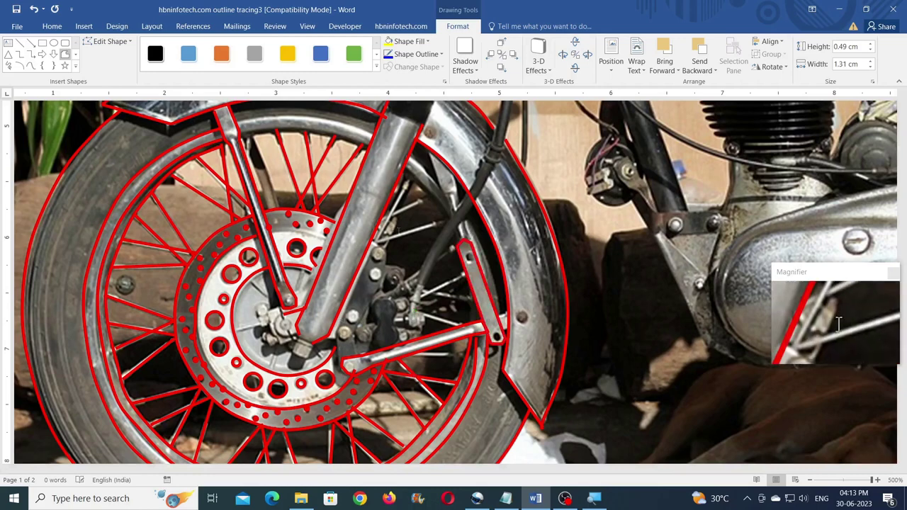
# Copy the 0.07 cm circle onto the bracket strip's two holes and trace its short joint to the mudguard
pyautogui.click(53, 42)
pyautogui.press('Escape')
pyautogui.click(225, 299)
pyautogui.moveTo(225, 299); pyautogui.dragTo(469, 256)
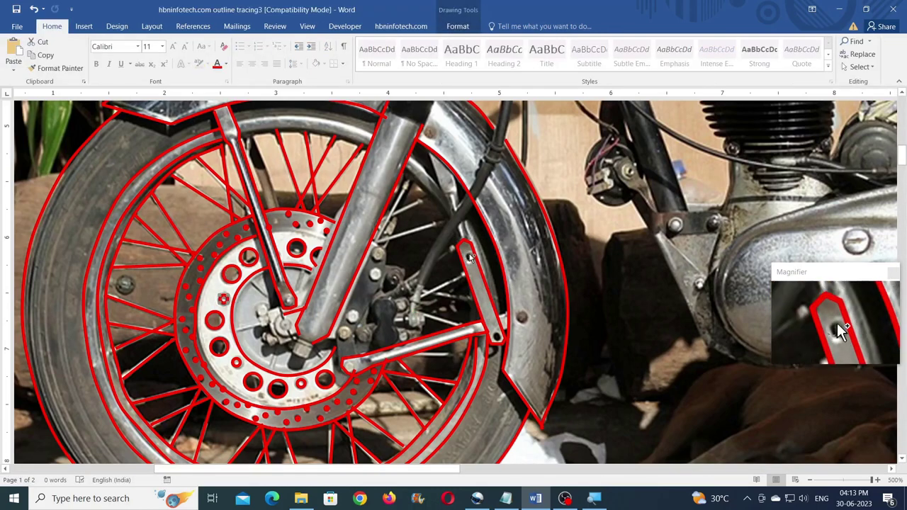
pyautogui.click(495, 319)
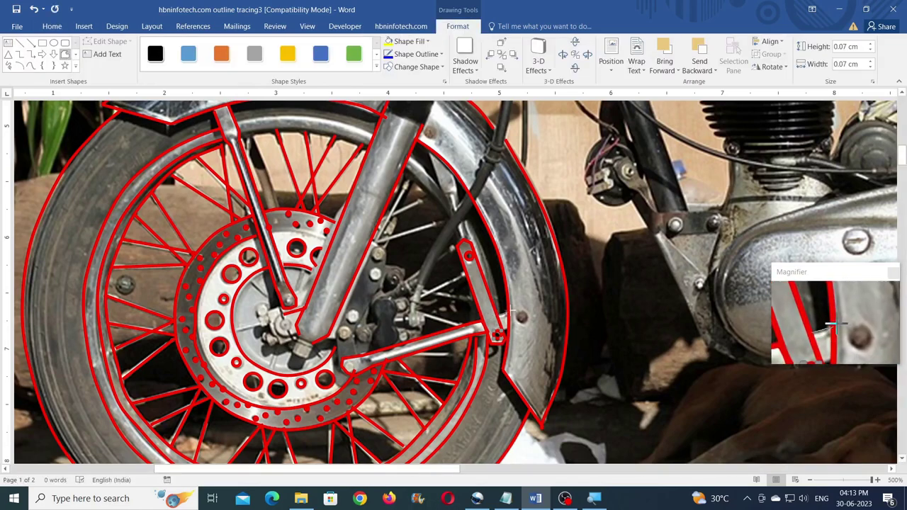
pyautogui.click(31, 66)
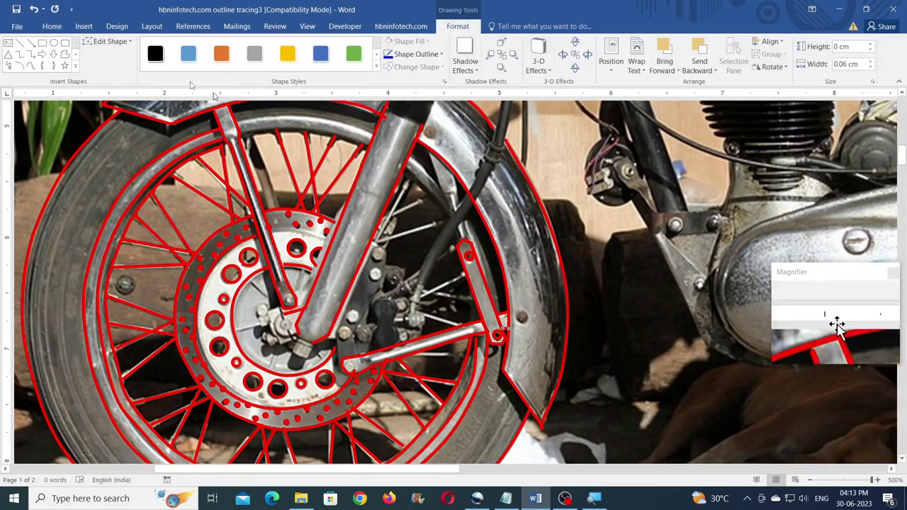
# Trace the edges of the rim's upper arc between the front stay and the fork with Curve lines
pyautogui.moveTo(328, 162)
pyautogui.mouseDown()
pyautogui.moveTo(347, 139)
pyautogui.moveTo(298, 129)
pyautogui.moveTo(239, 134)
pyautogui.mouseUp()
pyautogui.click(31, 65)
pyautogui.moveTo(370, 129); pyautogui.dragTo(259, 113)
# Trace the edges of the short rim section between the fork and the rear mudguard stay with Curve lines
pyautogui.click(30, 66)
pyautogui.moveTo(406, 168); pyautogui.dragTo(453, 219)
pyautogui.click(31, 65)
pyautogui.moveTo(410, 157); pyautogui.dragTo(440, 189)
# Trace the edges of the upper mudguard stay right of the fork with lines about 0.56 by 0.21 cm and 0.26 by 0.06 cm
pyautogui.click(30, 65)
pyautogui.moveTo(428, 149); pyautogui.dragTo(452, 212)
pyautogui.click(10, 65)
pyautogui.moveTo(455, 175); pyautogui.dragTo(457, 204)
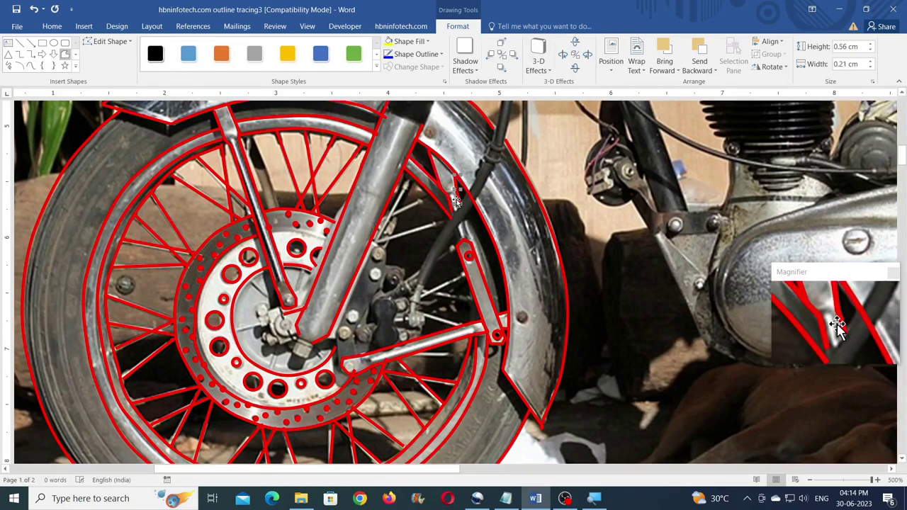
pyautogui.click(29, 65)
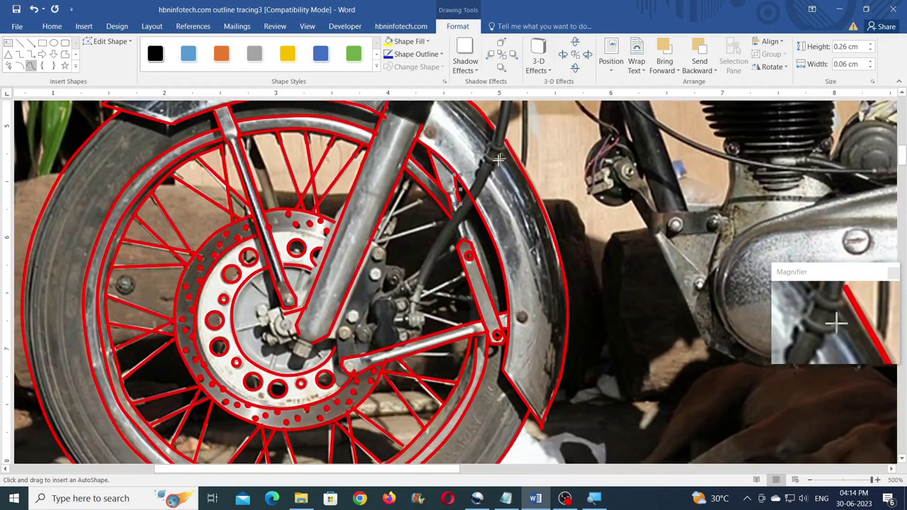
# Trace the left edge of the brake cable behind the fork with a curve about 1.03 by 0.56 cm and adjust its upper end point
pyautogui.click(414, 292)
pyautogui.click(442, 228)
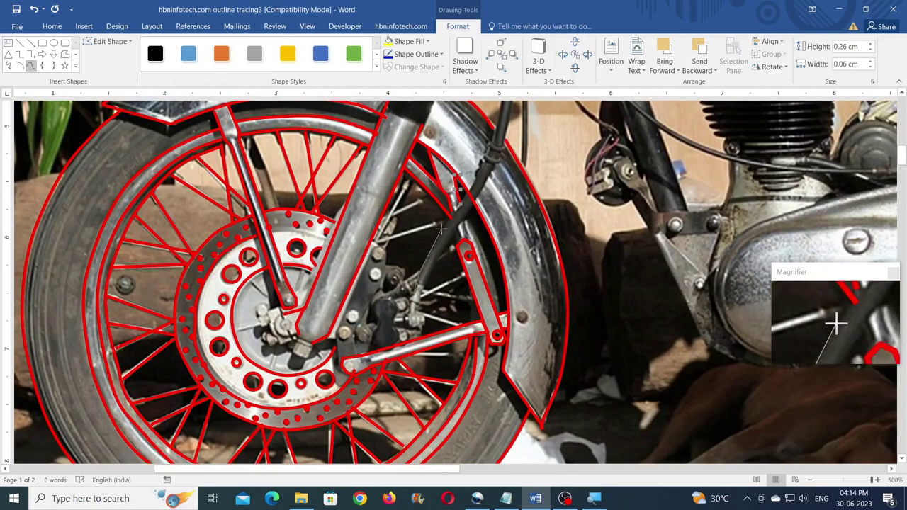
pyautogui.doubleClick(477, 183)
pyautogui.click(112, 42)
pyautogui.click(114, 57)
pyautogui.moveTo(478, 184); pyautogui.dragTo(476, 181)
# Trace the brake cable's right edge with a curve and reshape the left edge to about 1.2 by 0.65 cm
pyautogui.click(65, 56)
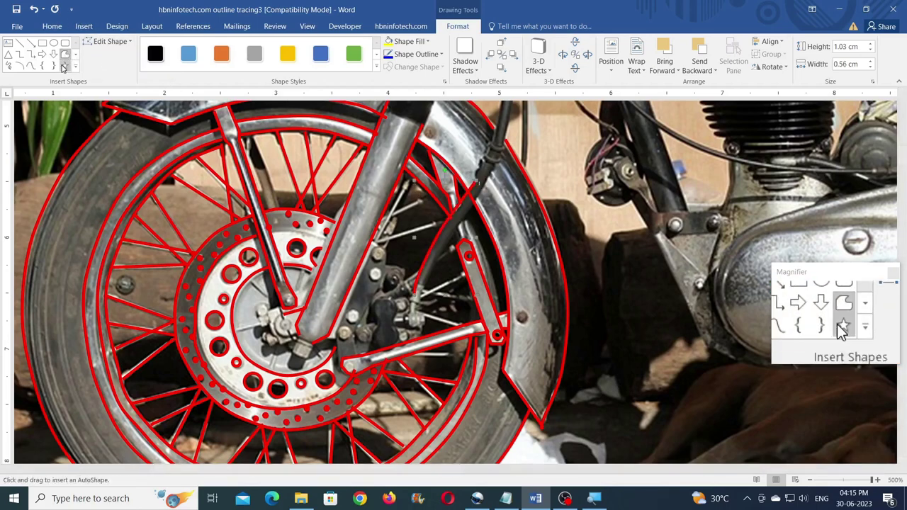
pyautogui.click(30, 67)
pyautogui.moveTo(420, 300); pyautogui.dragTo(494, 165)
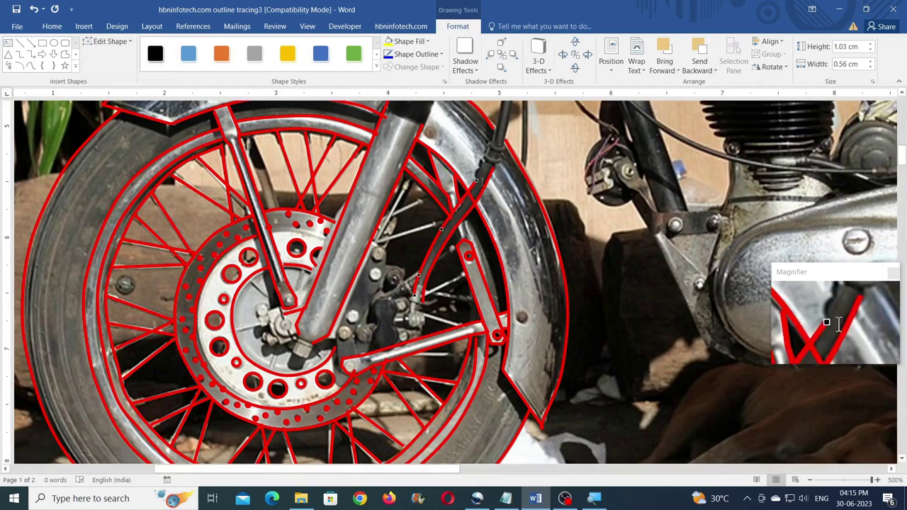
pyautogui.rightClick(471, 188)
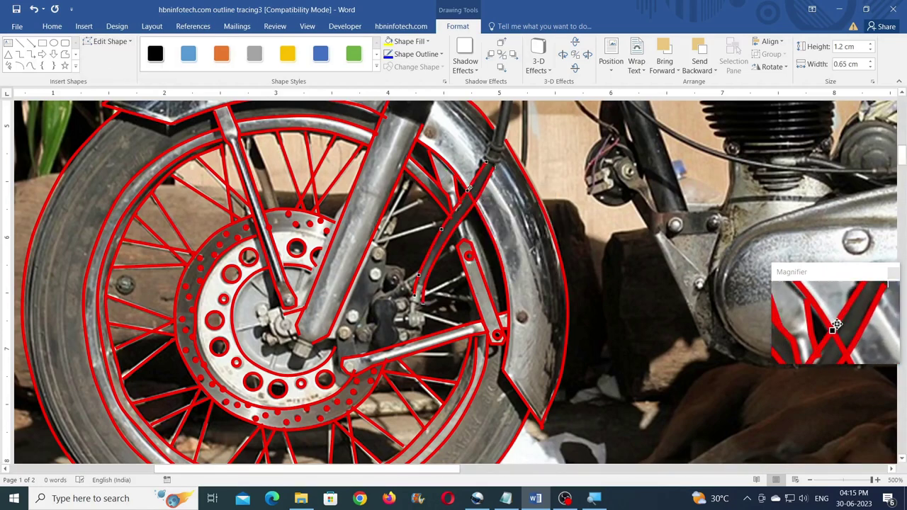
# Trace the spokes between the fork and the brake cable with Freeform lines, including ones about 0.47 by 0.21 cm and 0.13 by 0.14 cm
pyautogui.click(64, 54)
pyautogui.press('Escape')
pyautogui.click(64, 54)
pyautogui.click(431, 197)
pyautogui.click(380, 220)
pyautogui.press('Escape')
pyautogui.click(64, 54)
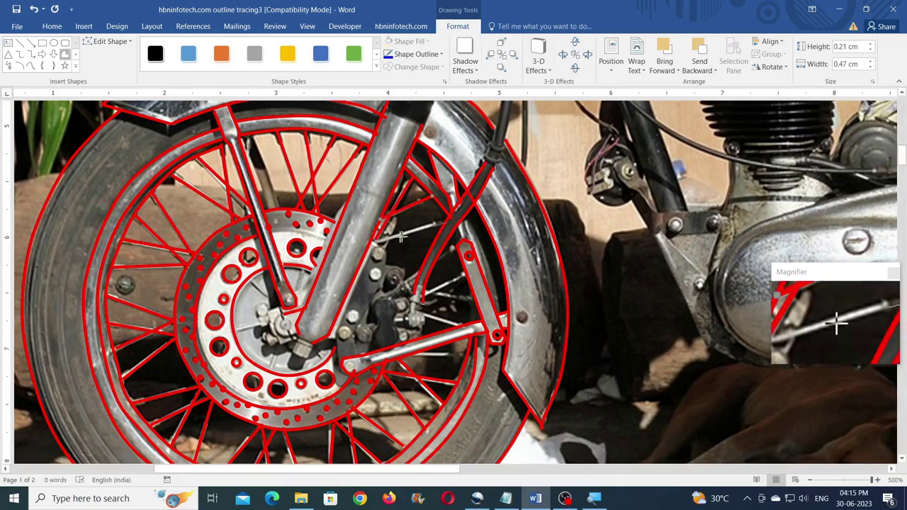
pyautogui.click(65, 54)
pyautogui.press('F4')
pyautogui.press('F4')
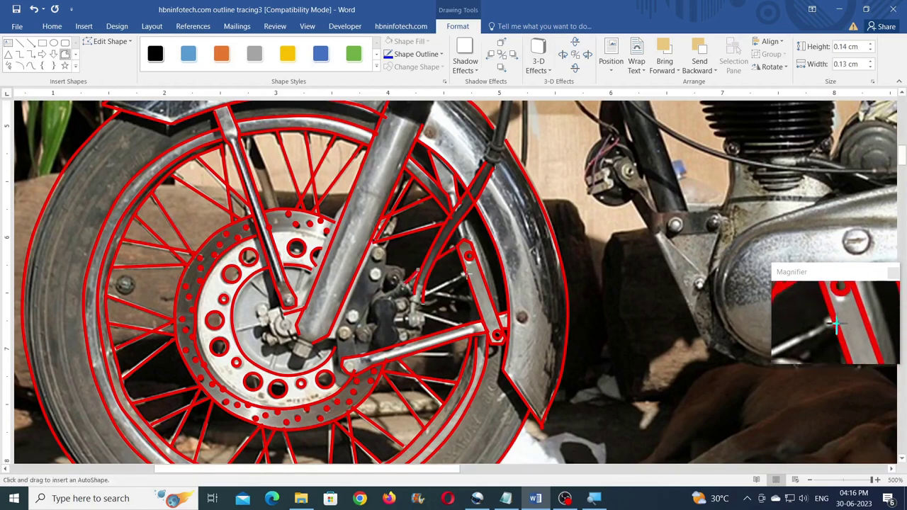
# Trace the spokes between the brake cable and the bracket strip with Freeform lines, one about 0.42 by 0.1 cm
pyautogui.press('F4')
pyautogui.press('Delete')
pyautogui.doubleClick(581, 286)
pyautogui.click(65, 55)
pyautogui.click(561, 298)
pyautogui.doubleClick(521, 291)
# Draw a hexagon on the brake caliper, size it to 0.1 by 0.1 cm and copy it onto the caliper's bolts
pyautogui.click(76, 65)
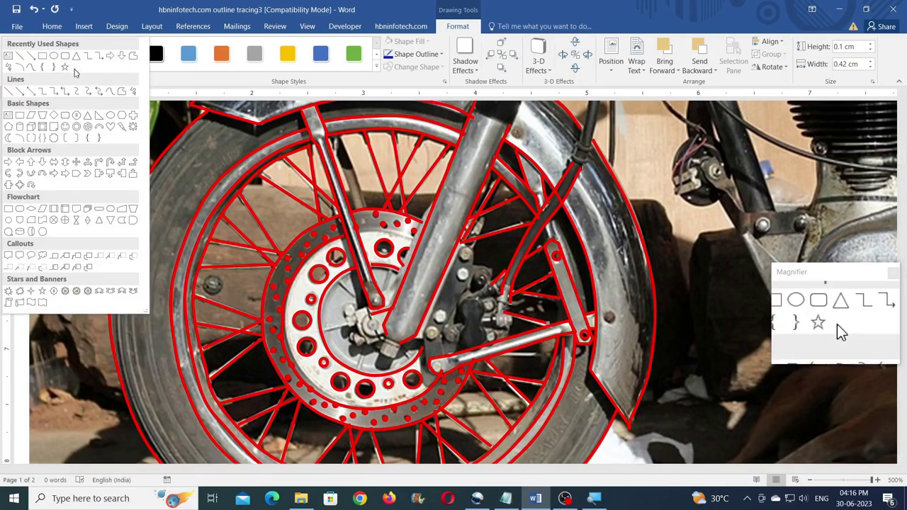
pyautogui.click(121, 119)
pyautogui.moveTo(463, 273); pyautogui.dragTo(491, 301)
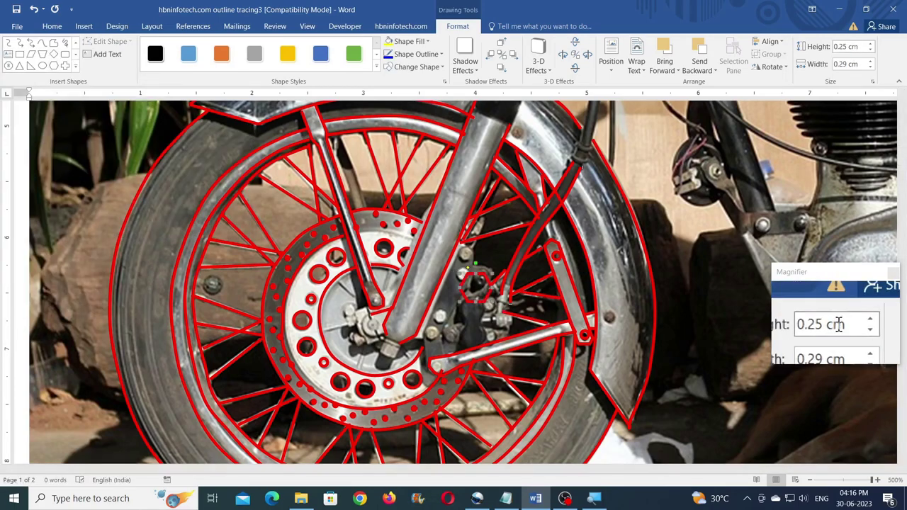
pyautogui.write('0.1')
pyautogui.press('Return')
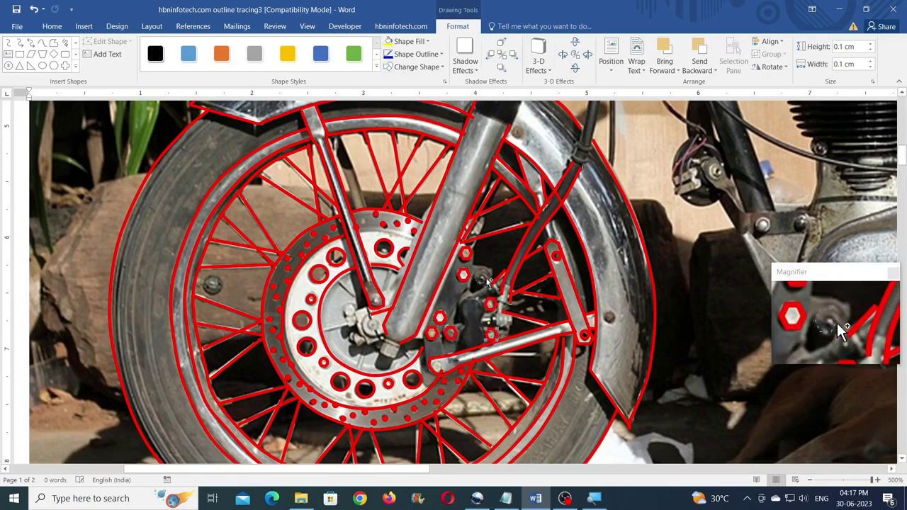
pyautogui.moveTo(323, 276); pyautogui.dragTo(211, 284)
pyautogui.click(858, 47)
pyautogui.write('0.15')
pyautogui.click(861, 64)
pyautogui.write('0.15')
pyautogui.press('Return')
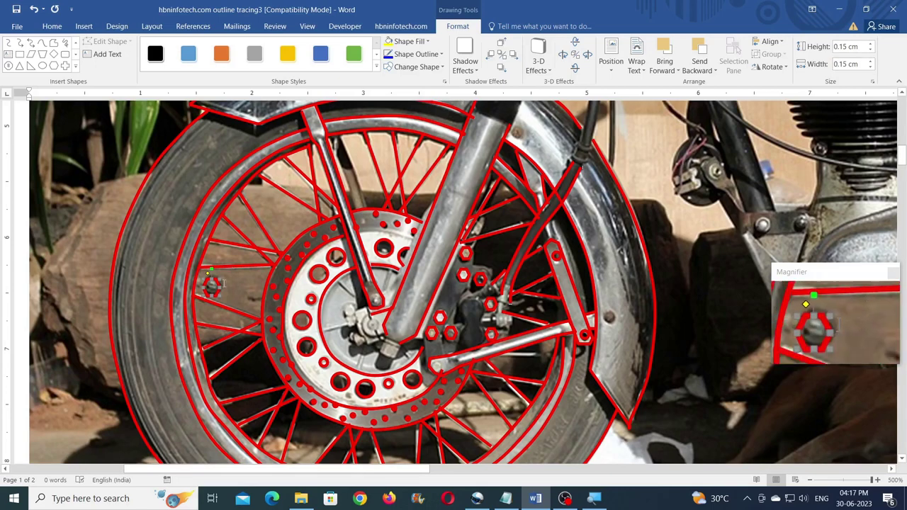
pyautogui.moveTo(218, 285); pyautogui.dragTo(245, 286)
pyautogui.press('Delete')
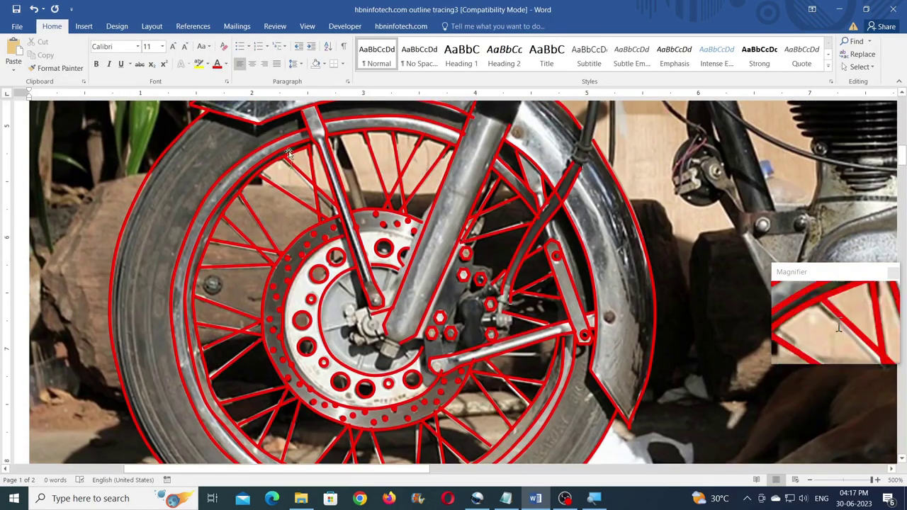
# Trace the edge between the fork and the front stay's lower end with a curve about 0.85 by 0.48 cm
pyautogui.click(457, 26)
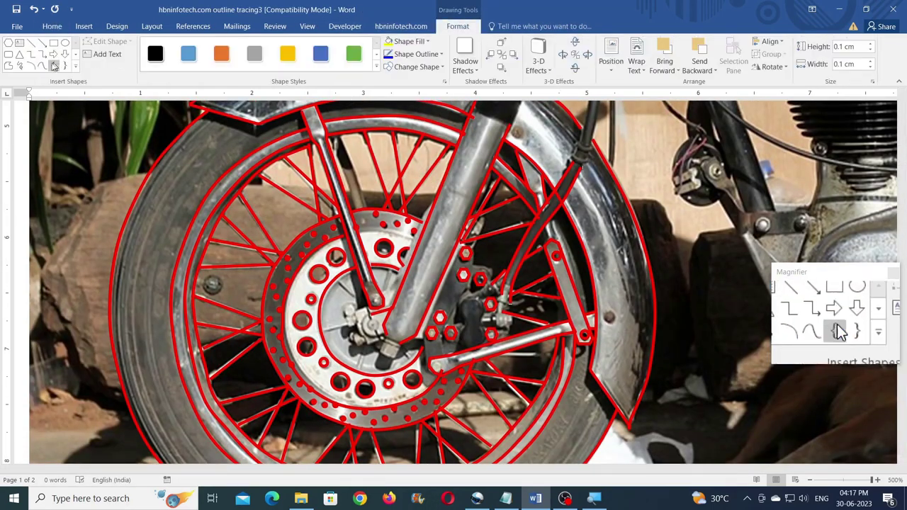
pyautogui.click(42, 65)
pyautogui.click(433, 202)
pyautogui.click(400, 271)
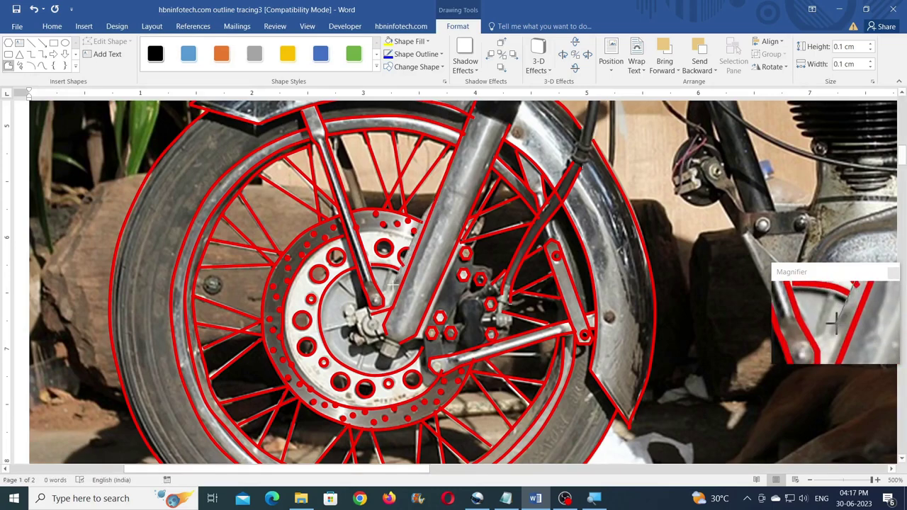
pyautogui.doubleClick(382, 294)
pyautogui.click(44, 68)
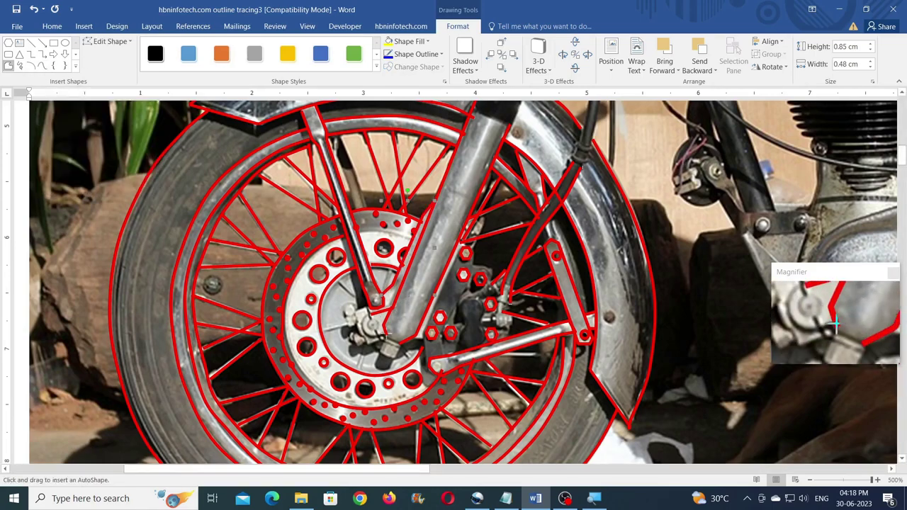
# Trace the rounded axle end left of the fork's foot with a shape about 0.2 by 0.13 cm and refine its points
pyautogui.click(43, 66)
pyautogui.click(376, 337)
pyautogui.click(362, 327)
pyautogui.doubleClick(367, 315)
pyautogui.click(108, 42)
pyautogui.click(117, 56)
pyautogui.moveTo(374, 338); pyautogui.dragTo(373, 335)
pyautogui.click(360, 340)
pyautogui.click(365, 336)
pyautogui.click(367, 334)
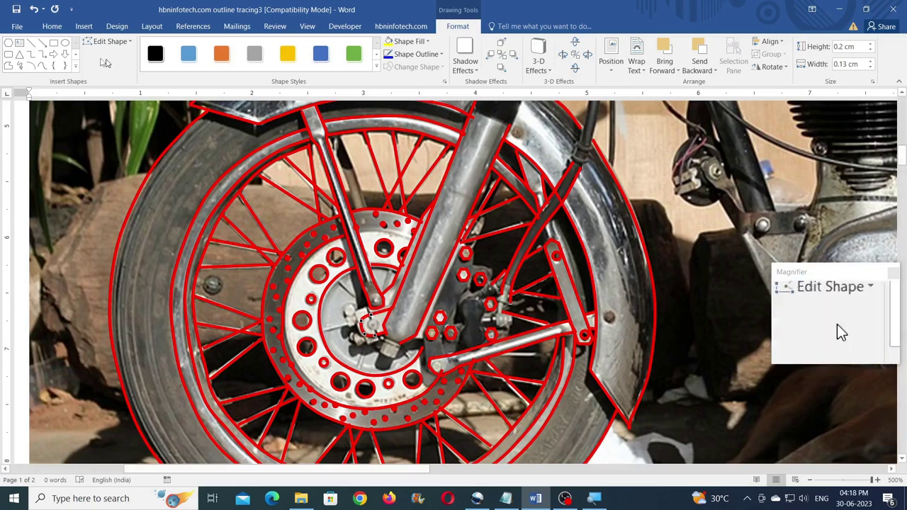
# Trace the outer edges of the bracket around the axle end with Freeform lines, one about 0.13 by 0.08 cm
pyautogui.click(8, 65)
pyautogui.click(363, 314)
pyautogui.click(356, 321)
pyautogui.doubleClick(354, 328)
pyautogui.click(8, 65)
pyautogui.click(380, 341)
pyautogui.click(360, 337)
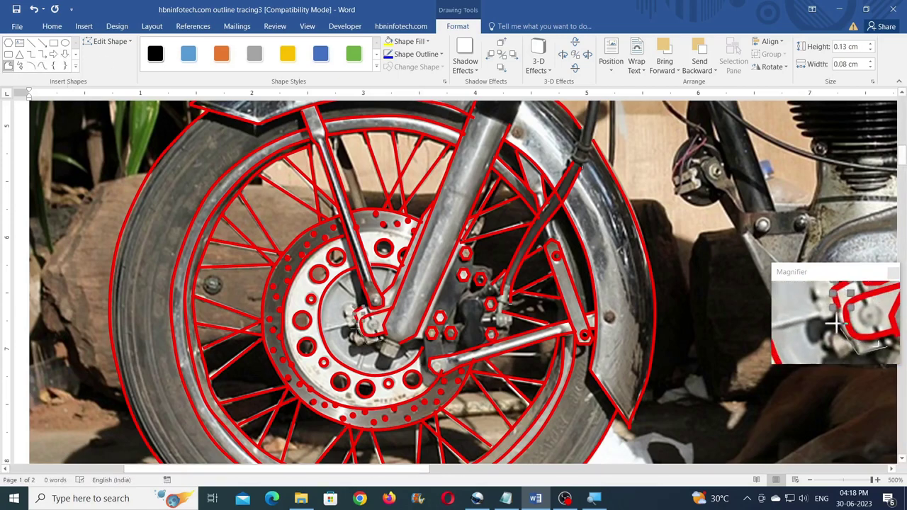
pyautogui.doubleClick(357, 323)
pyautogui.click(8, 65)
pyautogui.click(368, 313)
pyautogui.doubleClick(376, 306)
# Trace the axle bracket's upper left edge and the radial ribs on the hub beside it with Freeform lines
pyautogui.click(9, 65)
pyautogui.click(367, 304)
pyautogui.doubleClick(356, 320)
pyautogui.click(9, 65)
pyautogui.click(357, 299)
pyautogui.doubleClick(335, 280)
pyautogui.click(9, 66)
pyautogui.click(323, 331)
pyautogui.doubleClick(356, 324)
# Outline the small nut below the axle bracket and the fork's bottom nut, about 0.2 by 0.16 cm, with Freeform shapes
pyautogui.click(8, 65)
pyautogui.click(354, 332)
pyautogui.click(353, 340)
pyautogui.click(358, 346)
pyautogui.click(8, 65)
pyautogui.moveTo(386, 339)
pyautogui.mouseDown()
pyautogui.moveTo(382, 354)
pyautogui.moveTo(401, 346)
pyautogui.mouseUp()
pyautogui.doubleClick(400, 347)
pyautogui.click(8, 65)
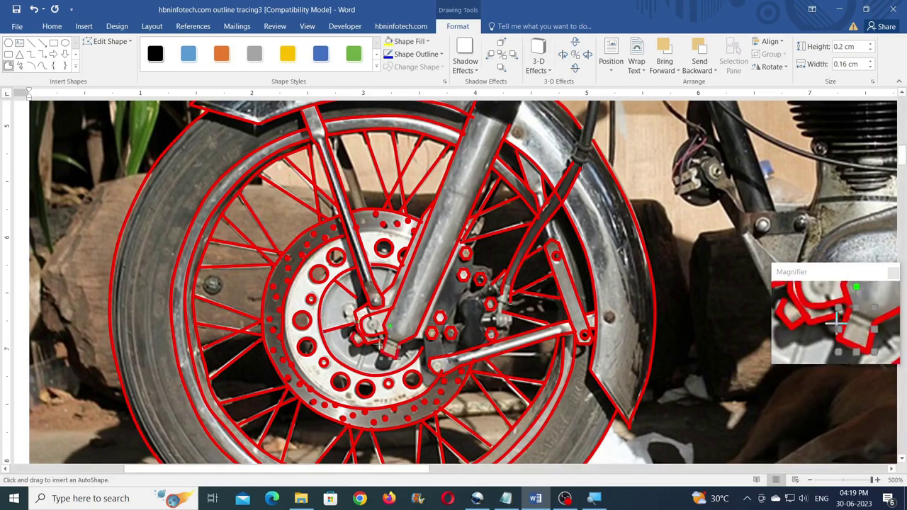
# Add a dividing line about 0.13 by 0.04 cm and the lower tip to the fork's bottom nut, and a 0.1 cm hexagon on the hub bolt
pyautogui.click(8, 65)
pyautogui.click(387, 341)
pyautogui.doubleClick(400, 348)
pyautogui.click(8, 66)
pyautogui.click(8, 65)
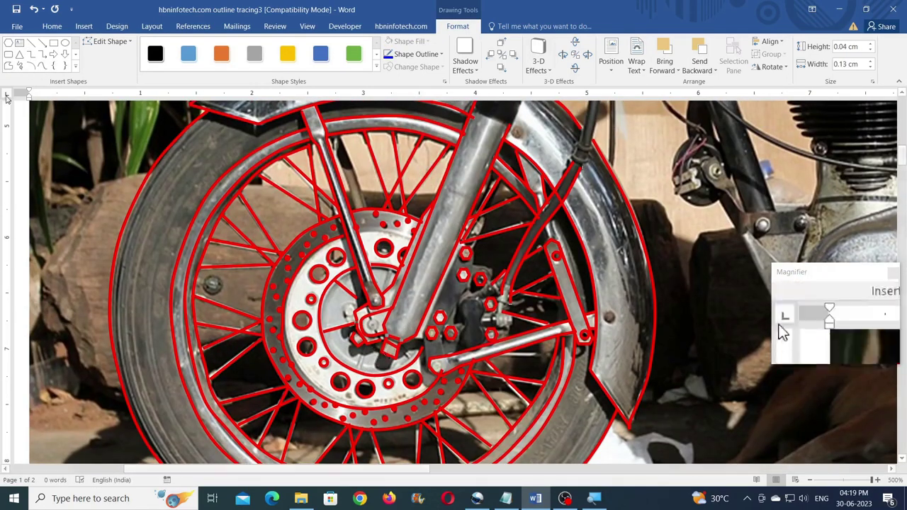
pyautogui.click(8, 65)
pyautogui.doubleClick(392, 359)
pyautogui.click(8, 65)
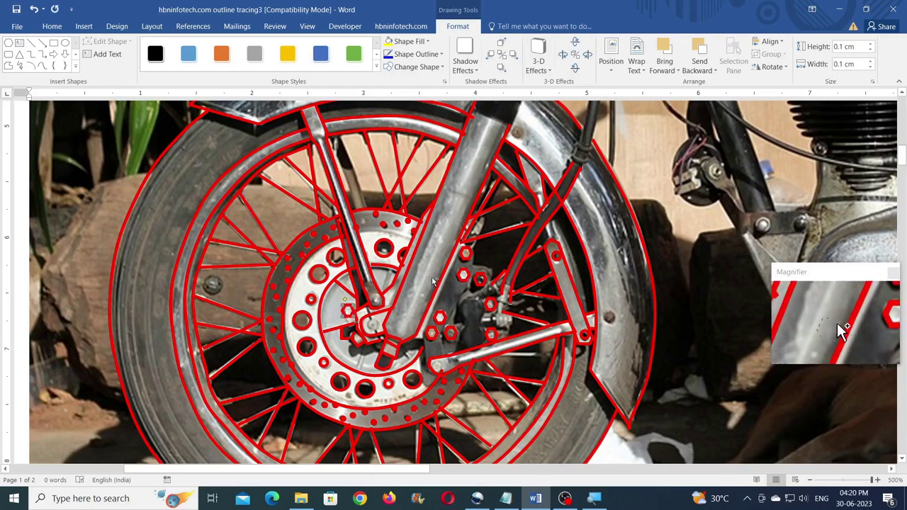
pyautogui.press('Delete')
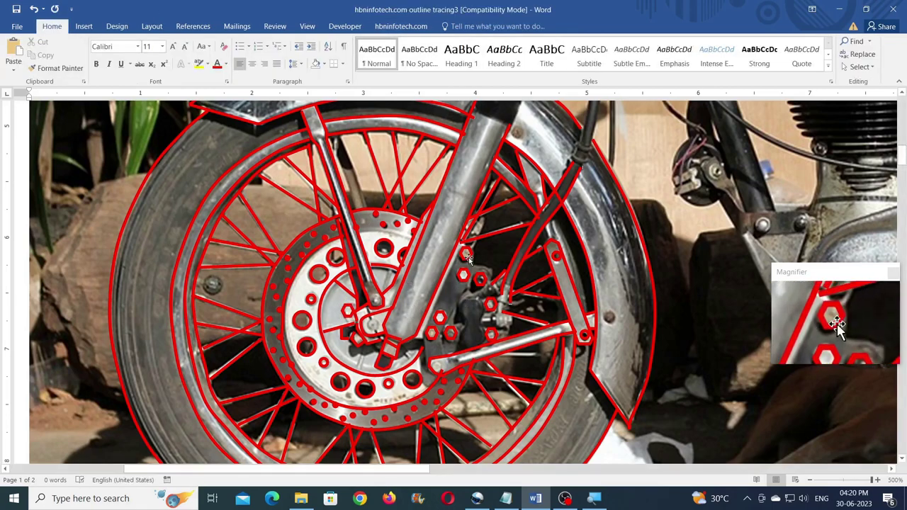
# Trace the caliper bracket's edge right of the fork with a Freeform line about 0.92 by 0.29 cm
pyautogui.click(467, 255)
pyautogui.click(9, 66)
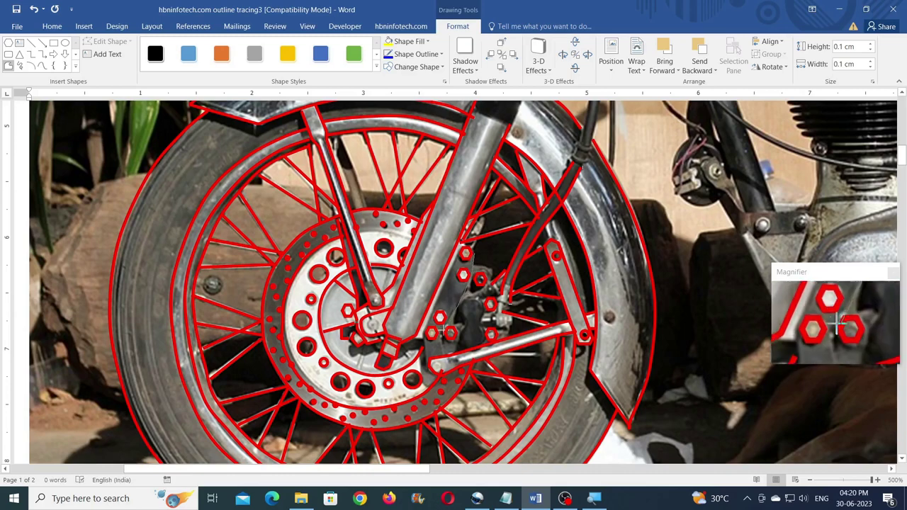
pyautogui.doubleClick(443, 355)
# Trace the edges of the black caliper body with Freeform lines and refine the left one to about 0.43 by 0.1 cm
pyautogui.click(8, 66)
pyautogui.click(461, 306)
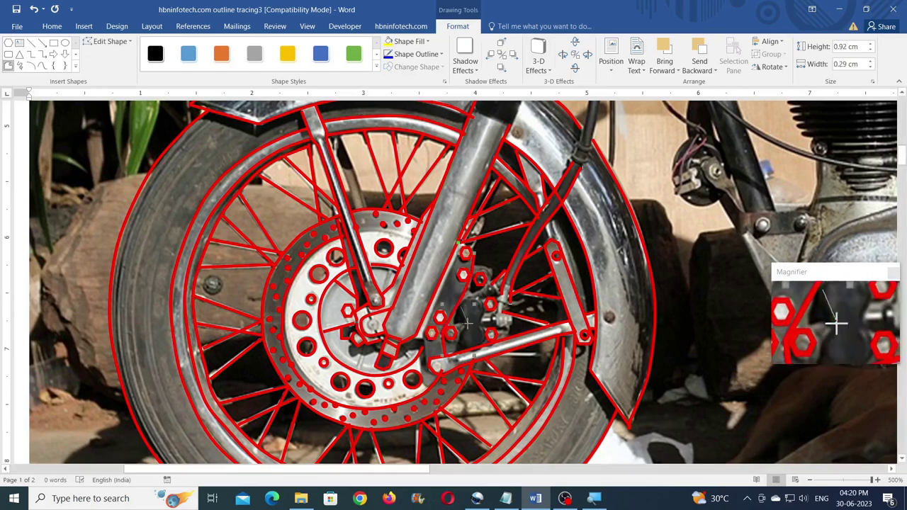
pyautogui.click(9, 66)
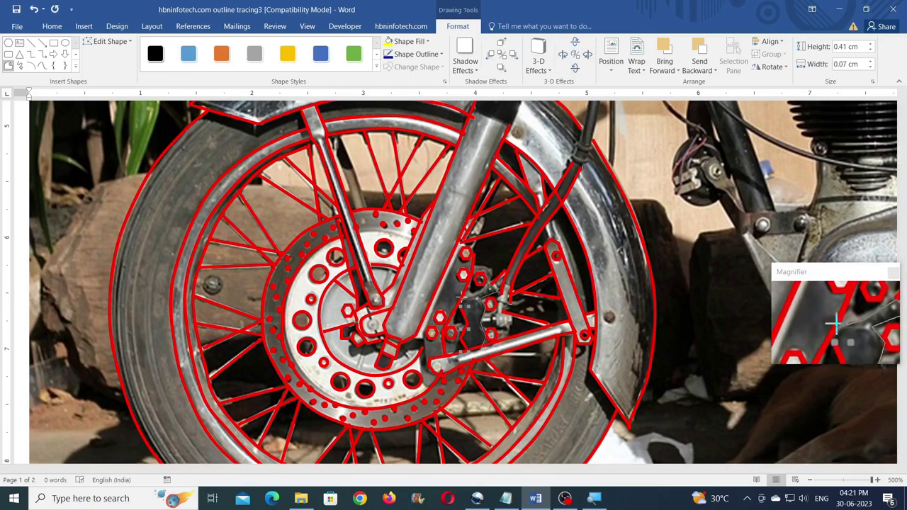
pyautogui.doubleClick(462, 313)
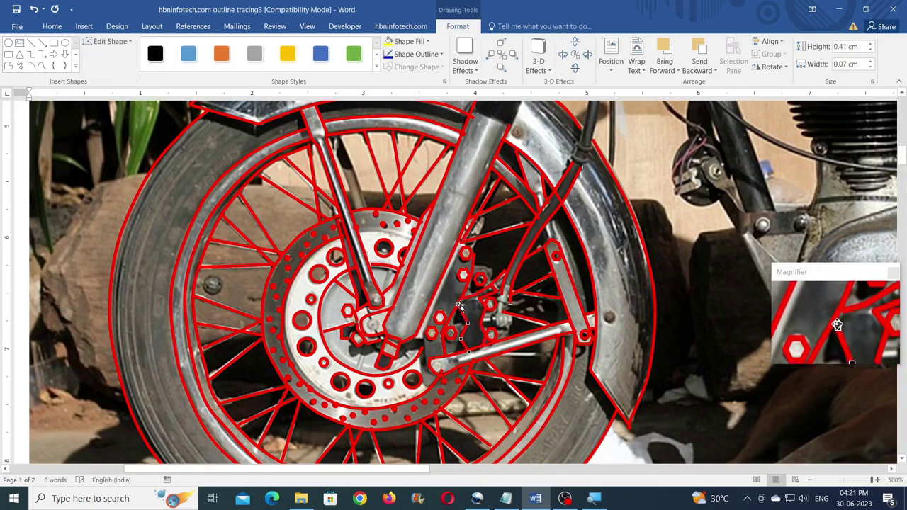
# Outline the brake cable's lower end fitting, about 0.23 by 0.31 cm, and its collar with Freeform lines
pyautogui.click(8, 66)
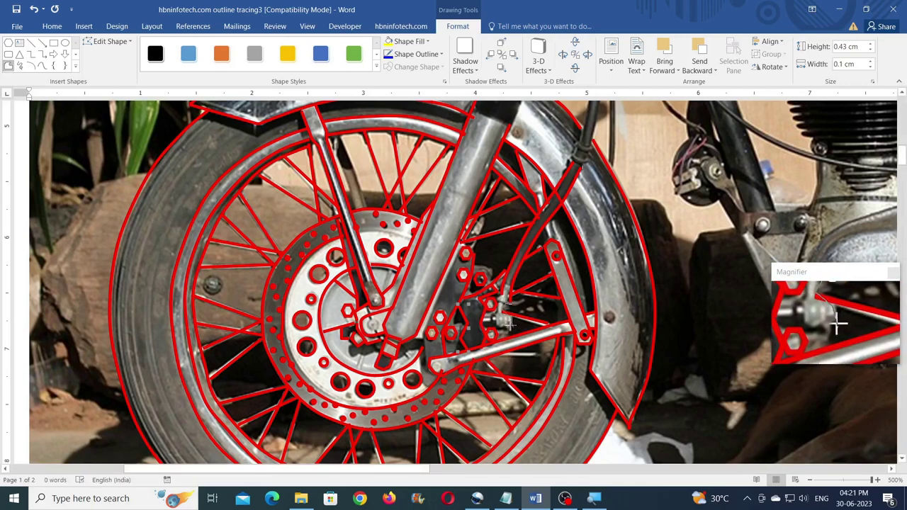
pyautogui.doubleClick(480, 320)
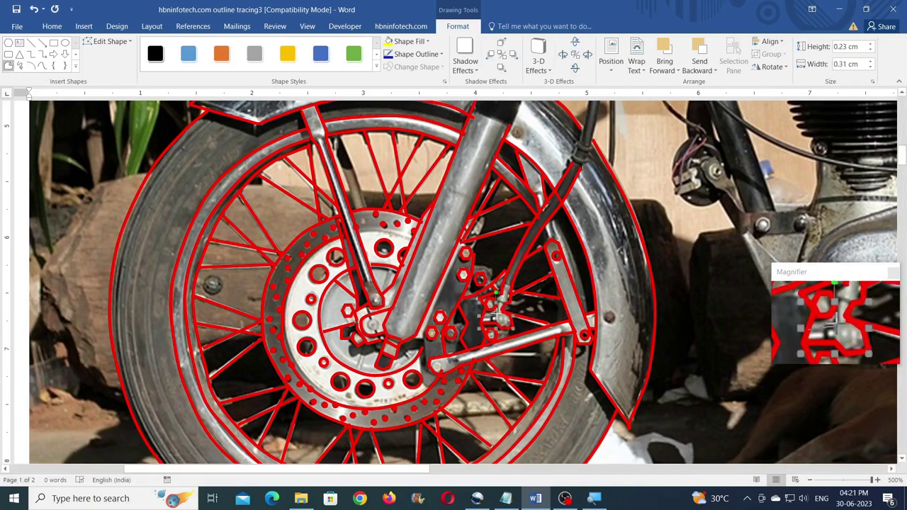
pyautogui.click(8, 65)
pyautogui.click(502, 287)
pyautogui.click(8, 65)
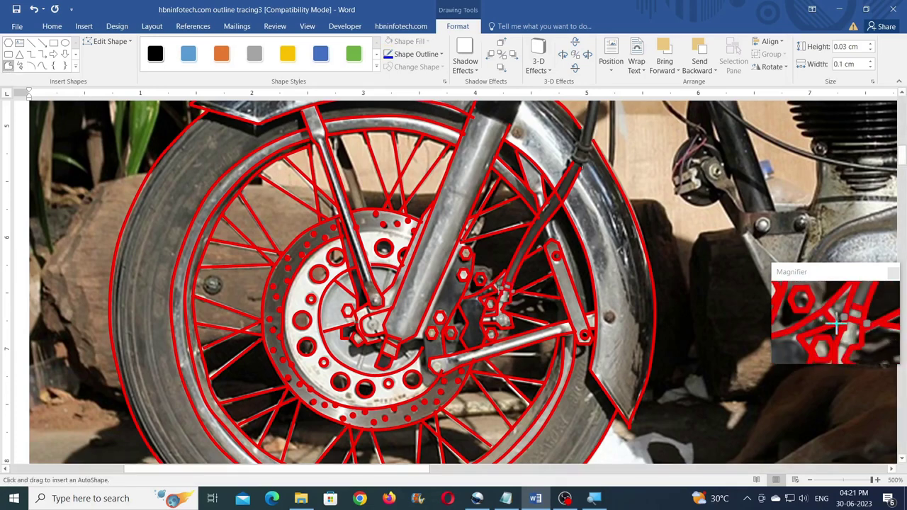
pyautogui.click(480, 291)
# Outline the two bolts on the rear part of the mudguard with 0.07 cm and 0.03 cm circles
pyautogui.scroll(-3, 480, 292)
pyautogui.scroll(3, 480, 292)
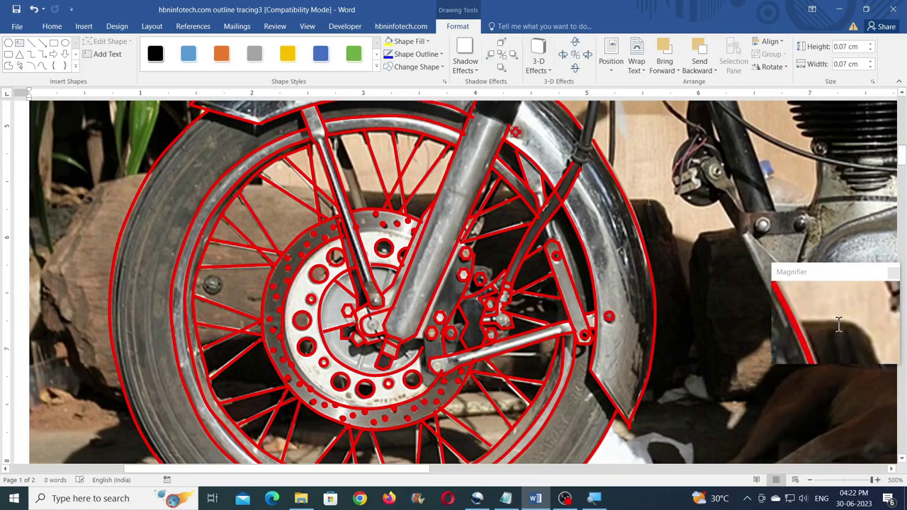
pyautogui.scroll(-3, 648, 201)
pyautogui.scroll(3, 616, 205)
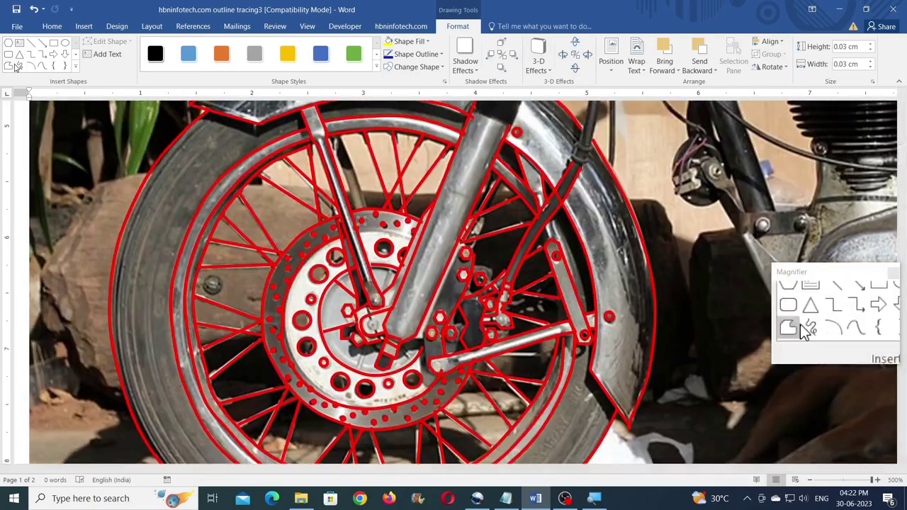
# Outline the caliper lug around its upper right bolt, about 0.17 by 0.18 cm, and trace the horizontal spoke below the lower stay, about 0.52 cm long
pyautogui.click(9, 65)
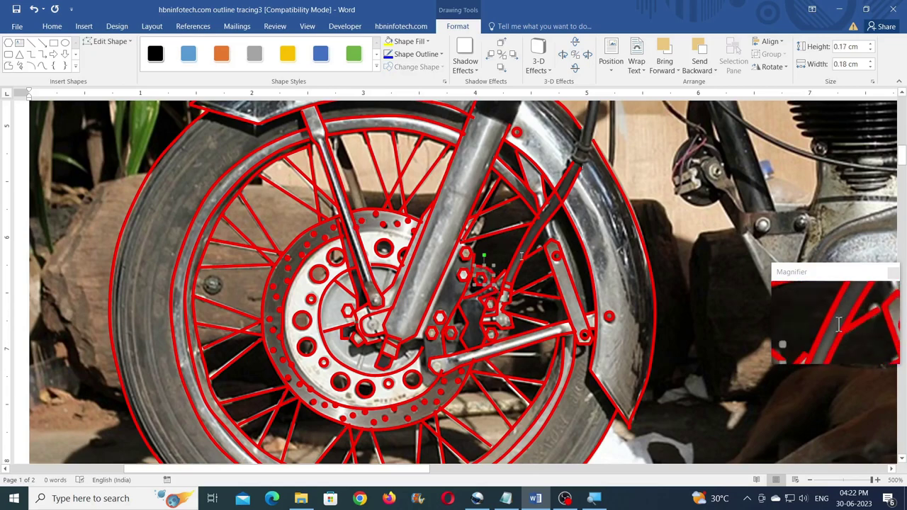
pyautogui.scroll(-3, 489, 273)
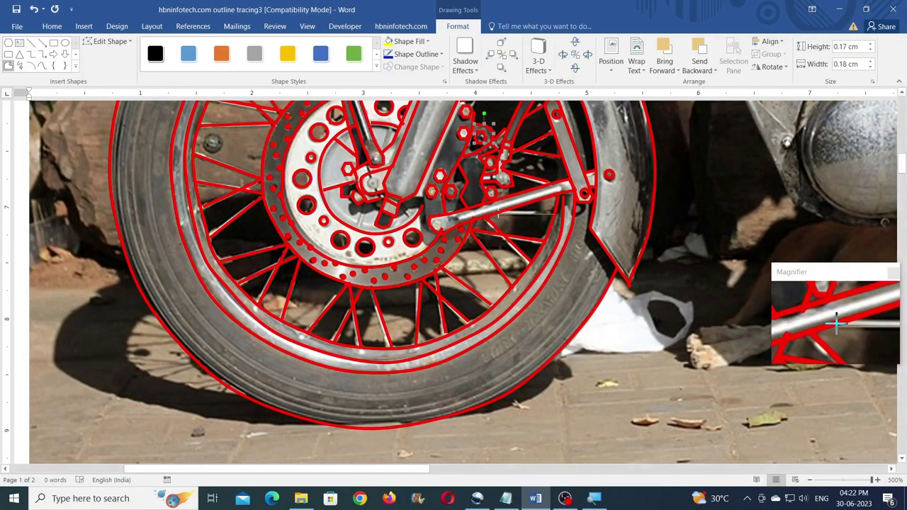
pyautogui.scroll(4, 580, 320)
# Outline the clamp on the brake cable above the mudguard, about 0.16 cm wide, and refine the points of the cable's left edge
pyautogui.click(42, 65)
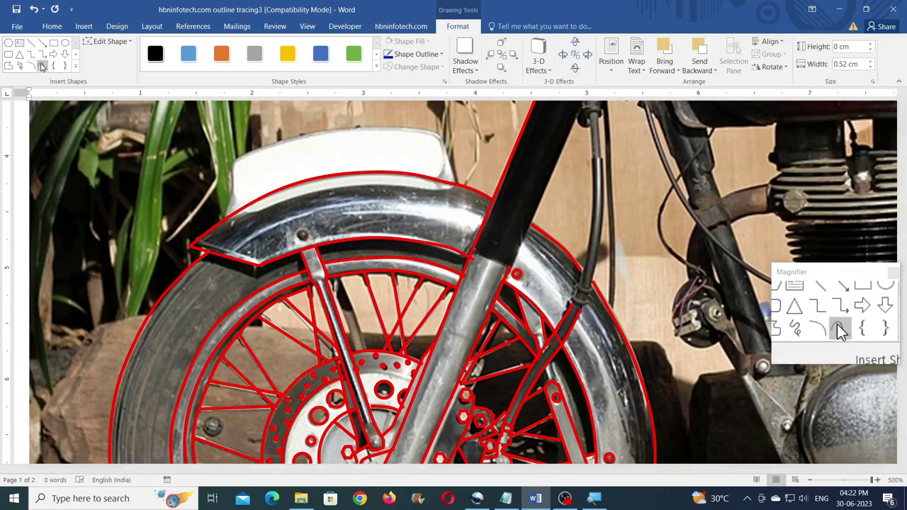
pyautogui.scroll(2, 604, 289)
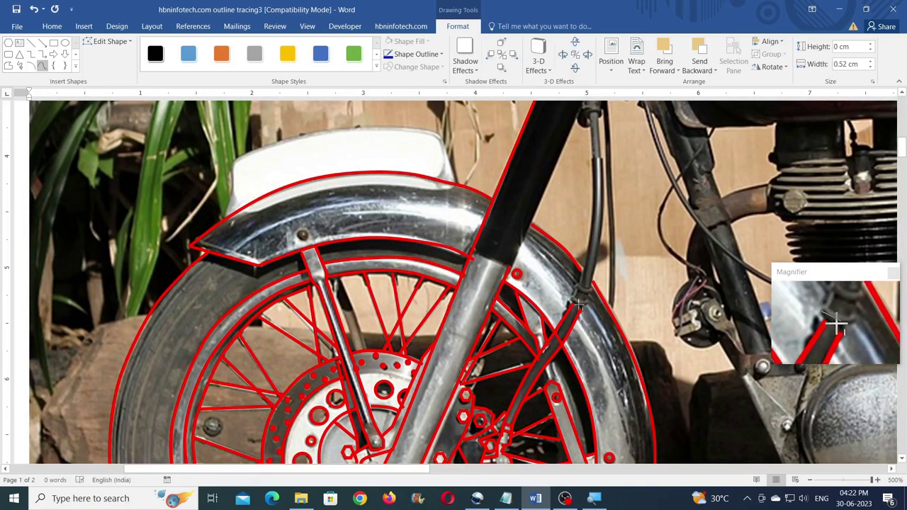
pyautogui.click(568, 313)
pyautogui.click(107, 41)
pyautogui.click(113, 69)
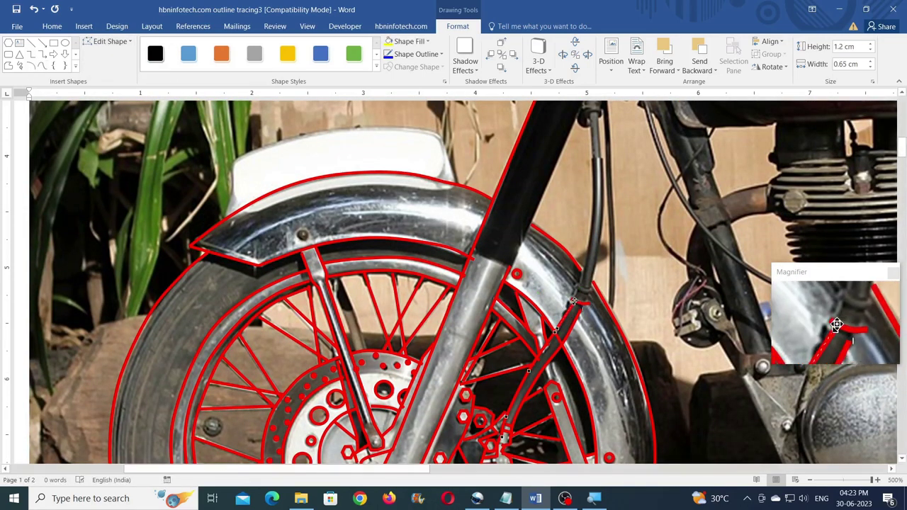
pyautogui.doubleClick(580, 309)
pyautogui.click(42, 65)
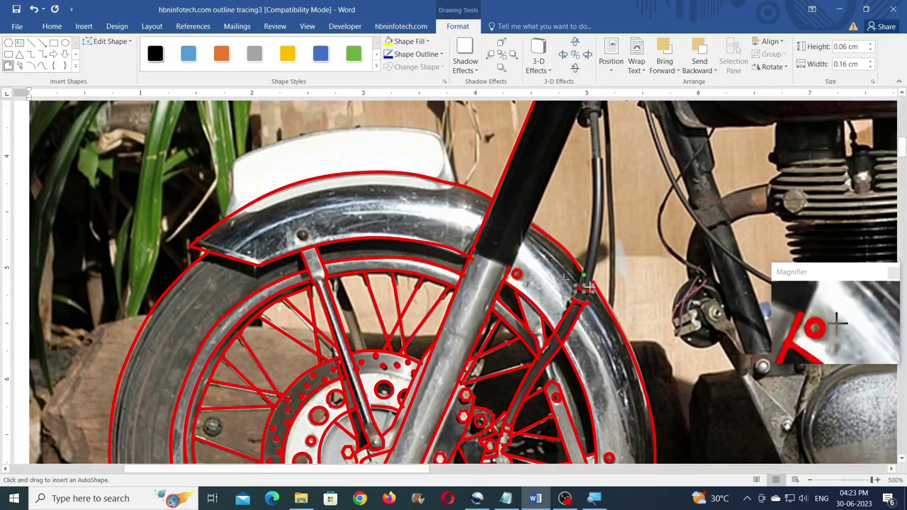
pyautogui.click(8, 65)
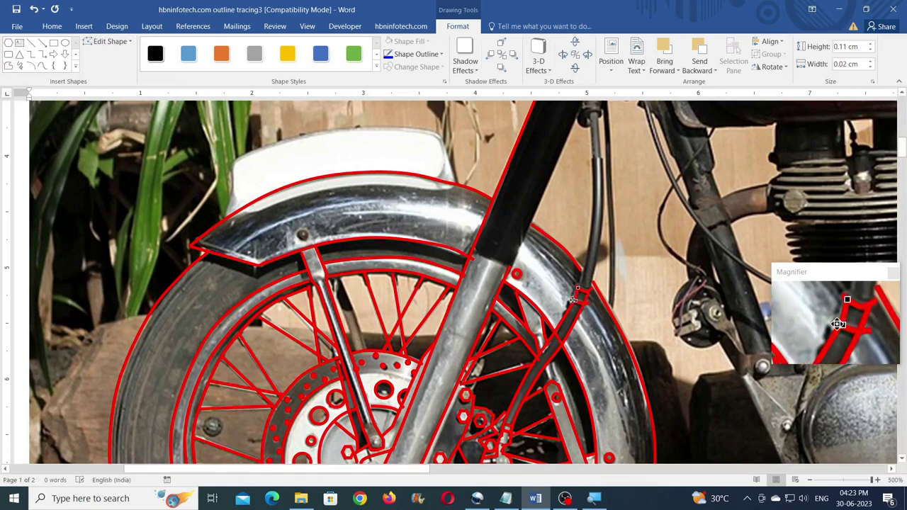
# Trace both edges of the brake cable above the clamp with Curves and close its upper end with a Freeform line
pyautogui.click(42, 65)
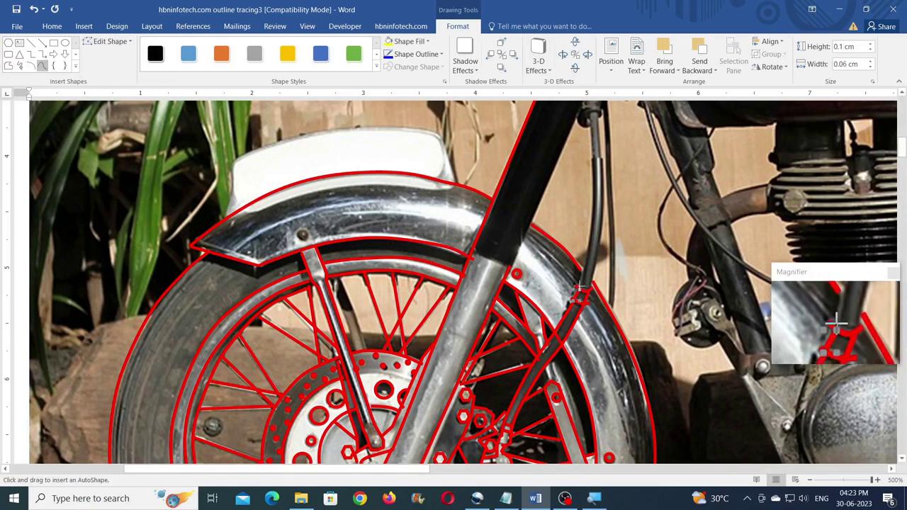
pyautogui.doubleClick(593, 158)
pyautogui.click(41, 65)
pyautogui.click(8, 65)
# Trace the right edge of the black fork cover with a straight line and its bottom edge with a Curve
pyautogui.scroll(1, 684, 211)
pyautogui.click(30, 43)
pyautogui.moveTo(509, 409); pyautogui.dragTo(598, 205)
pyautogui.click(42, 66)
pyautogui.click(475, 389)
pyautogui.click(493, 403)
pyautogui.doubleClick(510, 409)
# Trace the black fork cover's top edge and the collar band above it with Curves, the upper one about 0.17 by 0.39 cm
pyautogui.click(42, 65)
pyautogui.click(559, 187)
pyautogui.click(577, 198)
pyautogui.doubleClick(598, 205)
pyautogui.click(42, 65)
pyautogui.click(560, 180)
pyautogui.click(584, 194)
pyautogui.doubleClick(604, 198)
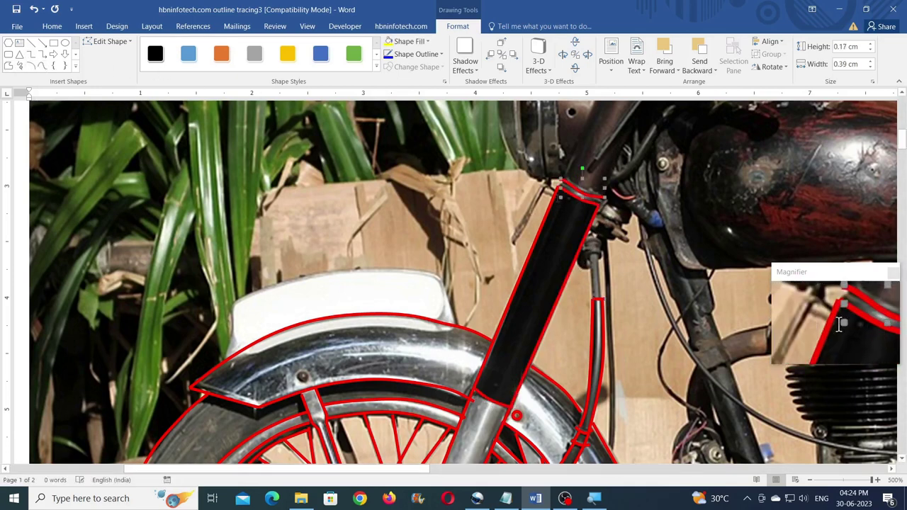
pyautogui.click(555, 196)
# Trace the two edges of the grey sleeve above the brake cable with Curves, about 0.4 cm long
pyautogui.click(41, 65)
pyautogui.moveTo(597, 299); pyautogui.dragTo(594, 255)
pyautogui.click(42, 65)
pyautogui.click(602, 299)
pyautogui.doubleClick(599, 254)
# Outline the hooked fitting at the sleeve's upper end with two Curves and refine it to about 0.21 by 0.21 cm
pyautogui.click(42, 65)
pyautogui.click(593, 267)
pyautogui.click(576, 260)
pyautogui.click(586, 249)
pyautogui.doubleClick(599, 254)
pyautogui.click(41, 65)
pyautogui.click(592, 268)
pyautogui.click(583, 261)
pyautogui.doubleClick(591, 254)
pyautogui.click(110, 41)
pyautogui.click(113, 57)
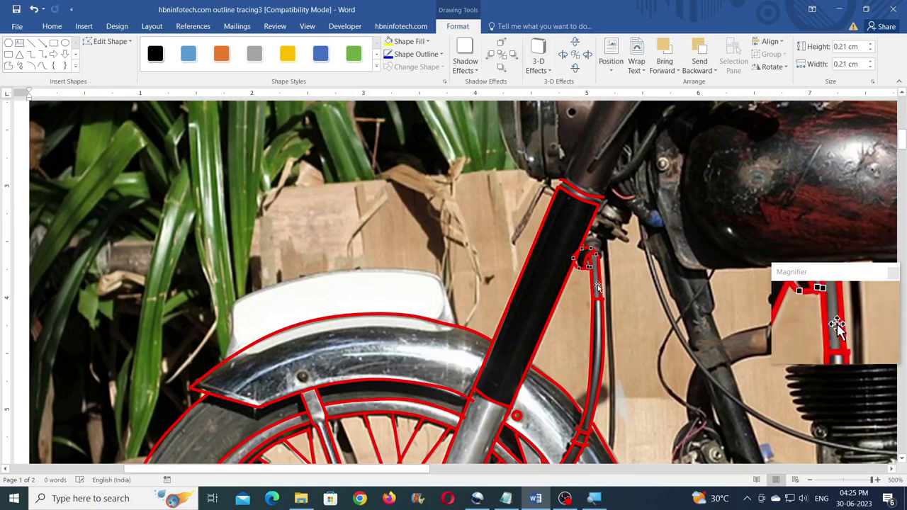
pyautogui.click(593, 261)
# Draw a Curve about 0.1 by 0.17 cm around the cap above the hooked cable fitting
pyautogui.click(42, 65)
pyautogui.moveTo(597, 249); pyautogui.dragTo(591, 244)
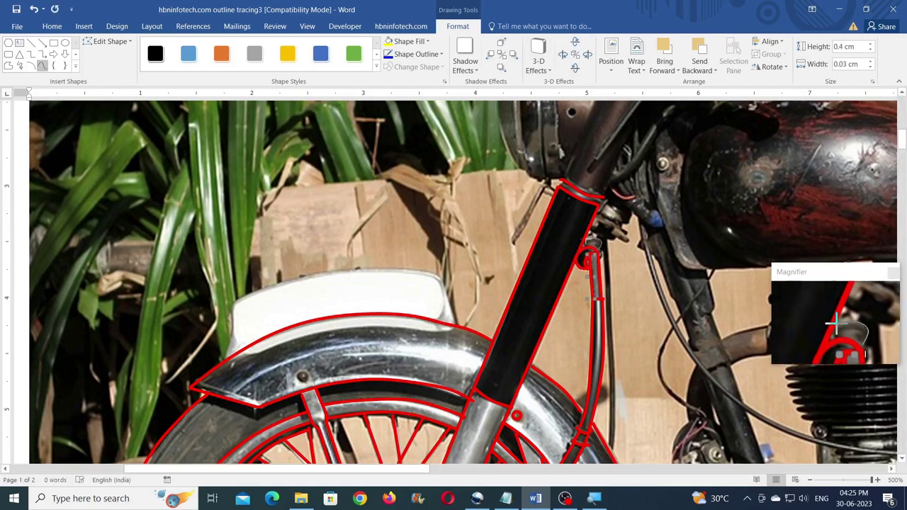
pyautogui.doubleClick(583, 246)
# Trace the thin rear cable's edges with Curves, about 1.93 by 0.09 cm and 1.98 by 0.07 cm, and refine the right edge's points
pyautogui.click(42, 66)
pyautogui.click(612, 444)
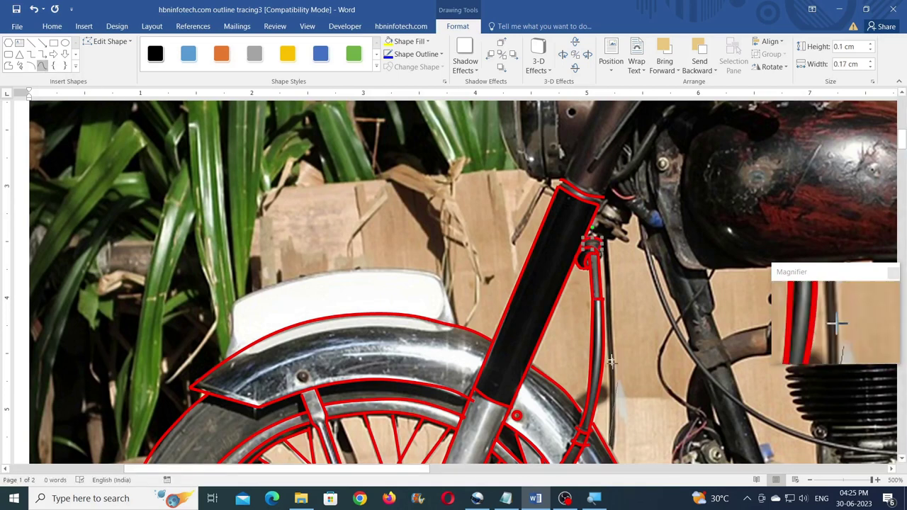
pyautogui.moveTo(598, 234); pyautogui.dragTo(610, 443)
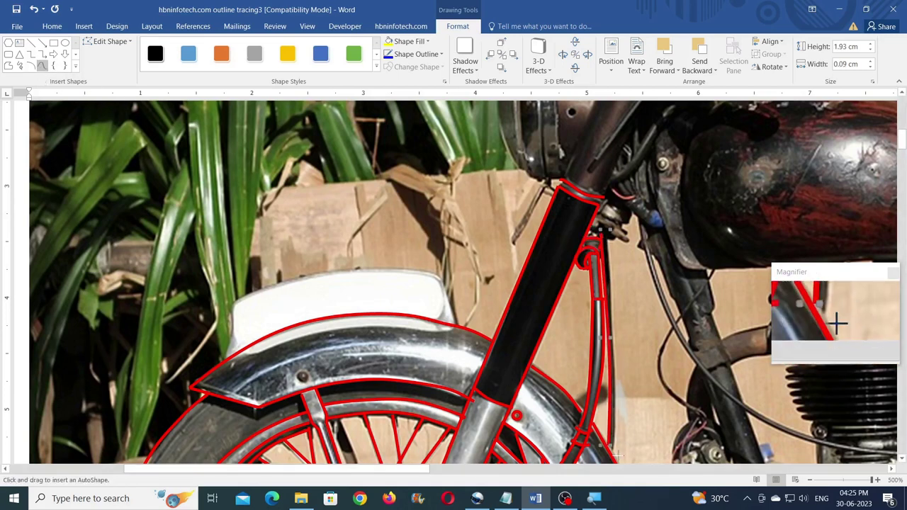
pyautogui.moveTo(615, 374); pyautogui.dragTo(614, 386)
pyautogui.click(110, 41)
pyautogui.click(124, 56)
# Trace the bracket edge above the thin cable, about 0.06 by 0.2 cm, and outline the blue connector with a Freeform
pyautogui.click(42, 66)
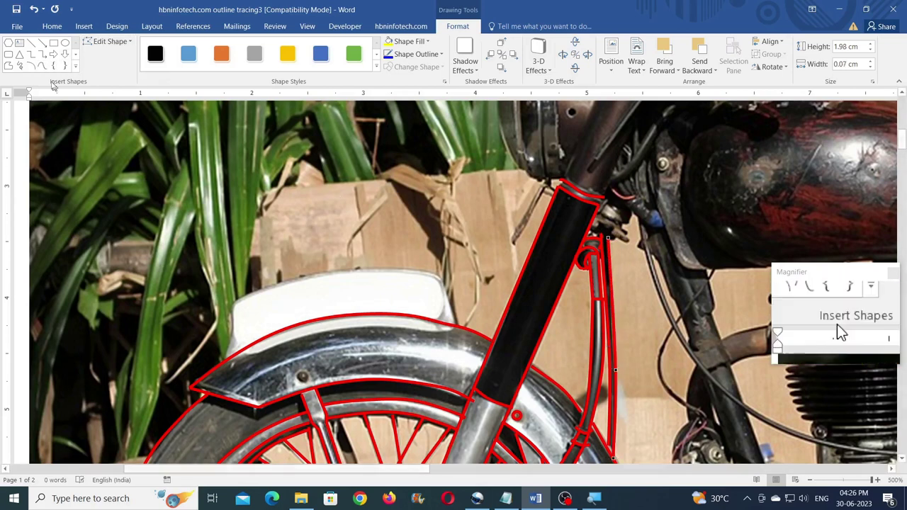
pyautogui.moveTo(608, 234); pyautogui.dragTo(628, 244)
pyautogui.click(8, 65)
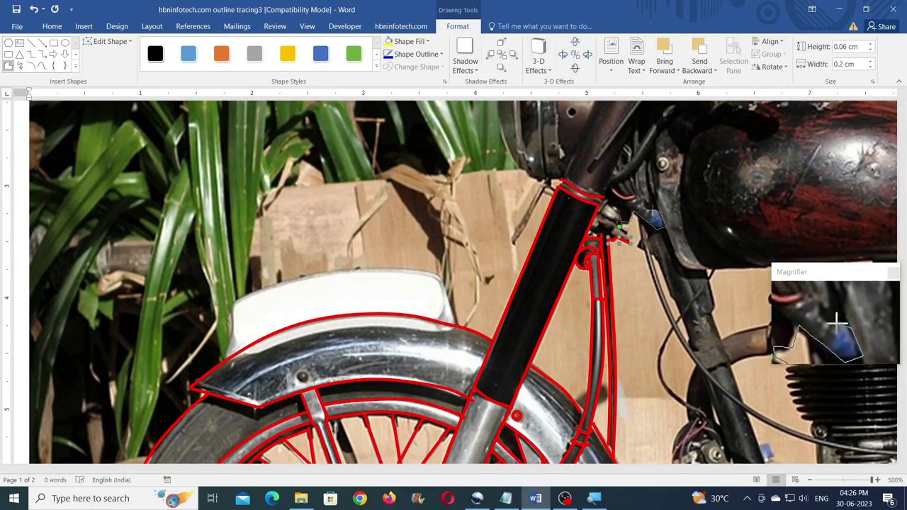
# Trace the bracket parts below the fork collar with Curves, about 0.08 by 0.18 cm and 0.12 by 0.22 cm
pyautogui.click(42, 65)
pyautogui.click(41, 65)
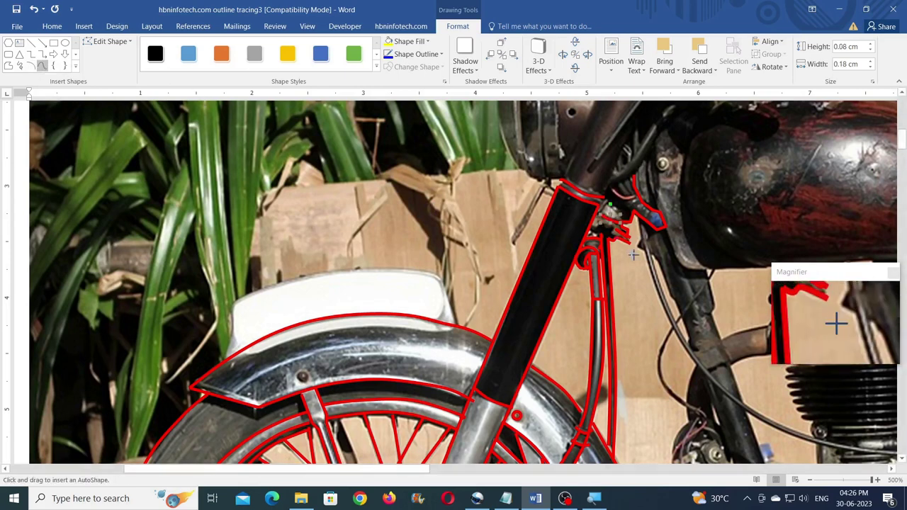
pyautogui.click(42, 65)
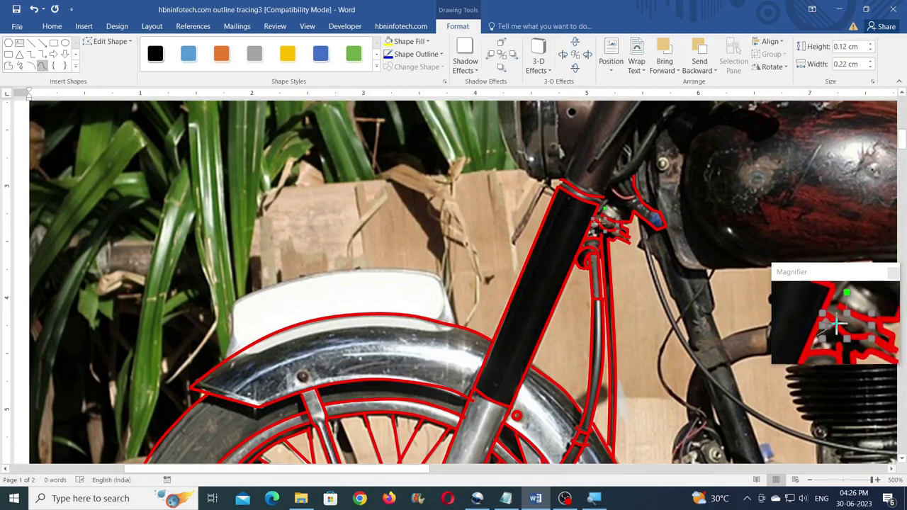
pyautogui.click(41, 65)
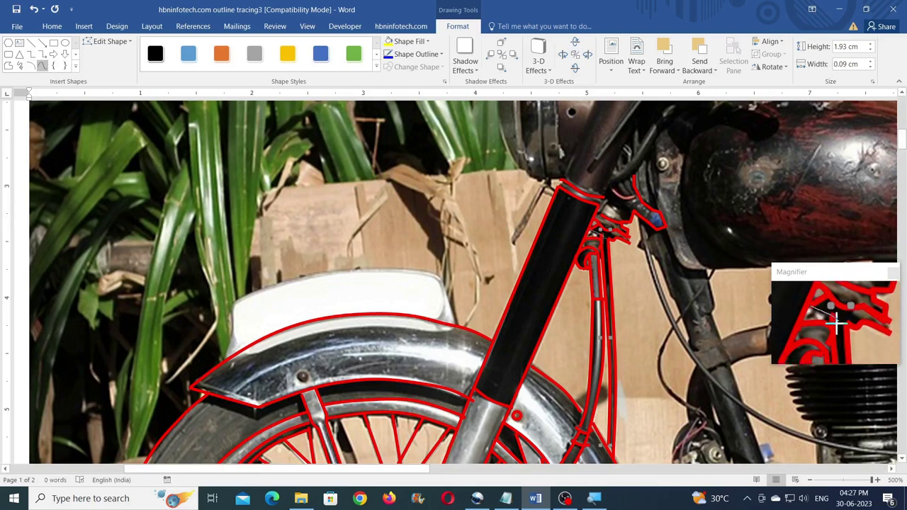
# Add Freeform detail lines around the bracket beside the fork collar, about 0.17 by 0.16 cm and 0.15 by 0.11 cm
pyautogui.click(8, 65)
pyautogui.press('Escape')
pyautogui.click(8, 66)
pyautogui.click(8, 65)
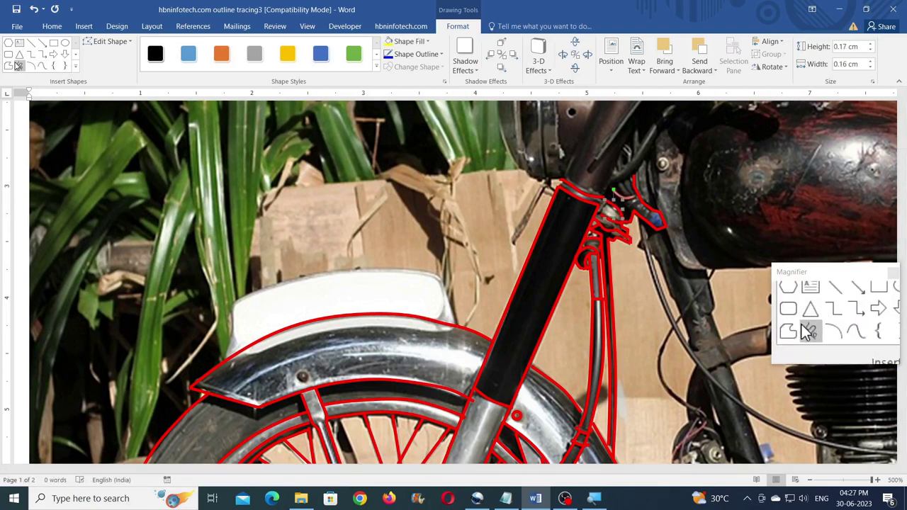
pyautogui.doubleClick(593, 215)
# Trace the upper fork cover's left edge with a Freeform line and its rounded top with a Curve about 0.21 by 0.38 cm
pyautogui.click(9, 65)
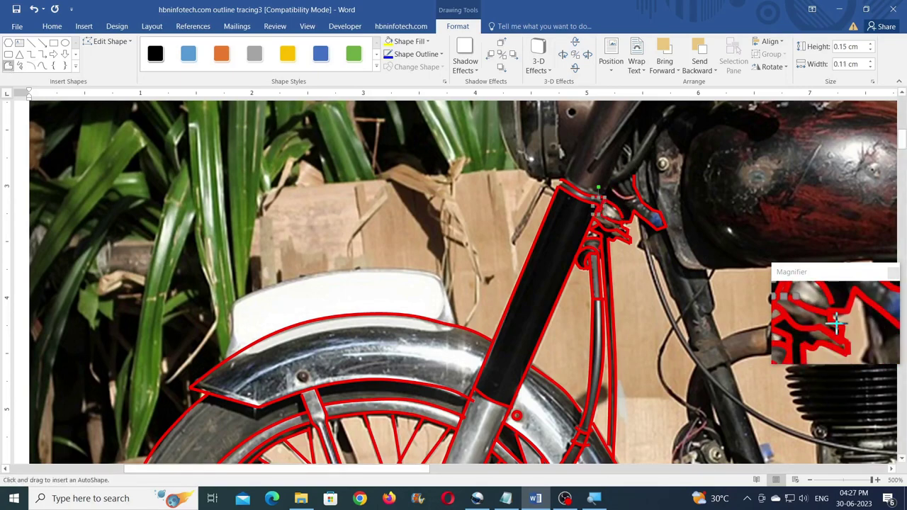
pyautogui.scroll(1, 624, 228)
pyautogui.doubleClick(611, 208)
pyautogui.click(42, 65)
pyautogui.moveTo(610, 212)
pyautogui.mouseDown()
pyautogui.moveTo(636, 194)
pyautogui.moveTo(653, 220)
pyautogui.mouseUp()
# Trace the thick cable behind the fork with Curves about 0.7 by 0.62 cm and 0.73 by 0.66 cm, and add a Curve below them
pyautogui.click(42, 65)
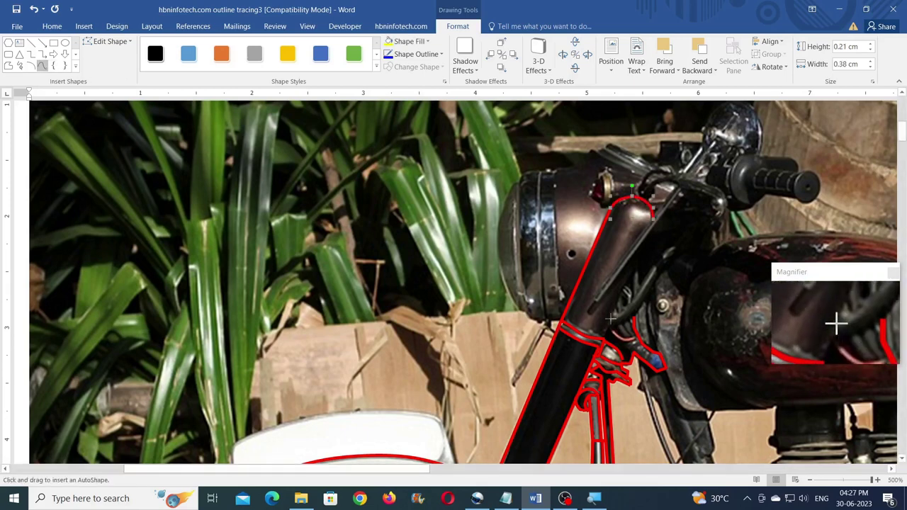
pyautogui.moveTo(623, 320)
pyautogui.mouseDown()
pyautogui.moveTo(670, 247)
pyautogui.moveTo(681, 247)
pyautogui.mouseUp()
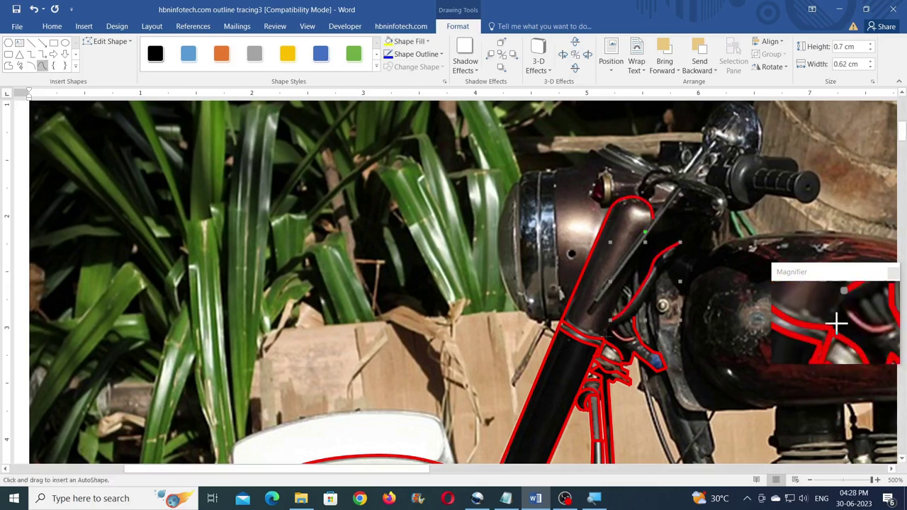
pyautogui.doubleClick(685, 249)
pyautogui.click(43, 65)
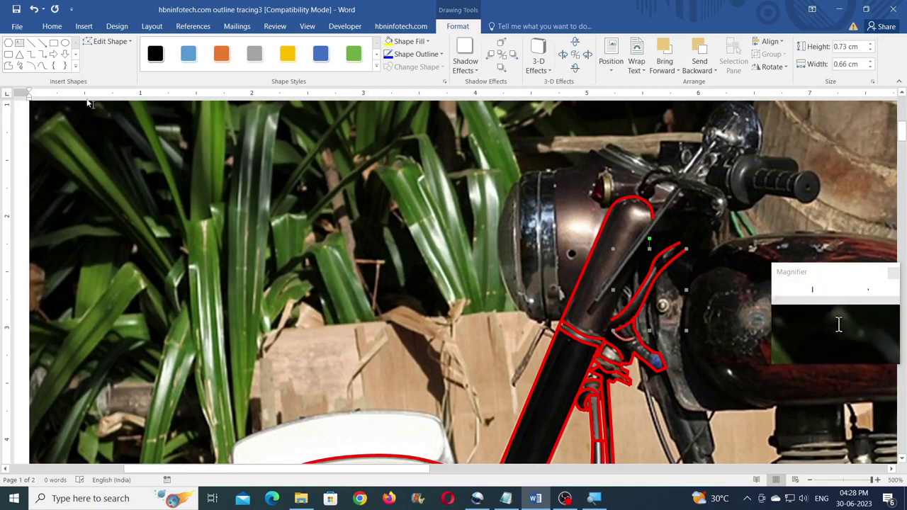
pyautogui.click(614, 331)
pyautogui.click(627, 340)
pyautogui.doubleClick(639, 336)
# Trace the upper fork cover's right edge, about 0.99 by 0.44 cm, and outline the thin rod across it, about 1.19 by 0.85 cm
pyautogui.click(8, 65)
pyautogui.click(605, 340)
pyautogui.click(653, 228)
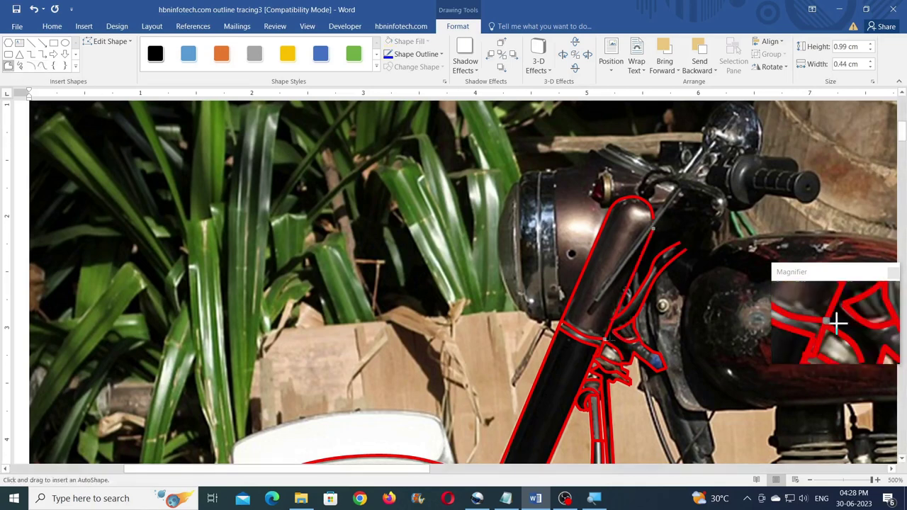
pyautogui.click(678, 189)
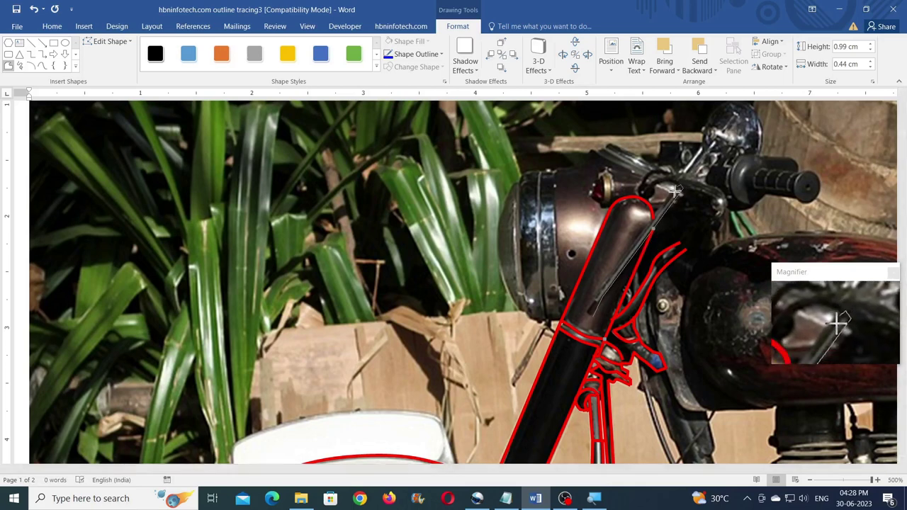
pyautogui.doubleClick(592, 318)
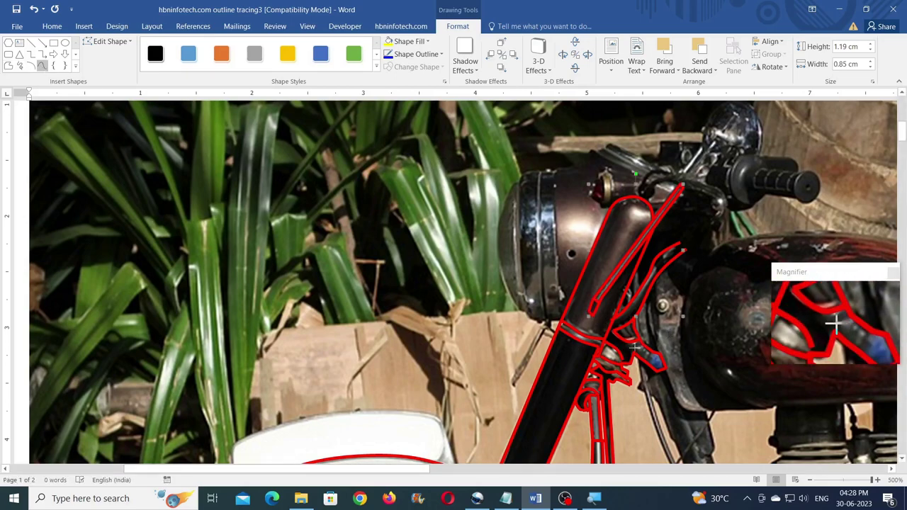
# Outline the bolt in front of the fuel tank with a 0.1 cm Hexagon
pyautogui.scroll(-3, 604, 339)
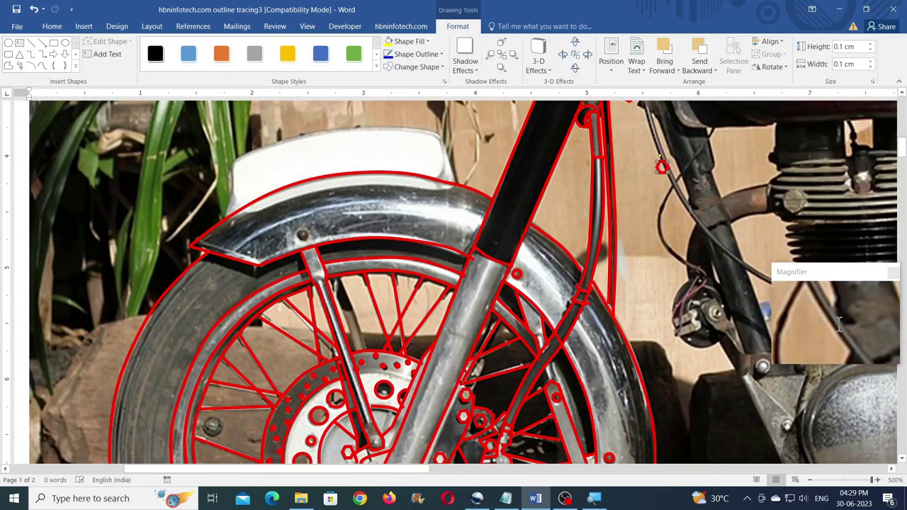
pyautogui.scroll(3, 663, 448)
pyautogui.moveTo(663, 303); pyautogui.dragTo(662, 306)
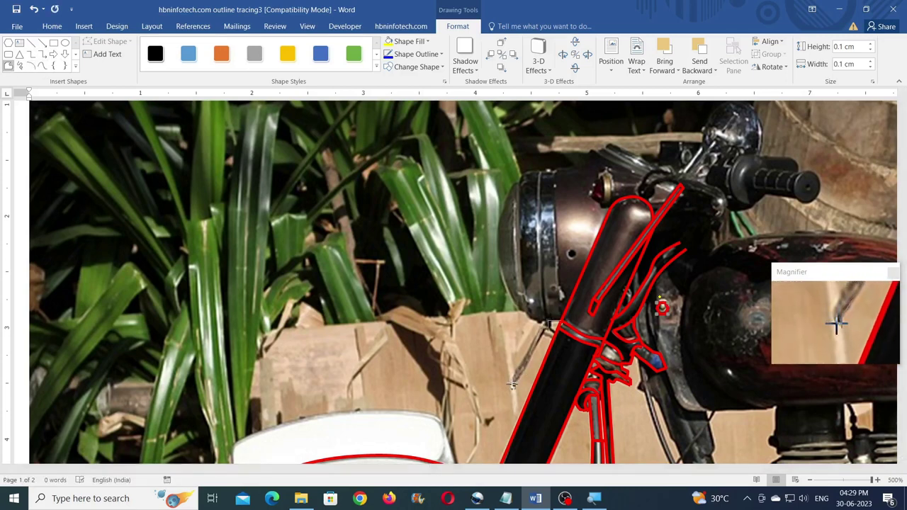
# Outline the thin part hanging below the headlight, about 0.61 by 0.45 cm, and trace the front glass with a Curve about 1.27 by 0.33 cm
pyautogui.click(533, 318)
pyautogui.click(42, 65)
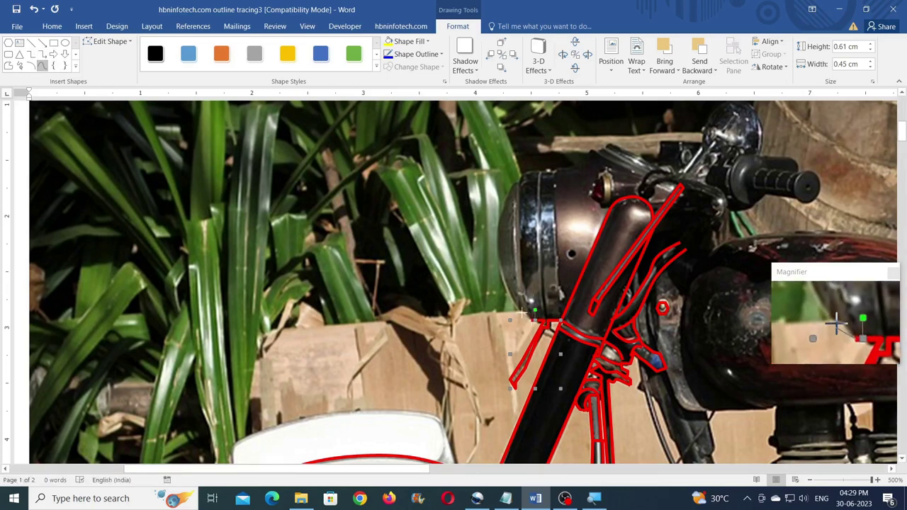
pyautogui.click(497, 224)
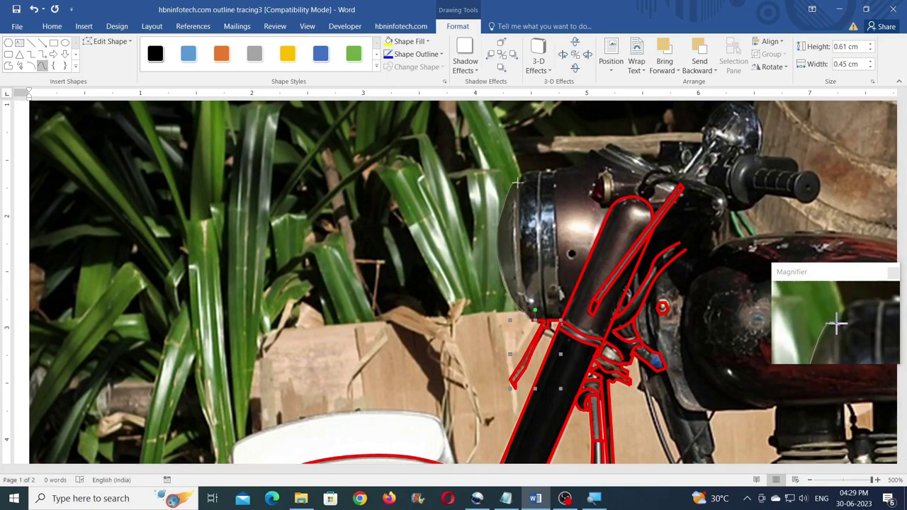
pyautogui.doubleClick(523, 173)
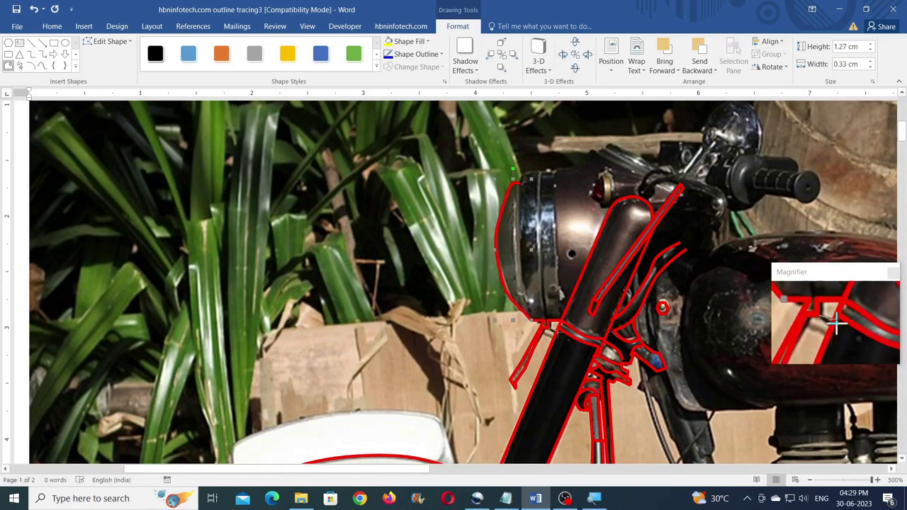
# Trace the headlight housing's top edge and the front edge of the chrome rim with Curves
pyautogui.click(42, 66)
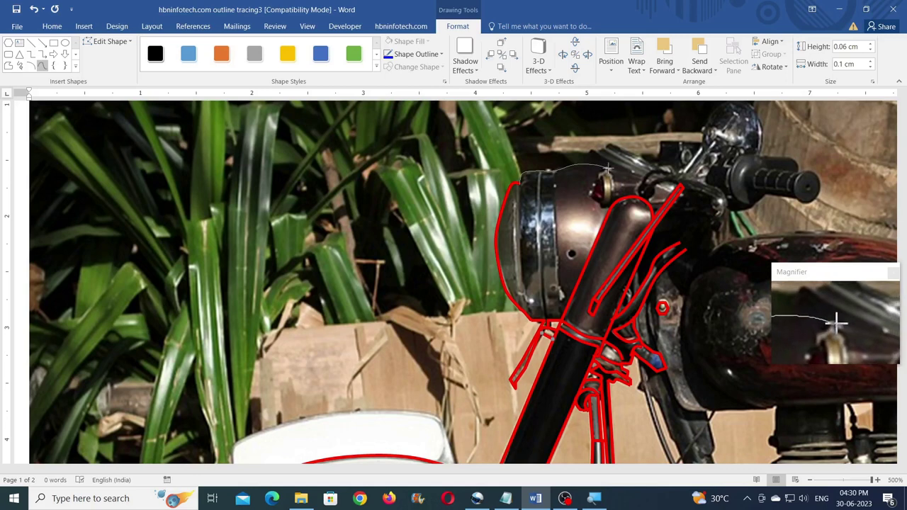
pyautogui.click(520, 185)
pyautogui.click(516, 219)
pyautogui.click(520, 283)
pyautogui.doubleClick(527, 316)
# Trace the middle and rear edges of the headlight's chrome rim with two vertical Curves
pyautogui.click(42, 65)
pyautogui.click(540, 173)
pyautogui.click(540, 234)
pyautogui.doubleClick(548, 320)
pyautogui.click(42, 66)
pyautogui.click(555, 173)
pyautogui.click(557, 263)
pyautogui.doubleClick(564, 323)
# Place 0.07 cm circles on the mudguard's front bolt and on the two small round details of the headlight
pyautogui.scroll(-4, 664, 310)
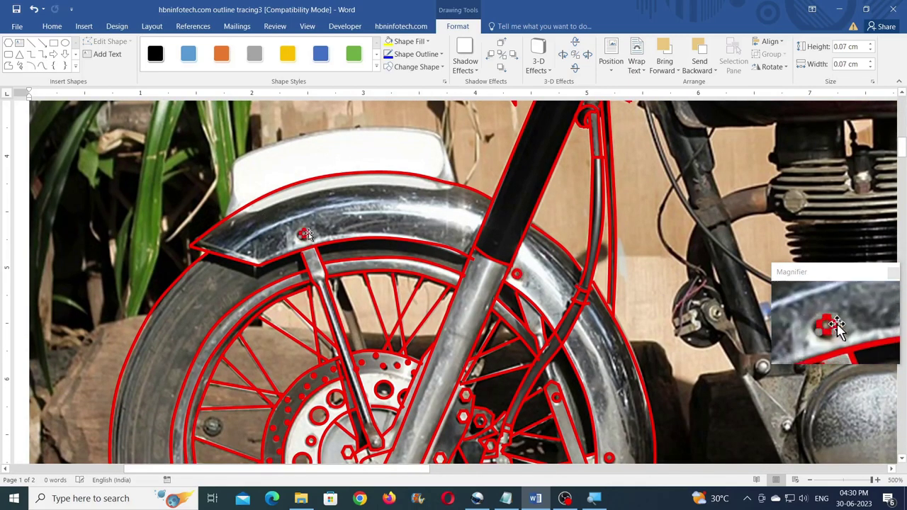
pyautogui.scroll(3, 557, 187)
pyautogui.moveTo(572, 251); pyautogui.dragTo(572, 251)
pyautogui.moveTo(573, 252); pyautogui.dragTo(554, 288)
# Trace the red lamp on the headlight housing with Curves, its rounded left side about 0.29 by 0.11 cm
pyautogui.click(42, 65)
pyautogui.click(606, 170)
pyautogui.click(591, 191)
pyautogui.moveTo(598, 201); pyautogui.dragTo(602, 205)
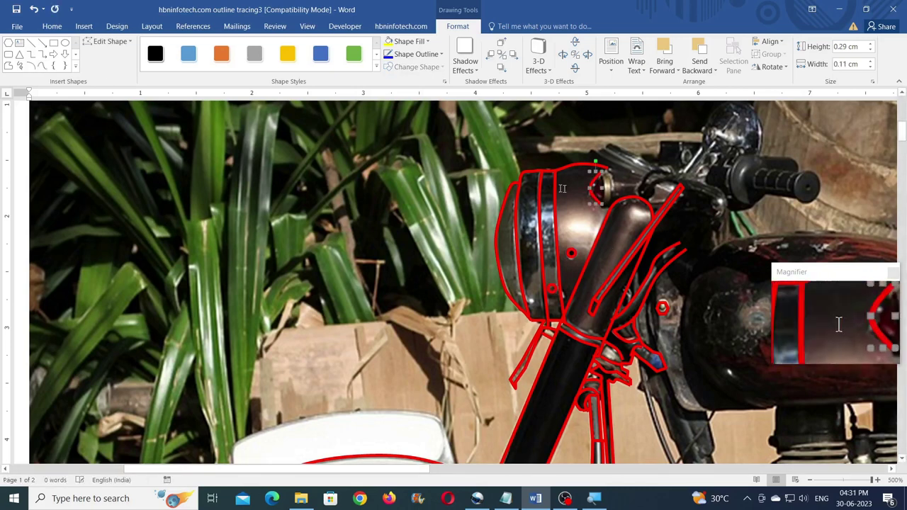
pyautogui.doubleClick(605, 207)
# Trace the outer edge of the red lamp's rim with a Curve and refine the inner edge to about 0.31 by 0.06 cm
pyautogui.click(41, 65)
pyautogui.click(609, 171)
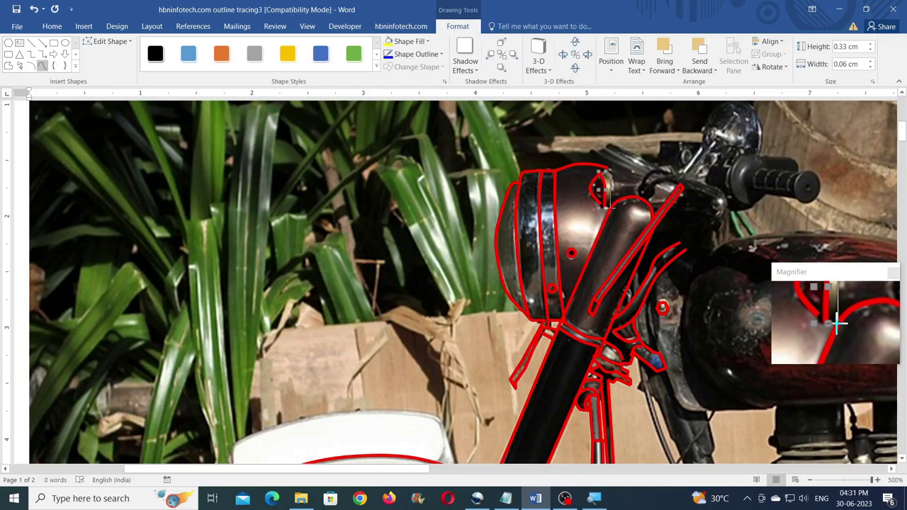
pyautogui.doubleClick(610, 207)
pyautogui.click(596, 202)
pyautogui.click(107, 42)
pyautogui.click(113, 68)
pyautogui.click(605, 202)
pyautogui.moveTo(605, 207); pyautogui.dragTo(601, 206)
# Close the lower and upper ends of the red lamp's rim with short Curve and Freeform lines
pyautogui.click(42, 66)
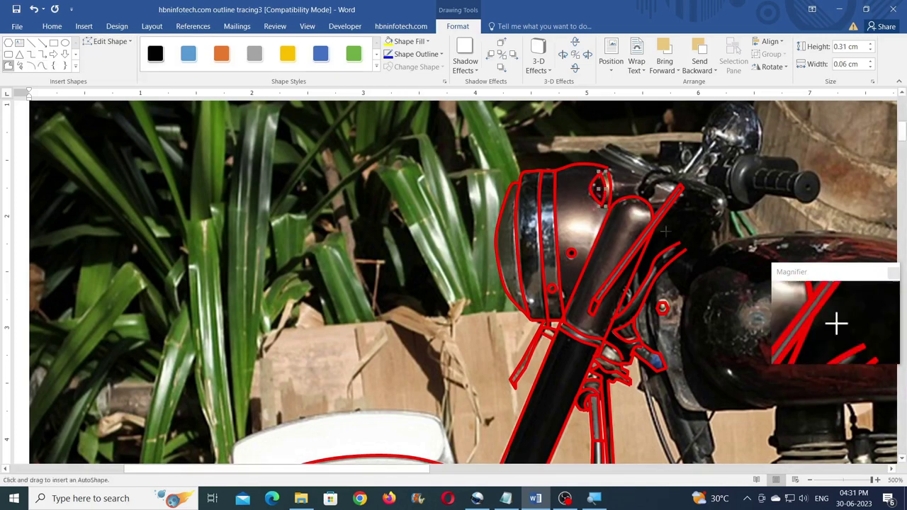
pyautogui.click(601, 206)
pyautogui.doubleClick(610, 207)
pyautogui.click(40, 67)
pyautogui.doubleClick(603, 171)
pyautogui.click(8, 66)
pyautogui.click(603, 170)
pyautogui.doubleClick(610, 168)
# Edit the points of the lamp rim's outer edge, extending its upper end to make it about 0.37 by 0.03 cm
pyautogui.click(611, 187)
pyautogui.click(107, 42)
pyautogui.click(114, 68)
pyautogui.moveTo(608, 171); pyautogui.dragTo(605, 159)
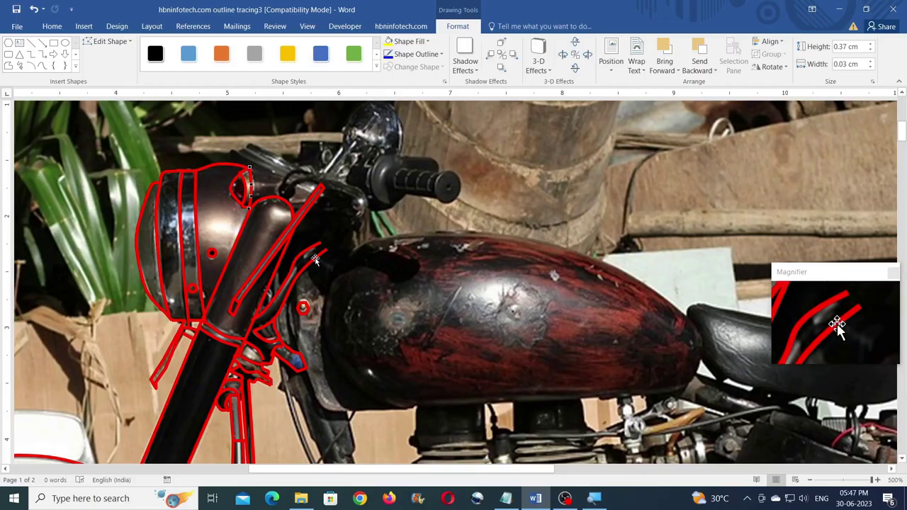
# Adjust the upper end of the bracket outline behind the fork, and draw a Freeform line about 0.12 by 0.01 cm above the headlight
pyautogui.moveTo(317, 256); pyautogui.dragTo(314, 256)
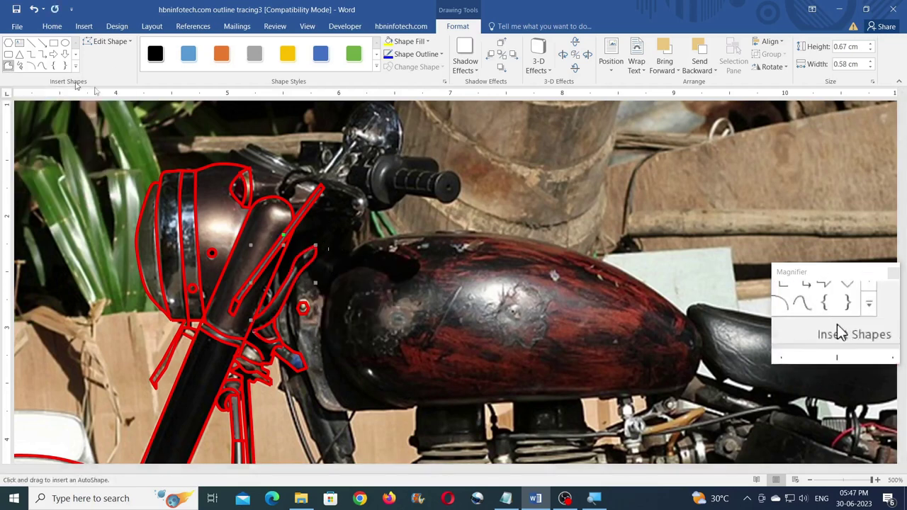
pyautogui.click(9, 65)
pyautogui.doubleClick(230, 150)
# Trace the lower edge of the handlebar part above the headlight with Curves and edit the points to join its ends
pyautogui.click(42, 65)
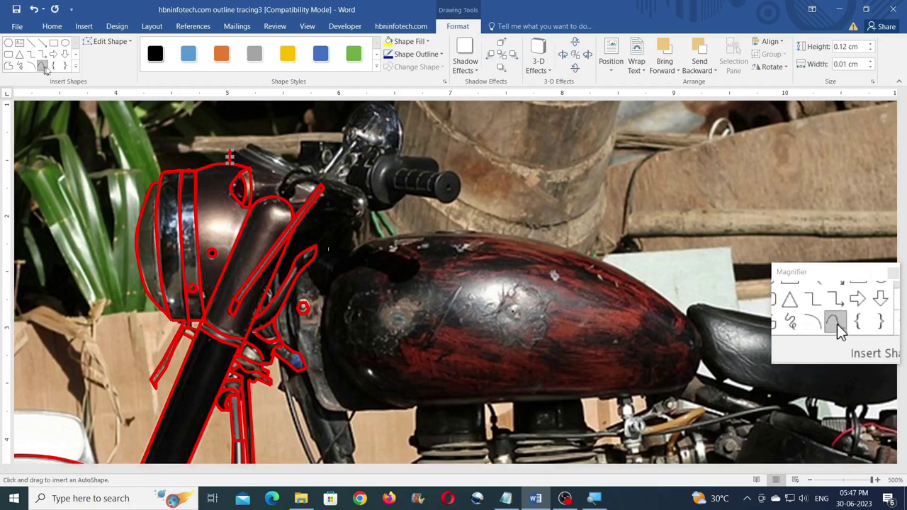
pyautogui.click(233, 150)
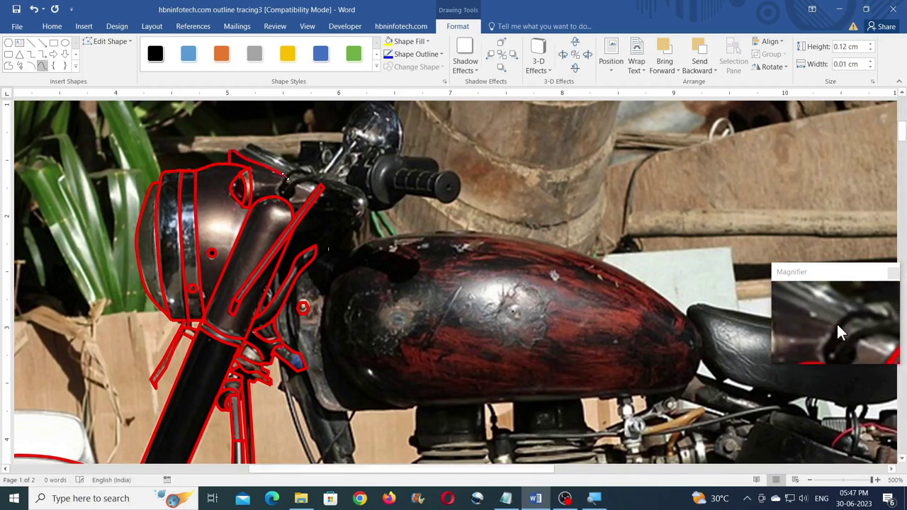
pyautogui.click(43, 65)
pyautogui.click(251, 167)
pyautogui.doubleClick(284, 177)
pyautogui.click(109, 42)
pyautogui.click(111, 56)
pyautogui.moveTo(251, 167); pyautogui.dragTo(233, 150)
pyautogui.click(250, 183)
pyautogui.click(230, 155)
# Draw a Freeform line about 0.01 by 0.07 cm atop the handlebar part and a Curve about 0.2 by 0.44 cm along its length
pyautogui.click(9, 65)
pyautogui.click(234, 151)
pyautogui.doubleClick(245, 148)
pyautogui.click(43, 65)
pyautogui.click(246, 148)
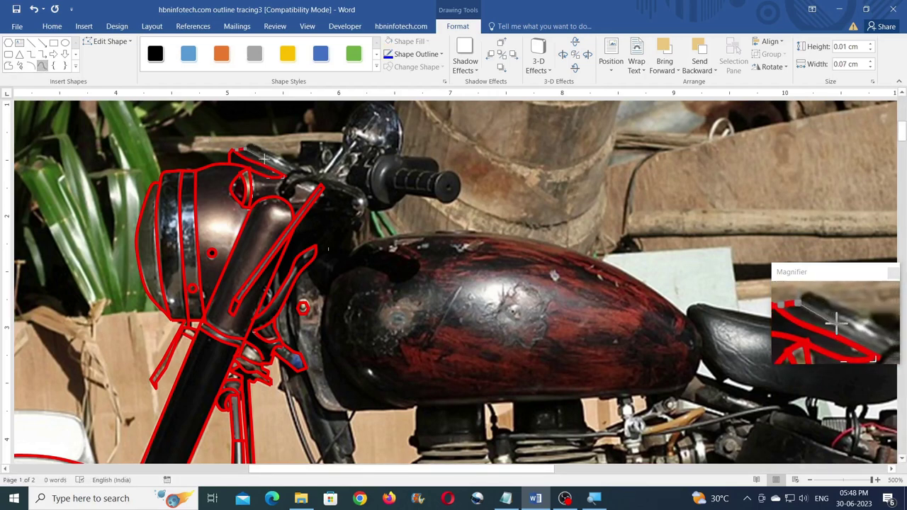
pyautogui.doubleClick(293, 170)
# Trace the upper edge and front end of the handlebar part above the headlight with Curves and adjust their points
pyautogui.click(43, 65)
pyautogui.click(248, 145)
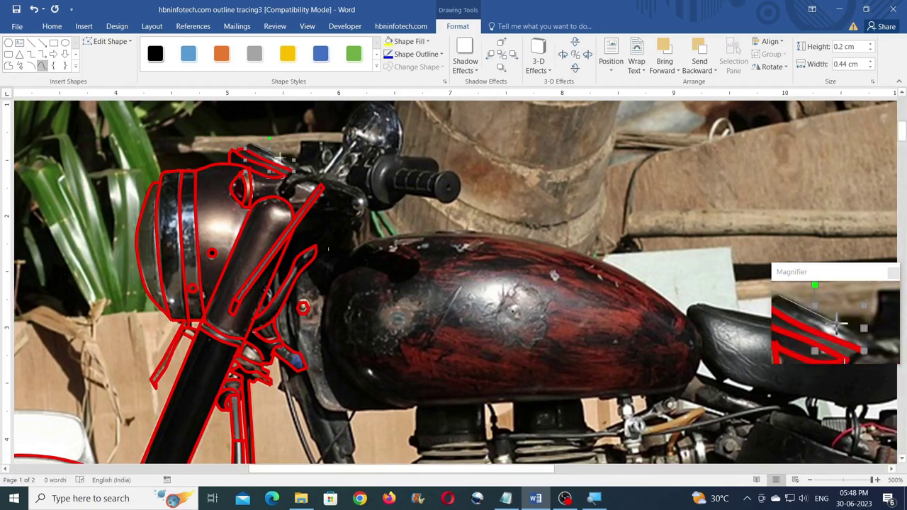
pyautogui.doubleClick(307, 171)
pyautogui.click(42, 65)
pyautogui.moveTo(252, 143); pyautogui.dragTo(232, 150)
pyautogui.click(242, 150)
pyautogui.click(106, 42)
pyautogui.click(106, 58)
# Trace the looping cable and clamp above the fork with a Curve about 0.28 by 0.39 cm and open its points for editing
pyautogui.click(41, 68)
pyautogui.click(308, 171)
pyautogui.click(288, 172)
pyautogui.click(282, 186)
pyautogui.click(285, 202)
pyautogui.click(293, 198)
pyautogui.click(294, 185)
pyautogui.click(304, 179)
pyautogui.click(316, 180)
pyautogui.doubleClick(320, 185)
pyautogui.click(108, 42)
pyautogui.click(110, 57)
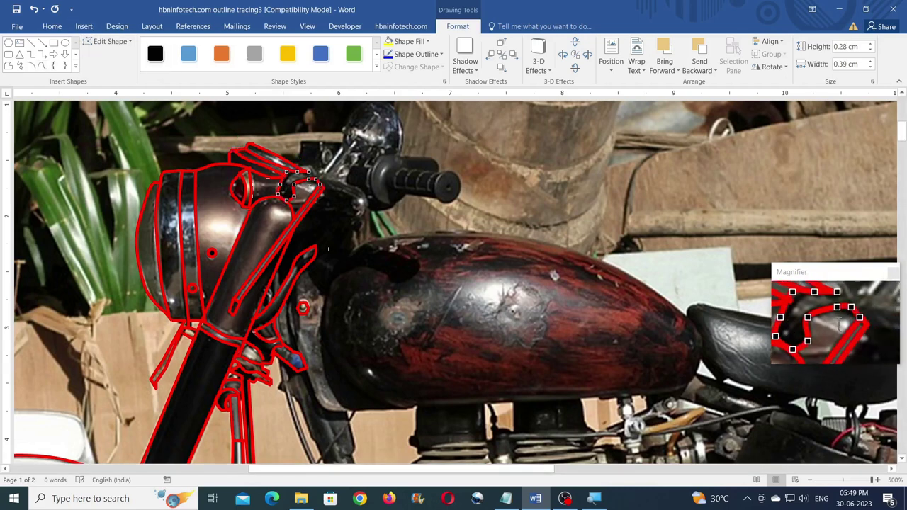
# Trace the handlebar bend from the fork's upper end down to the tank with a Curve and adjust its starting point
pyautogui.click(41, 65)
pyautogui.click(323, 178)
pyautogui.click(346, 184)
pyautogui.click(364, 190)
pyautogui.click(369, 211)
pyautogui.doubleClick(357, 245)
pyautogui.click(108, 42)
pyautogui.click(112, 57)
pyautogui.moveTo(321, 180); pyautogui.dragTo(316, 182)
pyautogui.click(8, 65)
pyautogui.scroll(1, 413, 199)
pyautogui.click(321, 316)
pyautogui.press('Escape')
# Outline the front and upper edges of the dark box behind the mirror stem with Freeform lines
pyautogui.moveTo(437, 469); pyautogui.dragTo(569, 474)
pyautogui.click(340, 323)
pyautogui.click(458, 26)
pyautogui.click(8, 66)
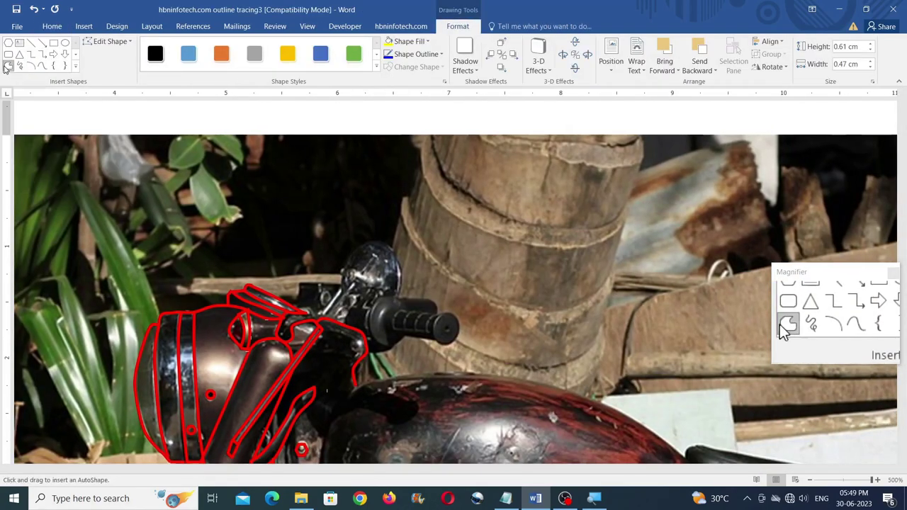
pyautogui.click(292, 304)
pyautogui.doubleClick(299, 285)
pyautogui.click(10, 69)
pyautogui.click(299, 286)
pyautogui.doubleClick(340, 284)
# Trace the small loop inside the box beside the mirror stem with a Curve about 0.17 by 0.12 cm and reshape its points
pyautogui.scroll(-1, 190, 139)
pyautogui.click(43, 66)
pyautogui.click(325, 306)
pyautogui.click(322, 295)
pyautogui.click(332, 295)
pyautogui.doubleClick(333, 300)
pyautogui.click(119, 40)
pyautogui.click(116, 69)
pyautogui.moveTo(322, 296); pyautogui.dragTo(327, 291)
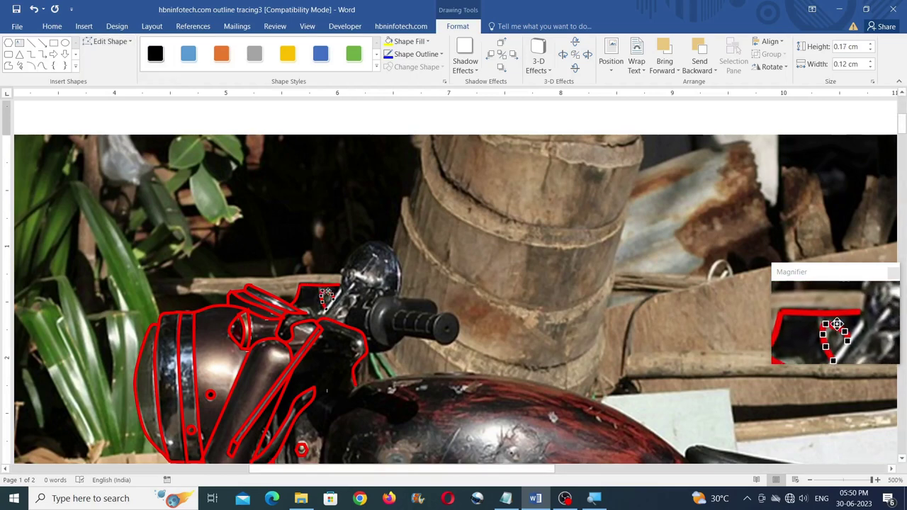
# Draw a Freeform line along the mirror stem and edit its points, making it about 0.25 by 0.19 cm
pyautogui.click(7, 66)
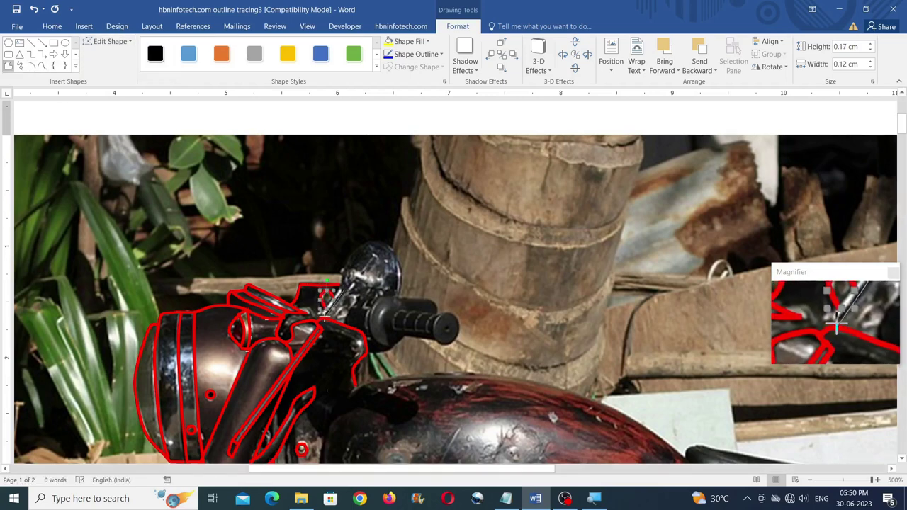
pyautogui.click(110, 41)
pyautogui.click(106, 55)
pyautogui.moveTo(326, 312); pyautogui.dragTo(358, 334)
# Trace the round outer edge of the mirror with a Curve about 0.51 by 0.54 cm
pyautogui.click(42, 65)
pyautogui.moveTo(343, 291)
pyautogui.mouseDown()
pyautogui.moveTo(368, 241)
pyautogui.moveTo(397, 255)
pyautogui.mouseUp()
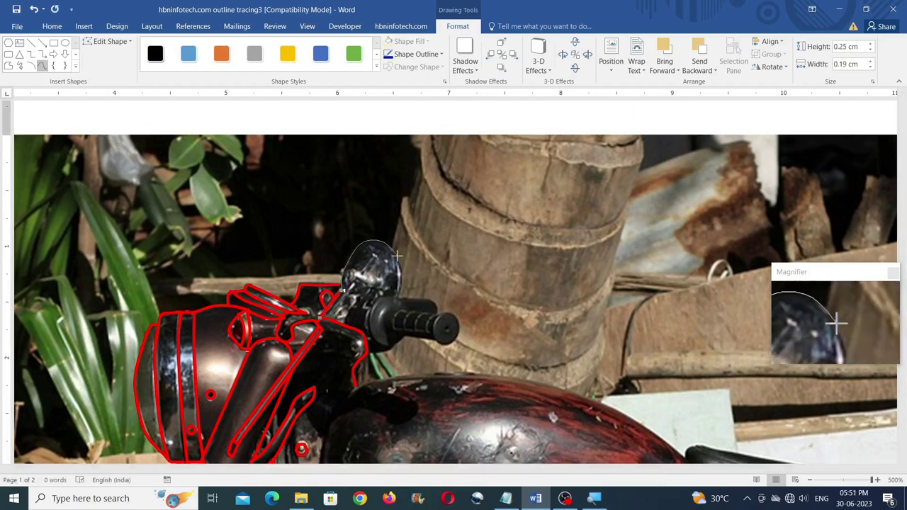
pyautogui.moveTo(391, 293); pyautogui.dragTo(373, 306)
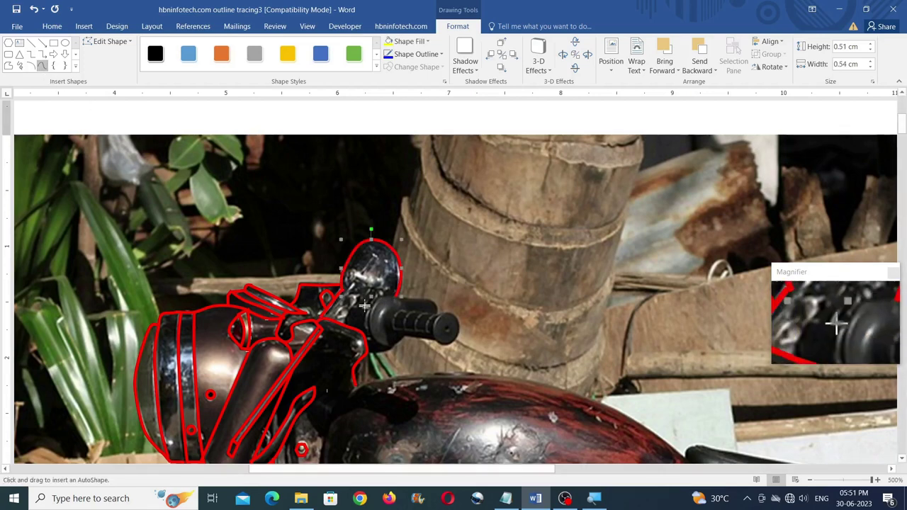
# Trace the clamp between the mirror and the grip with Curves and edit the points of its upper curve
pyautogui.click(42, 65)
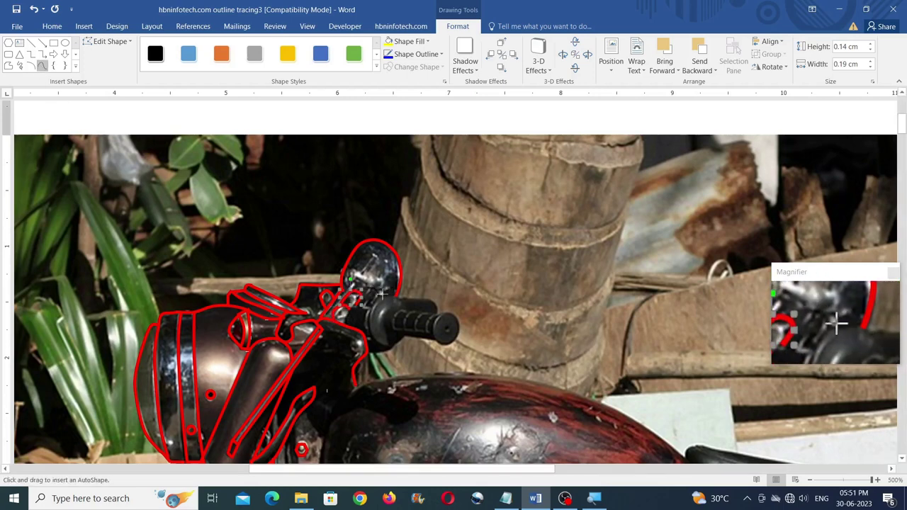
pyautogui.click(345, 313)
pyautogui.doubleClick(346, 330)
pyautogui.click(358, 294)
pyautogui.click(121, 42)
pyautogui.click(121, 56)
pyautogui.rightClick(354, 306)
pyautogui.click(383, 326)
pyautogui.rightClick(360, 296)
pyautogui.click(387, 318)
# Trace the rounded flange at the grip's inner end with a Curve about 0.51 by 0.35 cm
pyautogui.click(42, 66)
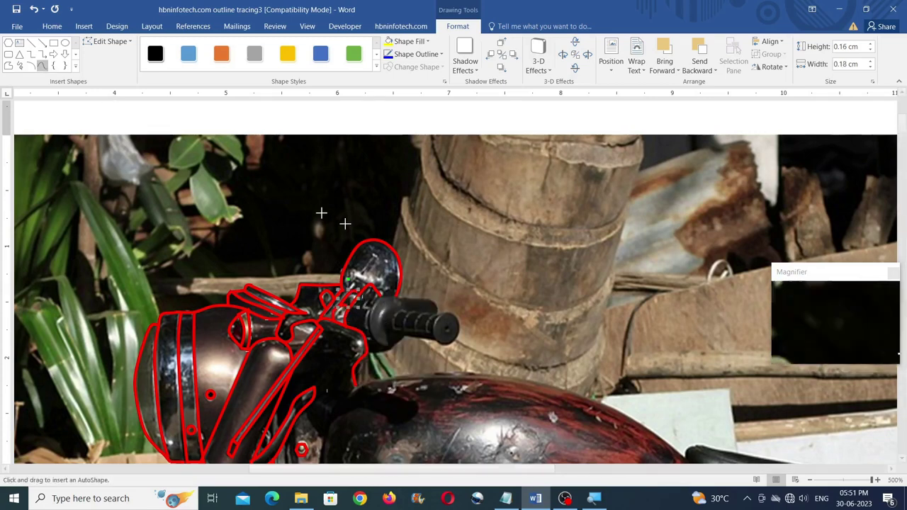
pyautogui.click(368, 325)
pyautogui.click(375, 343)
pyautogui.click(390, 350)
pyautogui.doubleClick(405, 338)
# Trace the upper part of the handlebar grip with Freeform lines, its inner line about 0.05 by 0.38 cm
pyautogui.click(11, 67)
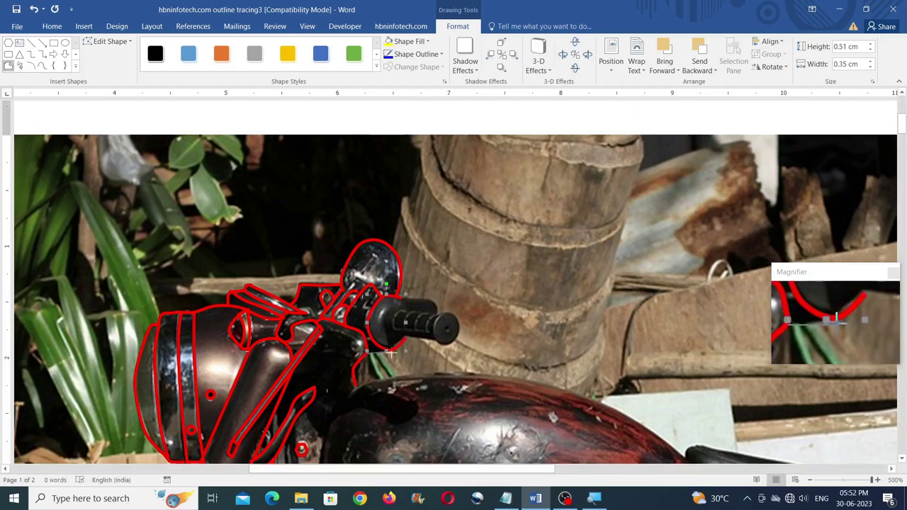
pyautogui.moveTo(400, 296)
pyautogui.mouseDown()
pyautogui.moveTo(428, 297)
pyautogui.moveTo(438, 314)
pyautogui.mouseUp()
pyautogui.doubleClick(437, 314)
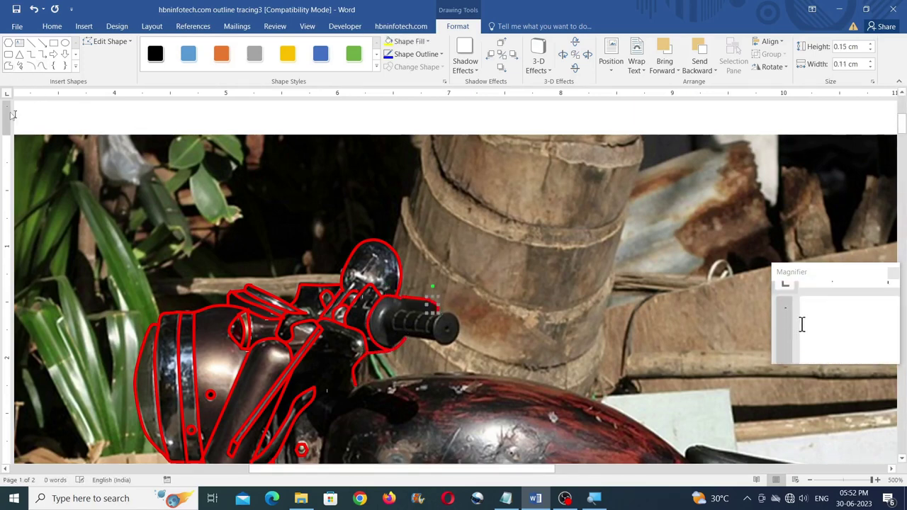
pyautogui.click(9, 66)
pyautogui.click(397, 307)
pyautogui.doubleClick(438, 314)
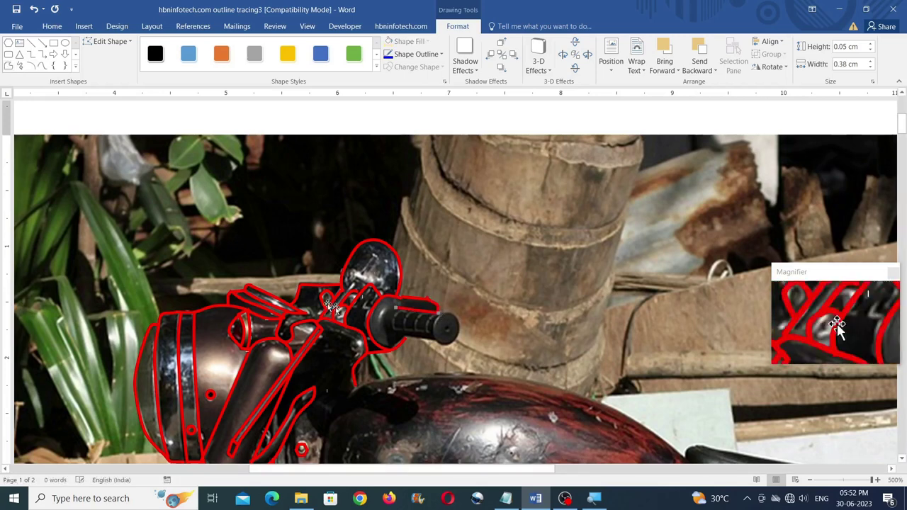
# Draw the grip's lower edge with a Freeform line and its rounded inner end with a Curve about 0.27 by 0.12 cm
pyautogui.click(8, 66)
pyautogui.click(397, 338)
pyautogui.doubleClick(435, 338)
pyautogui.click(42, 66)
pyautogui.click(396, 307)
pyautogui.click(384, 324)
pyautogui.doubleClick(395, 339)
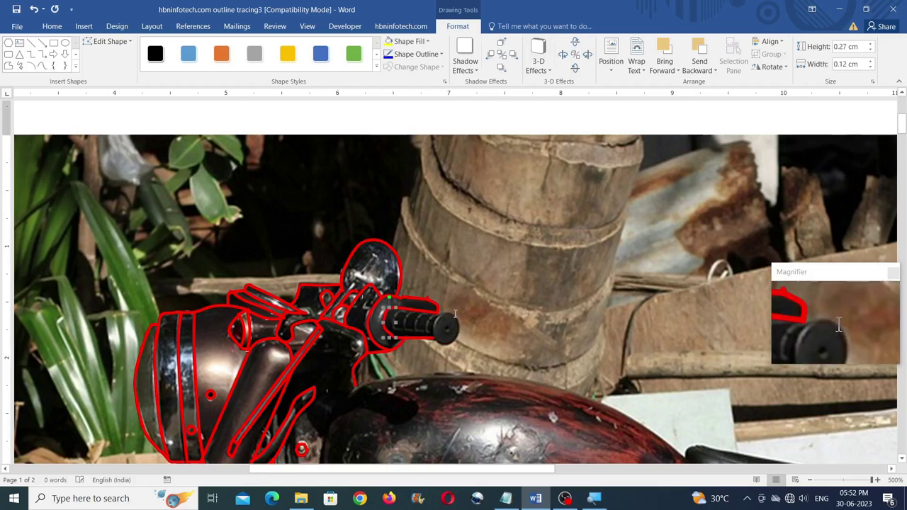
# Trace the round end cap of the handlebar grip with a closed Curve about 0.33 by 0.25 cm
pyautogui.click(42, 65)
pyautogui.click(435, 319)
pyautogui.click(435, 337)
pyautogui.click(445, 345)
pyautogui.click(460, 328)
pyautogui.click(447, 311)
pyautogui.click(435, 319)
# Draw a curved rib about 0.17 by 0.08 cm on the grip and place copies of it along the grip
pyautogui.click(41, 65)
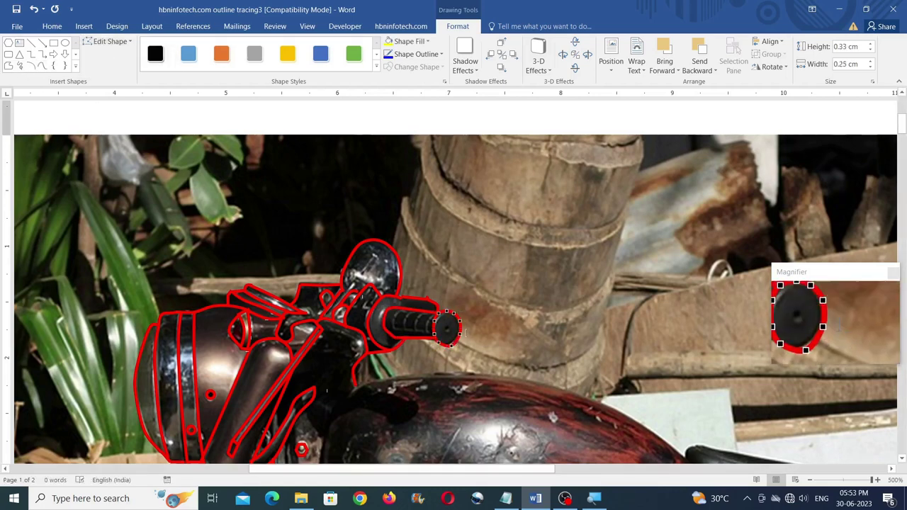
pyautogui.click(402, 309)
pyautogui.click(395, 317)
pyautogui.doubleClick(393, 328)
pyautogui.moveTo(395, 313); pyautogui.dragTo(430, 320)
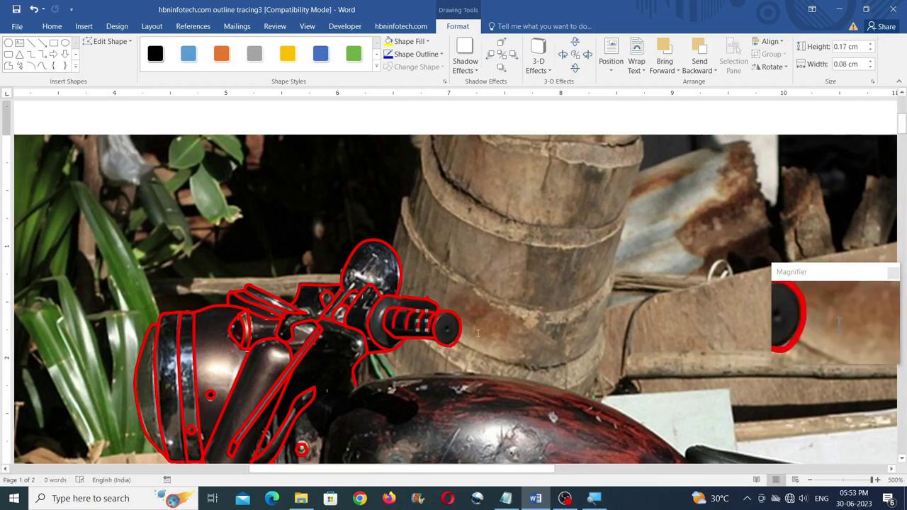
pyautogui.click(406, 320)
# Draw a Freeform line along the lower ends of the grip's ribs up to the end cap
pyautogui.click(8, 66)
pyautogui.click(393, 329)
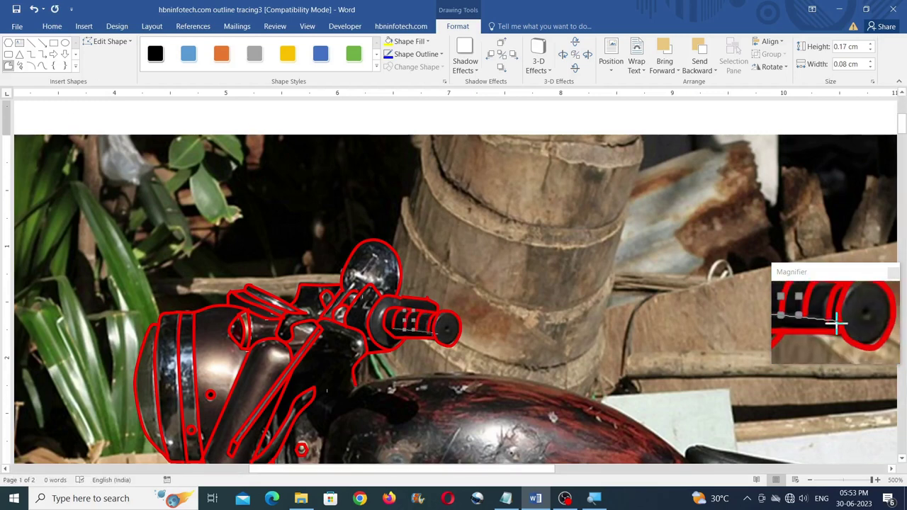
pyautogui.doubleClick(438, 331)
pyautogui.click(430, 321)
# Trace the small clamp details below the mirror with short freehand lines
pyautogui.click(8, 66)
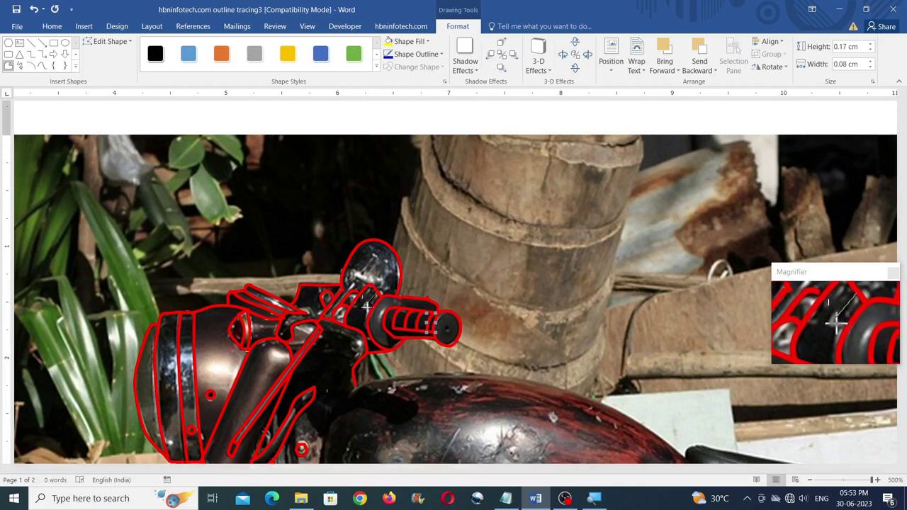
pyautogui.click(19, 65)
pyautogui.moveTo(350, 307)
pyautogui.mouseDown()
pyautogui.moveTo(356, 298)
pyautogui.moveTo(358, 306)
pyautogui.mouseUp()
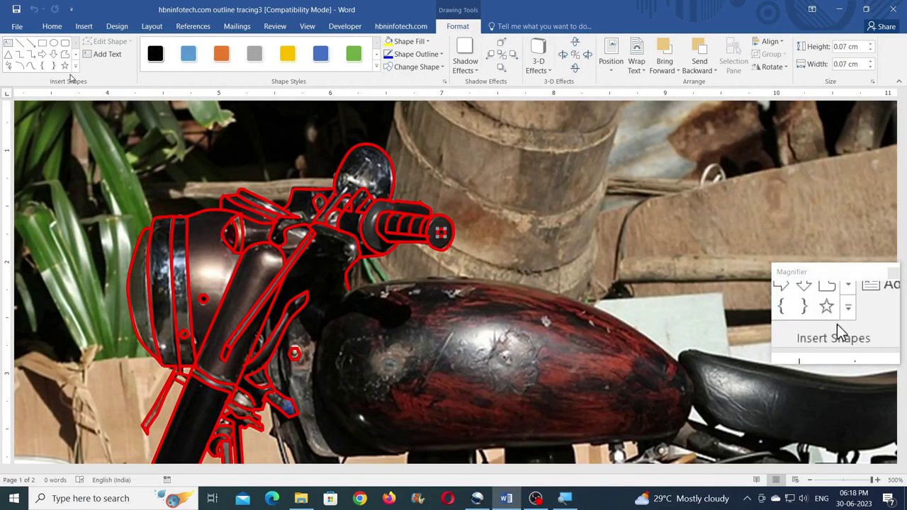
# Outline the mirror's mounting bracket below its small circle with Freeform lines about 0.08 by 0.06 cm and 0.07 by 0.08 cm
pyautogui.click(65, 54)
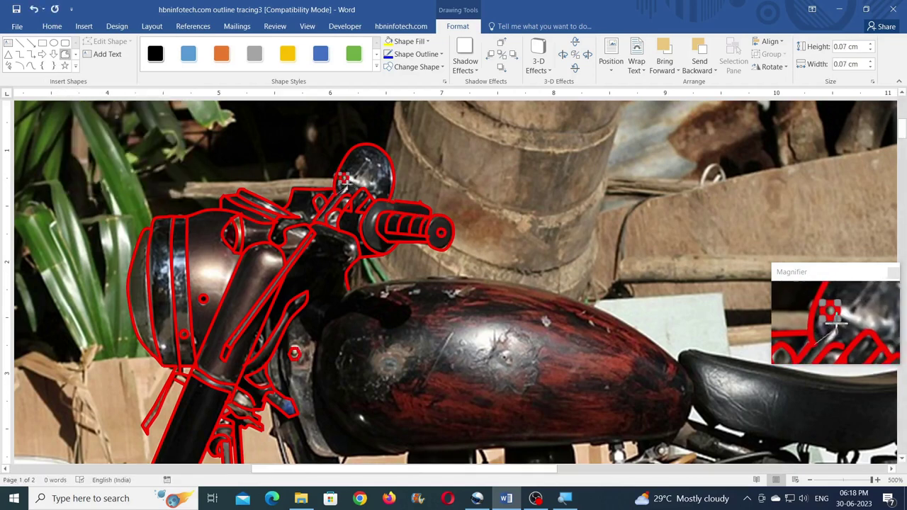
pyautogui.moveTo(341, 175); pyautogui.dragTo(348, 183)
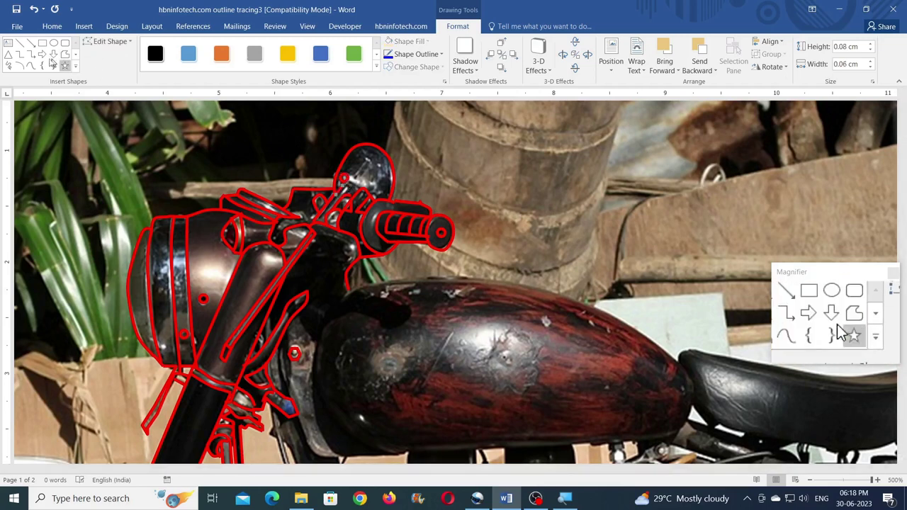
pyautogui.click(65, 65)
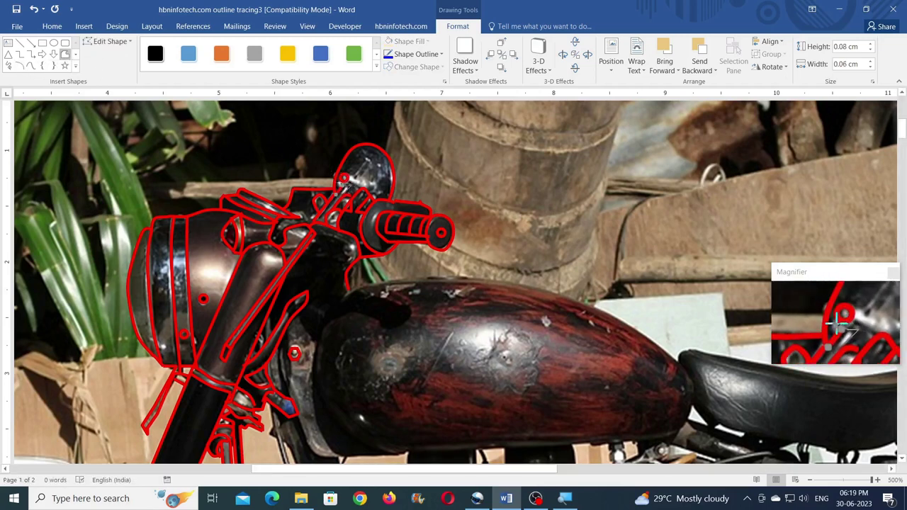
pyautogui.click(65, 54)
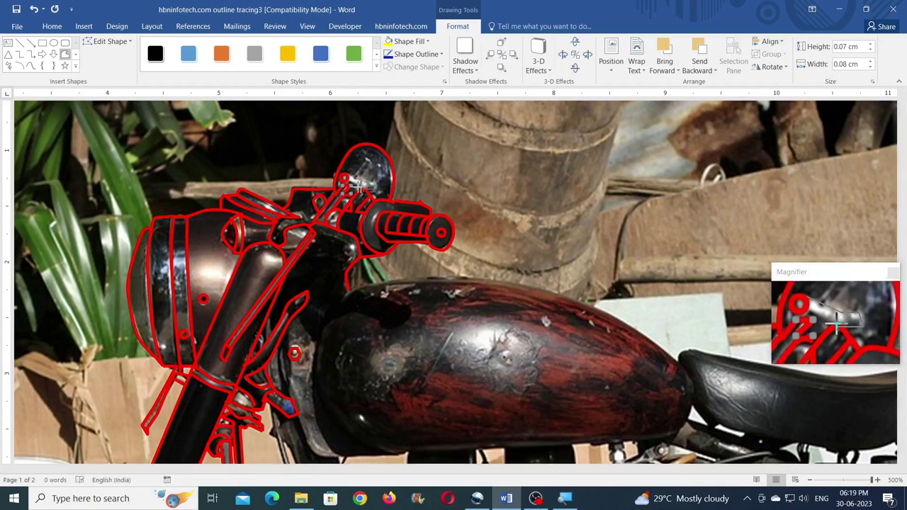
pyautogui.click(32, 65)
pyautogui.scroll(-1, 387, 257)
pyautogui.scroll(1, 386, 256)
pyautogui.scroll(-1, 387, 256)
pyautogui.press('Escape')
# Place a copy of the headlight's 0.07 by 0.07 cm bolt circle on the handlebar bend in front of the tank
pyautogui.click(205, 157)
pyautogui.scroll(2, 350, 208)
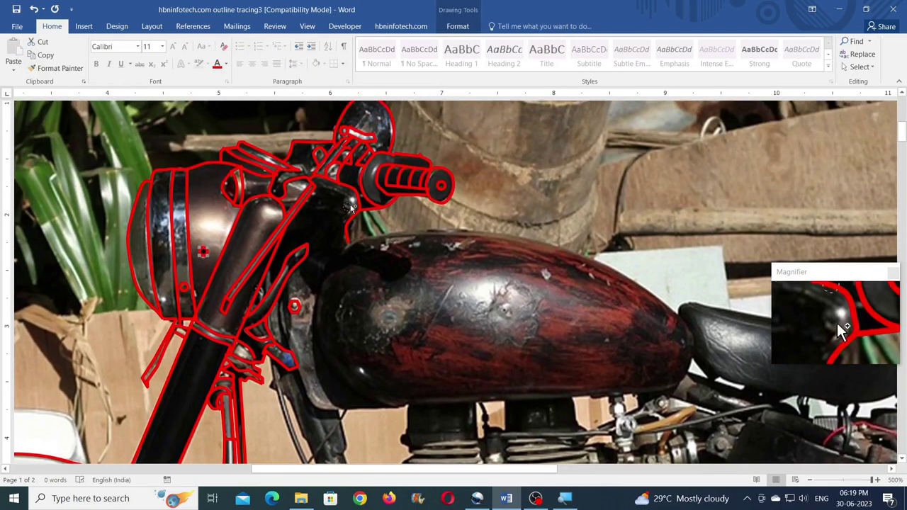
pyautogui.click(458, 27)
# Trace the frame in front of the tank with Curves, the upper about 0.09 by 0.34 cm and the lower about 0.27 by 0.21 cm
pyautogui.click(31, 66)
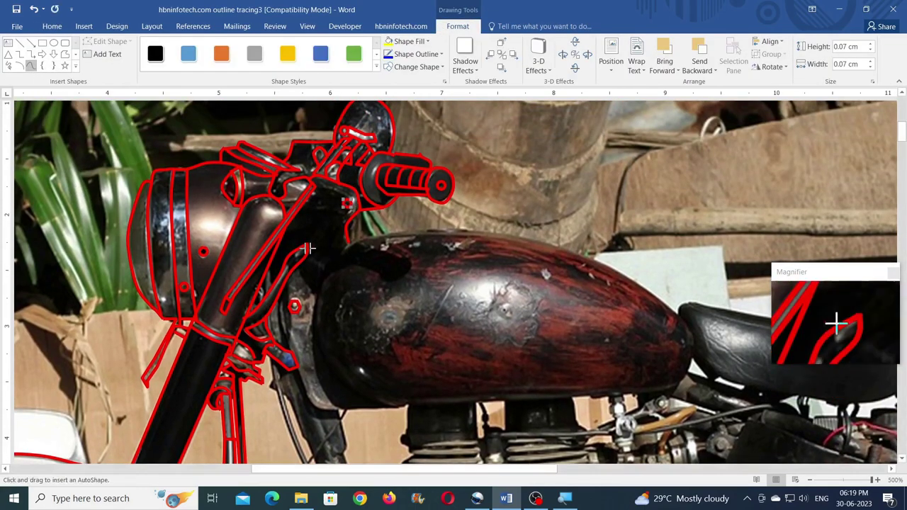
pyautogui.click(108, 42)
pyautogui.click(112, 68)
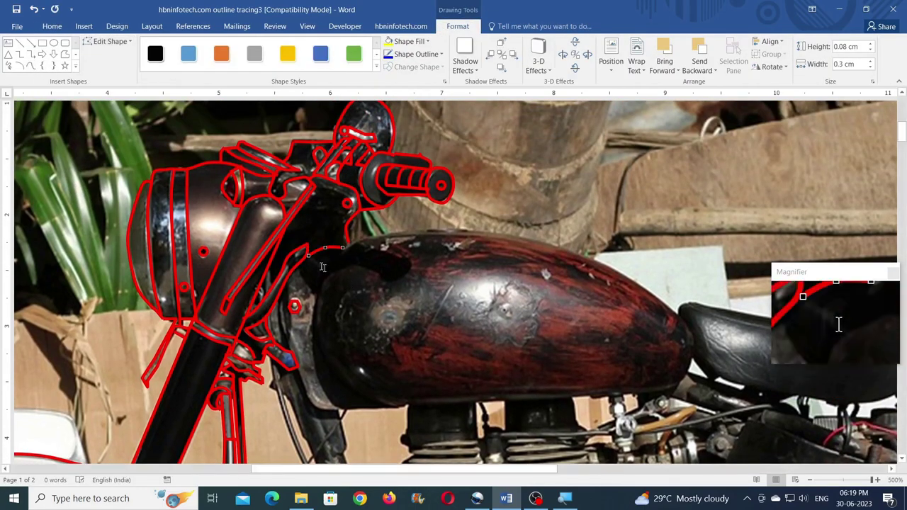
pyautogui.moveTo(308, 256); pyautogui.dragTo(305, 256)
pyautogui.click(31, 66)
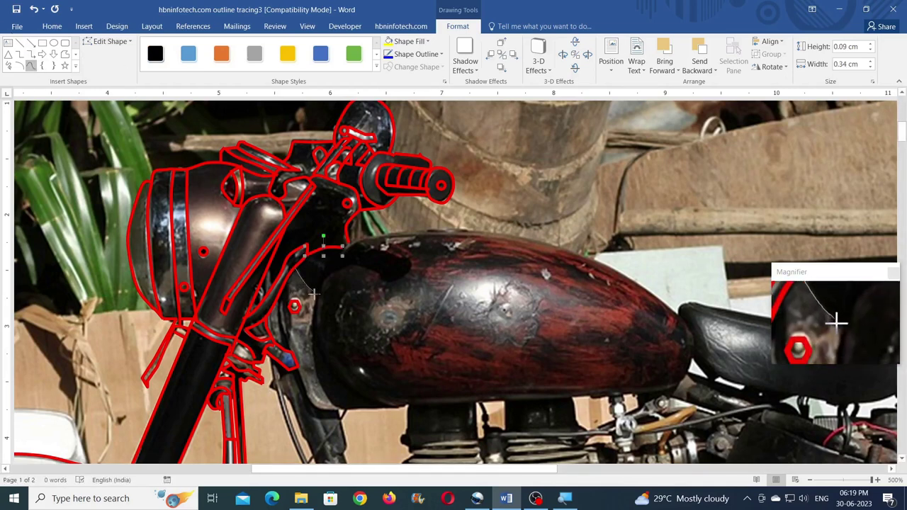
pyautogui.doubleClick(317, 297)
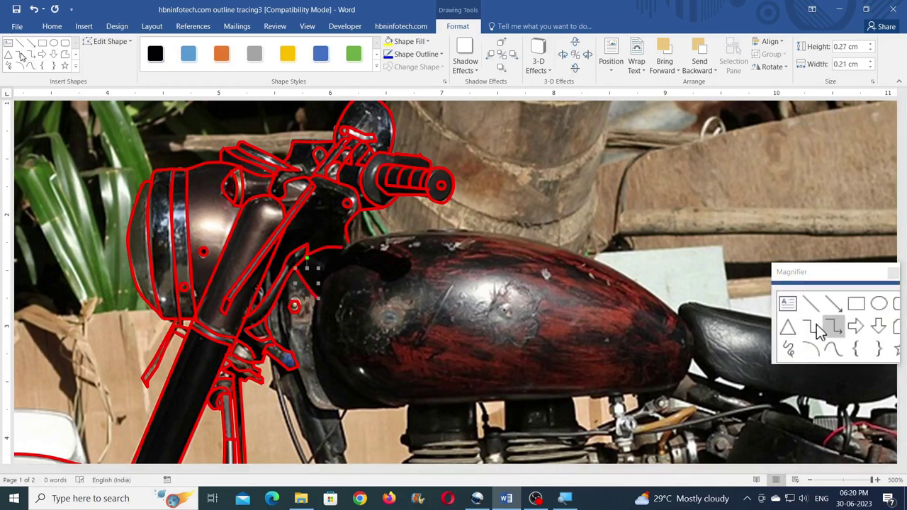
# Trace the fuel tank with Curves, its front edge about 1.55 by 0.44 cm and the remaining outline about 1.66 by 3.13 cm
pyautogui.click(310, 332)
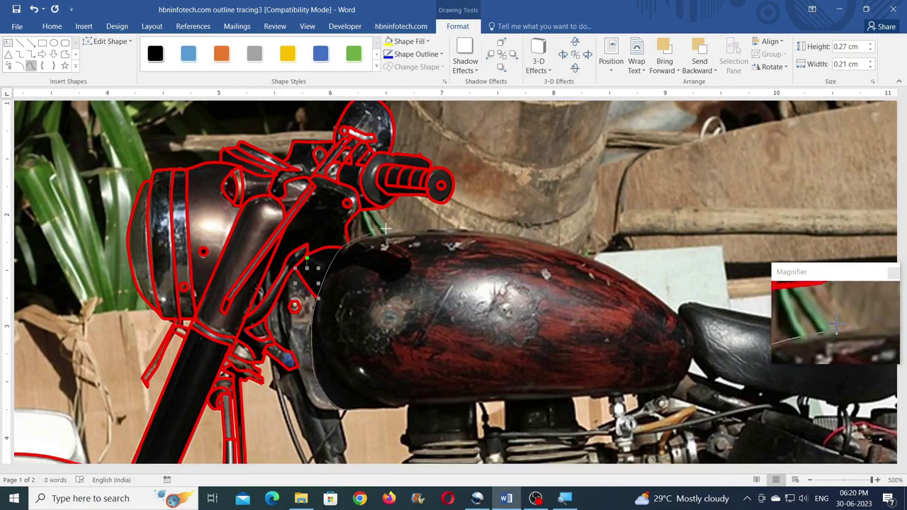
pyautogui.doubleClick(360, 239)
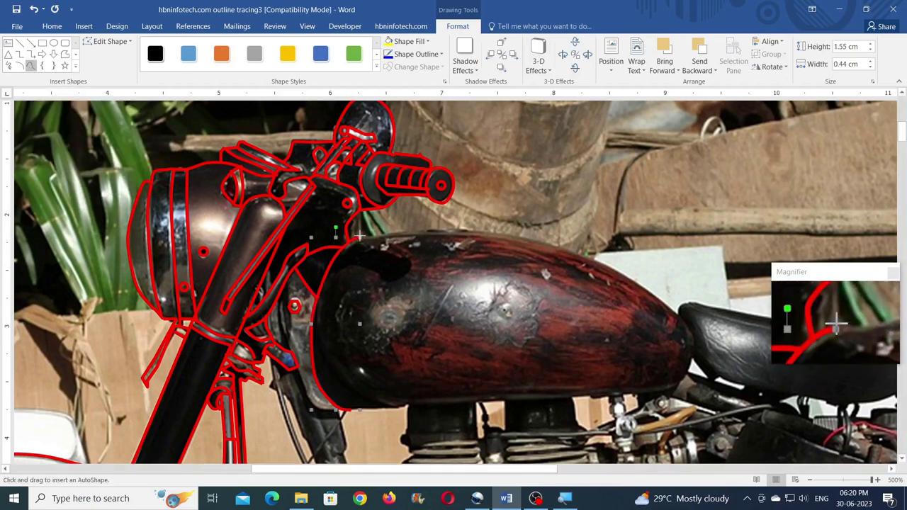
pyautogui.click(595, 258)
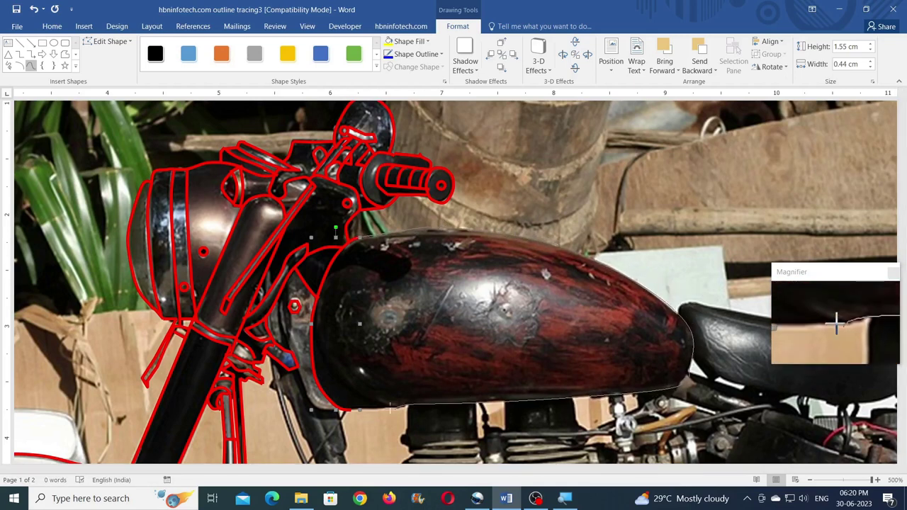
pyautogui.doubleClick(347, 409)
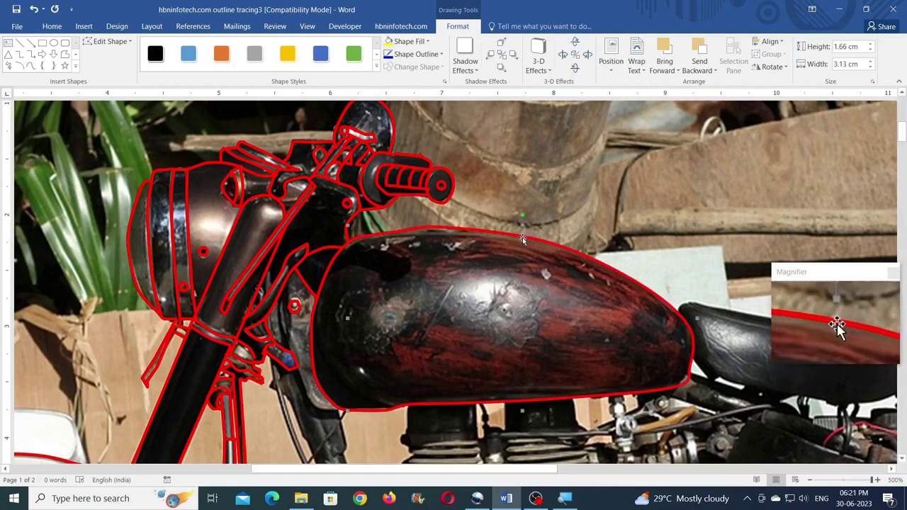
# Trace the frame plate's front edge below the bolt in front of the tank with a Curve about 0.94 by 0.31 cm
pyautogui.scroll(-3, 522, 239)
pyautogui.click(31, 64)
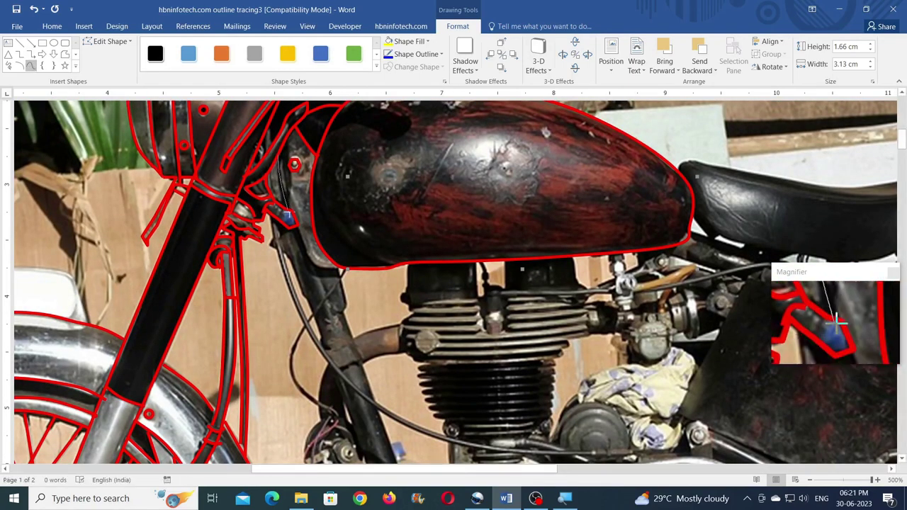
pyautogui.doubleClick(331, 268)
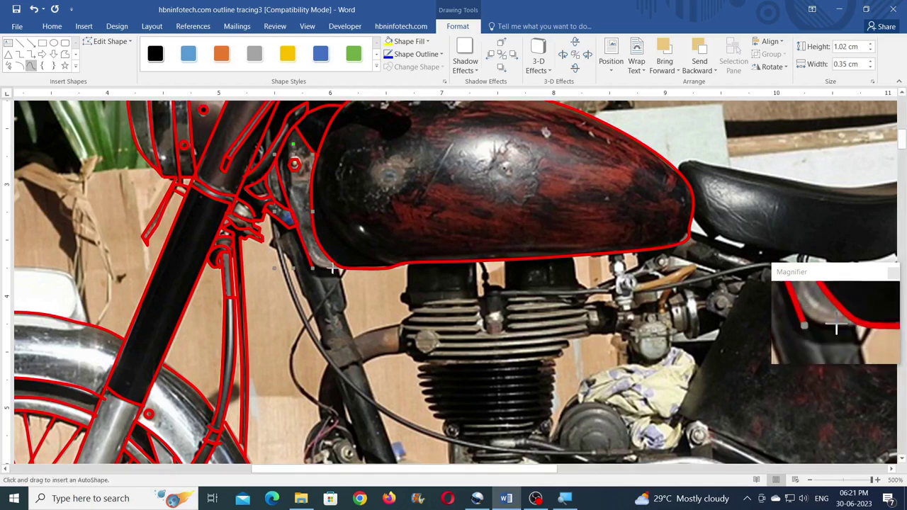
pyautogui.click(303, 244)
# Trace the long cable passing below the engine with a Curve about 2.19 by 3.25 cm and place a copy along its other edge
pyautogui.click(30, 66)
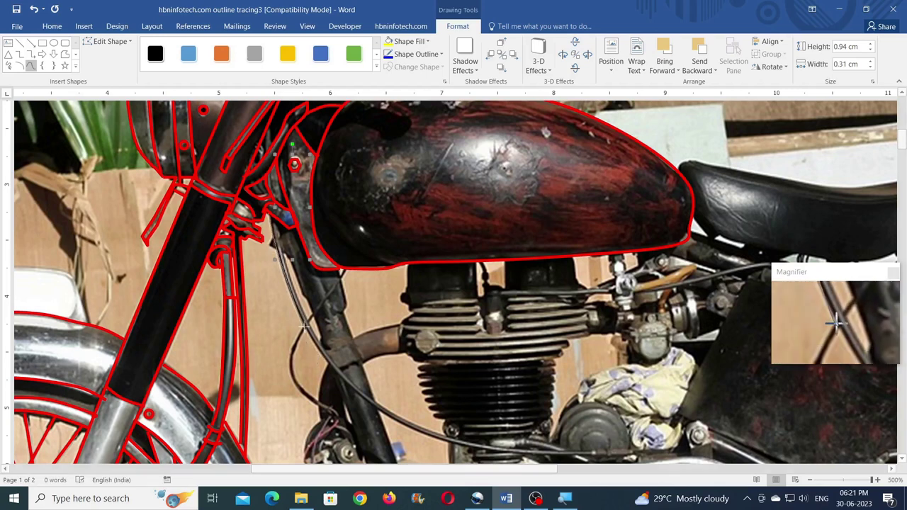
pyautogui.moveTo(310, 345)
pyautogui.mouseDown()
pyautogui.moveTo(382, 407)
pyautogui.moveTo(465, 448)
pyautogui.mouseUp()
pyautogui.click(464, 449)
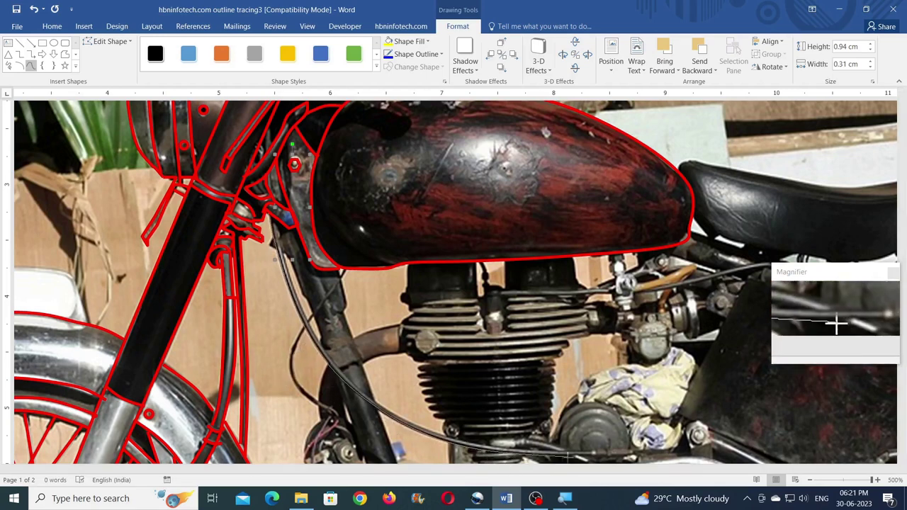
pyautogui.doubleClick(631, 454)
pyautogui.moveTo(297, 307); pyautogui.dragTo(304, 306)
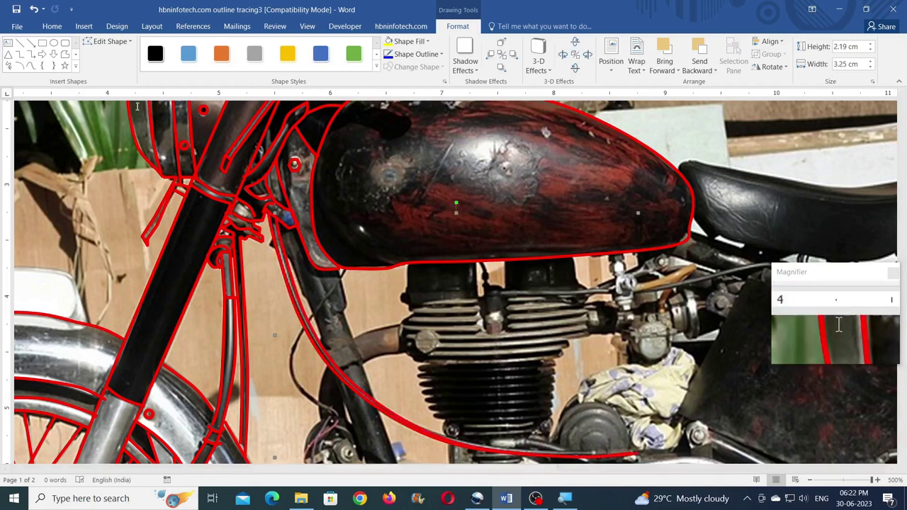
# Adjust the edit points of the copied cable curve to follow the cable's upper edge down to its rear end
pyautogui.click(110, 41)
pyautogui.click(113, 67)
pyautogui.moveTo(343, 379); pyautogui.dragTo(347, 375)
pyautogui.scroll(-3, 410, 419)
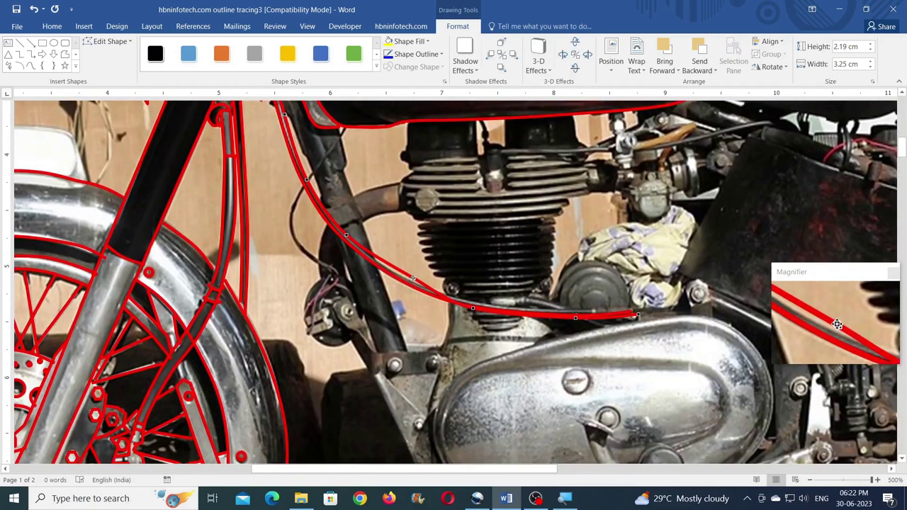
pyautogui.moveTo(482, 303); pyautogui.dragTo(481, 303)
pyautogui.moveTo(576, 318); pyautogui.dragTo(578, 310)
pyautogui.moveTo(639, 315); pyautogui.dragTo(632, 307)
pyautogui.scroll(3, 638, 312)
# Trace the thin wire crossing the frame's down tube with Curves, the upper about 0.49 by 0.35 cm and the lower about 1.05 by 0.46 cm
pyautogui.click(31, 65)
pyautogui.doubleClick(317, 318)
pyautogui.doubleClick(308, 324)
pyautogui.click(30, 65)
pyautogui.click(305, 324)
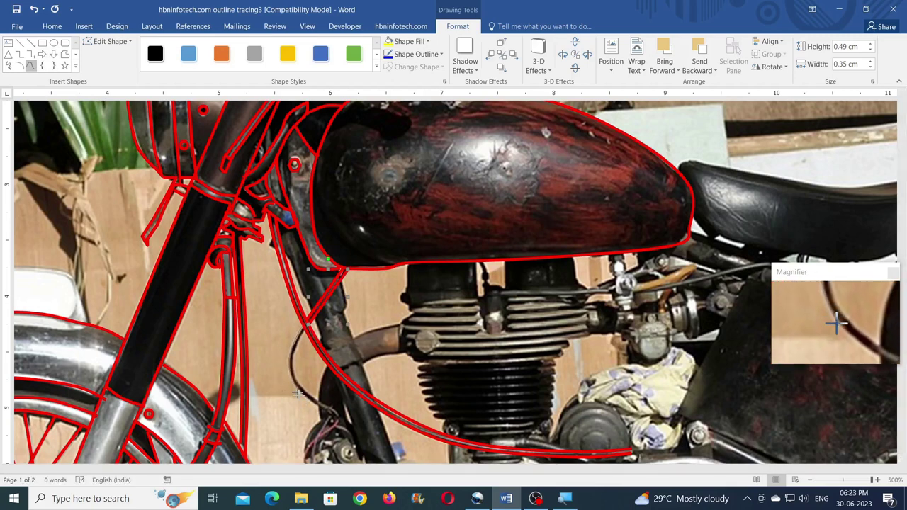
pyautogui.click(337, 416)
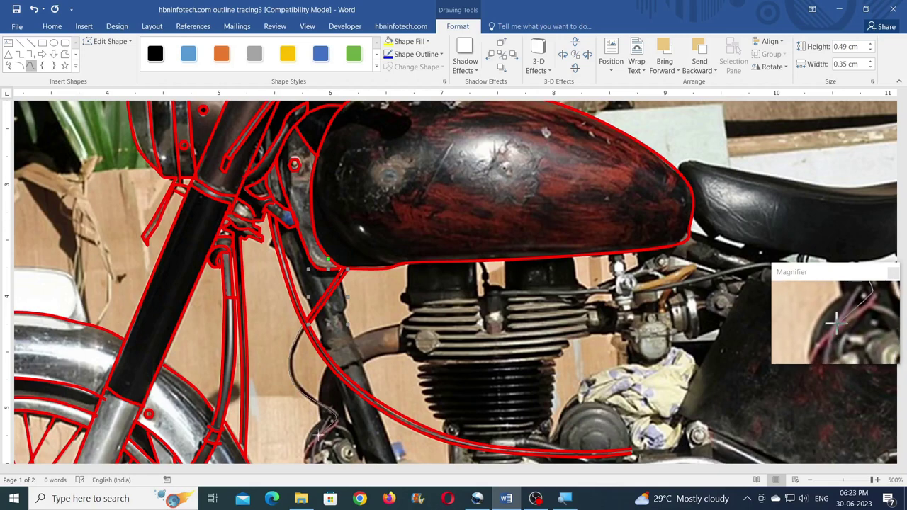
pyautogui.doubleClick(308, 441)
pyautogui.scroll(-1, 322, 298)
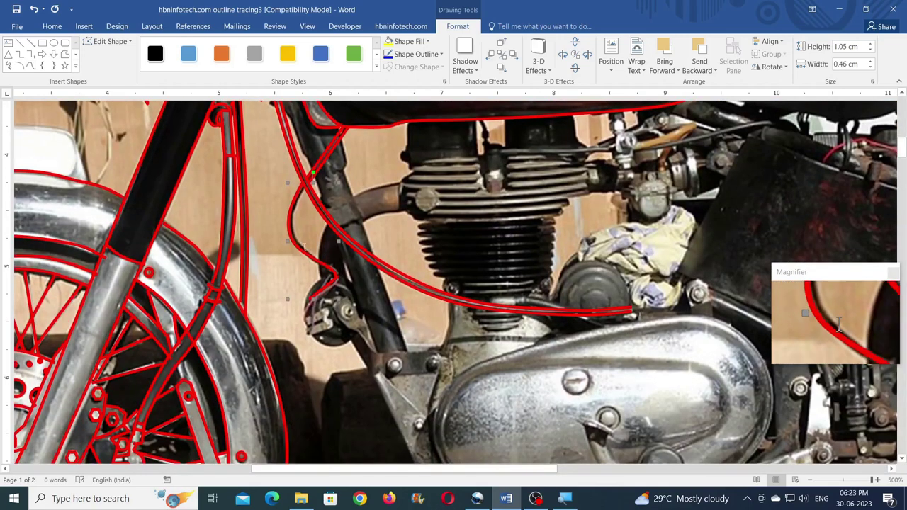
# Draw a small Curve about 0.11 by 0.06 cm beside the long cable's upper end and adjust its edit points
pyautogui.scroll(1, 302, 248)
pyautogui.click(30, 66)
pyautogui.click(272, 240)
pyautogui.click(268, 245)
pyautogui.doubleClick(273, 247)
pyautogui.click(112, 41)
pyautogui.click(120, 55)
pyautogui.moveTo(273, 240); pyautogui.dragTo(274, 236)
# Trace the front and rear edges of the down tube's upper part below the tank with Freeform lines
pyautogui.click(65, 54)
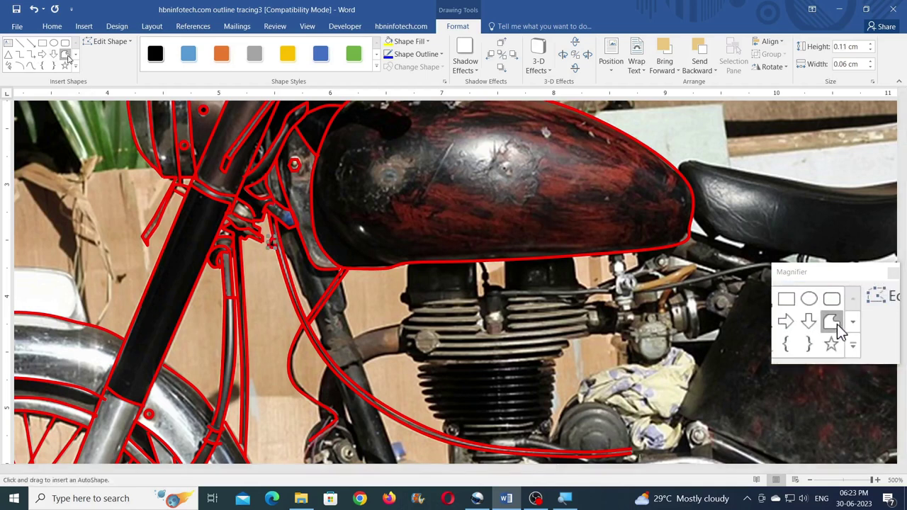
pyautogui.moveTo(309, 297); pyautogui.dragTo(311, 308)
pyautogui.doubleClick(312, 312)
pyautogui.click(65, 54)
pyautogui.click(65, 53)
pyautogui.moveTo(353, 340); pyautogui.dragTo(346, 282)
# Trace the exhaust pipe's upper edge about 0.14 by 0.4 cm, its lower edge about 0.12 by 0.41 cm and its joint about 0.04 by 0.18 cm
pyautogui.click(64, 54)
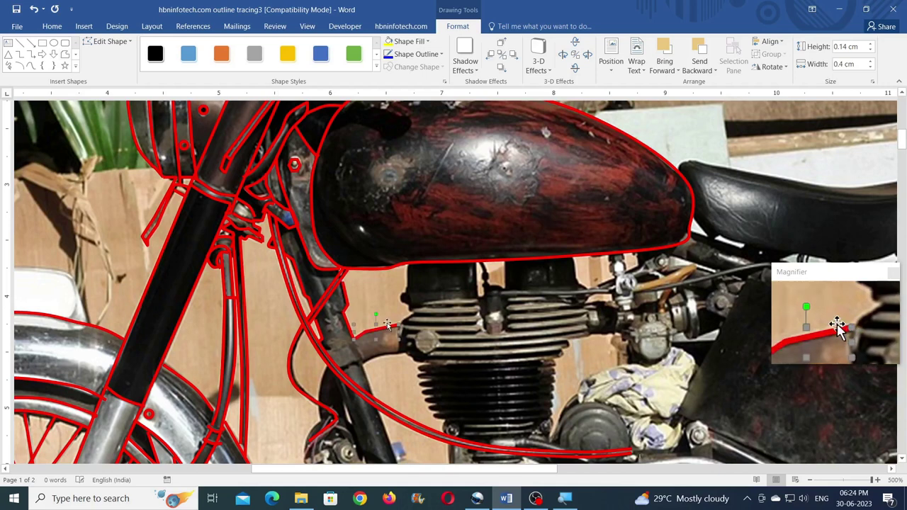
pyautogui.click(65, 54)
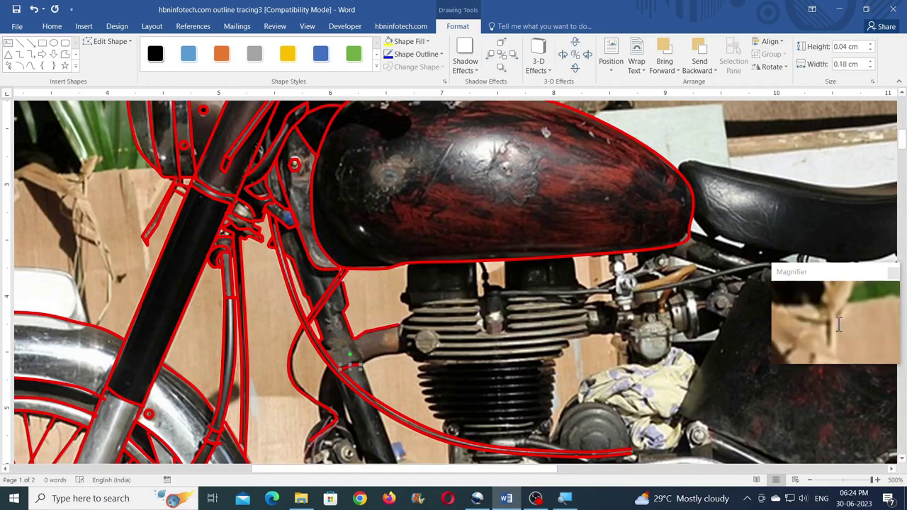
pyautogui.click(31, 64)
pyautogui.moveTo(407, 352); pyautogui.dragTo(406, 354)
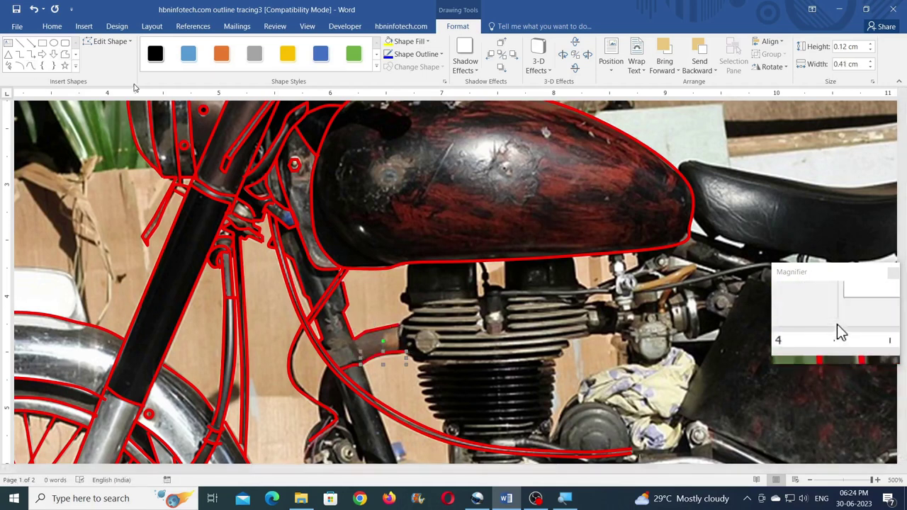
# Outline the down tube's clamp at the exhaust pipe with a Freeform line about 0.22 by 0.09 cm and a Curve about 0.07 by 0.29 cm
pyautogui.click(65, 53)
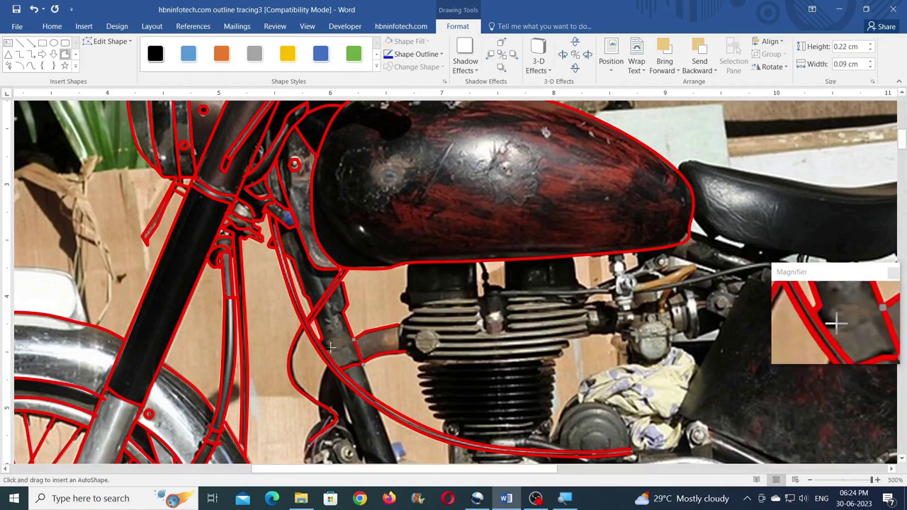
pyautogui.scroll(-3, 384, 301)
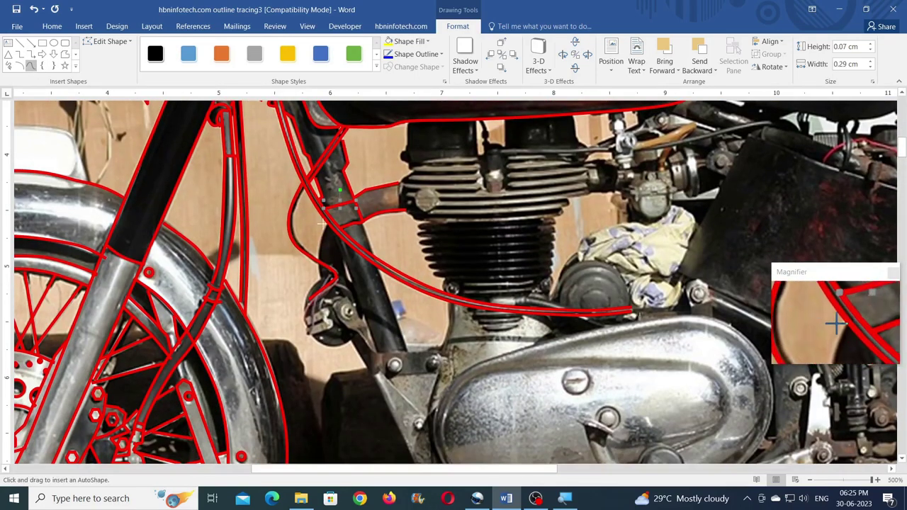
pyautogui.press('Delete')
# Trace the dark mount above the round component in front of the down tube with a Curve about 0.5 by 0.08 cm, adjusting its edit points
pyautogui.moveTo(427, 468); pyautogui.dragTo(571, 469)
pyautogui.click(290, 263)
pyautogui.click(458, 26)
pyautogui.click(31, 65)
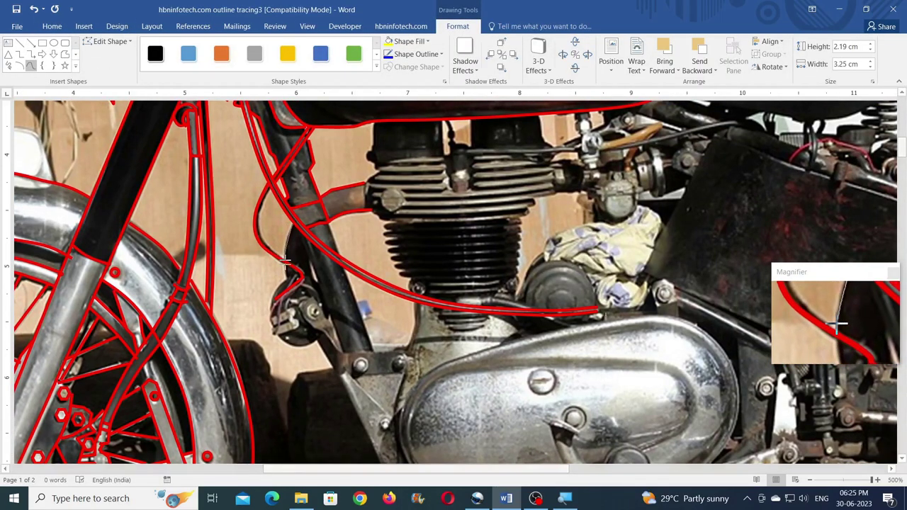
pyautogui.doubleClick(288, 279)
pyautogui.click(112, 42)
pyautogui.click(117, 57)
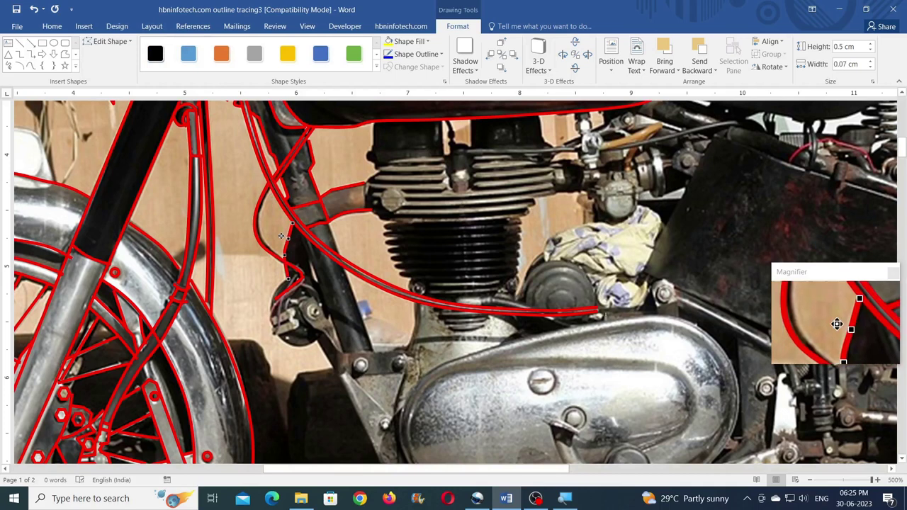
# Outline the round component in front of the down tube with a Curve and the edges below it with a Freeform about 0.33 by 0.31 cm
pyautogui.click(30, 65)
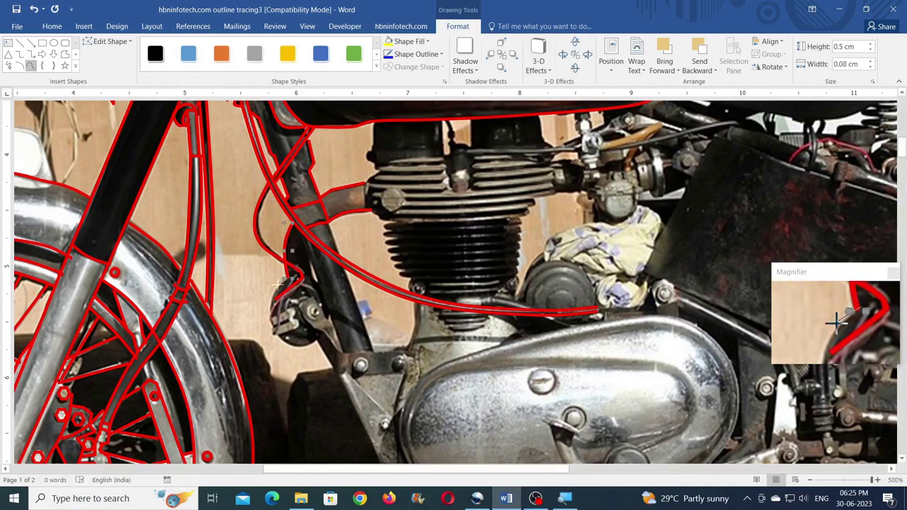
pyautogui.click(276, 334)
pyautogui.click(294, 345)
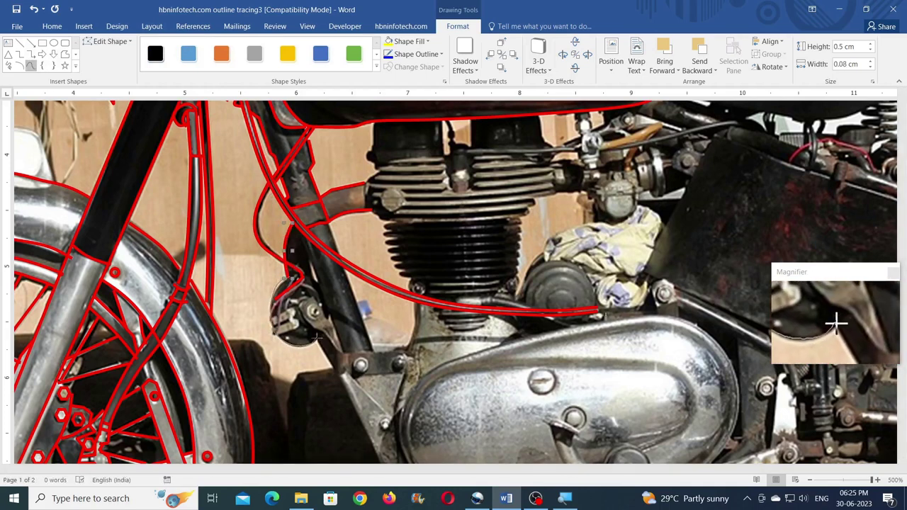
pyautogui.doubleClick(317, 340)
pyautogui.click(66, 56)
pyautogui.click(316, 338)
pyautogui.click(333, 369)
pyautogui.doubleClick(299, 372)
# Trace the short edge above the round component with a Curve about 0.21 by 0.1 cm and the down tube's lower front edge with Freeform
pyautogui.click(30, 65)
pyautogui.click(310, 264)
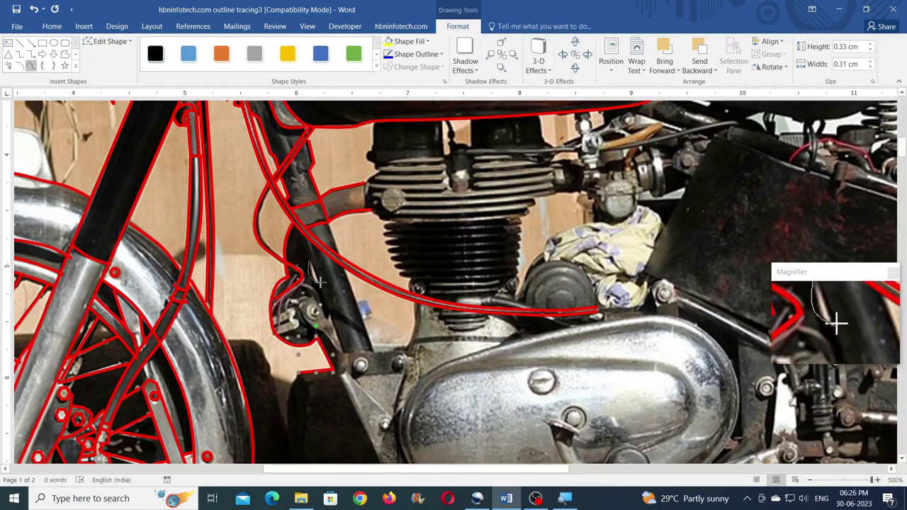
pyautogui.doubleClick(320, 282)
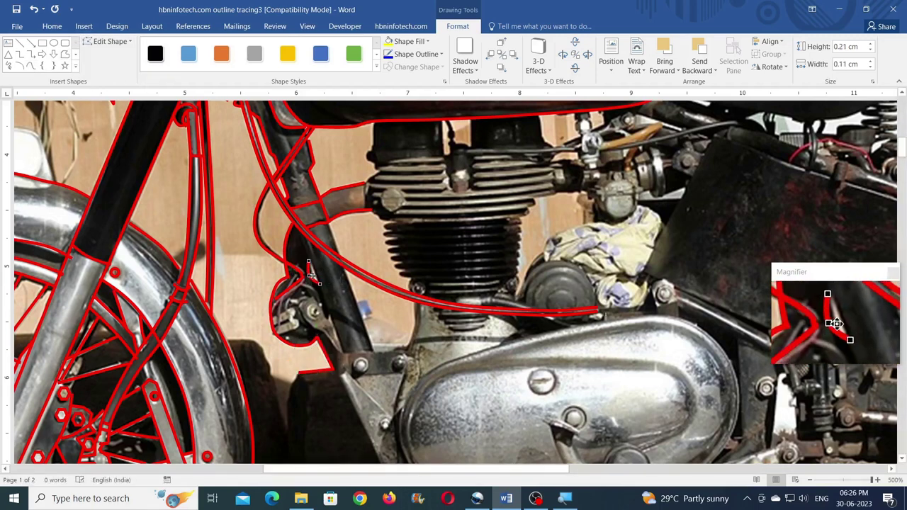
pyautogui.click(65, 55)
pyautogui.click(299, 231)
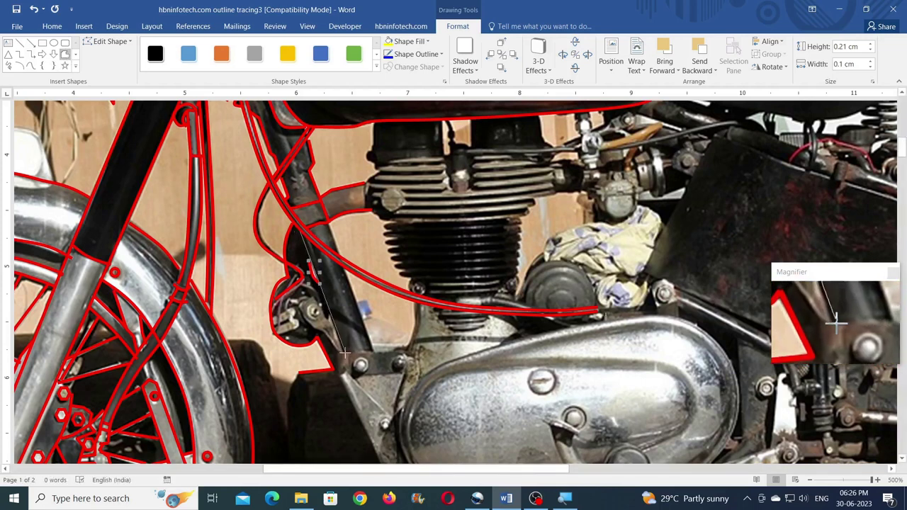
pyautogui.doubleClick(345, 353)
pyautogui.hotkey('alt', 'j')
pyautogui.press('d')
pyautogui.press('e')
pyautogui.press('e')
pyautogui.moveTo(309, 260); pyautogui.dragTo(309, 277)
pyautogui.click(30, 65)
pyautogui.press('Escape')
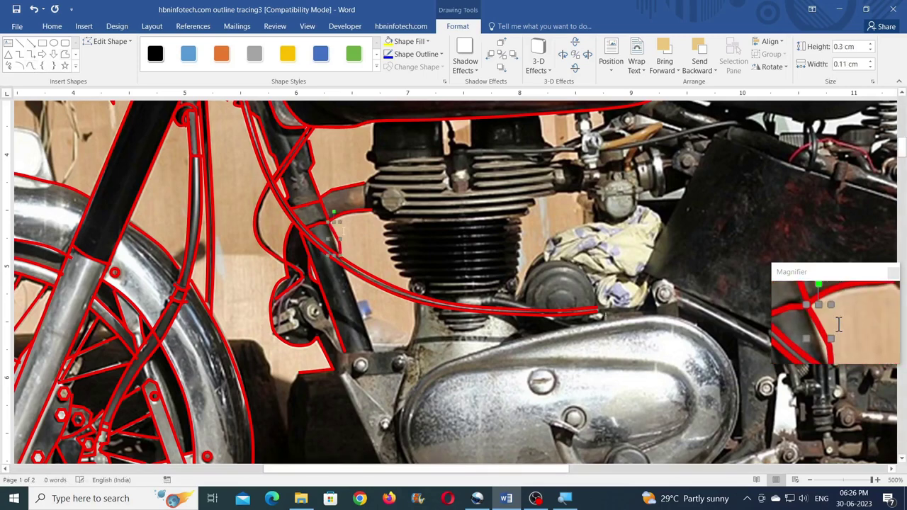
pyautogui.click(336, 245)
# Trace the down tube's rear edge with Freeform lines, about 0.29 by 0.09 cm above the cable and about 0.79 by 0.3 cm below it
pyautogui.moveTo(418, 470); pyautogui.dragTo(613, 478)
pyautogui.click(170, 217)
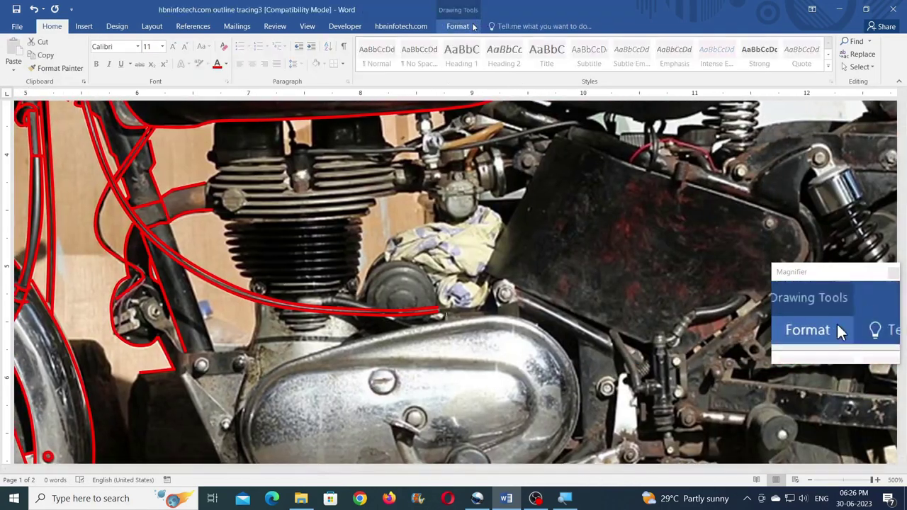
pyautogui.click(468, 27)
pyautogui.click(65, 54)
pyautogui.click(170, 223)
pyautogui.doubleClick(180, 255)
pyautogui.click(65, 54)
pyautogui.click(182, 263)
pyautogui.doubleClick(215, 351)
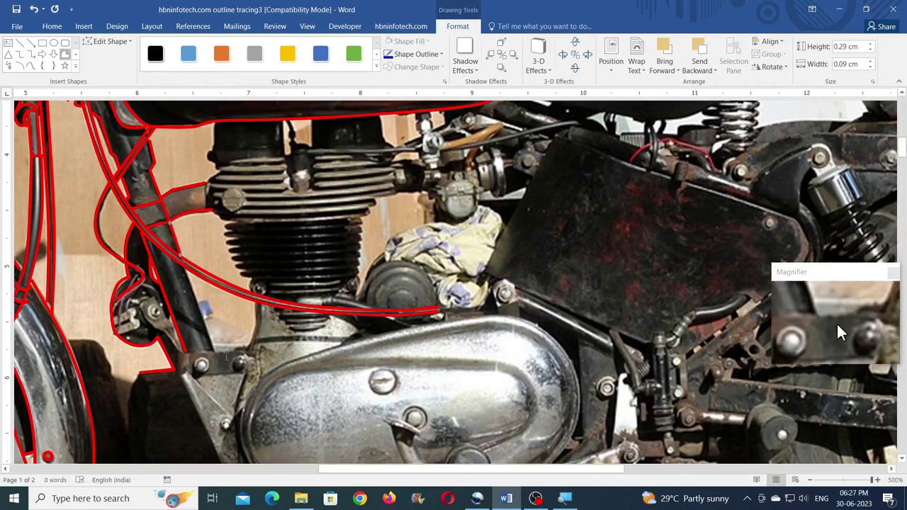
# Outline the engine bracket at the down tube's foot with Curves, its upper edge about 0.07 by 0.72 cm, and its lower edge back to the front corner
pyautogui.click(30, 65)
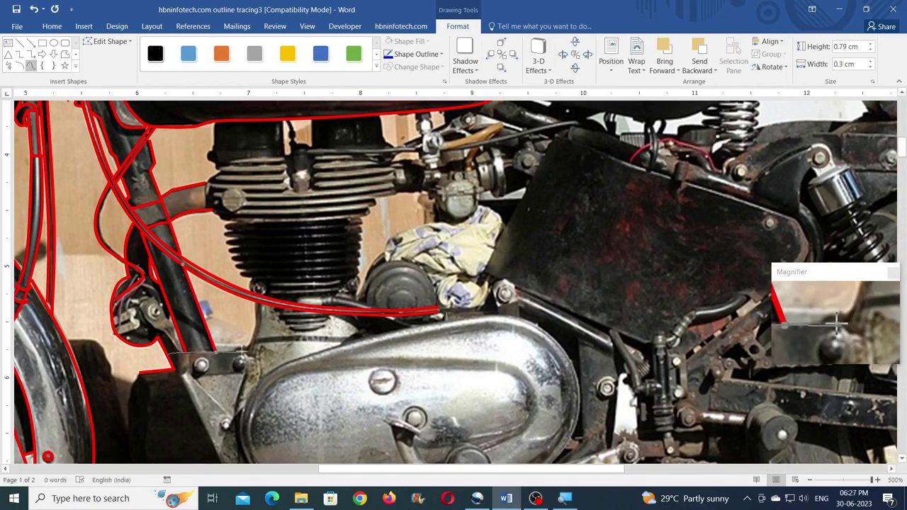
pyautogui.click(235, 349)
pyautogui.doubleClick(248, 356)
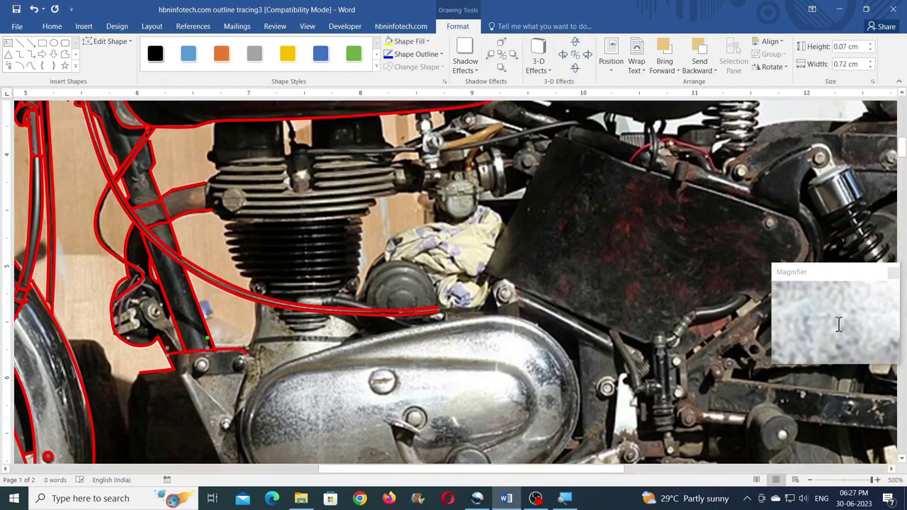
pyautogui.click(31, 68)
pyautogui.click(243, 374)
pyautogui.click(187, 374)
pyautogui.click(181, 377)
pyautogui.doubleClick(174, 370)
# Place copies of the wheel's 0.1 by 0.1 cm hexagon bolt on the engine bracket and round component, and trace the component's arm with Freeform
pyautogui.moveTo(416, 469); pyautogui.dragTo(359, 468)
pyautogui.moveTo(84, 419); pyautogui.dragTo(318, 311)
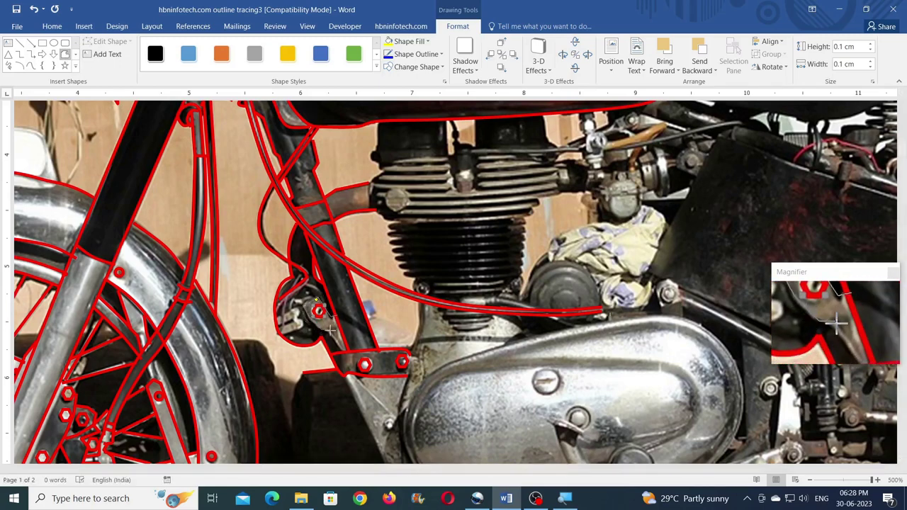
pyautogui.doubleClick(345, 353)
# Outline the stacked plates on the round component with Freeform shapes, the lower one about 0.16 by 0.23 cm
pyautogui.click(65, 54)
pyautogui.click(276, 318)
pyautogui.click(294, 312)
pyautogui.click(297, 310)
pyautogui.click(300, 313)
pyautogui.click(300, 317)
pyautogui.doubleClick(277, 326)
pyautogui.moveTo(294, 319); pyautogui.dragTo(302, 335)
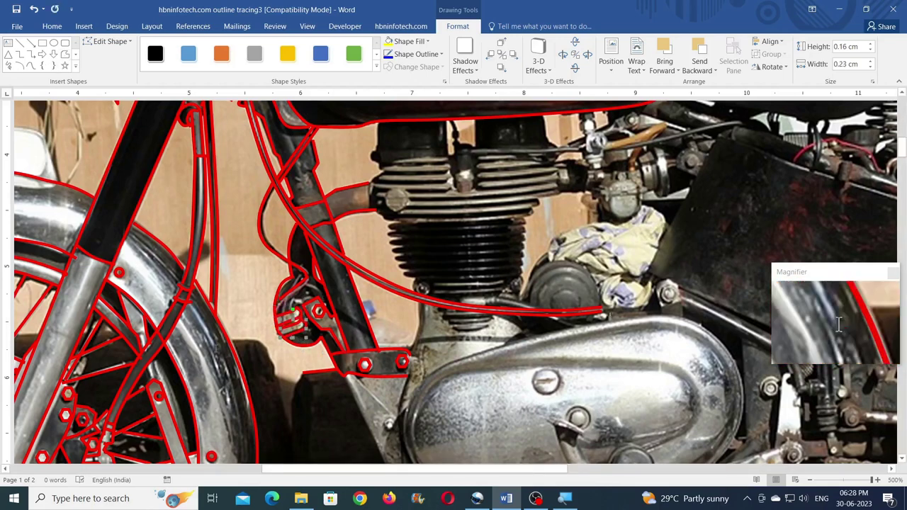
# Trace the wires around the round component with Curves about 0.21 by 0.13 cm, 0.59 by 0.18 cm and 0.32 by 0.03 cm
pyautogui.click(30, 65)
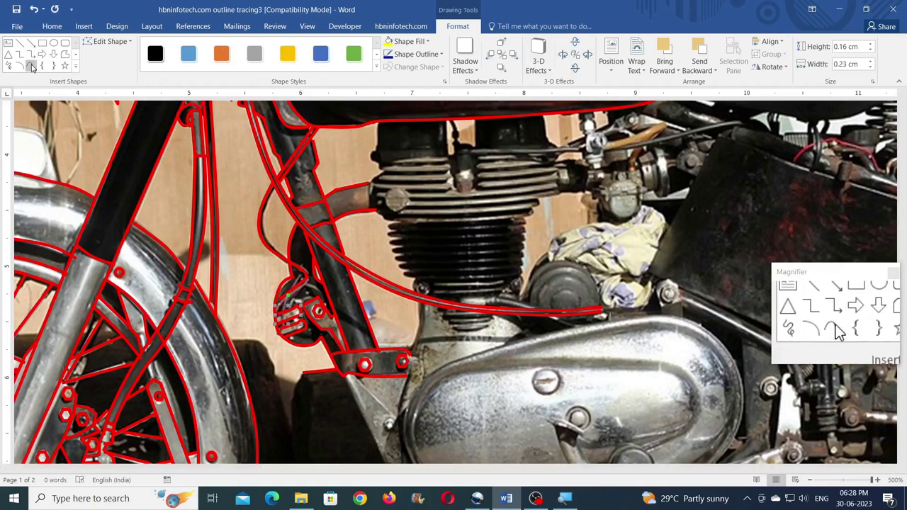
pyautogui.doubleClick(309, 297)
pyautogui.click(30, 65)
pyautogui.click(31, 65)
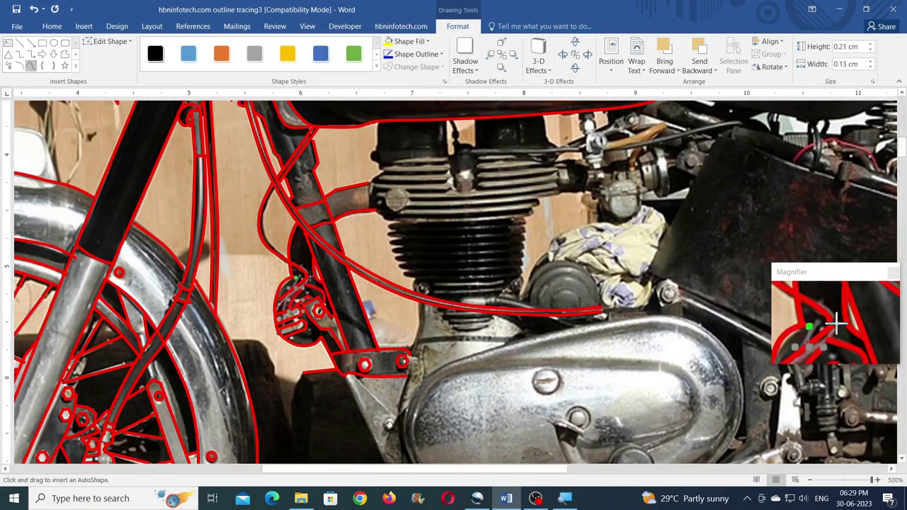
pyautogui.moveTo(291, 337); pyautogui.dragTo(291, 339)
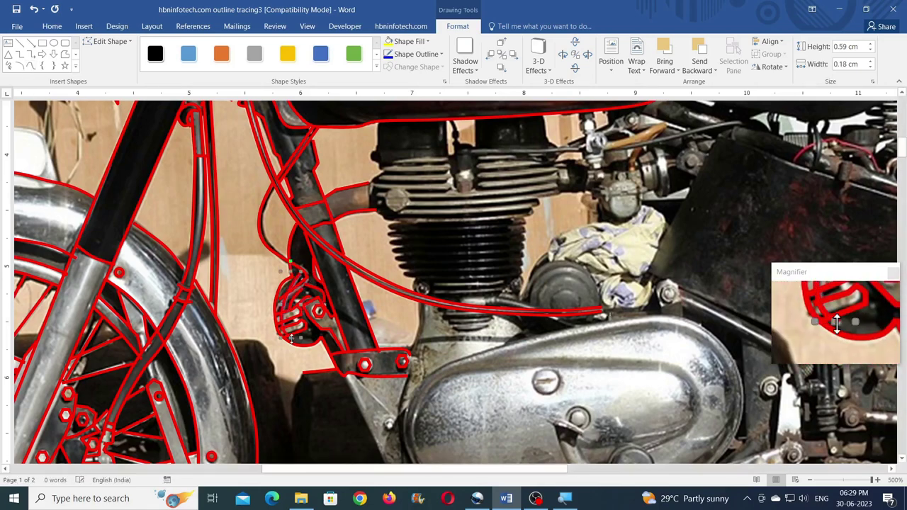
pyautogui.click(30, 66)
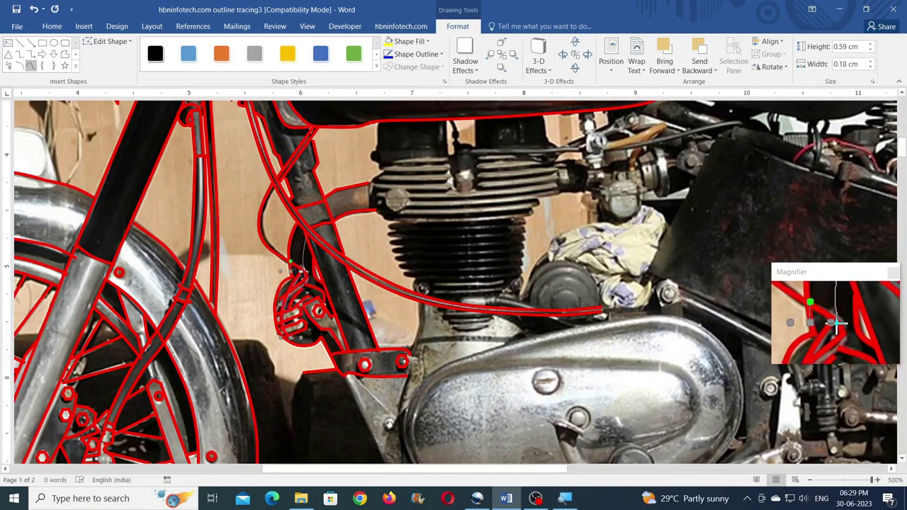
pyautogui.doubleClick(303, 272)
# Trace the front rocker cover's edge with Curves about 0.26 by 0.03 cm and 0.3 by 0.15 cm, and its base about 0.05 by 0.61 cm
pyautogui.scroll(-1, 303, 275)
pyautogui.scroll(2, 311, 274)
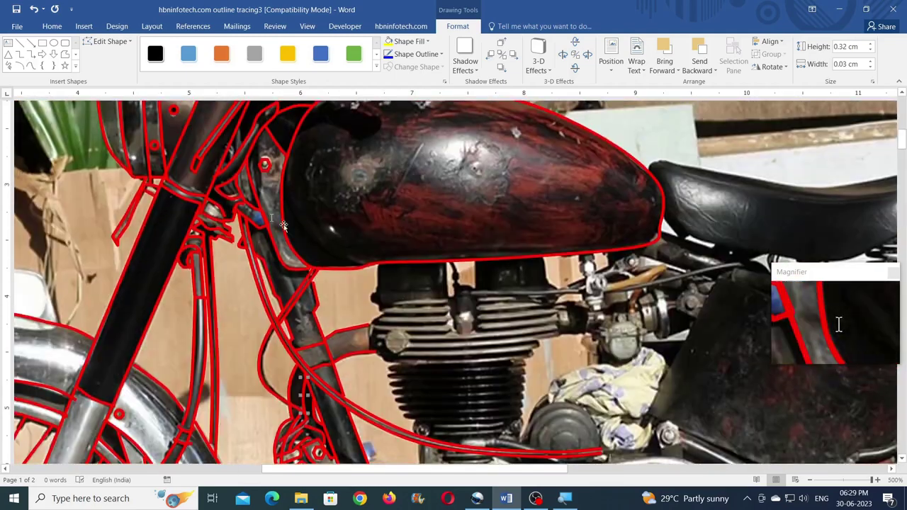
pyautogui.click(32, 65)
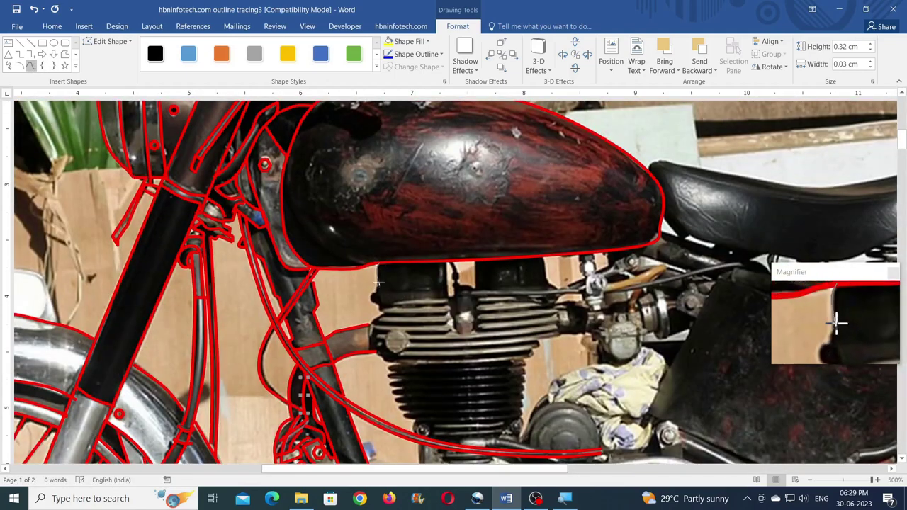
pyautogui.moveTo(378, 263); pyautogui.dragTo(379, 291)
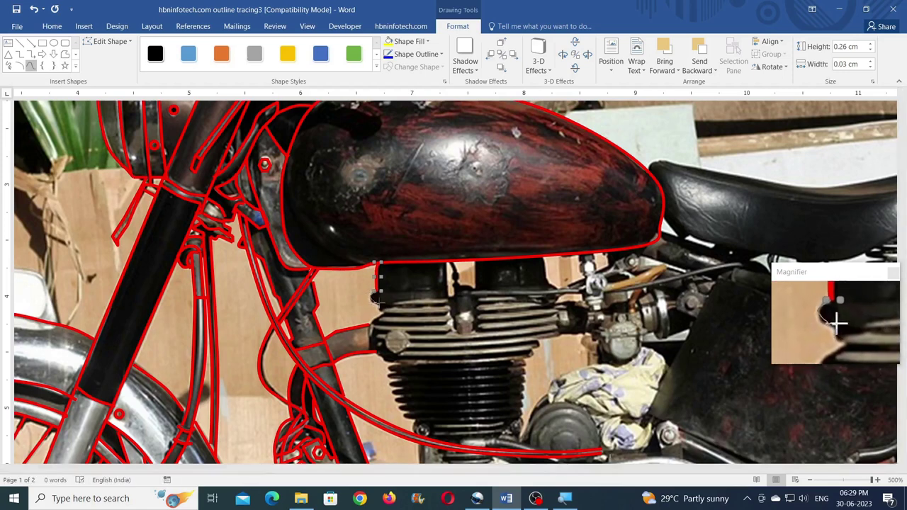
pyautogui.doubleClick(368, 323)
pyautogui.click(31, 66)
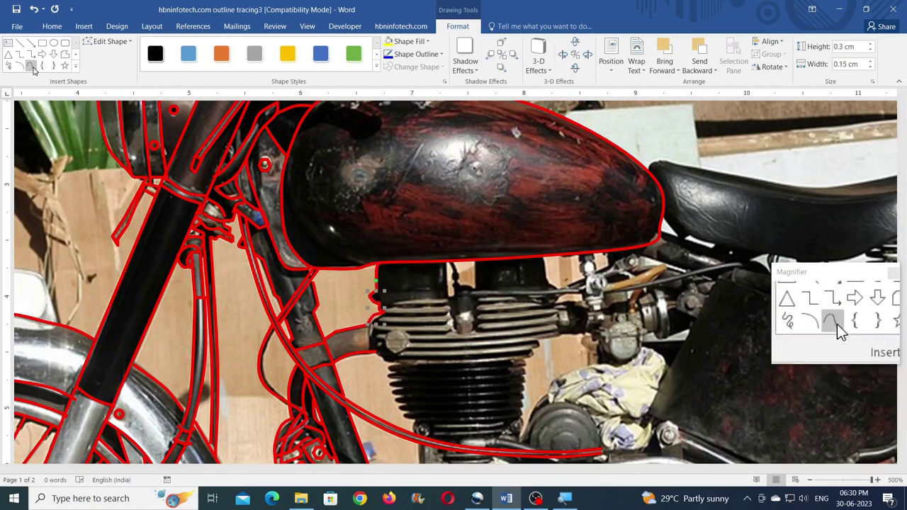
pyautogui.doubleClick(447, 287)
# Trace the gap between the rocker covers with a 0.32 by 0.07 cm Freeform and lines about 0.03 by 0.2 cm and 0.28 by 0.03 cm
pyautogui.click(65, 54)
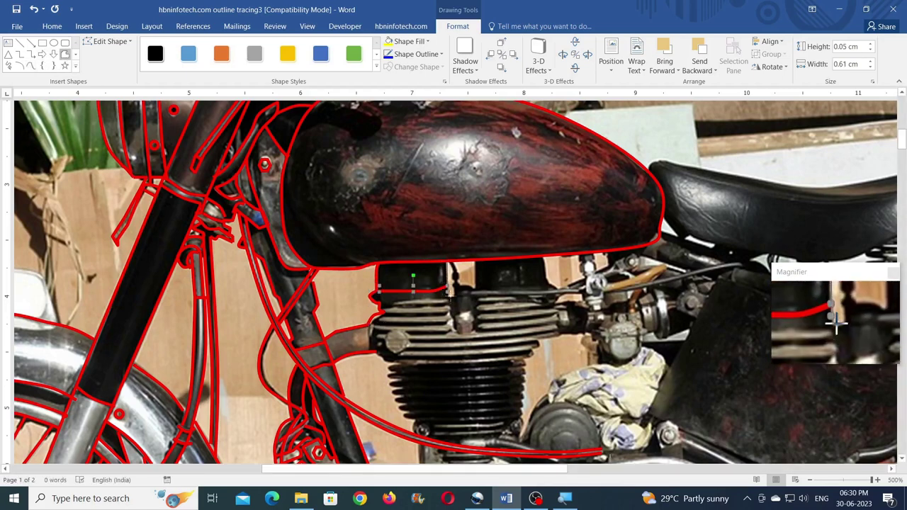
pyautogui.doubleClick(456, 284)
pyautogui.click(30, 66)
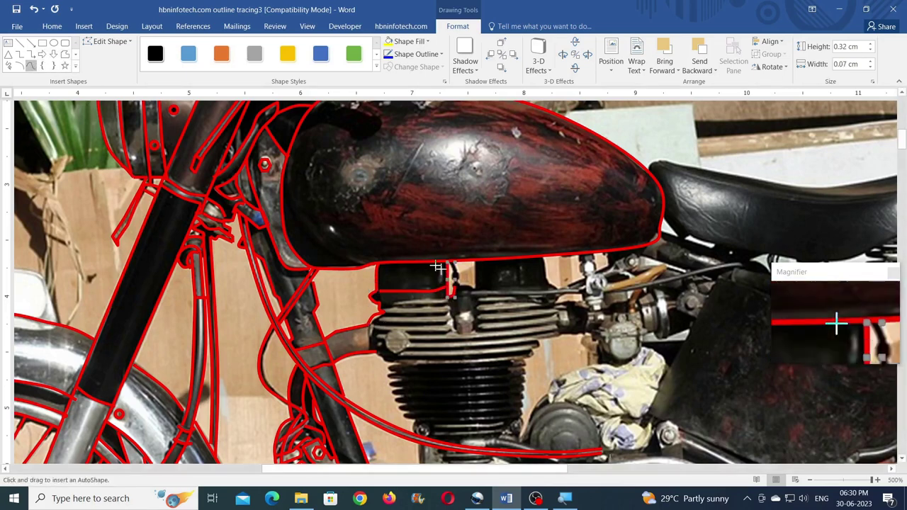
pyautogui.doubleClick(476, 289)
pyautogui.click(65, 54)
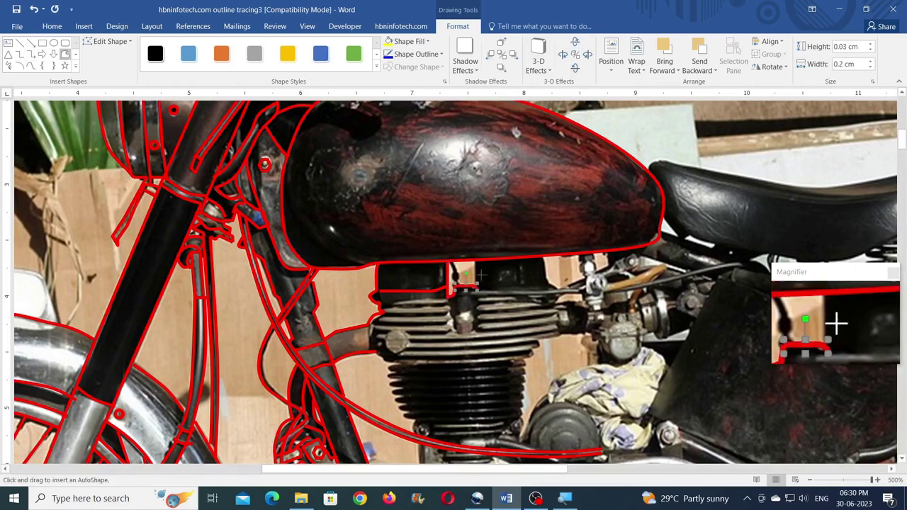
pyautogui.click(30, 65)
pyautogui.moveTo(476, 291); pyautogui.dragTo(476, 260)
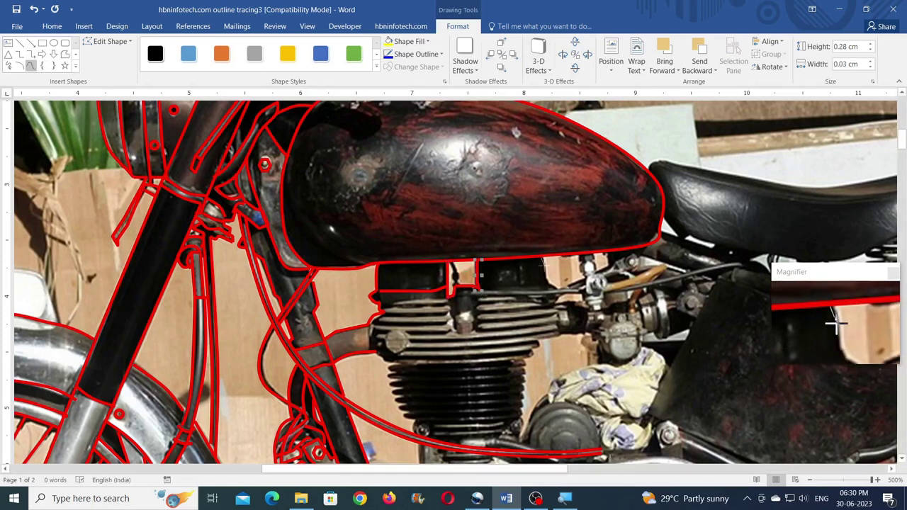
# Trace the rear rocker cover's edge about 0.28 by 0.17 cm and the background gaps behind it with Curves about 0.11 by 0.24 cm and 0.17 by 0.13 cm
pyautogui.doubleClick(559, 289)
pyautogui.click(31, 66)
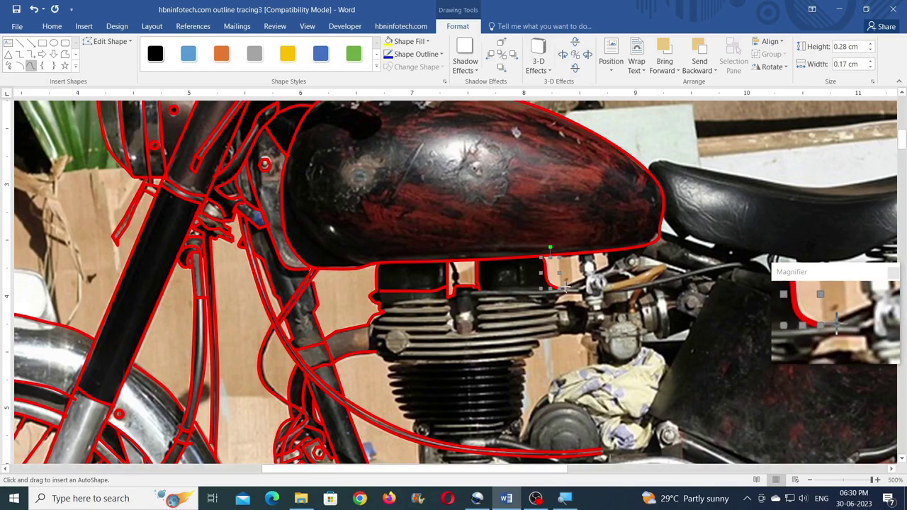
pyautogui.click(30, 65)
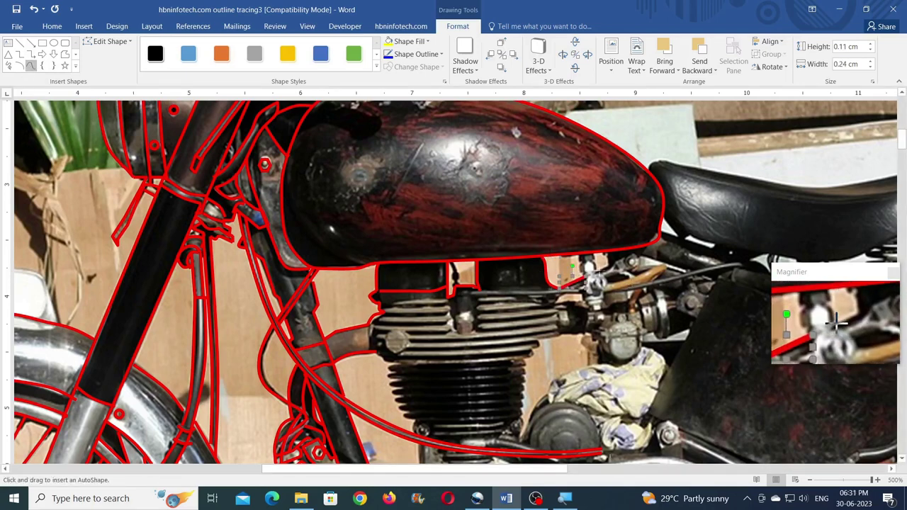
pyautogui.moveTo(604, 253); pyautogui.dragTo(598, 266)
# Trace the cylinder head's rear edge with a 0.95 by 0.61 cm Freeform, and outline the fuel tap fitting with Freeforms about 0.21 by 0.1 cm and 0.19 by 0.1 cm
pyautogui.click(64, 53)
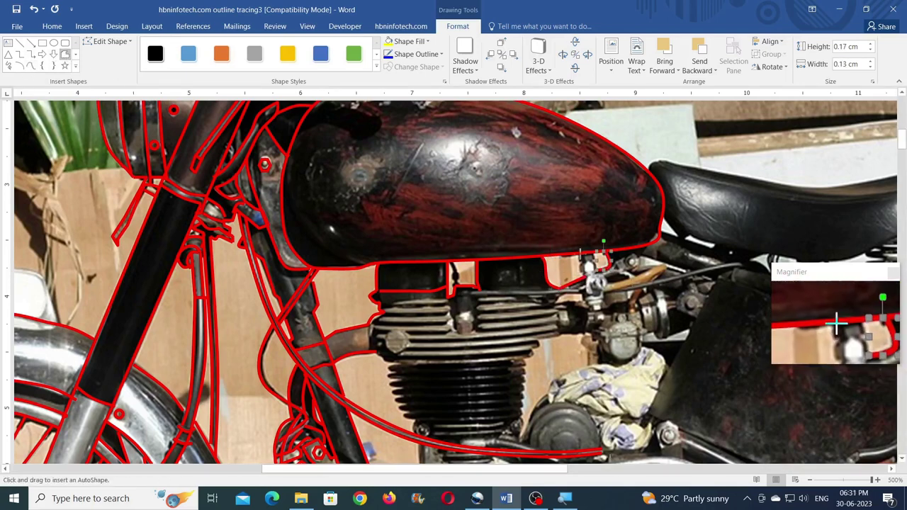
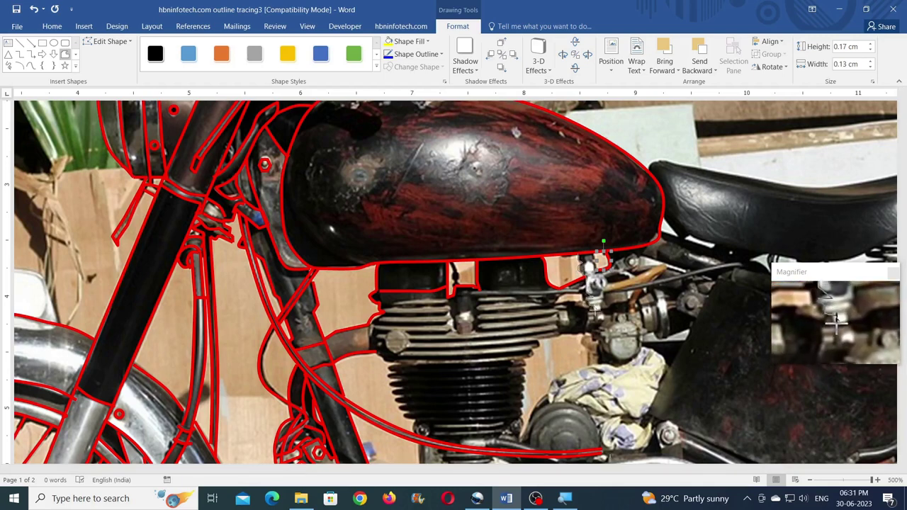
pyautogui.doubleClick(530, 358)
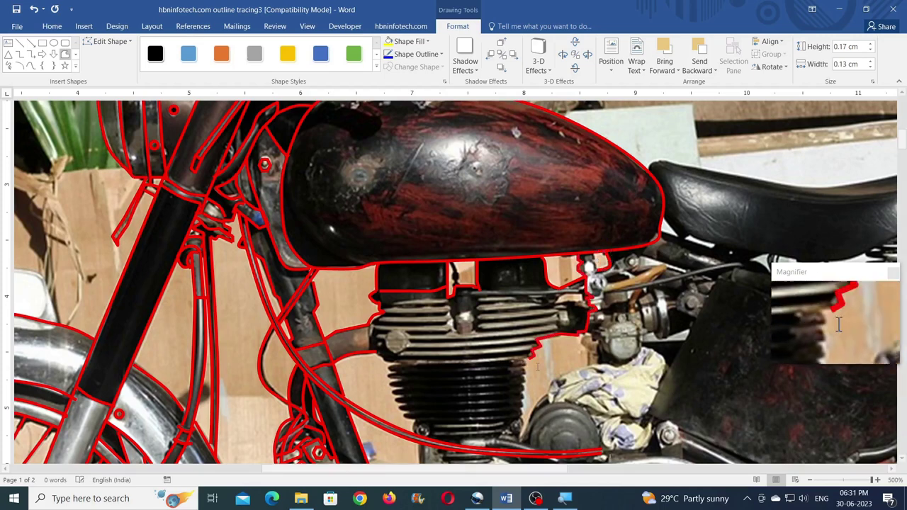
pyautogui.click(65, 55)
pyautogui.moveTo(595, 266); pyautogui.dragTo(594, 278)
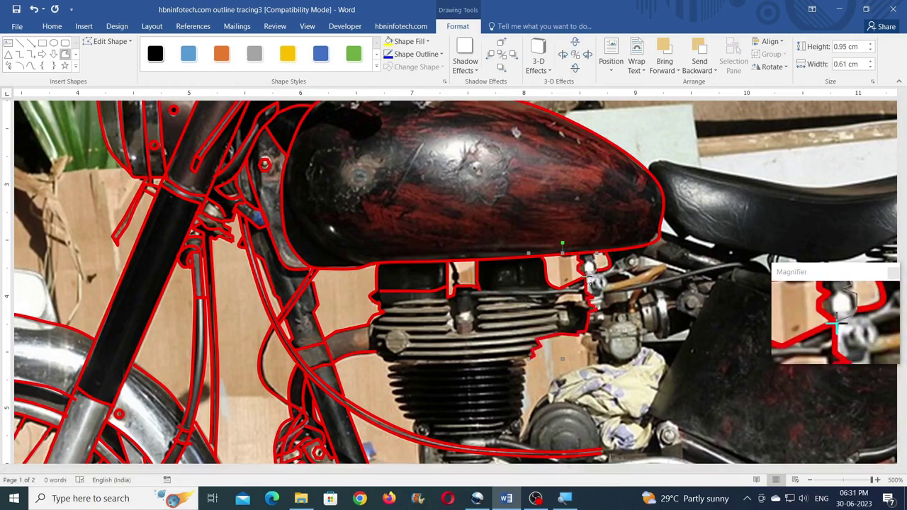
pyautogui.click(66, 56)
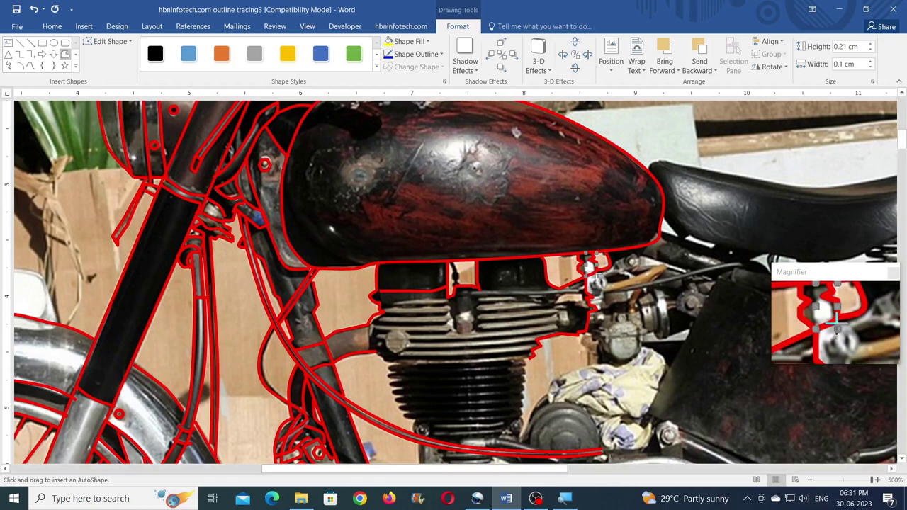
pyautogui.moveTo(594, 281); pyautogui.dragTo(601, 267)
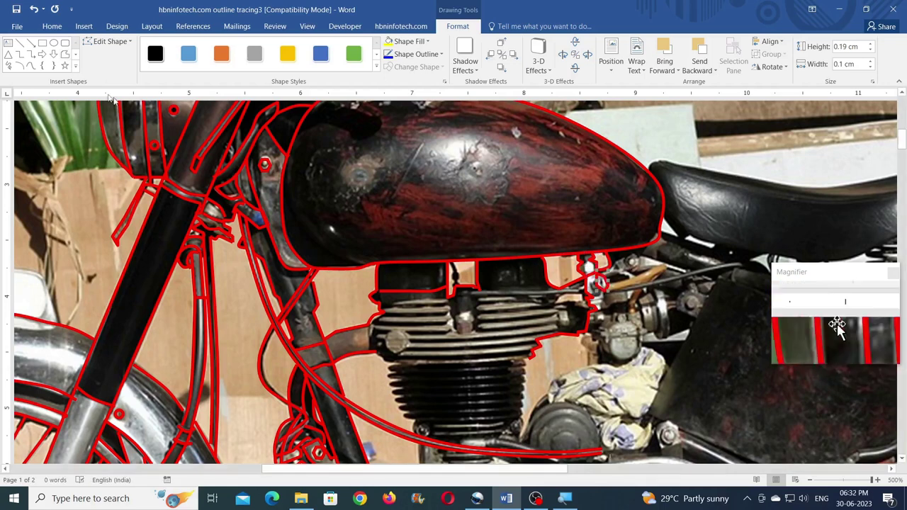
# Outline the linkage and hose parts behind the fuel tap, under the tank's rear, with Freeform shapes
pyautogui.click(66, 56)
pyautogui.moveTo(689, 273)
pyautogui.mouseDown()
pyautogui.moveTo(622, 264)
pyautogui.moveTo(633, 263)
pyautogui.mouseUp()
pyautogui.click(66, 56)
pyautogui.click(65, 54)
# Trace the cylinder head's upper fins with Freeform shapes about 0.08 by 0.61 cm, 0.08 by 0.95 cm and 0.09 by 0.7 cm
pyautogui.click(65, 55)
pyautogui.moveTo(448, 303); pyautogui.dragTo(374, 299)
pyautogui.click(65, 55)
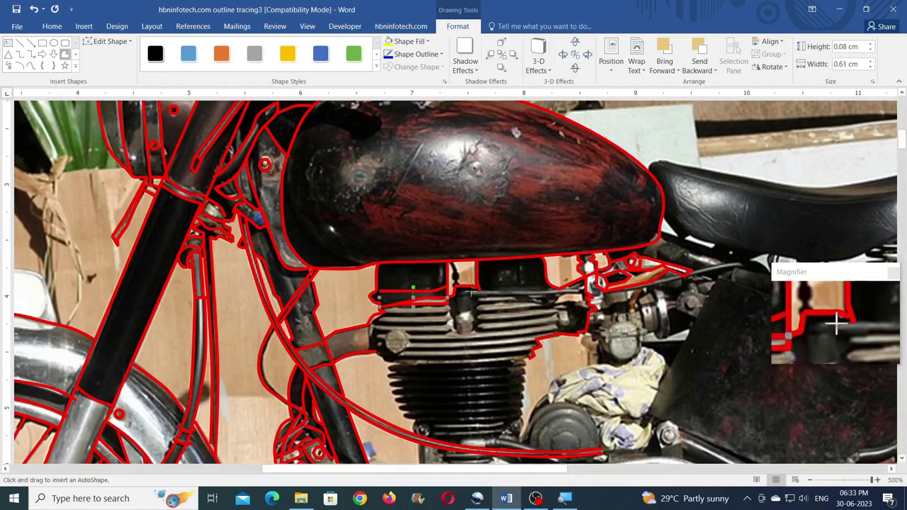
pyautogui.moveTo(457, 291); pyautogui.dragTo(455, 290)
pyautogui.click(65, 55)
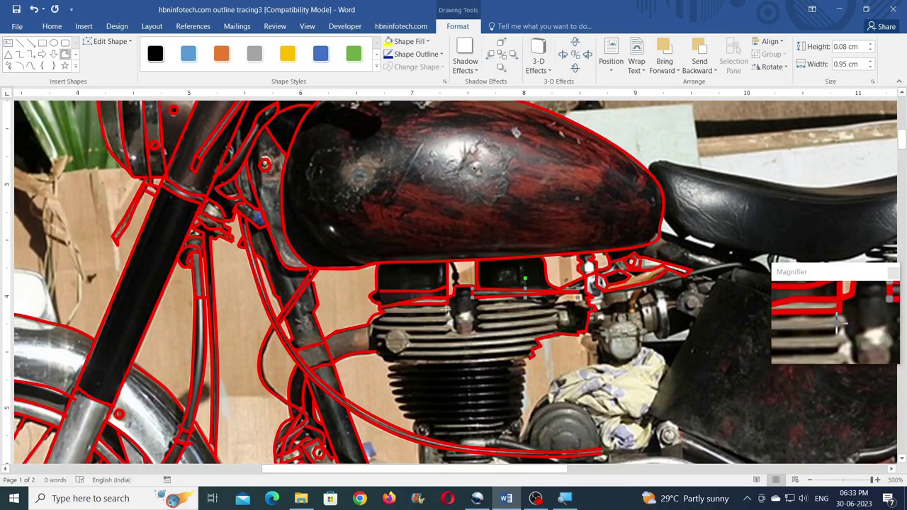
pyautogui.moveTo(422, 320); pyautogui.dragTo(380, 312)
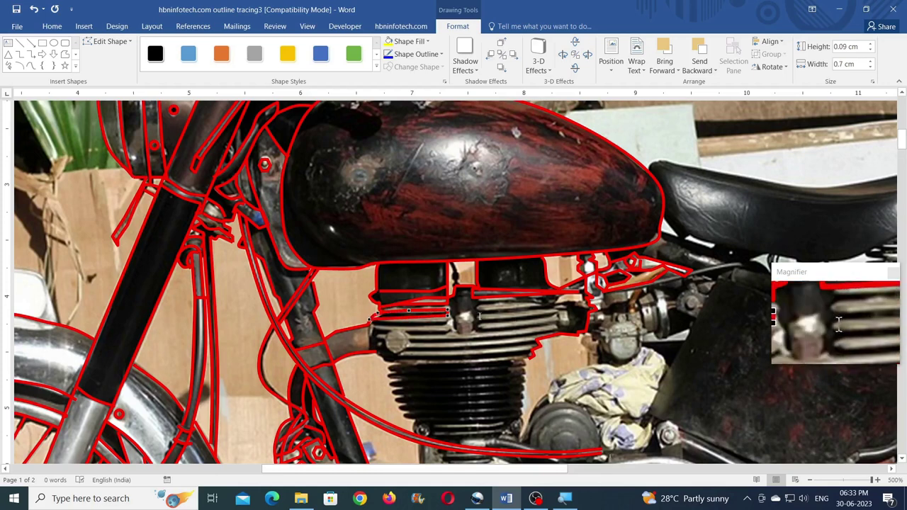
# Trace the remaining front head fins with Freeform, the lowest about 0.01 by 0.4 cm, and draw a 0.18 by 0.23 cm hexagon on the head bolt
pyautogui.click(65, 54)
pyautogui.click(65, 55)
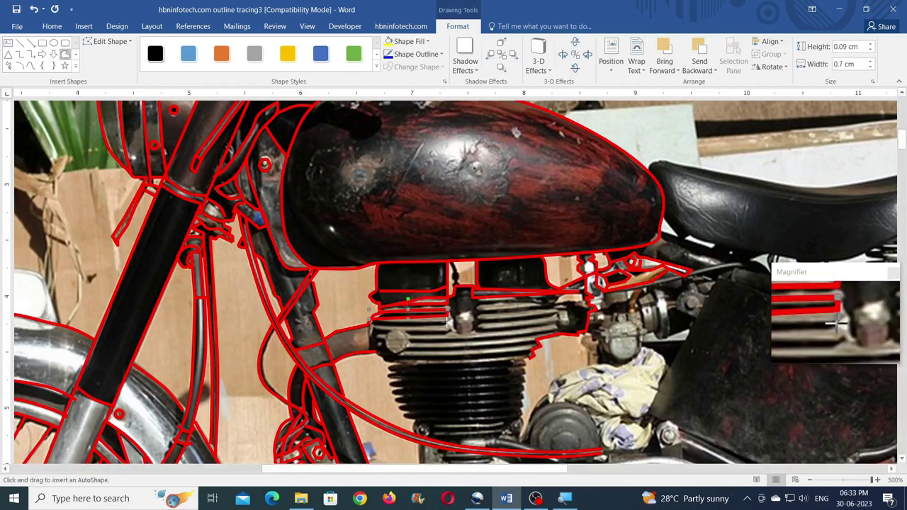
pyautogui.click(65, 55)
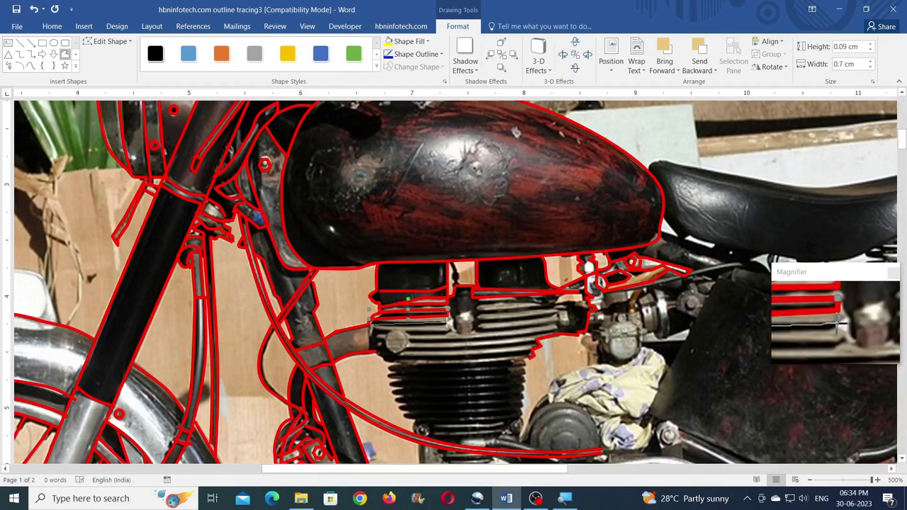
pyautogui.click(65, 55)
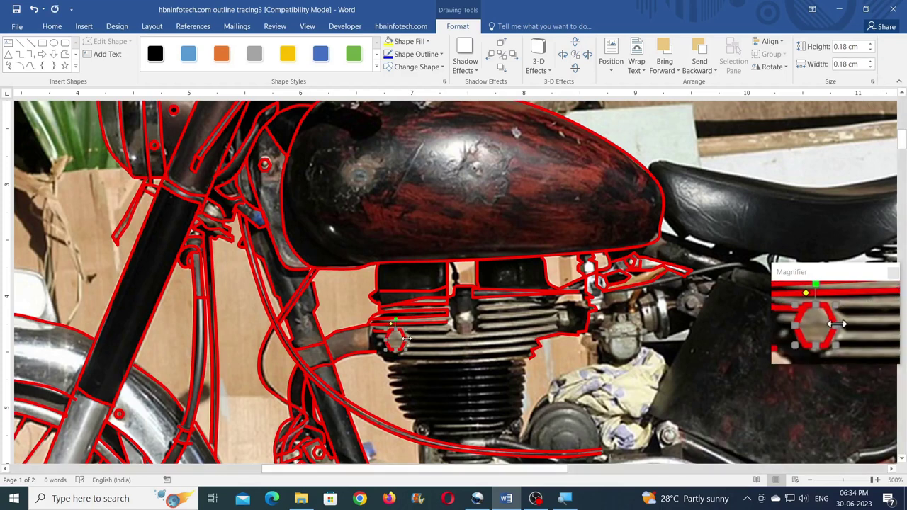
pyautogui.click(65, 54)
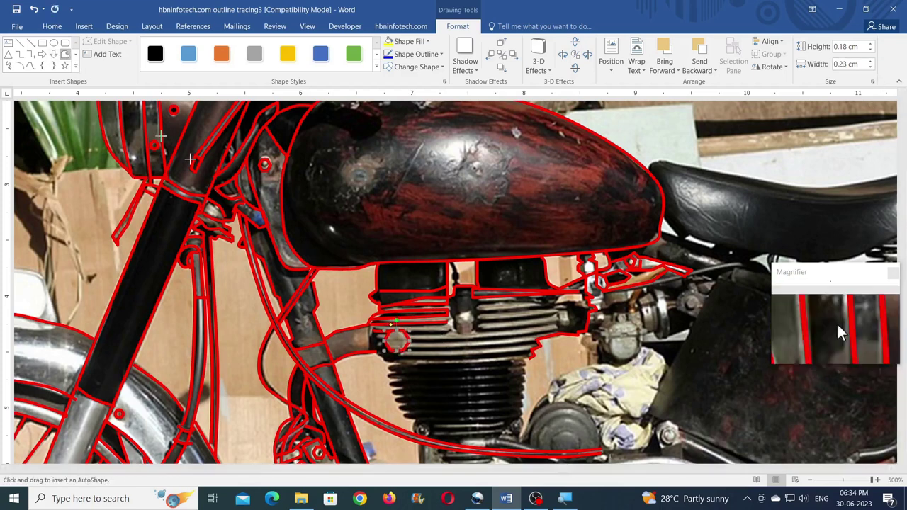
pyautogui.click(449, 332)
pyautogui.doubleClick(407, 332)
# Trace the head's front end beside the hexagon bolt with a Curve and a 0.01 by 0.17 cm Freeform line, and edit the outline's points
pyautogui.click(64, 53)
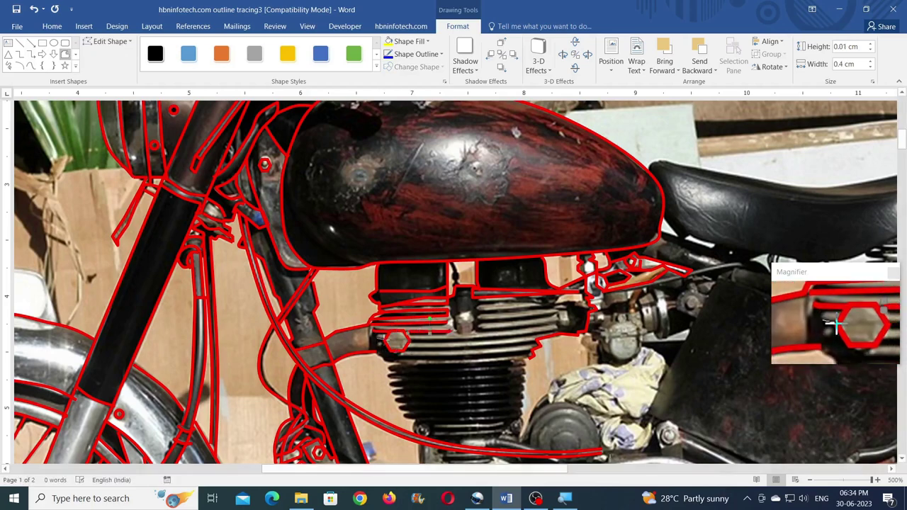
pyautogui.click(31, 66)
pyautogui.doubleClick(376, 350)
pyautogui.click(64, 54)
pyautogui.click(384, 340)
pyautogui.doubleClick(377, 340)
pyautogui.click(112, 44)
pyautogui.click(114, 56)
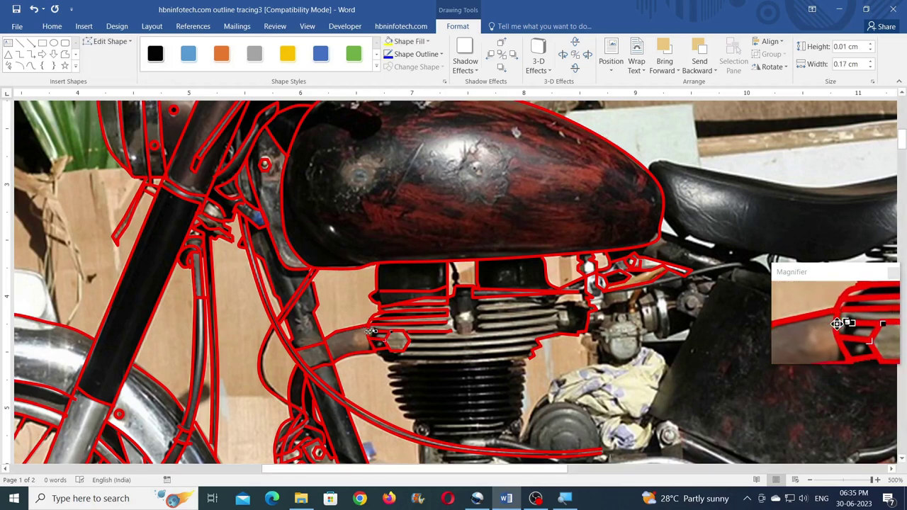
# Trace the long lower head fins behind the hexagon bolt with Freeform, one about 0.11 by 1.33 cm, and edit the points of the short fin line
pyautogui.click(64, 54)
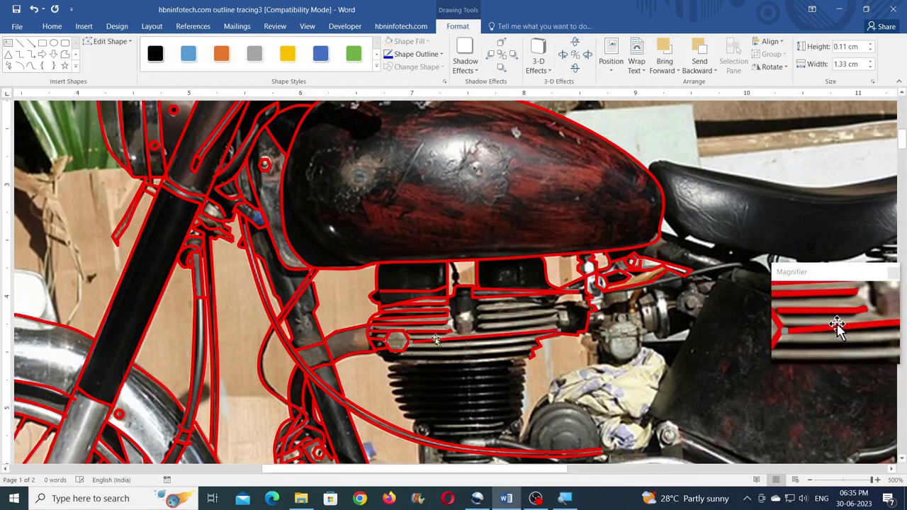
pyautogui.click(112, 44)
pyautogui.click(114, 56)
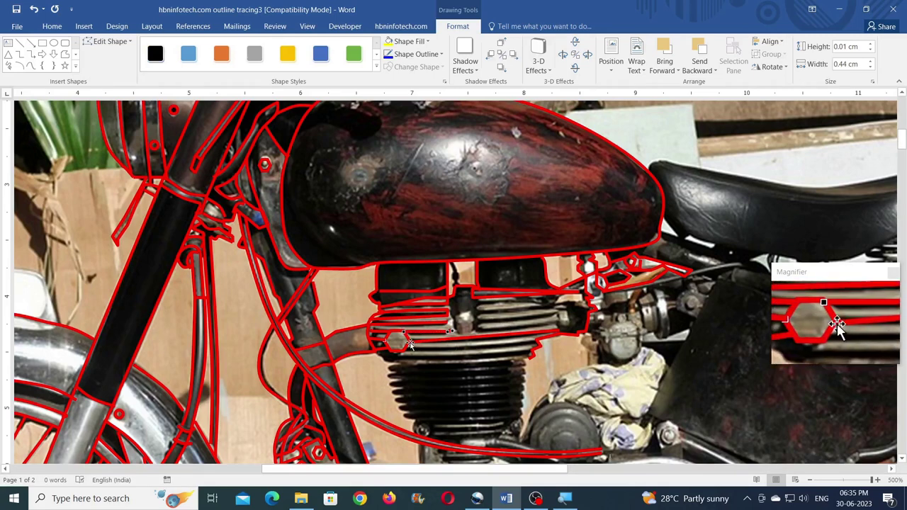
pyautogui.click(64, 54)
pyautogui.click(64, 54)
pyautogui.click(65, 54)
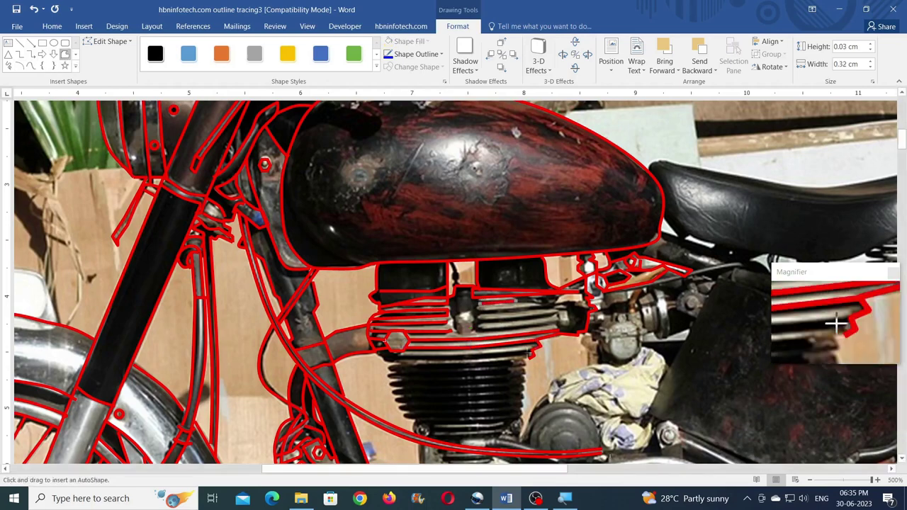
# Trace the rear head fins with Freeform lines about 0.05 by 0.72 cm, 0.09 by 0.72 cm and 0.08 by 0.74 cm, and outline the spark plug with a Curve
pyautogui.click(64, 53)
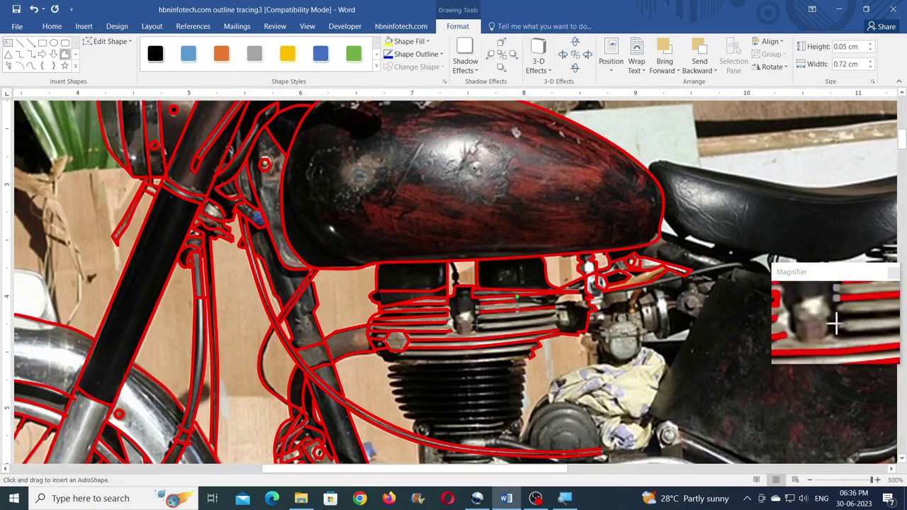
pyautogui.click(64, 54)
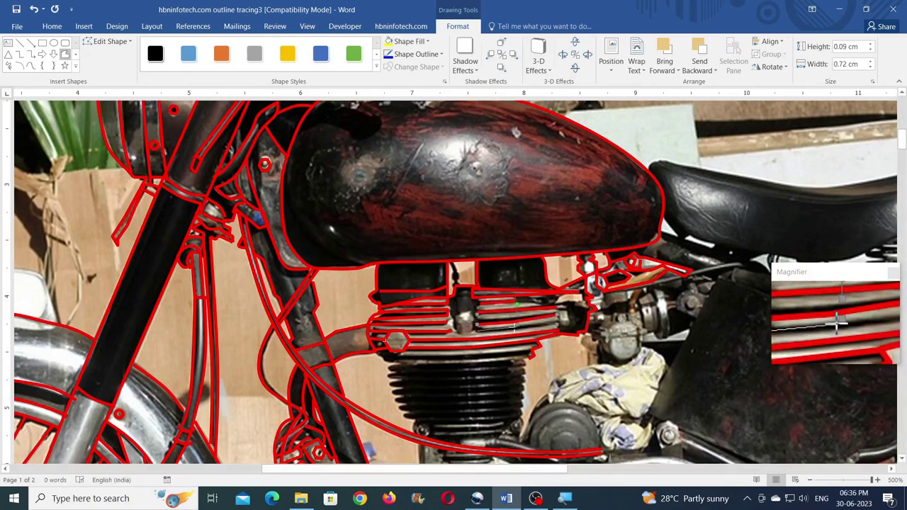
pyautogui.doubleClick(556, 320)
pyautogui.click(29, 66)
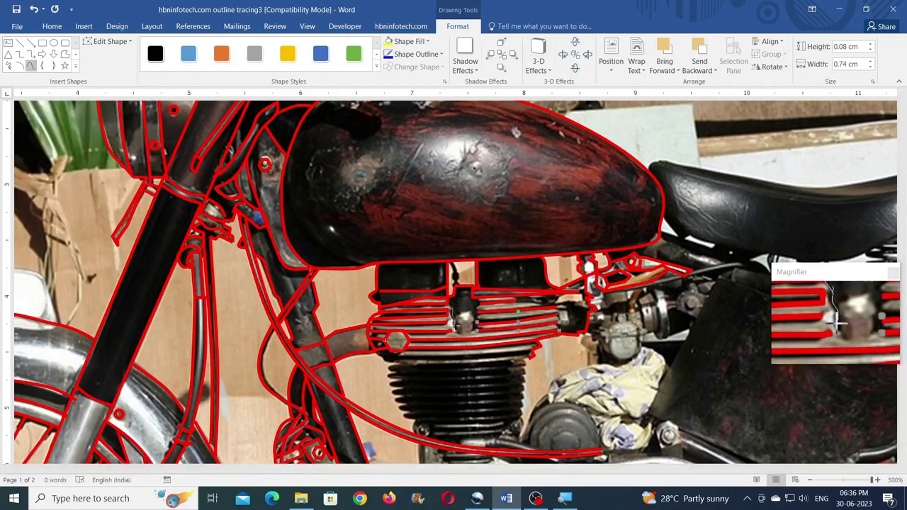
pyautogui.doubleClick(461, 319)
# Trace the fins where the head meets the cylinder with Freeform lines about 0.07 by 1.24 cm and 0.06 by 1.21 cm, editing points on one outline
pyautogui.click(65, 54)
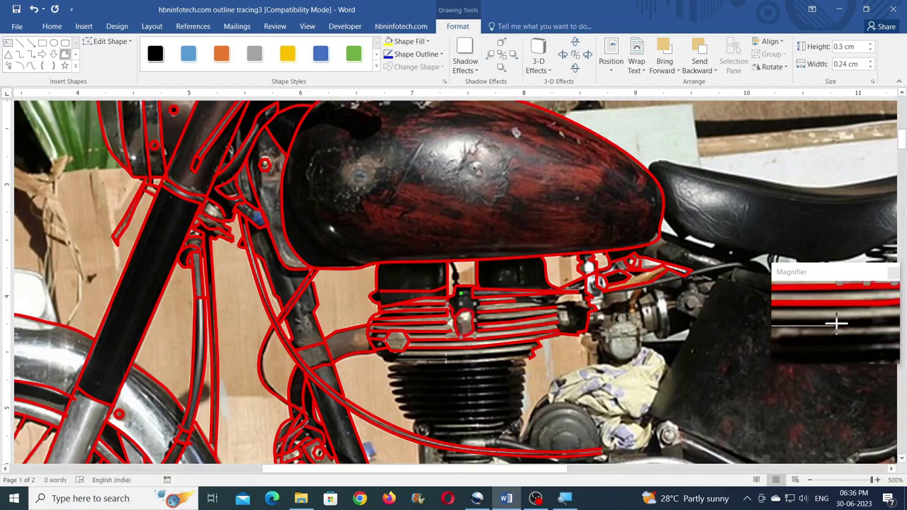
pyautogui.click(65, 54)
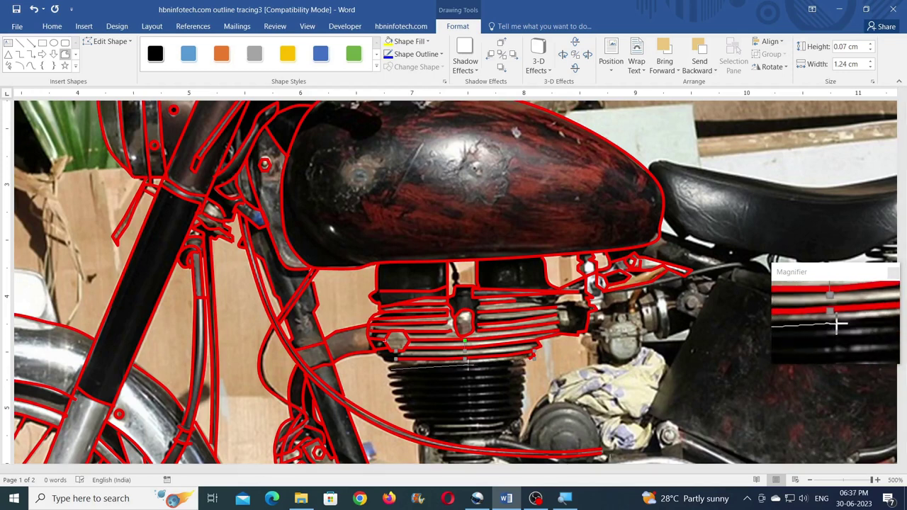
pyautogui.doubleClick(529, 358)
pyautogui.click(110, 41)
pyautogui.click(113, 55)
pyautogui.click(65, 54)
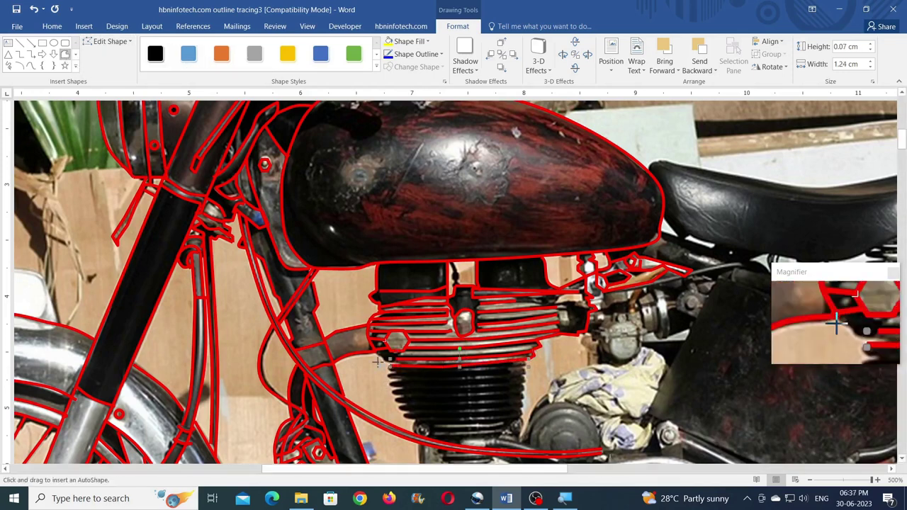
pyautogui.doubleClick(526, 367)
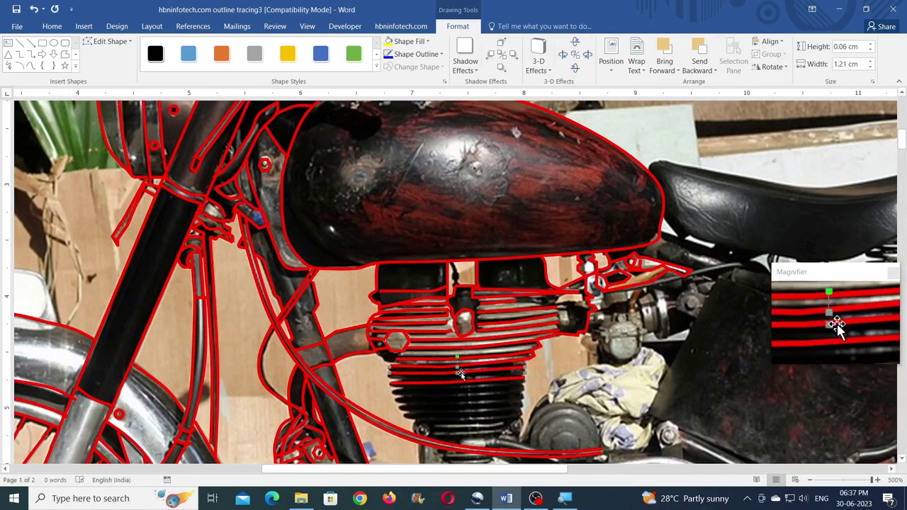
# Trace two upper cylinder fins with Freeform lines about 0.06 by 1.2 cm and 0.04 by 1.12 cm, and edit the second line's points
pyautogui.click(65, 54)
pyautogui.doubleClick(526, 386)
pyautogui.click(64, 54)
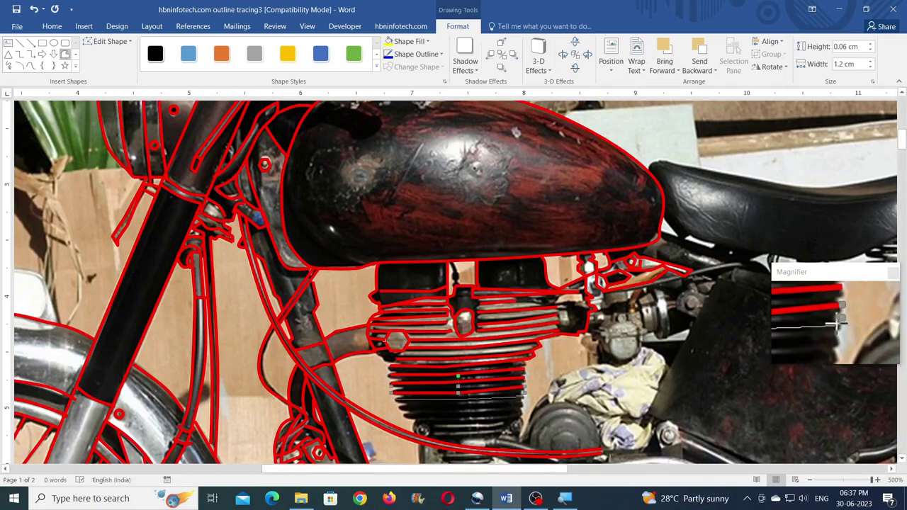
pyautogui.click(108, 42)
pyautogui.click(113, 56)
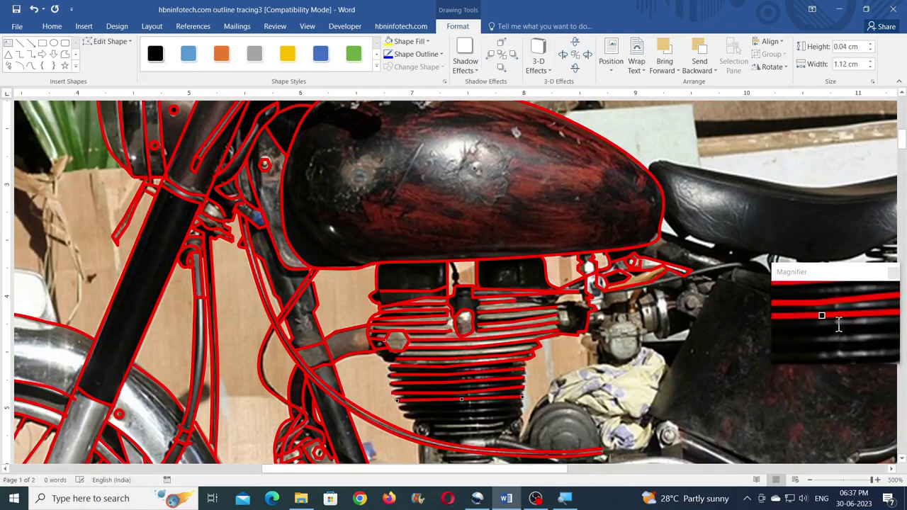
# Trace the next cylinder fin down with a Freeform line and adjust its points to about 0.04 by 1.09 cm
pyautogui.click(65, 54)
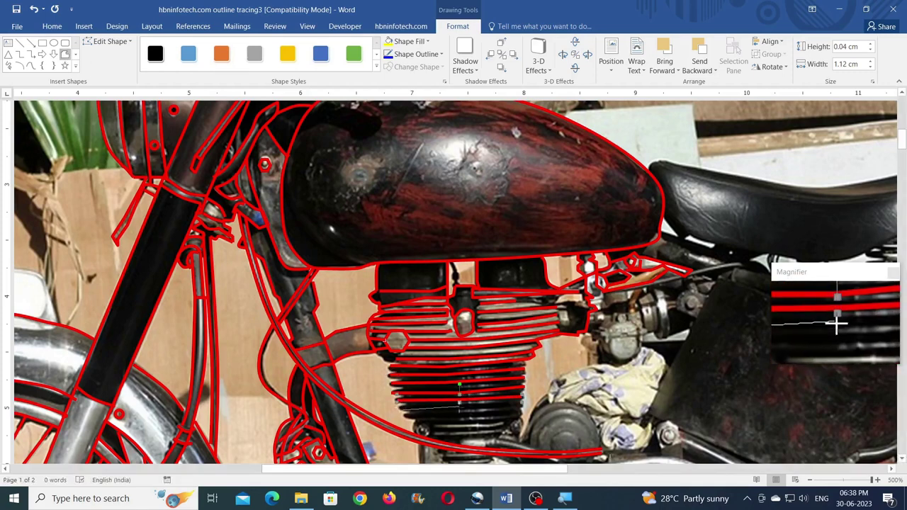
pyautogui.click(108, 42)
pyautogui.click(113, 56)
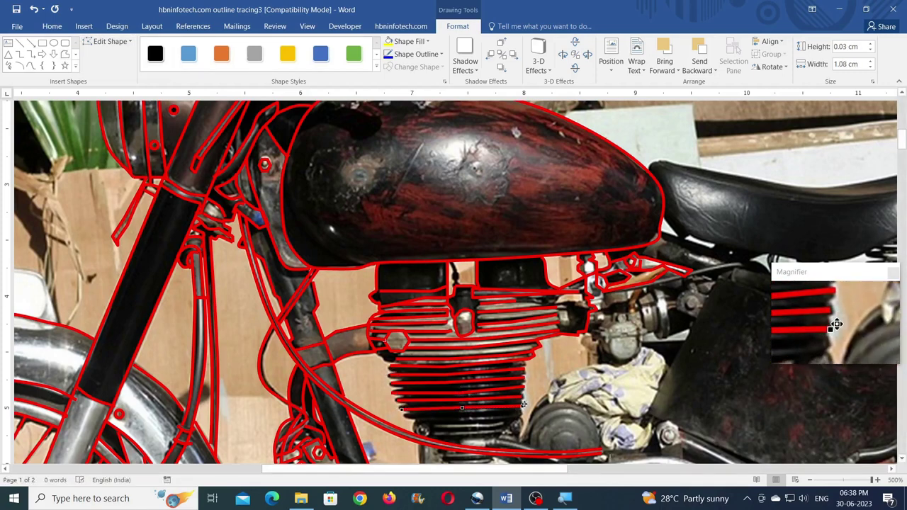
pyautogui.moveTo(522, 406); pyautogui.dragTo(523, 404)
# Trace the next two lower cylinder fins with Freeform lines, ending the second just above the rear base bolt
pyautogui.click(64, 53)
pyautogui.click(404, 417)
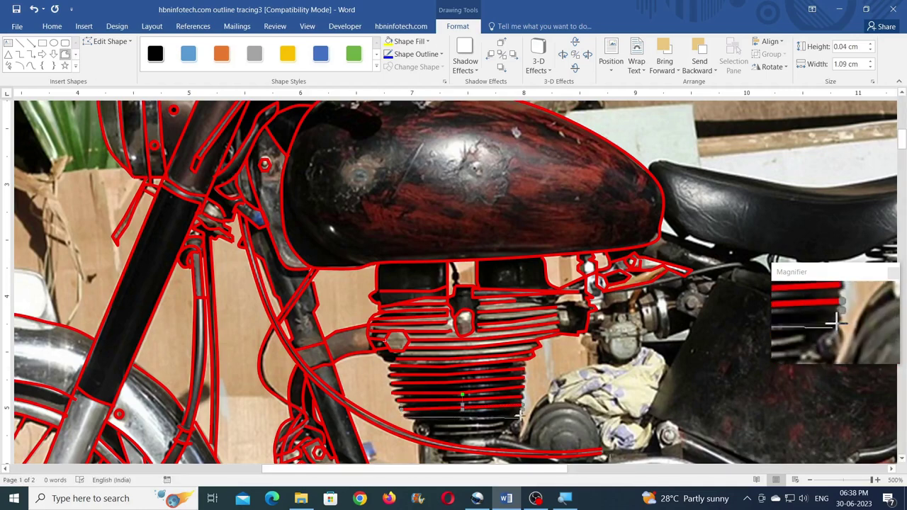
pyautogui.doubleClick(522, 413)
pyautogui.click(64, 54)
pyautogui.click(429, 425)
pyautogui.doubleClick(516, 421)
# Trace the bottom cylinder fin with Freeform and outline the bolts at both ends of the base, the rear one about 0.14 by 0.13 cm
pyautogui.click(65, 54)
pyautogui.click(429, 436)
pyautogui.doubleClick(505, 432)
pyautogui.moveTo(157, 147); pyautogui.dragTo(516, 423)
pyautogui.click(64, 54)
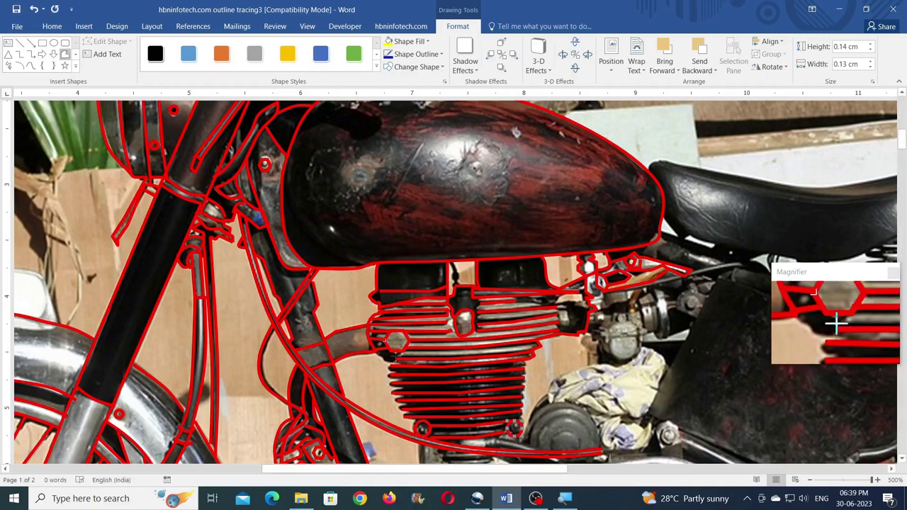
pyautogui.press('Escape')
pyautogui.press('Delete')
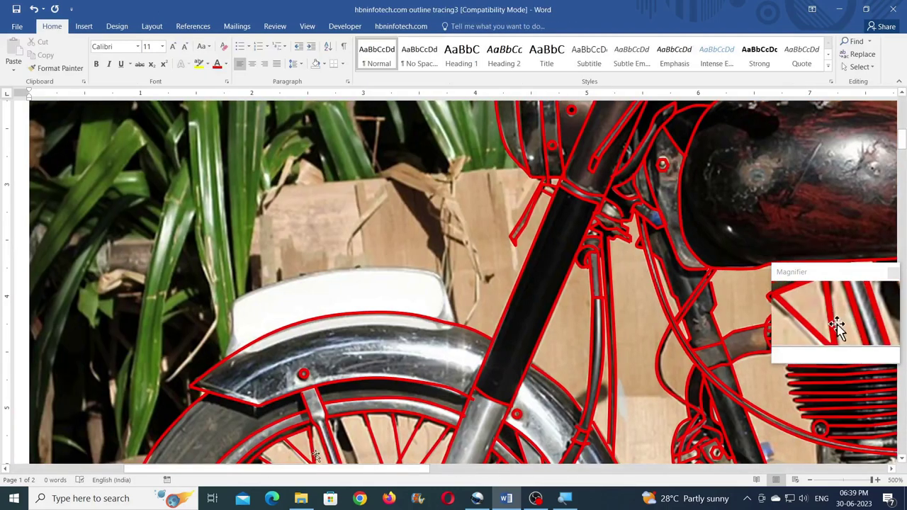
# Trace the cylinder's front edge along the fin tips with Freeform, down to the front base bolt, about 0.52 by 0.19 cm
pyautogui.moveTo(315, 468); pyautogui.dragTo(496, 468)
pyautogui.scroll(-2, 358, 345)
pyautogui.click(293, 225)
pyautogui.click(458, 26)
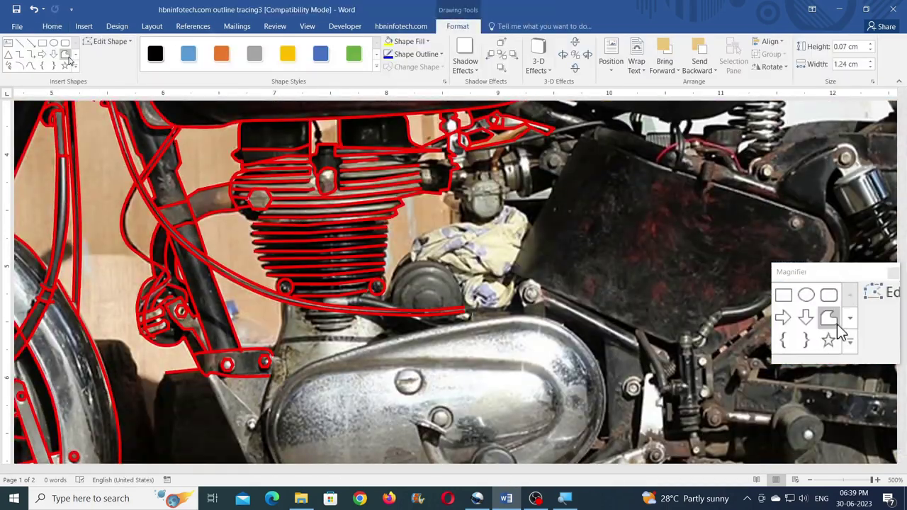
pyautogui.click(65, 54)
pyautogui.doubleClick(260, 231)
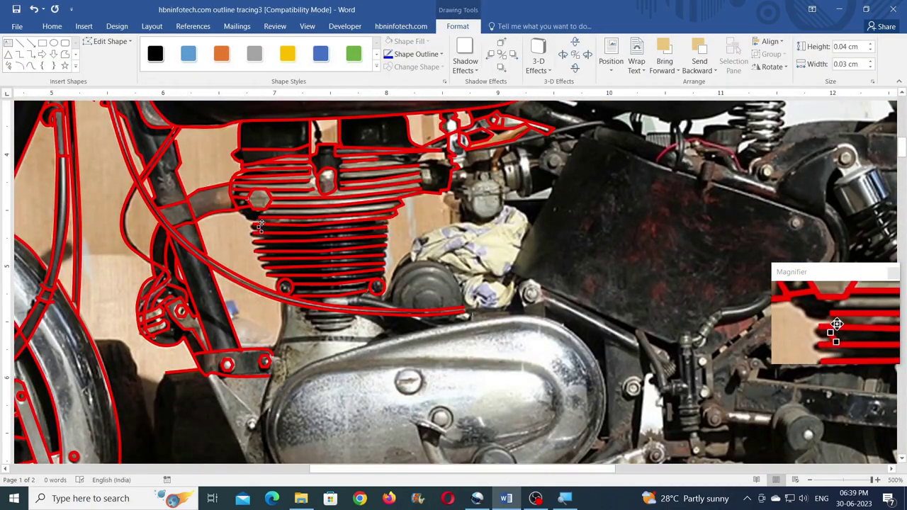
pyautogui.moveTo(262, 232); pyautogui.dragTo(279, 281)
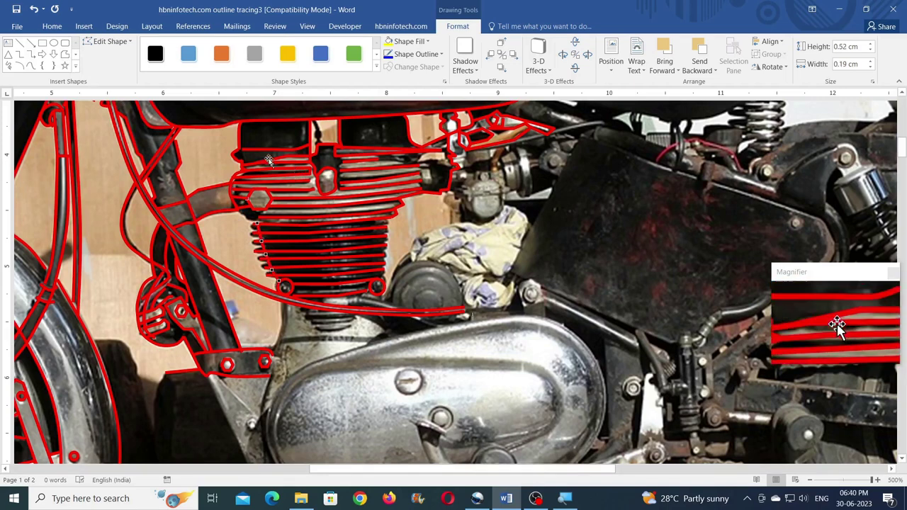
# Join the upper fin tips on the cylinder's rear edge with small Freeform outlines about 0.07 by 0.03 cm and 0.08 by 0.06 cm
pyautogui.click(64, 53)
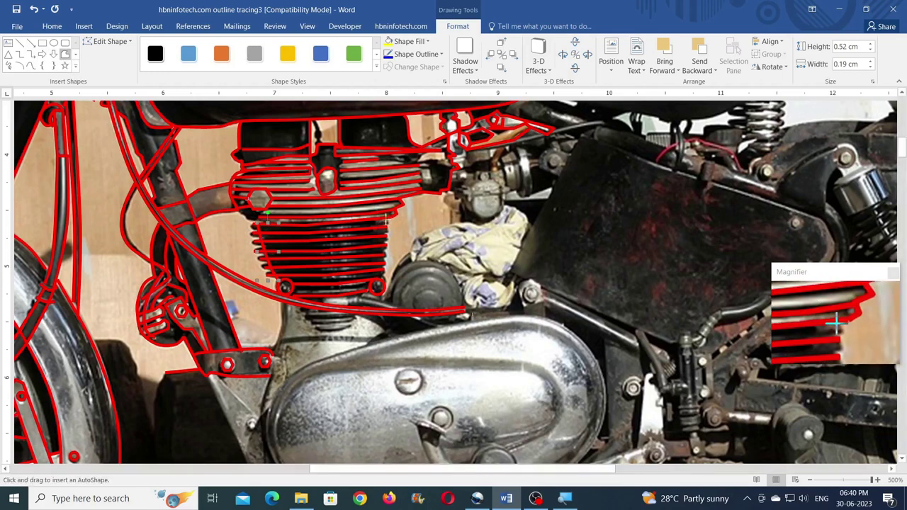
pyautogui.doubleClick(388, 227)
pyautogui.click(65, 55)
pyautogui.click(387, 229)
pyautogui.doubleClick(387, 236)
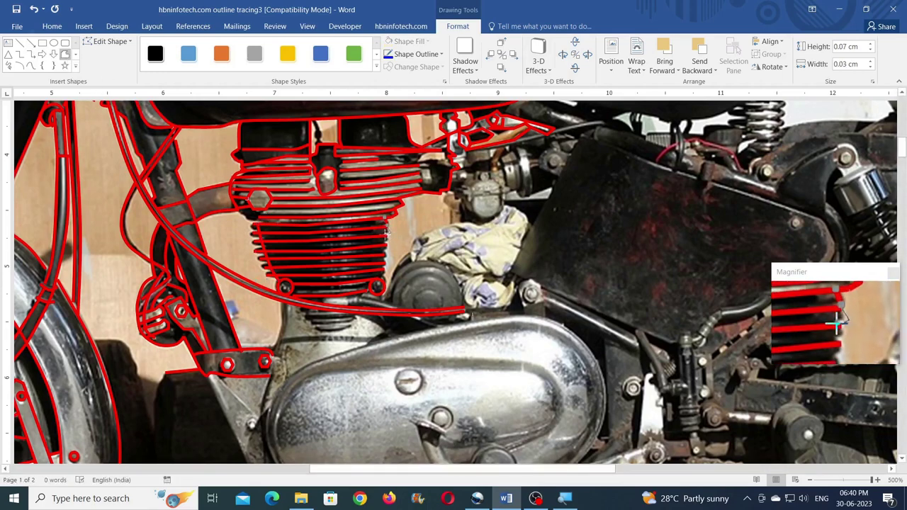
pyautogui.click(386, 236)
pyautogui.click(392, 240)
pyautogui.doubleClick(386, 244)
pyautogui.click(65, 54)
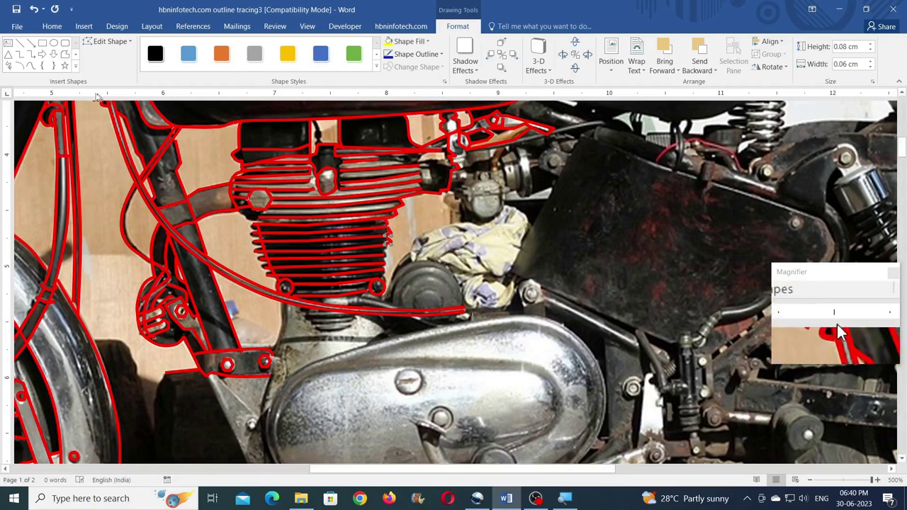
# Draw short freeform segments closing the right-hand ends of the lower cylinder cooling fins
pyautogui.click(387, 244)
pyautogui.click(391, 248)
pyautogui.click(385, 253)
pyautogui.press('Escape')
pyautogui.click(65, 54)
pyautogui.click(387, 257)
pyautogui.click(383, 263)
pyautogui.press('Escape')
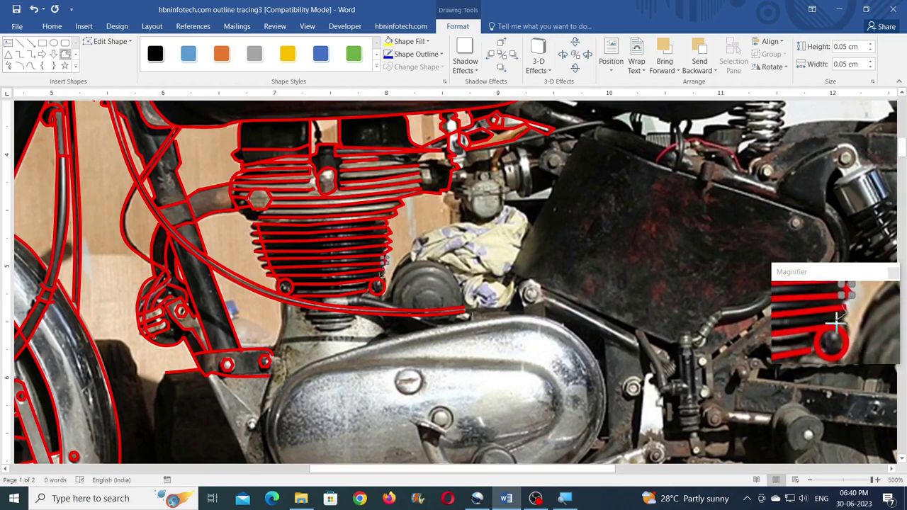
# Draw short freeform segments joining the left-hand ends of the cylinder's middle cooling fins
pyautogui.click(270, 264)
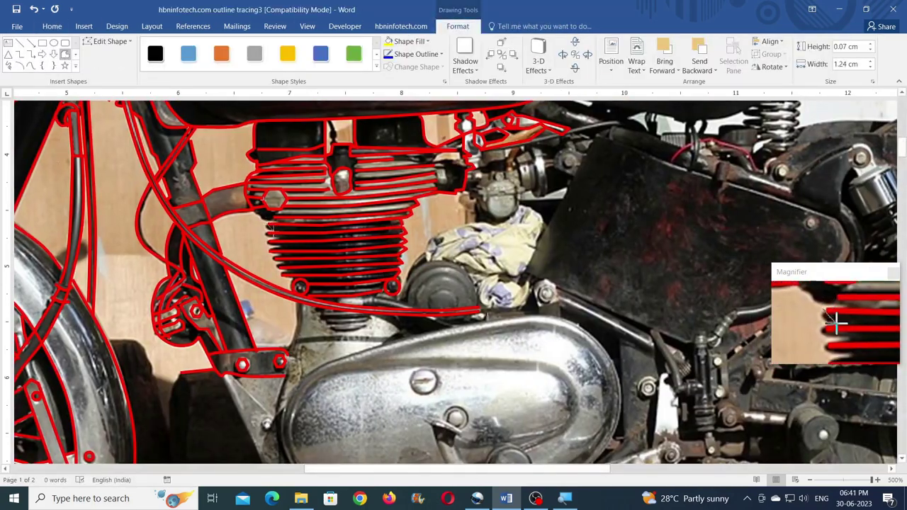
pyautogui.click(65, 55)
pyautogui.click(267, 232)
pyautogui.doubleClick(281, 241)
pyautogui.click(65, 54)
pyautogui.click(269, 245)
pyautogui.doubleClick(287, 250)
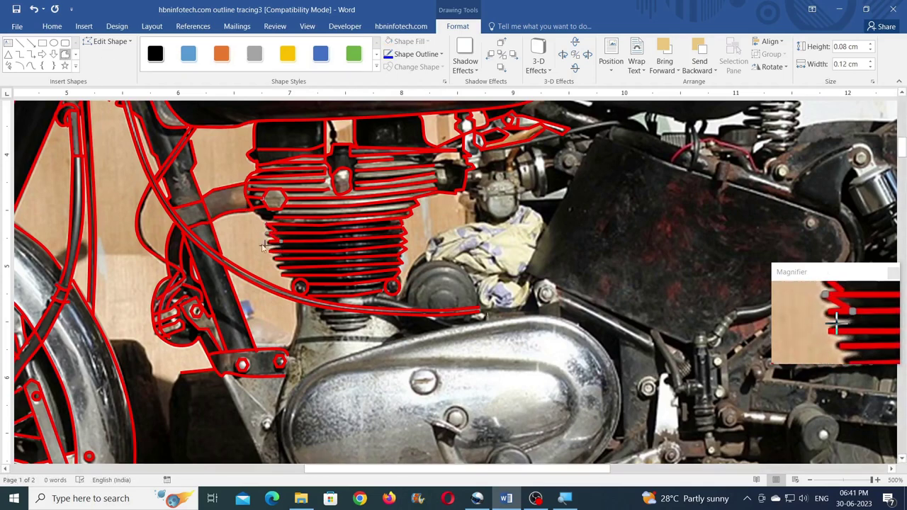
# Continue the zigzag of freeform segments down the left-hand tips of the lowest cooling fins to the base bolt
pyautogui.click(65, 54)
pyautogui.click(268, 252)
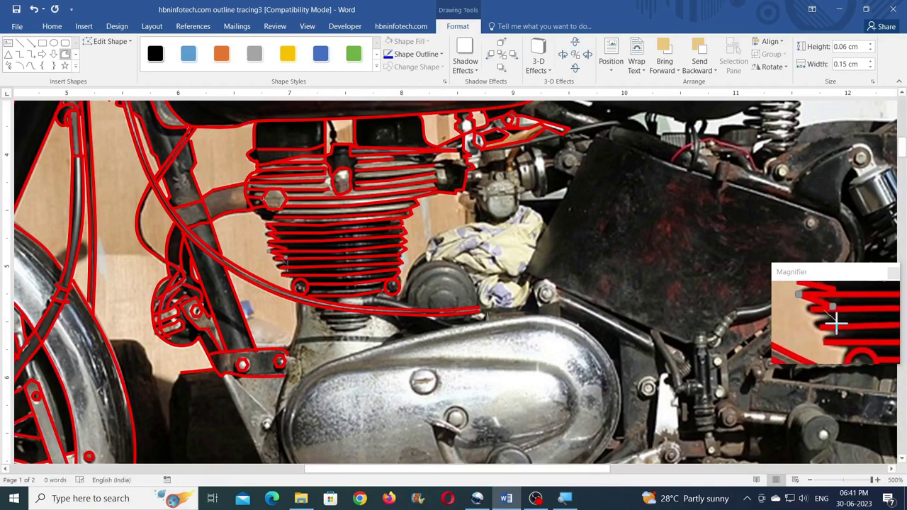
pyautogui.click(286, 266)
pyautogui.doubleClick(291, 273)
pyautogui.click(65, 55)
pyautogui.click(291, 275)
pyautogui.doubleClick(297, 282)
# Trace the crankcase's front edge from below the cylinder down to the engine mount with a curve
pyautogui.click(31, 66)
pyautogui.click(296, 302)
pyautogui.click(296, 322)
pyautogui.click(294, 341)
pyautogui.doubleClick(287, 352)
# Trace the tube at the cylinder's base with a curve about 0.14 × 0.52 cm and edit its points
pyautogui.click(31, 66)
pyautogui.click(365, 295)
pyautogui.click(388, 299)
pyautogui.doubleClick(418, 309)
pyautogui.click(125, 43)
pyautogui.click(122, 55)
# Draw a curve about 0.19 × 0.36 cm along the crankcase shoulder below the cable and edit its points
pyautogui.click(30, 65)
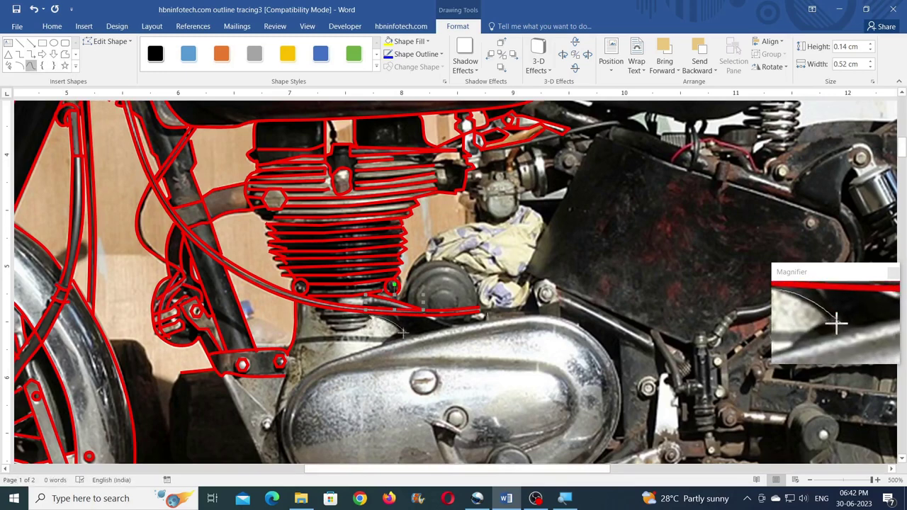
pyautogui.click(110, 41)
pyautogui.click(106, 55)
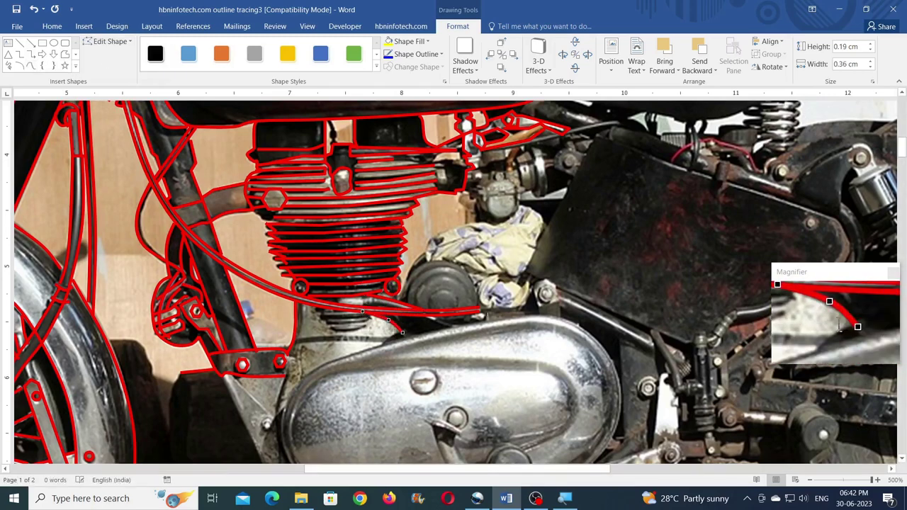
# Trace the cloth's upper outline and the rounded carburettor bowl above it with curves
pyautogui.click(30, 65)
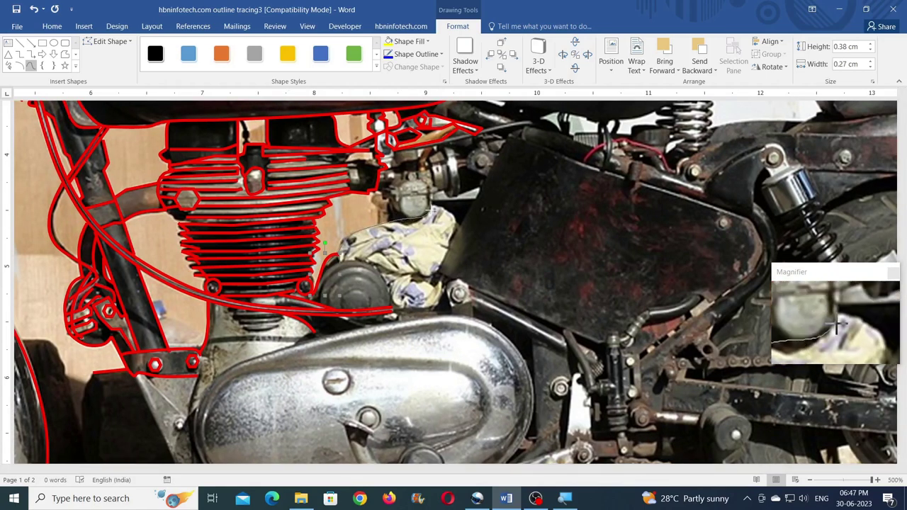
pyautogui.doubleClick(456, 226)
pyautogui.click(30, 65)
pyautogui.doubleClick(410, 218)
pyautogui.click(30, 65)
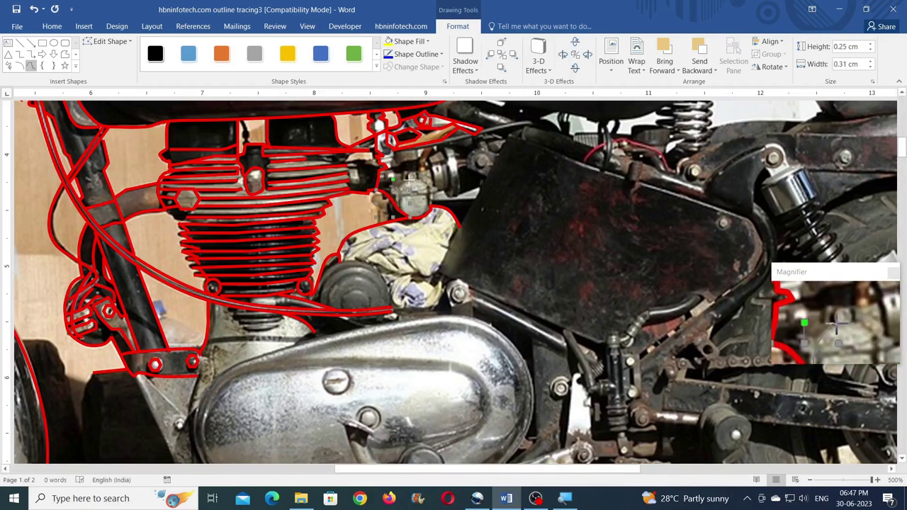
pyautogui.doubleClick(429, 208)
# Draw freeform lines from the carburettor bowl toward the black side box, the longer one about 0.09 × 0.31 cm
pyautogui.click(65, 54)
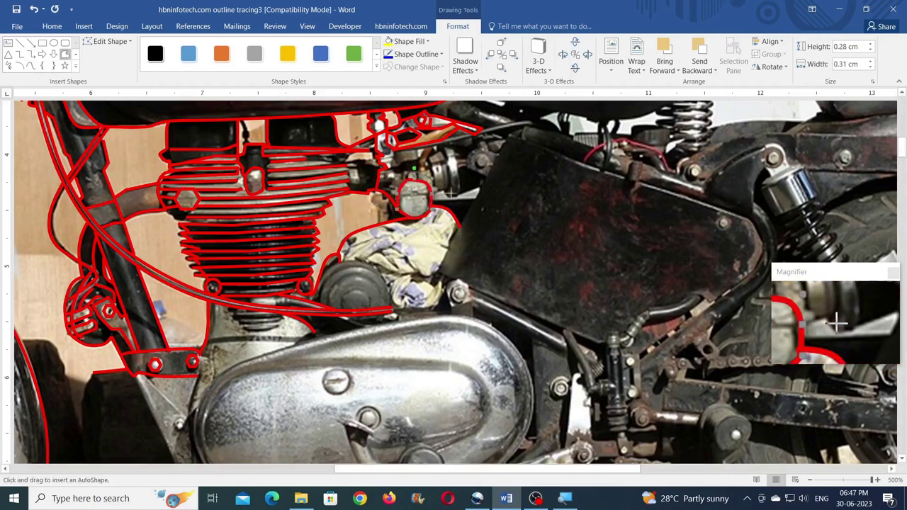
pyautogui.click(64, 53)
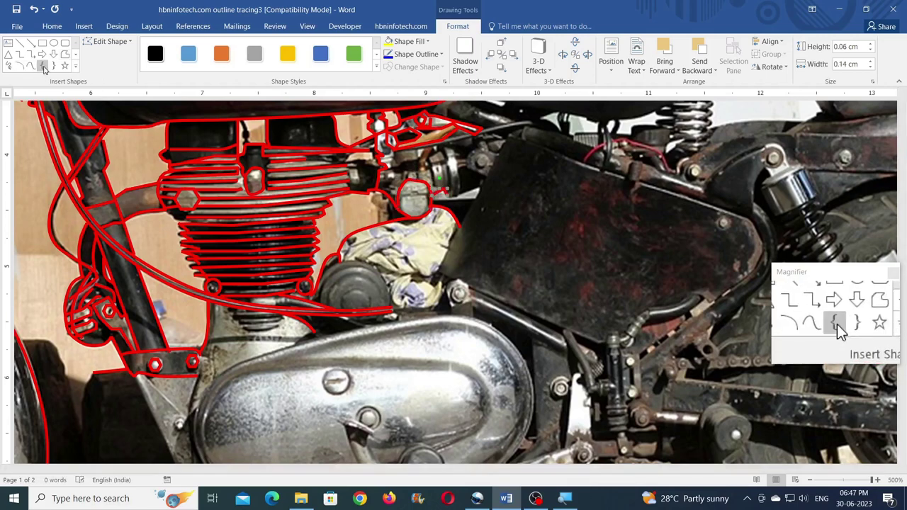
pyautogui.doubleClick(480, 190)
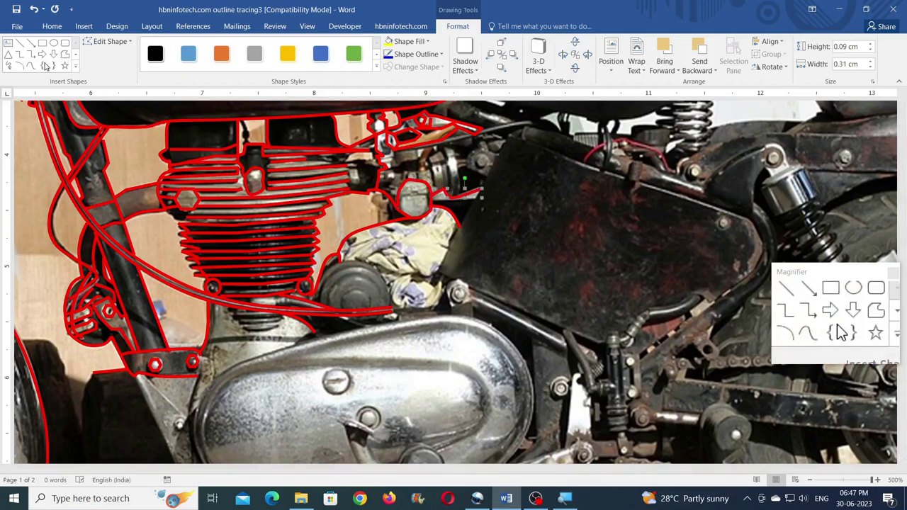
# Trace the curved edges of the carburettor's intake ring and adjust a point on the taller curve
pyautogui.click(65, 54)
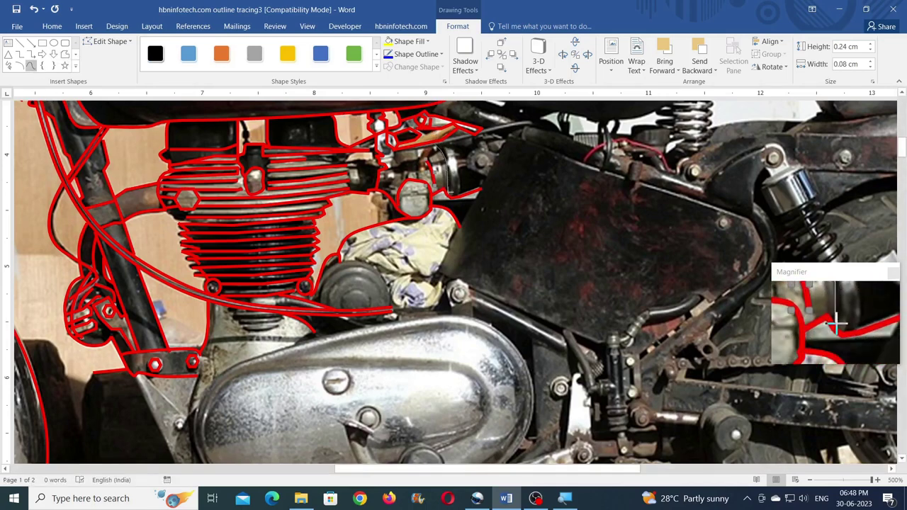
pyautogui.click(450, 191)
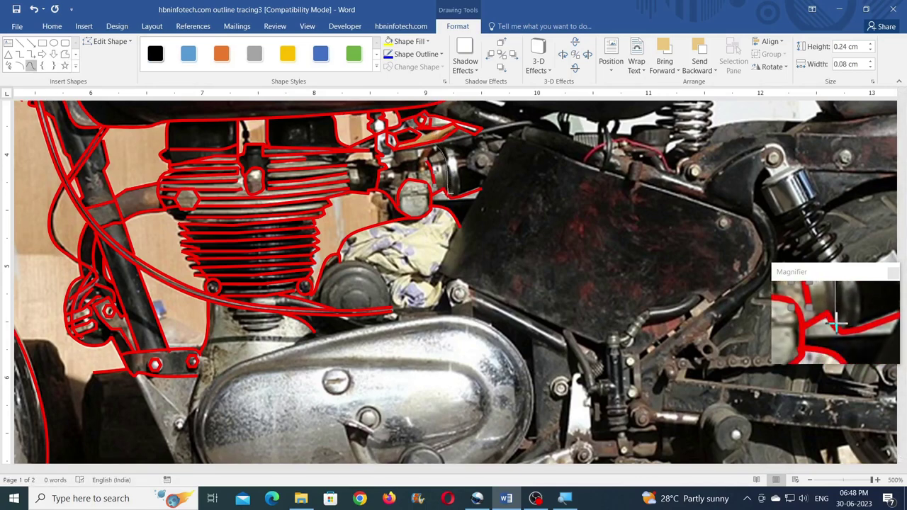
pyautogui.doubleClick(430, 164)
pyautogui.moveTo(450, 184); pyautogui.dragTo(450, 173)
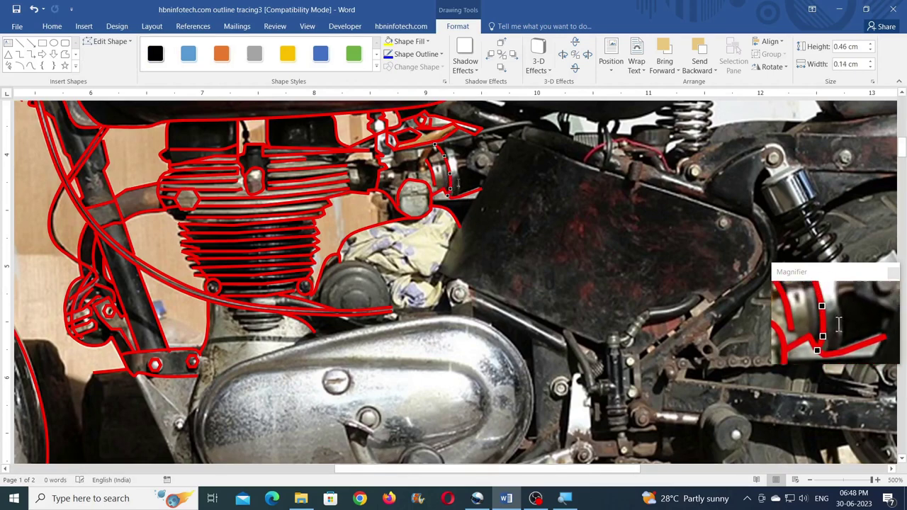
pyautogui.click(30, 65)
pyautogui.moveTo(457, 169); pyautogui.dragTo(460, 196)
# Draw curves around the rounded bolt mount between the intake ring and the black side box
pyautogui.click(30, 65)
pyautogui.moveTo(482, 150); pyautogui.dragTo(469, 168)
pyautogui.click(30, 65)
pyautogui.moveTo(476, 138); pyautogui.dragTo(498, 156)
pyautogui.doubleClick(498, 156)
# Trace the frame tube above the carburettor with a freeform line ending at the side box's top corner
pyautogui.click(66, 54)
pyautogui.click(436, 144)
pyautogui.click(524, 121)
pyautogui.click(536, 124)
pyautogui.doubleClick(544, 133)
# Add short freeform lines between the intake ring and the bolt mount, and trace the ring's rear edge
pyautogui.click(66, 54)
pyautogui.click(489, 177)
pyautogui.doubleClick(469, 167)
pyautogui.click(66, 55)
pyautogui.click(460, 165)
pyautogui.doubleClick(469, 165)
pyautogui.click(65, 55)
pyautogui.moveTo(459, 196); pyautogui.dragTo(447, 143)
# Draw short freeform lines for the bracket between the bolt mount and the upper frame tube
pyautogui.click(66, 55)
pyautogui.click(509, 139)
pyautogui.doubleClick(485, 143)
pyautogui.click(66, 54)
pyautogui.click(489, 149)
pyautogui.doubleClick(482, 135)
pyautogui.click(66, 55)
pyautogui.click(491, 133)
pyautogui.doubleClick(509, 139)
# Trace the black side box's front edge down to the rear engine-mount bolt with a freeform line
pyautogui.click(66, 55)
pyautogui.click(508, 139)
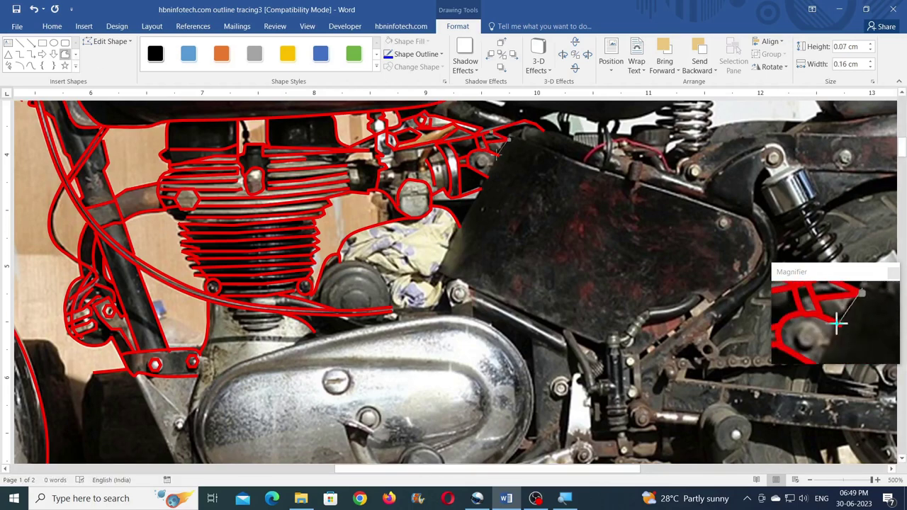
pyautogui.moveTo(488, 173)
pyautogui.mouseDown()
pyautogui.moveTo(439, 272)
pyautogui.moveTo(457, 284)
pyautogui.mouseUp()
pyautogui.doubleClick(457, 282)
# Trace the round cover beneath the cloth with an outer curve about 0.42 × 0.63 cm, edit its points, and add inner arcs
pyautogui.click(31, 66)
pyautogui.click(319, 302)
pyautogui.moveTo(327, 275)
pyautogui.mouseDown()
pyautogui.moveTo(347, 264)
pyautogui.moveTo(381, 276)
pyautogui.moveTo(391, 310)
pyautogui.mouseUp()
pyautogui.click(110, 41)
pyautogui.click(121, 71)
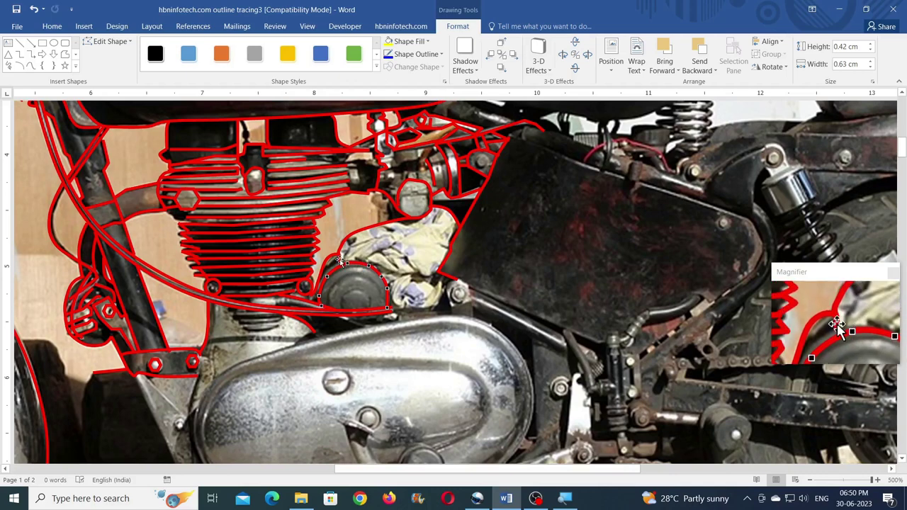
pyautogui.click(30, 65)
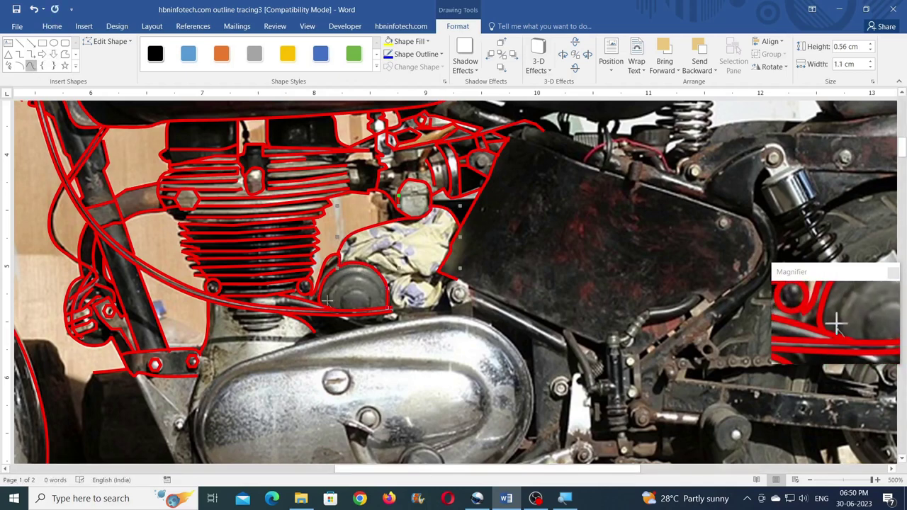
pyautogui.moveTo(383, 307)
pyautogui.mouseDown()
pyautogui.moveTo(342, 307)
pyautogui.moveTo(358, 288)
pyautogui.moveTo(369, 309)
pyautogui.mouseUp()
# Trace the upper and front outline of the chrome engine cover with a curve about 1.32 × 2.72 cm
pyautogui.click(30, 65)
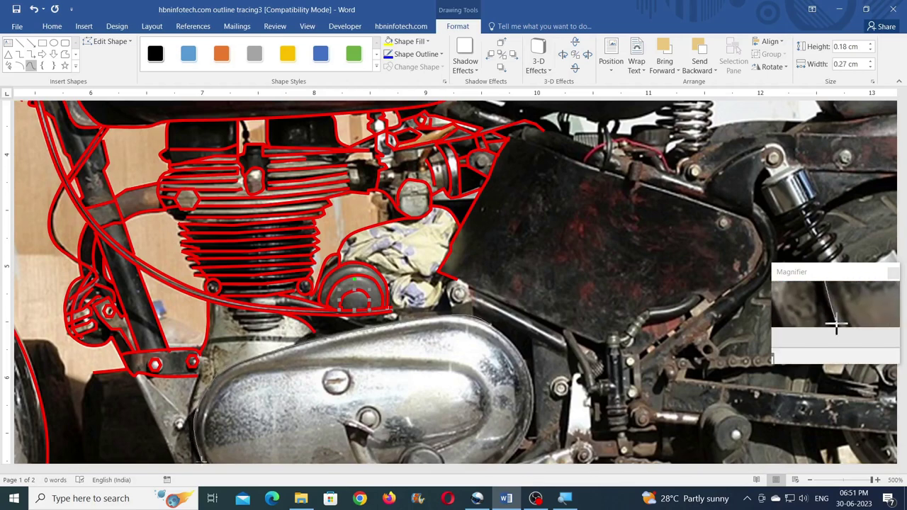
pyautogui.doubleClick(201, 461)
# Outline the small bracket and bolt at the rear engine mount above the chrome cover
pyautogui.click(65, 54)
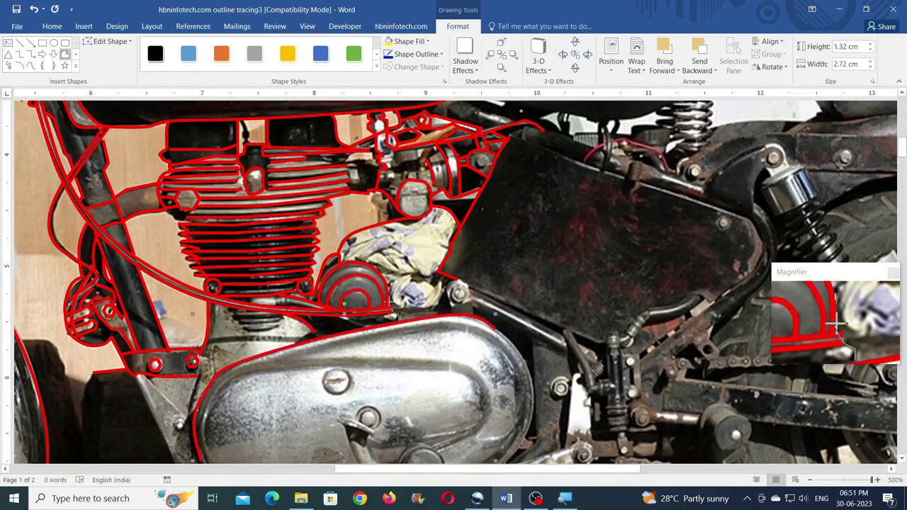
pyautogui.click(64, 54)
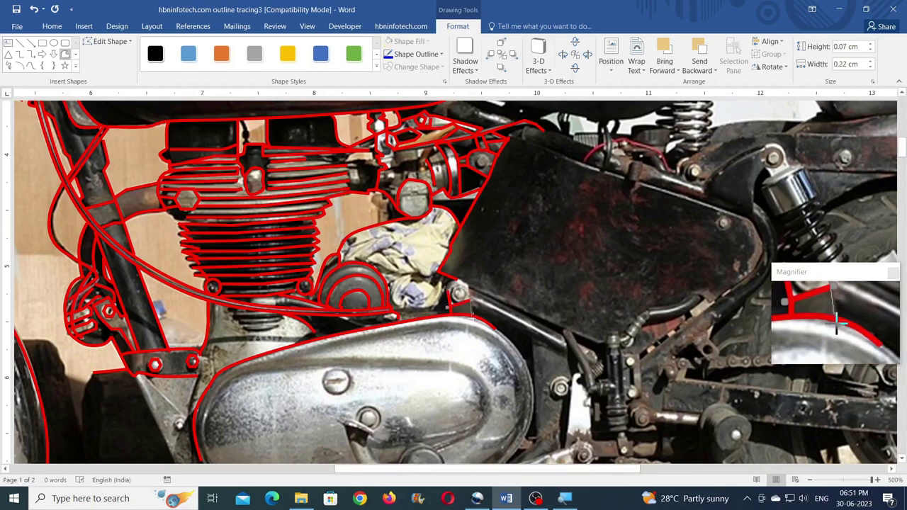
pyautogui.click(31, 64)
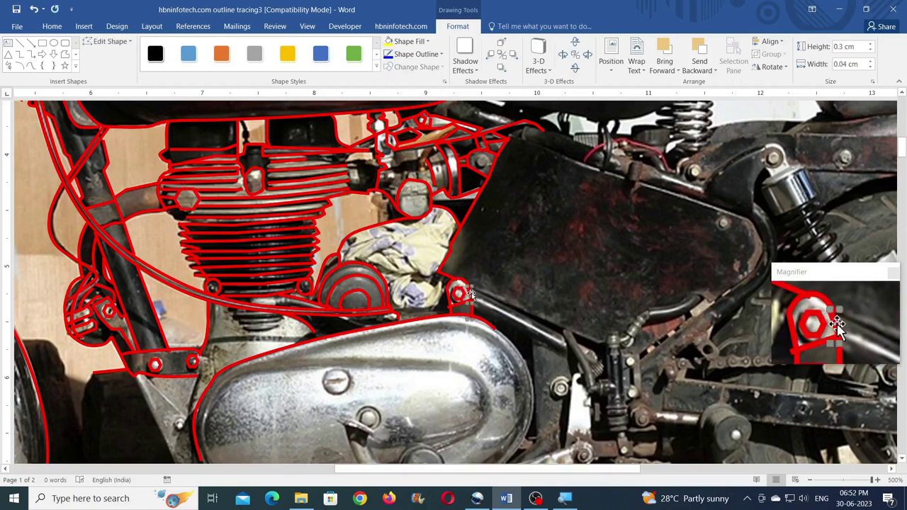
# Trace the black side box's lower edge with a freeform line about 0.51 × 1.24 cm
pyautogui.click(66, 55)
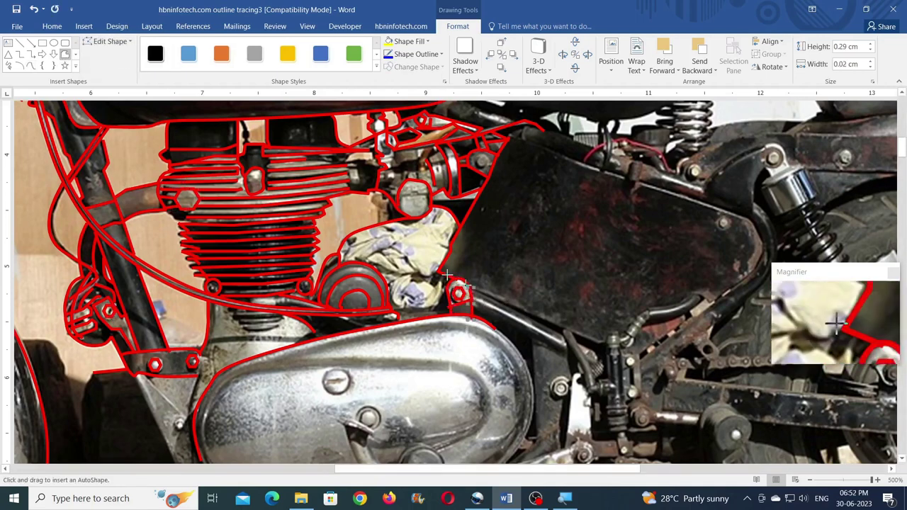
pyautogui.doubleClick(608, 342)
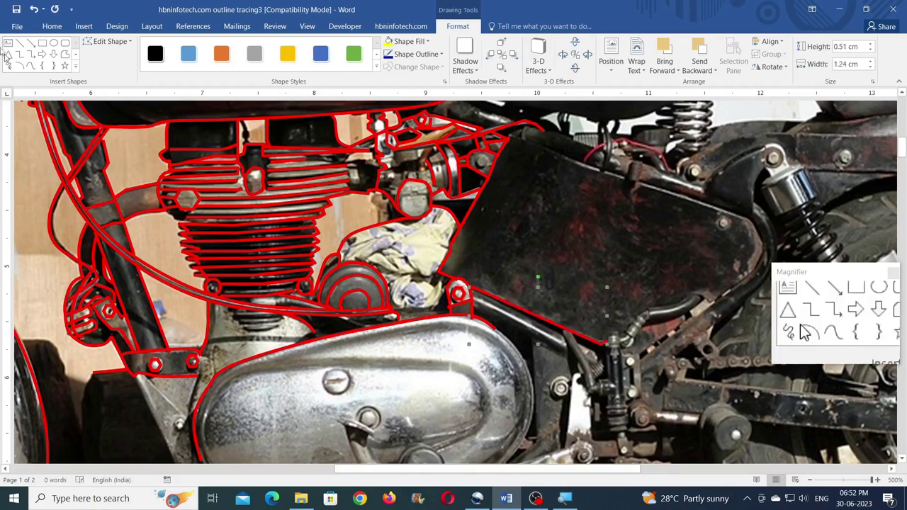
# Trace the cloth's lower fold with a curve and close its edge beside the engine mount with freeform lines
pyautogui.click(29, 65)
pyautogui.doubleClick(432, 306)
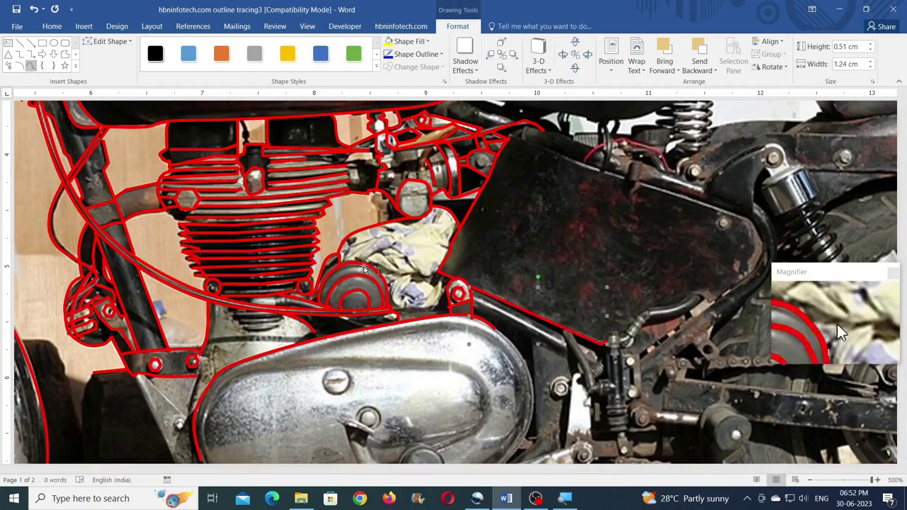
pyautogui.doubleClick(435, 277)
pyautogui.click(66, 54)
pyautogui.click(438, 268)
pyautogui.click(431, 282)
pyautogui.doubleClick(444, 289)
# Trace the lower edge of the frame tube running from the rear engine mount beneath the side box
pyautogui.click(66, 55)
pyautogui.click(474, 300)
pyautogui.doubleClick(569, 347)
# Outline the slanted strut below the side box and the neighbouring linkage plate and hose with freeform lines
pyautogui.click(570, 348)
pyautogui.click(581, 372)
pyautogui.doubleClick(589, 395)
pyautogui.click(64, 54)
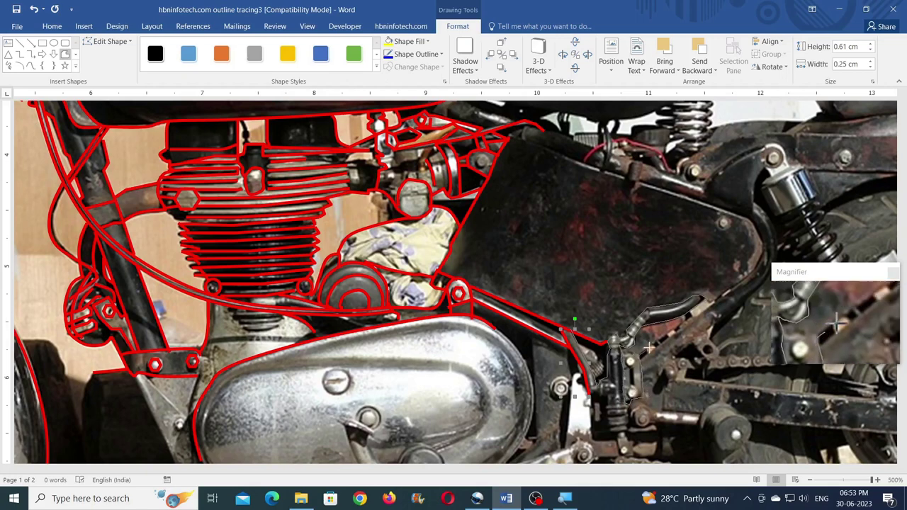
pyautogui.click(636, 321)
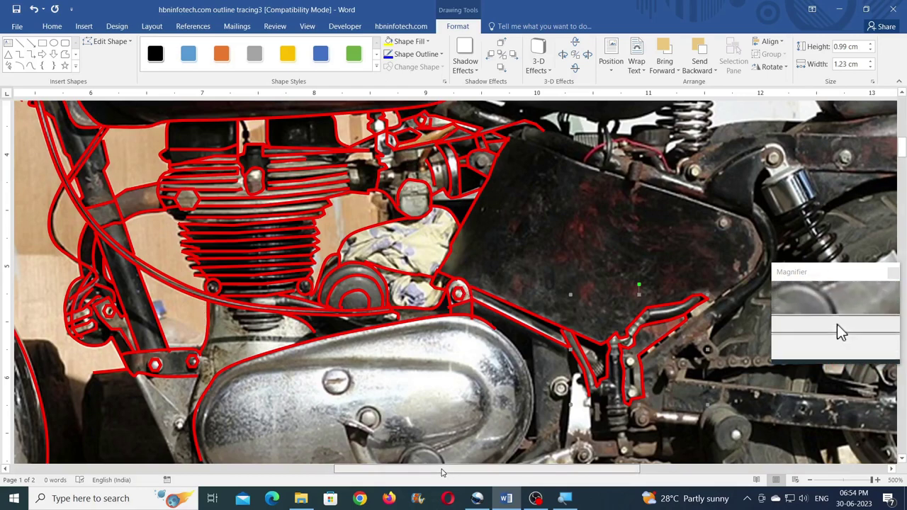
# Place small bolt shapes on the side box, the linkage plate, the rear engine mount and the bolt behind the chrome cover
pyautogui.moveTo(441, 470); pyautogui.dragTo(398, 470)
pyautogui.doubleClick(30, 276)
pyautogui.hscroll(6, 850, 228)
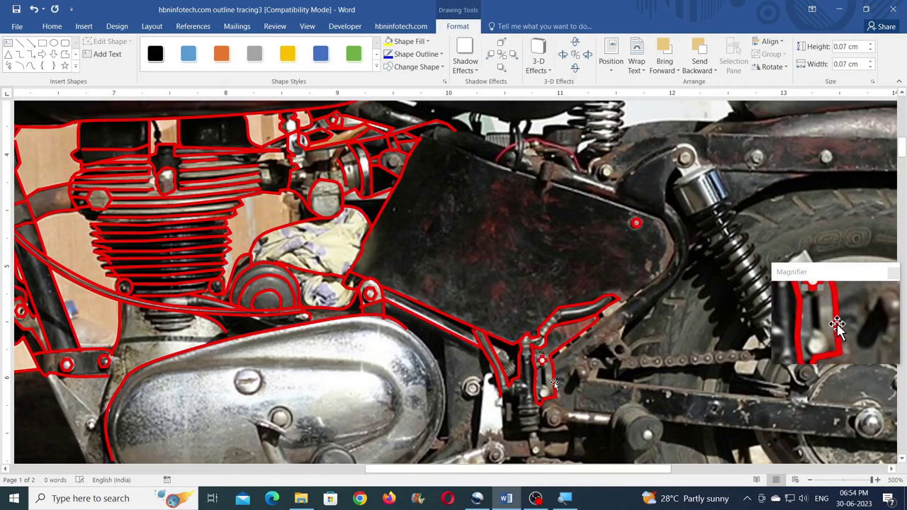
pyautogui.doubleClick(544, 393)
pyautogui.doubleClick(370, 291)
pyautogui.doubleClick(474, 388)
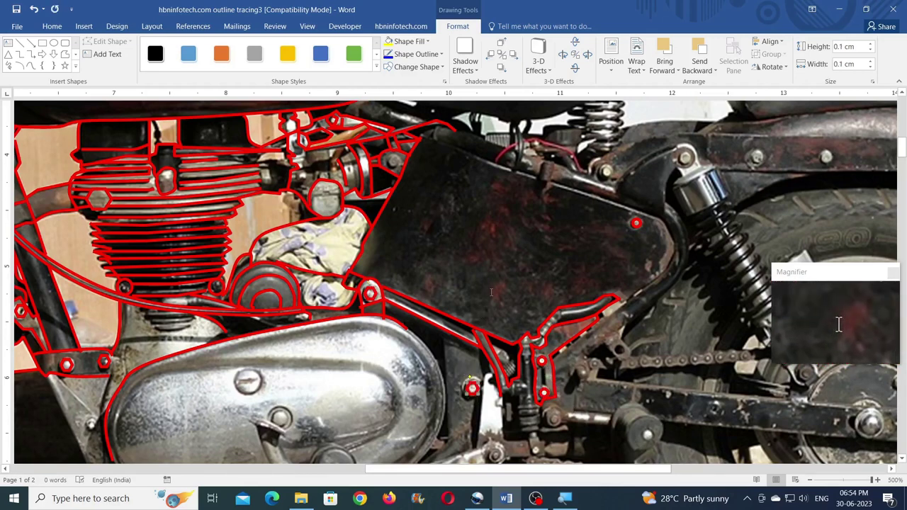
# Trace one continuous curve along the engine's underside, around the side stand and back to the foot lever's pivot
pyautogui.scroll(1, 491, 292)
pyautogui.scroll(-2, 214, 251)
pyautogui.moveTo(395, 470); pyautogui.dragTo(343, 470)
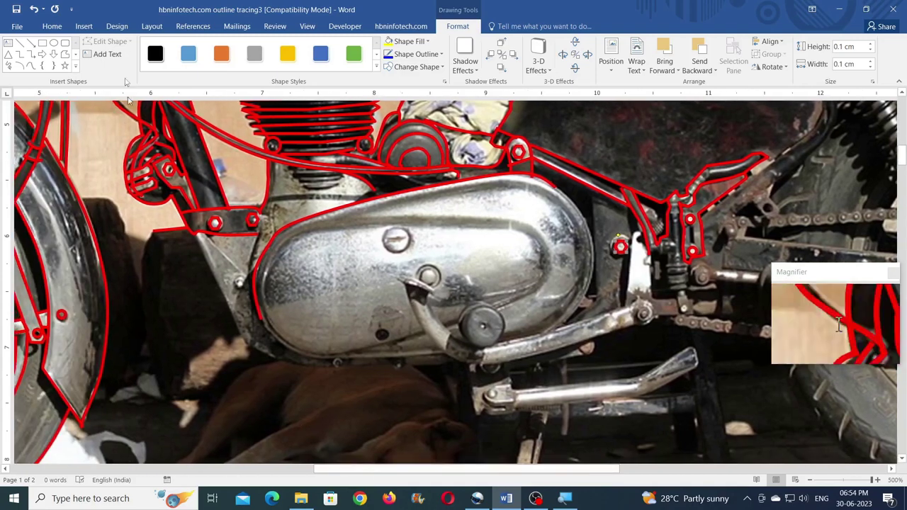
pyautogui.click(31, 65)
pyautogui.moveTo(204, 262)
pyautogui.mouseDown()
pyautogui.moveTo(244, 328)
pyautogui.moveTo(294, 366)
pyautogui.moveTo(457, 360)
pyautogui.mouseUp()
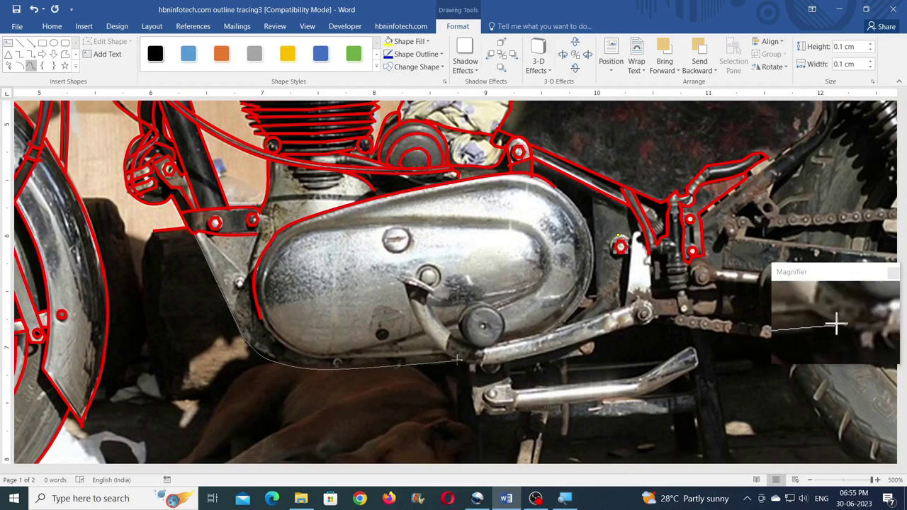
pyautogui.moveTo(470, 394)
pyautogui.mouseDown()
pyautogui.moveTo(478, 419)
pyautogui.moveTo(567, 408)
pyautogui.moveTo(641, 396)
pyautogui.moveTo(693, 365)
pyautogui.mouseUp()
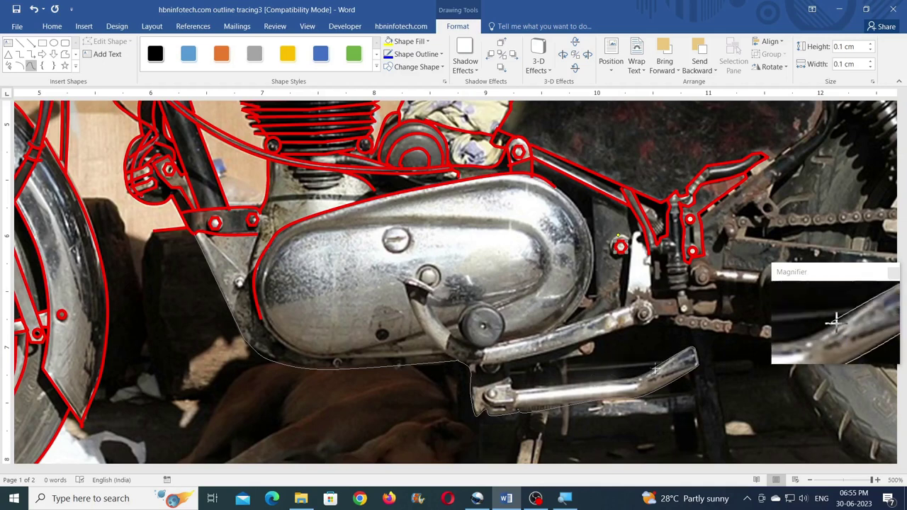
pyautogui.moveTo(640, 377); pyautogui.dragTo(568, 384)
pyautogui.moveTo(509, 379)
pyautogui.mouseDown()
pyautogui.moveTo(599, 347)
pyautogui.moveTo(595, 339)
pyautogui.moveTo(624, 327)
pyautogui.moveTo(677, 326)
pyautogui.mouseUp()
# Place a 0.1 cm bolt shape on the front engine plate and draw a line linking it to the mount above
pyautogui.click(255, 219)
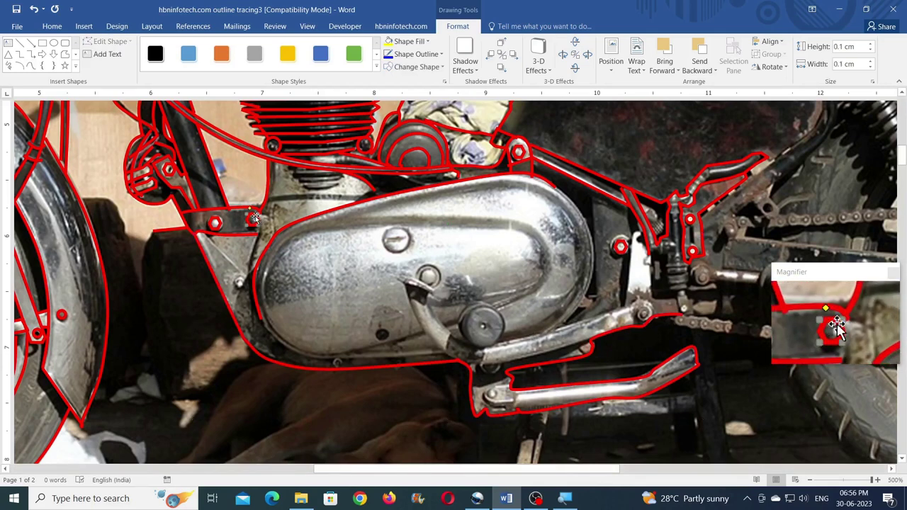
pyautogui.click(239, 283)
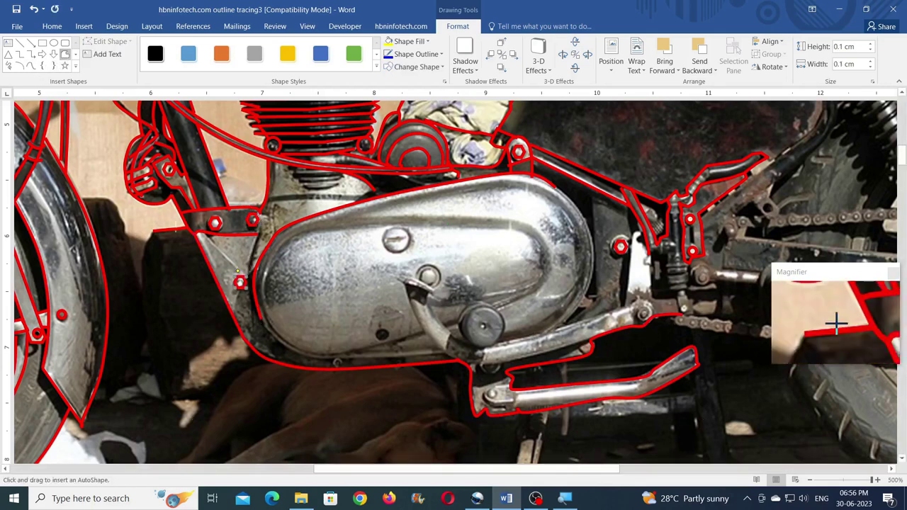
pyautogui.doubleClick(248, 275)
# Trace the engine plate's inner edge and the chrome cover's lower outline, the latter about 0.38 × 1.77 cm
pyautogui.click(31, 66)
pyautogui.click(258, 233)
pyautogui.moveTo(248, 306)
pyautogui.mouseDown()
pyautogui.moveTo(253, 333)
pyautogui.moveTo(259, 321)
pyautogui.moveTo(327, 363)
pyautogui.moveTo(458, 358)
pyautogui.mouseUp()
# Trace the front and lower edge of the chrome cover's raised panel, about 1.04 × 1.44 cm, and adjust the curve's points
pyautogui.click(31, 64)
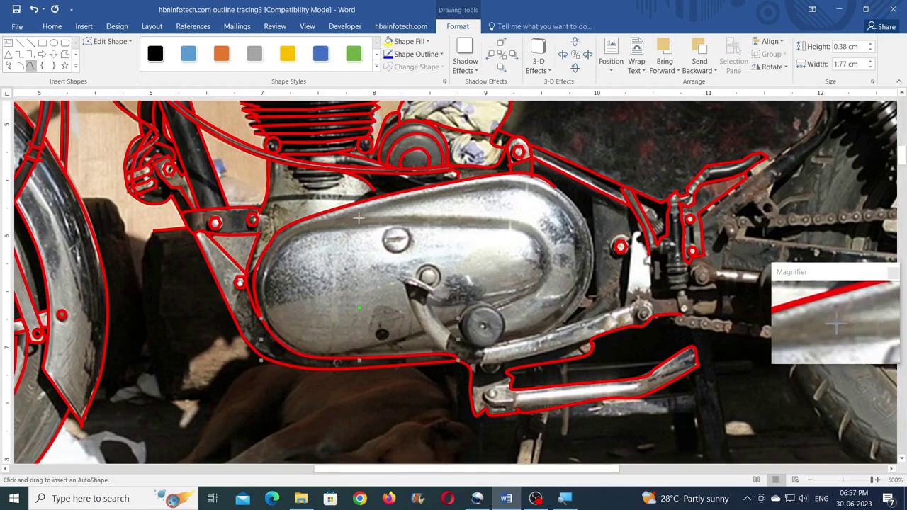
pyautogui.moveTo(272, 325)
pyautogui.mouseDown()
pyautogui.moveTo(361, 354)
pyautogui.moveTo(429, 330)
pyautogui.mouseUp()
pyautogui.click(110, 41)
pyautogui.click(120, 72)
# Trace the raised panel's upper and rear edge, about 0.83 × 2.32 cm, and the 0.04 × 0.16 cm piece between the lever and round rubber
pyautogui.click(30, 65)
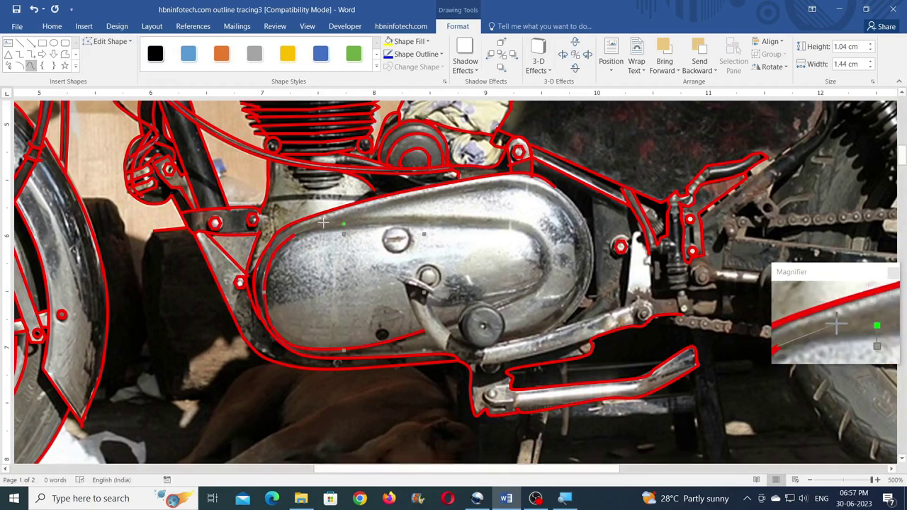
pyautogui.moveTo(494, 222); pyautogui.dragTo(545, 248)
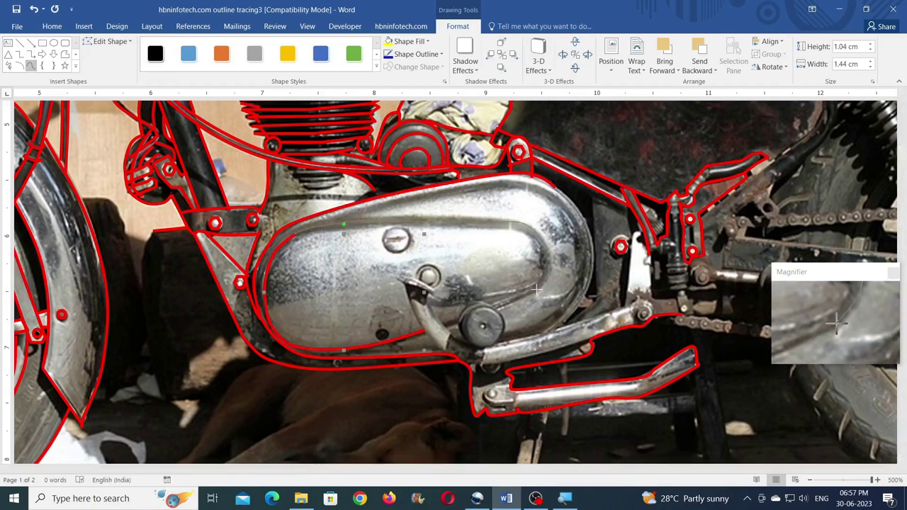
pyautogui.moveTo(496, 308); pyautogui.dragTo(497, 309)
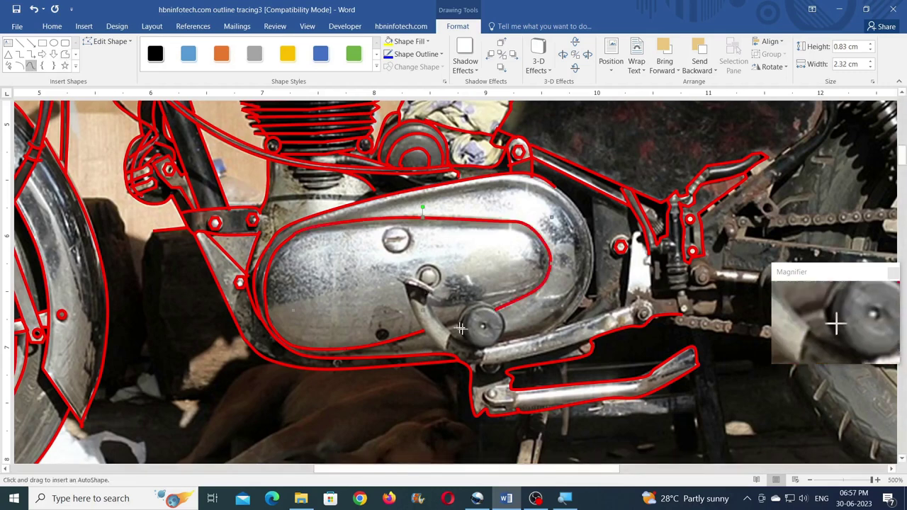
pyautogui.moveTo(444, 325)
pyautogui.mouseDown()
pyautogui.moveTo(485, 304)
pyautogui.moveTo(500, 343)
pyautogui.mouseUp()
# Outline the round rubber pad with a curve and place a copied 0.07 cm bolt shape at its centre
pyautogui.click(31, 65)
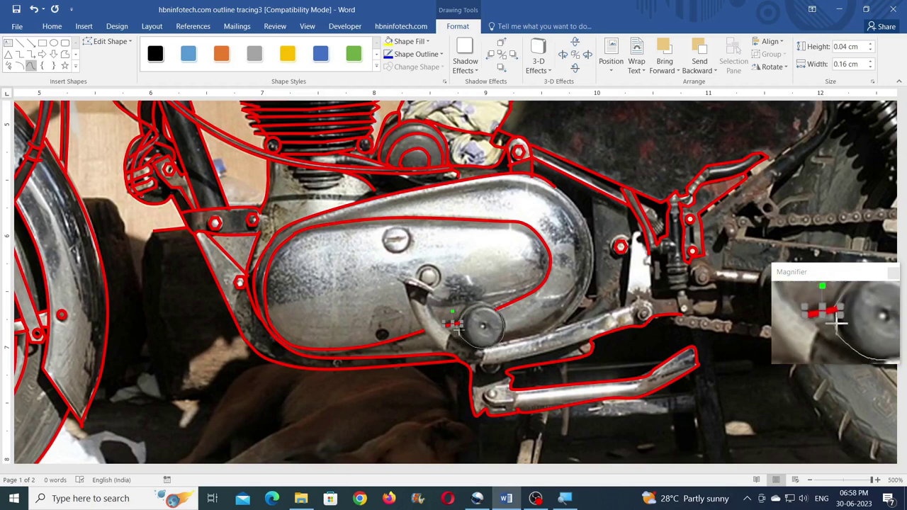
pyautogui.moveTo(458, 328); pyautogui.dragTo(466, 310)
pyautogui.click(689, 220)
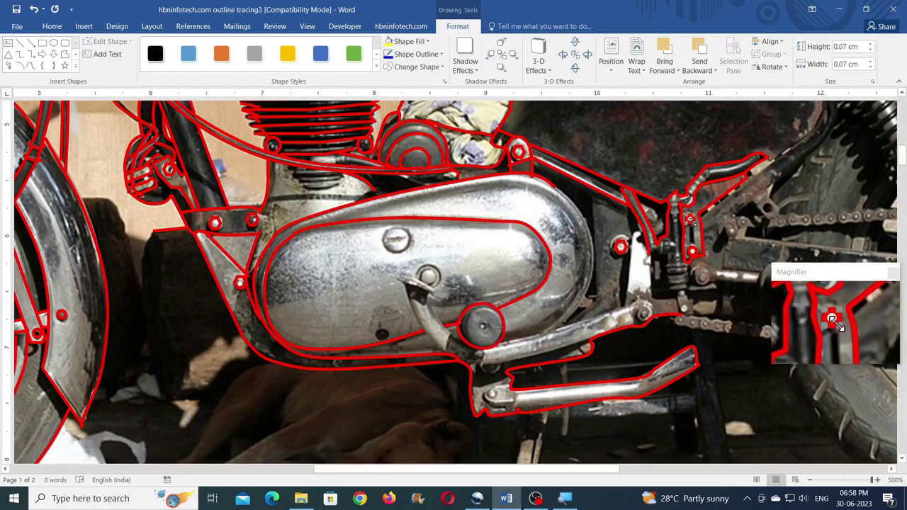
pyautogui.click(482, 327)
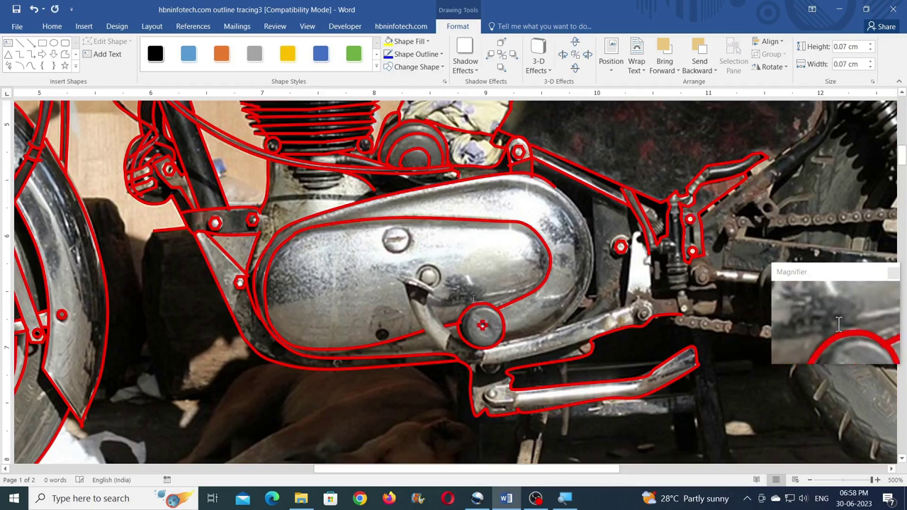
# Circle the chrome cover's slotted screw and place a ring with a 0.1 cm bolt on the curved lever's pivot
pyautogui.click(393, 235)
pyautogui.moveTo(403, 243); pyautogui.dragTo(384, 226)
pyautogui.moveTo(430, 287); pyautogui.dragTo(429, 276)
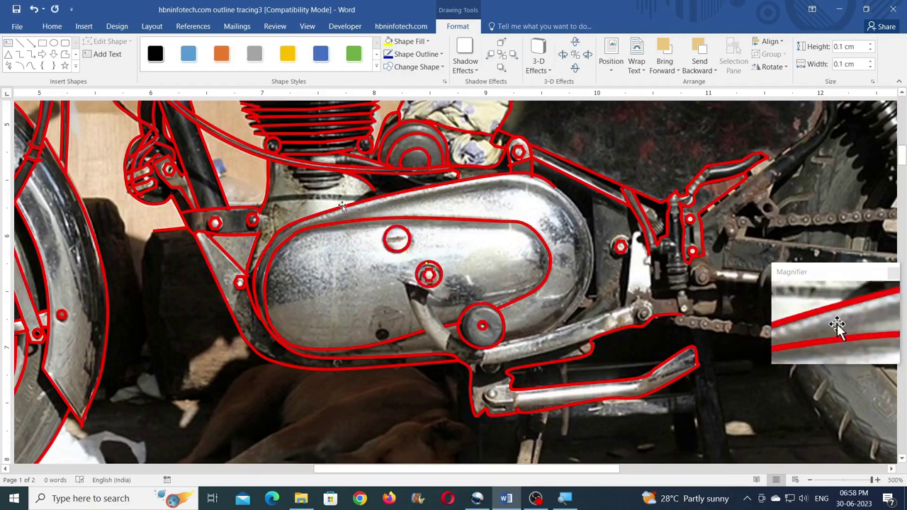
# Trace both sides of the curved lever, the first about 0.66 × 0.42 cm, and the foot lever's upper edge, about 0.45 × 1.67 cm
pyautogui.click(31, 65)
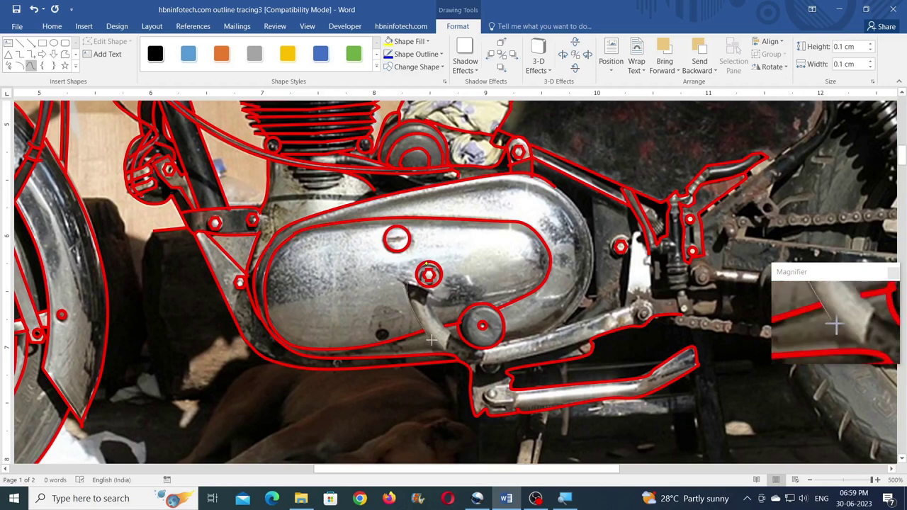
pyautogui.doubleClick(451, 354)
pyautogui.click(30, 65)
pyautogui.click(428, 295)
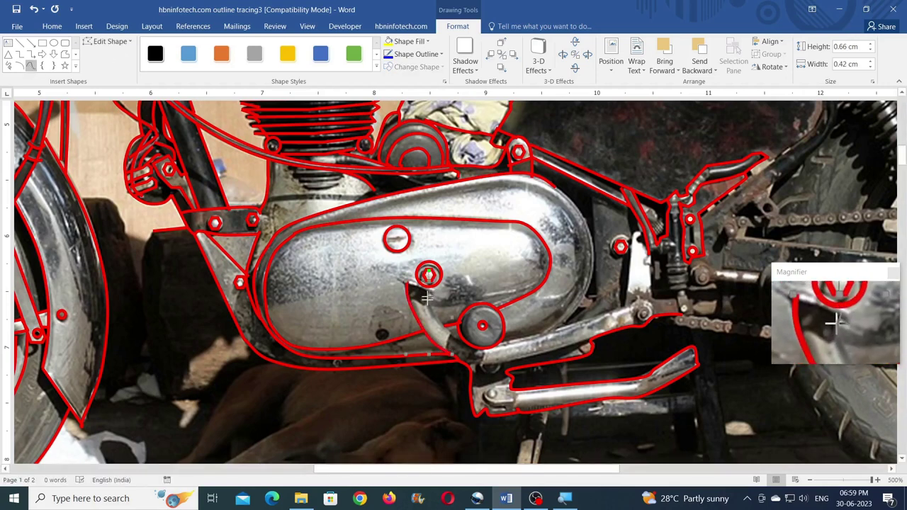
pyautogui.moveTo(459, 340); pyautogui.dragTo(477, 350)
pyautogui.doubleClick(494, 348)
pyautogui.click(30, 66)
pyautogui.moveTo(493, 349)
pyautogui.mouseDown()
pyautogui.moveTo(641, 312)
pyautogui.moveTo(642, 299)
pyautogui.moveTo(679, 299)
pyautogui.mouseUp()
# Trace the chrome cover's rear rim, about 1.27 × 0.35 cm, and a parallel inner curve along its top and rear
pyautogui.click(30, 65)
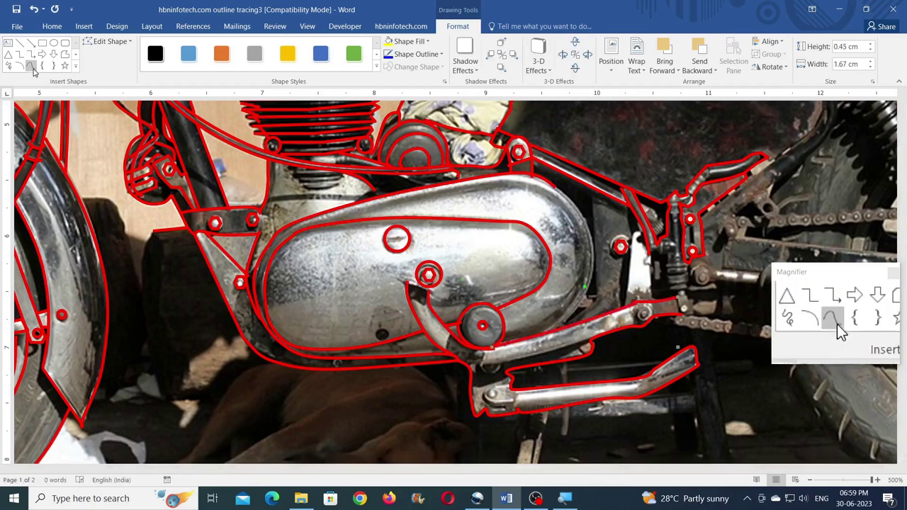
pyautogui.moveTo(591, 273); pyautogui.dragTo(561, 332)
pyautogui.click(31, 65)
pyautogui.click(298, 232)
pyautogui.click(521, 182)
pyautogui.click(555, 199)
pyautogui.click(586, 243)
pyautogui.click(581, 289)
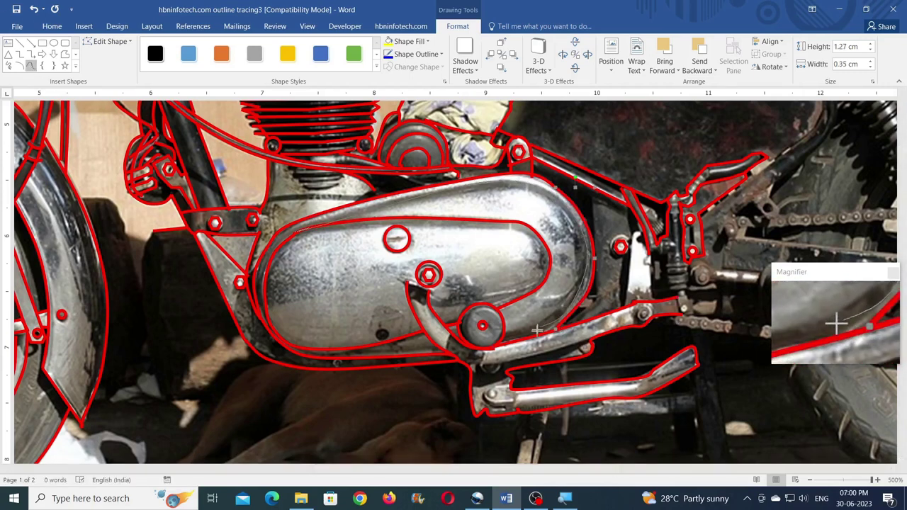
pyautogui.moveTo(532, 331); pyautogui.dragTo(532, 333)
# Copy the 0.07 cm bolt onto the chrome cover's lower screw and trace the foot lever's lower edge
pyautogui.click(484, 326)
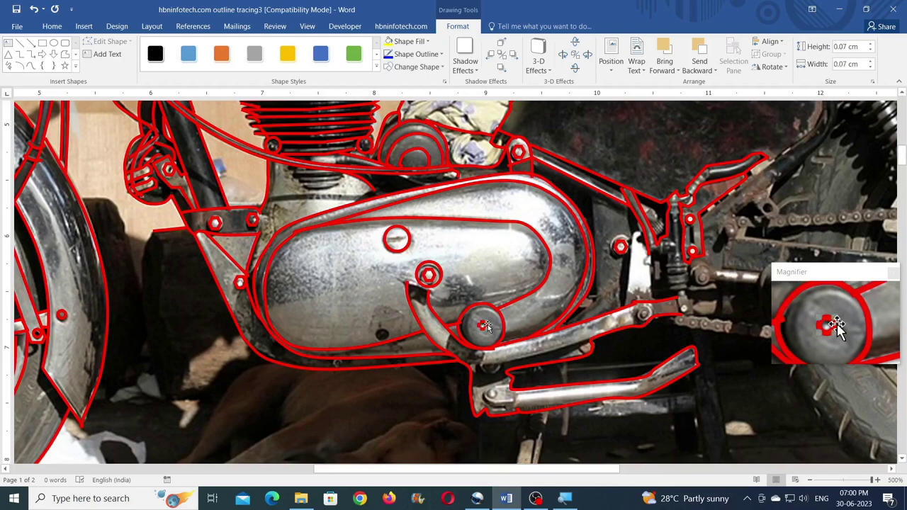
pyautogui.scroll(-4, 385, 338)
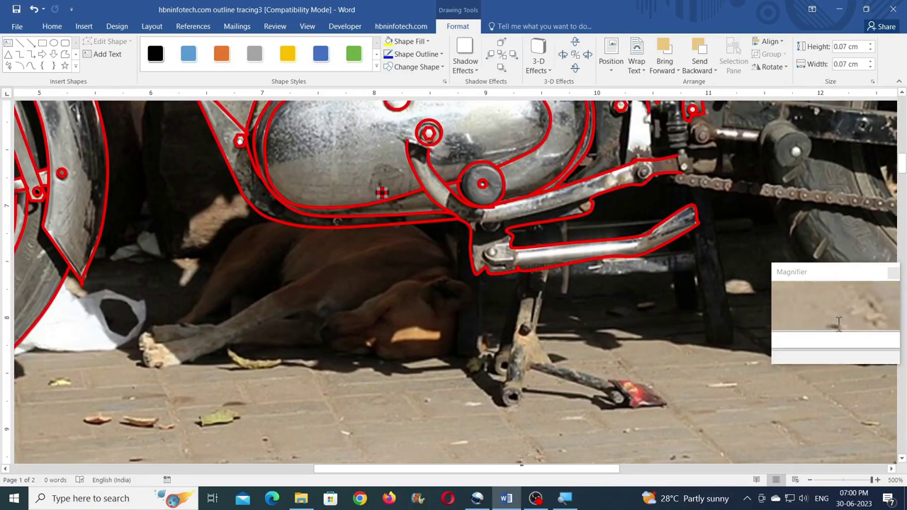
pyautogui.hscroll(3, 438, 267)
pyautogui.click(31, 68)
pyautogui.moveTo(358, 225); pyautogui.dragTo(489, 193)
# Trace the lug beneath the foot lever, about 0.14 × 0.24 cm, and the side stand's pivot end with a 0.07 cm bolt
pyautogui.click(31, 65)
pyautogui.moveTo(372, 224)
pyautogui.mouseDown()
pyautogui.moveTo(398, 241)
pyautogui.moveTo(399, 227)
pyautogui.moveTo(401, 264)
pyautogui.mouseUp()
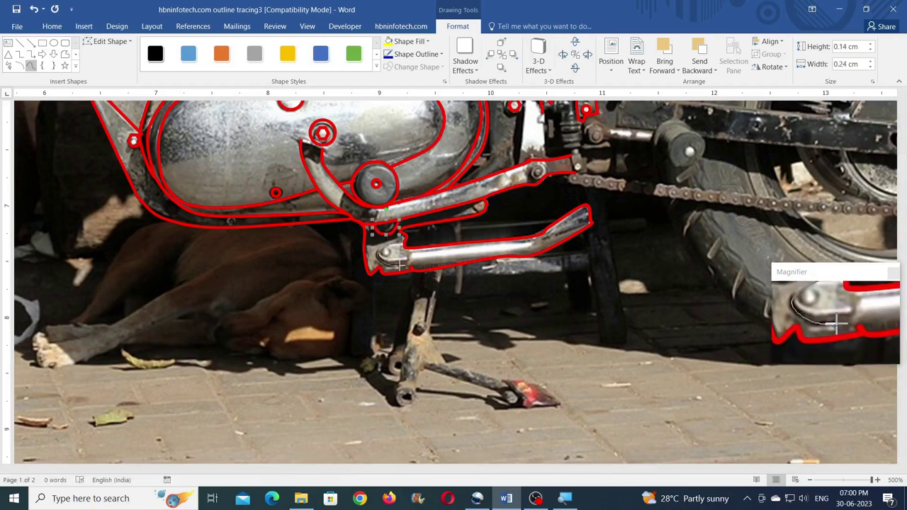
pyautogui.doubleClick(403, 272)
pyautogui.moveTo(376, 184); pyautogui.dragTo(389, 254)
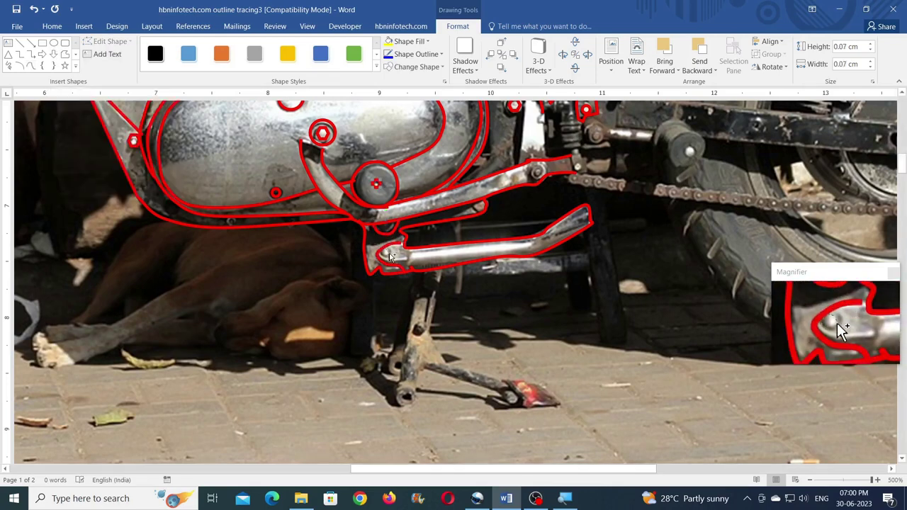
pyautogui.hotkey('ctrl', 'z')
# Trace the centre stand with one curve, down to its lower end, around the red-tipped foot and back up to the side stand
pyautogui.click(31, 65)
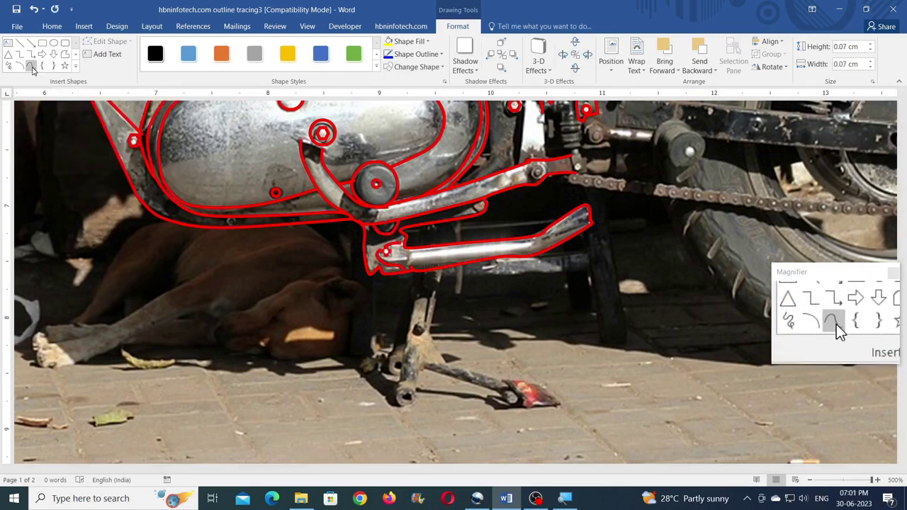
pyautogui.moveTo(409, 284); pyautogui.dragTo(406, 345)
pyautogui.moveTo(394, 383); pyautogui.dragTo(410, 405)
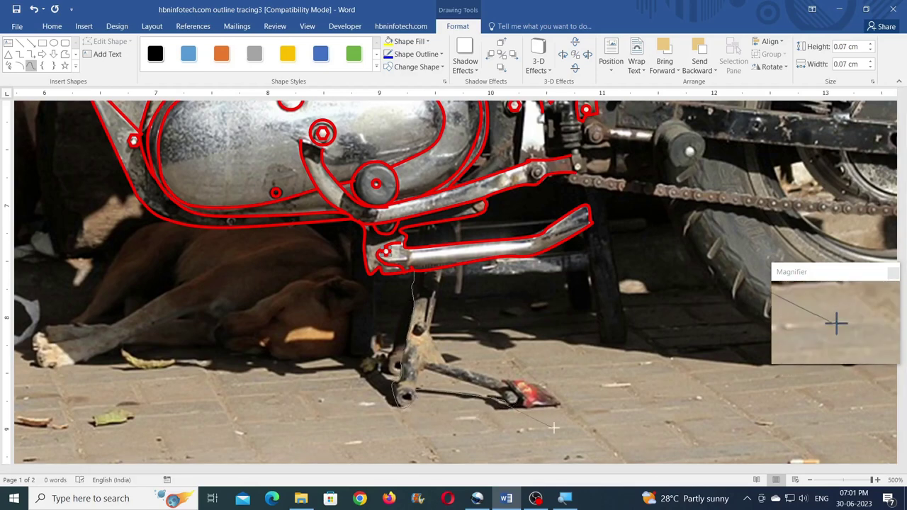
pyautogui.moveTo(454, 376); pyautogui.dragTo(498, 389)
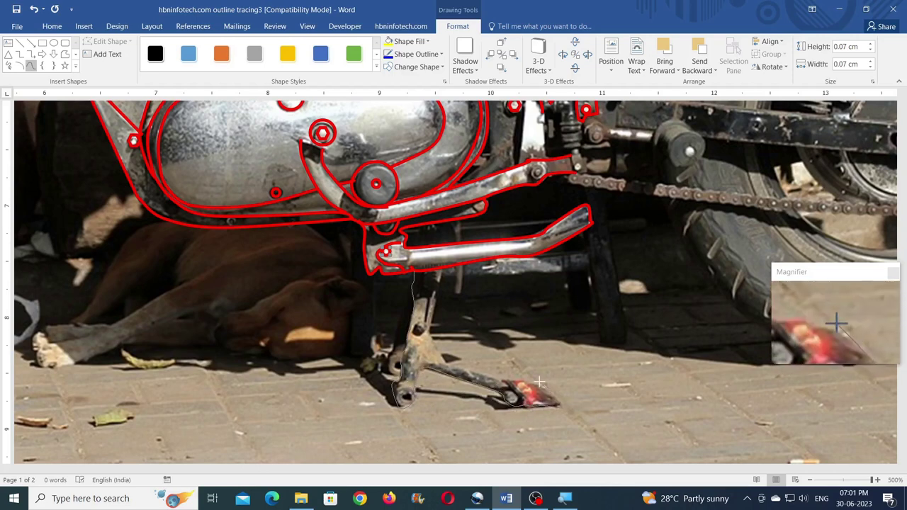
pyautogui.moveTo(435, 349); pyautogui.dragTo(442, 267)
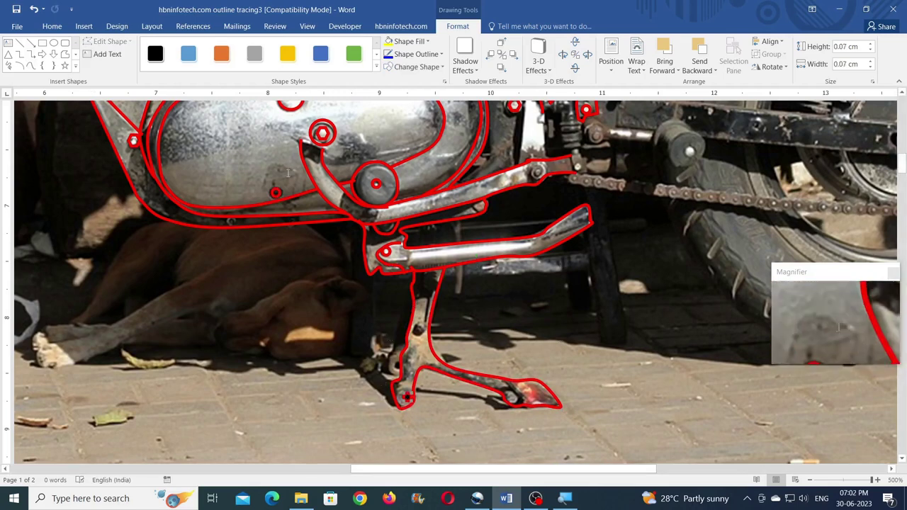
# Place copies of the 0.07 cm bolt on the engine's underside and on the centre stand's joints
pyautogui.moveTo(240, 223); pyautogui.dragTo(238, 223)
pyautogui.moveTo(411, 393); pyautogui.dragTo(423, 324)
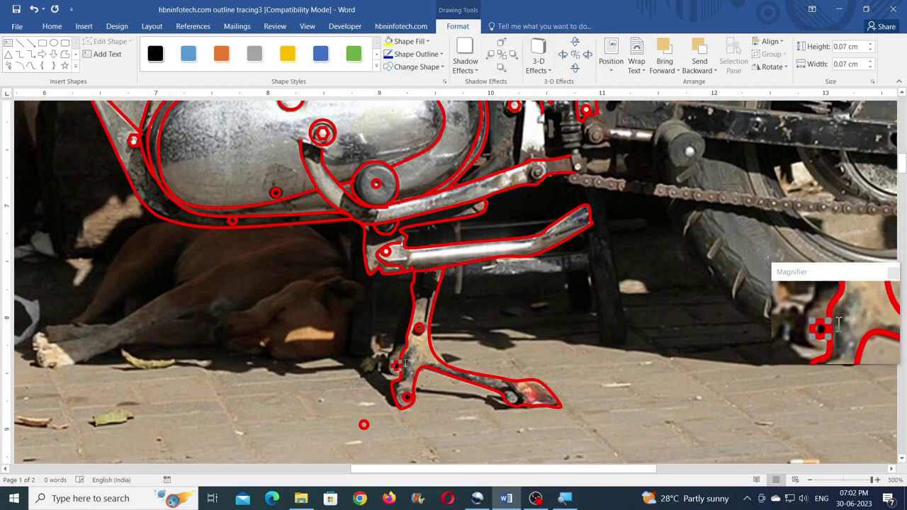
# Trace the narrow part beside the centre stand's leg and adjust the curve's points to about 0.76 × 0.26 cm
pyautogui.click(31, 65)
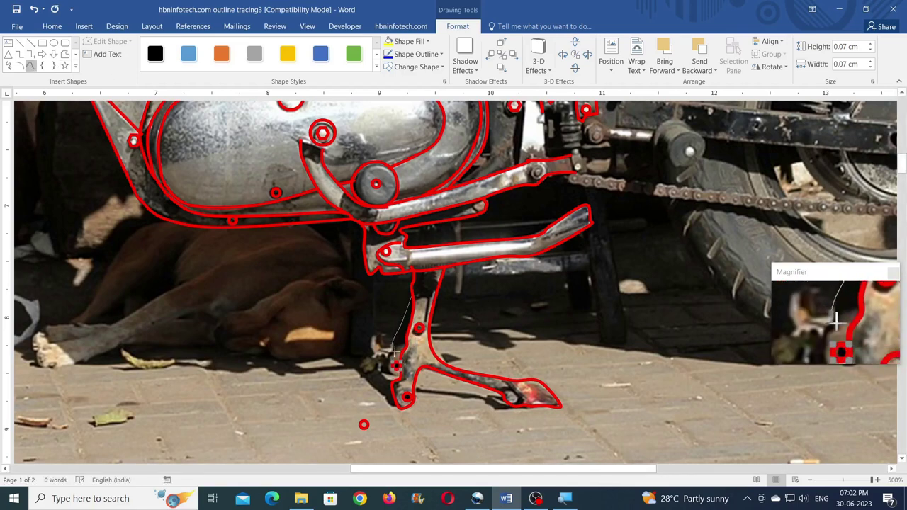
pyautogui.moveTo(392, 372); pyautogui.dragTo(401, 376)
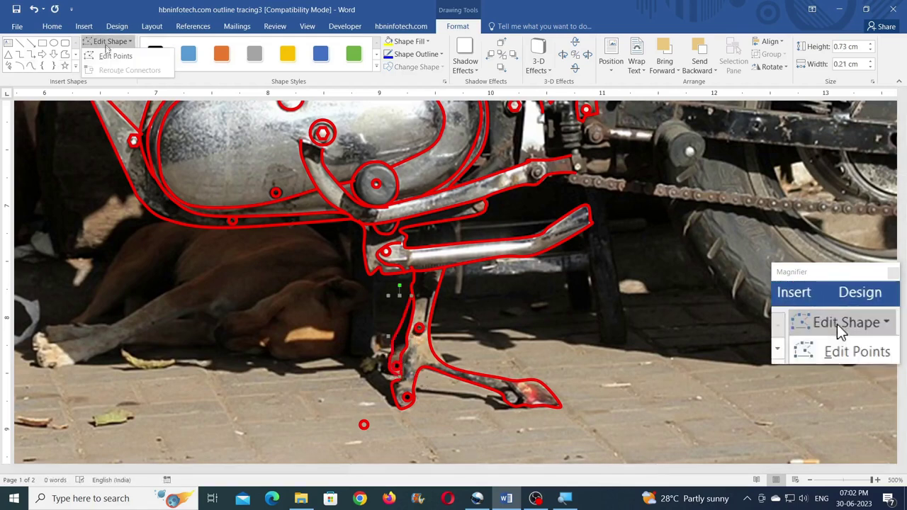
pyautogui.moveTo(390, 358); pyautogui.dragTo(389, 375)
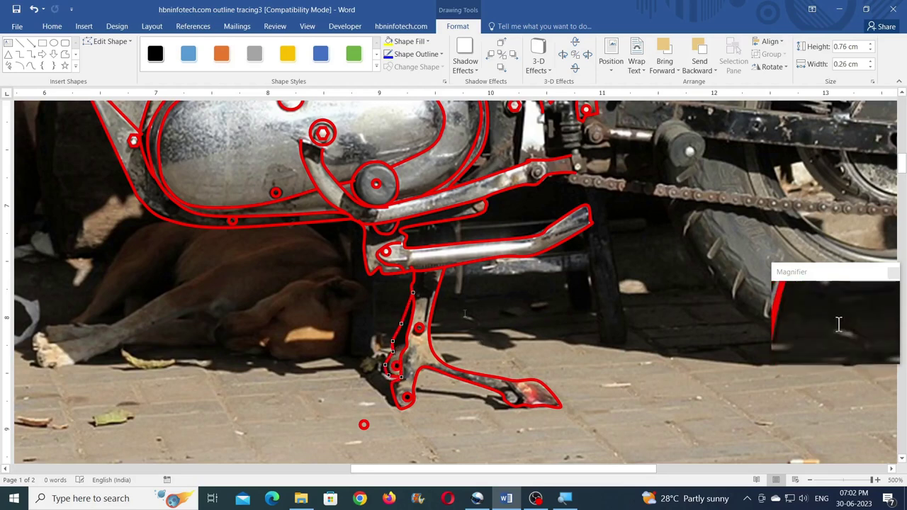
# Draw a dividing line across the centre stand's foot beside the red tip and place a 0.07 cm bolt next to it
pyautogui.press('F4')
pyautogui.click(506, 381)
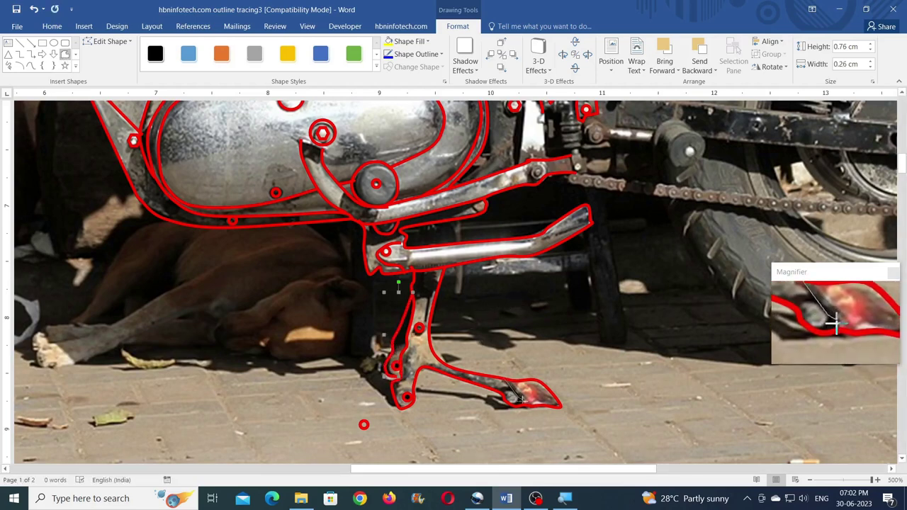
pyautogui.click(510, 399)
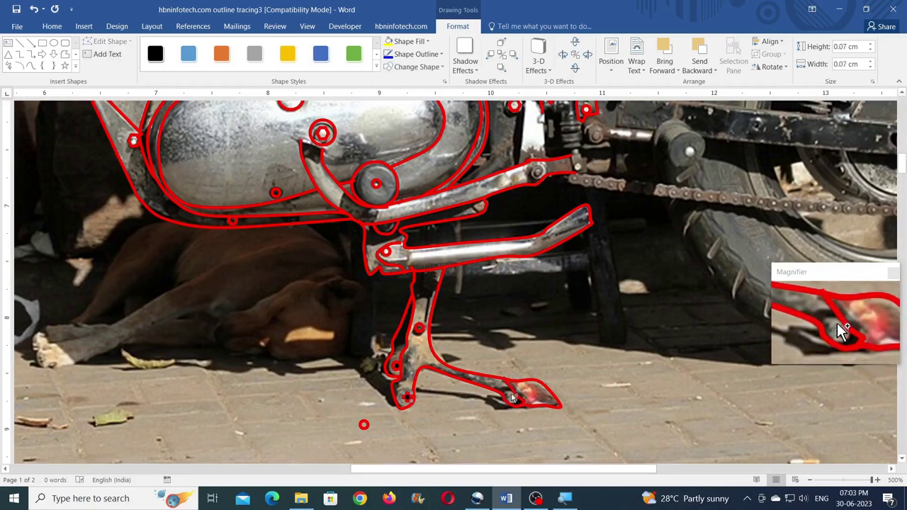
pyautogui.press('Escape')
pyautogui.moveTo(423, 470); pyautogui.dragTo(661, 472)
pyautogui.click(475, 397)
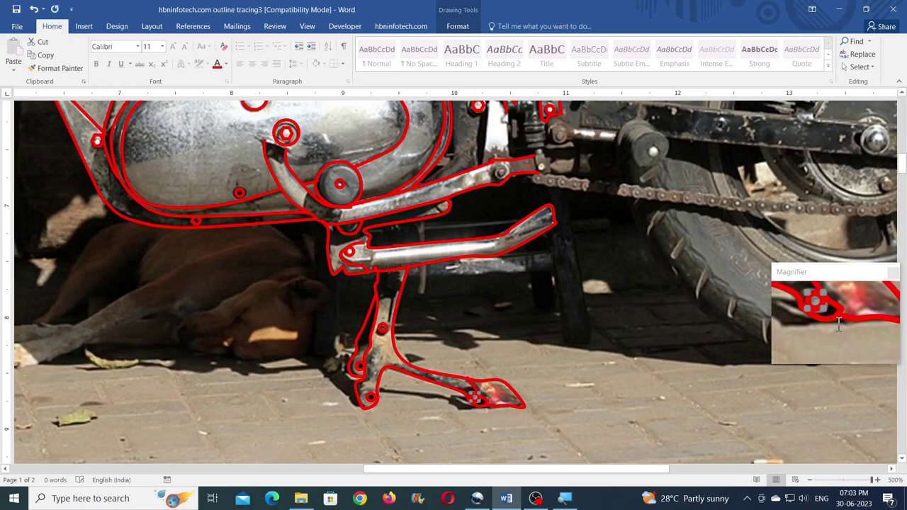
# Trace both sides of the white bracket behind the chrome cover, one about 0.43 × 0.05 cm, and place a bolt at its top
pyautogui.moveTo(407, 470); pyautogui.dragTo(461, 471)
pyautogui.scroll(2, 291, 275)
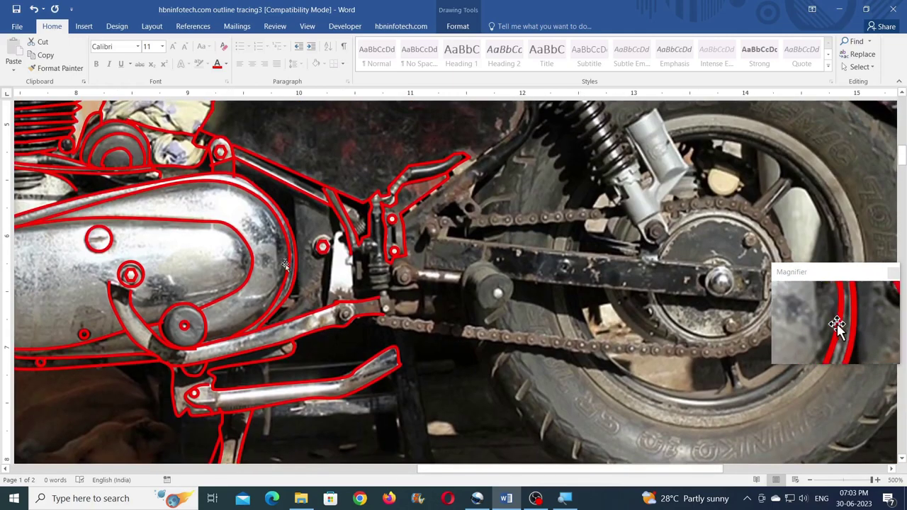
pyautogui.click(468, 30)
pyautogui.click(65, 55)
pyautogui.moveTo(328, 303)
pyautogui.mouseDown()
pyautogui.moveTo(334, 234)
pyautogui.moveTo(347, 231)
pyautogui.mouseUp()
pyautogui.moveTo(185, 326)
pyautogui.mouseDown()
pyautogui.moveTo(342, 239)
pyautogui.moveTo(351, 261)
pyautogui.mouseUp()
pyautogui.click(65, 54)
pyautogui.moveTo(356, 303); pyautogui.dragTo(356, 304)
# Trace the dark part between the white bracket and the spring with a freeform about 0.41 × 0.26 cm
pyautogui.click(65, 54)
pyautogui.moveTo(352, 254)
pyautogui.mouseDown()
pyautogui.moveTo(368, 256)
pyautogui.moveTo(369, 268)
pyautogui.mouseUp()
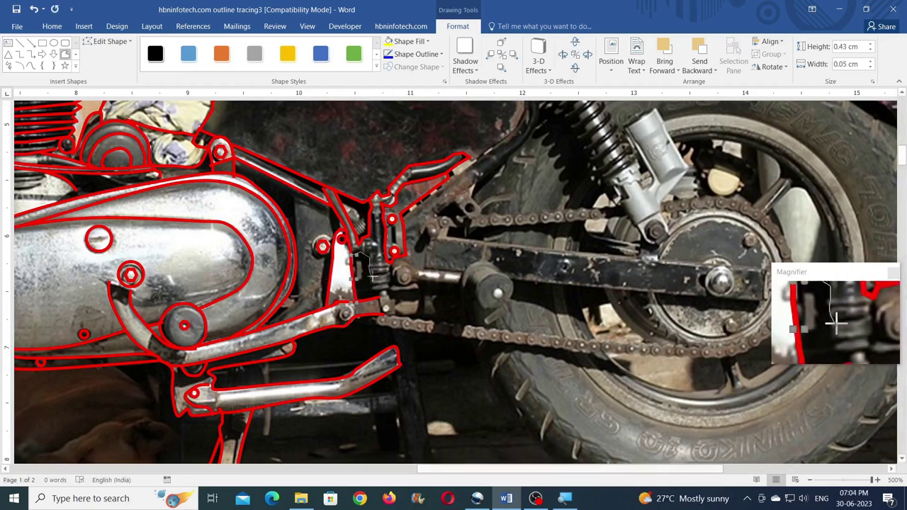
pyautogui.moveTo(370, 280); pyautogui.dragTo(383, 313)
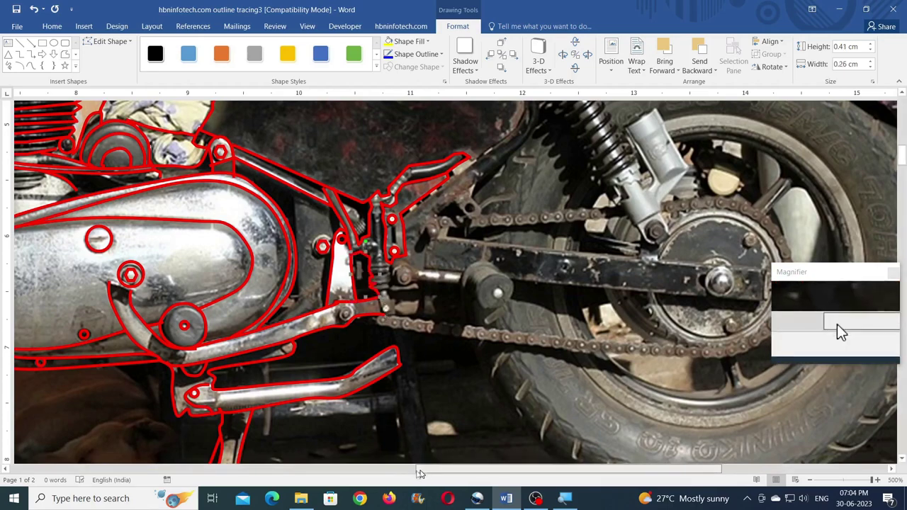
# Trace the short fins at the cylinder's base and the curved casting edge beside them, about 0.11 × 0.18 cm
pyautogui.hscroll(-5, 339, 170)
pyautogui.moveTo(339, 170); pyautogui.dragTo(354, 185)
pyautogui.click(355, 186)
pyautogui.click(358, 190)
pyautogui.click(371, 191)
pyautogui.doubleClick(390, 186)
pyautogui.click(347, 174)
pyautogui.doubleClick(392, 176)
pyautogui.click(65, 54)
pyautogui.click(358, 180)
pyautogui.doubleClick(396, 181)
pyautogui.click(30, 65)
pyautogui.moveTo(408, 205); pyautogui.dragTo(428, 185)
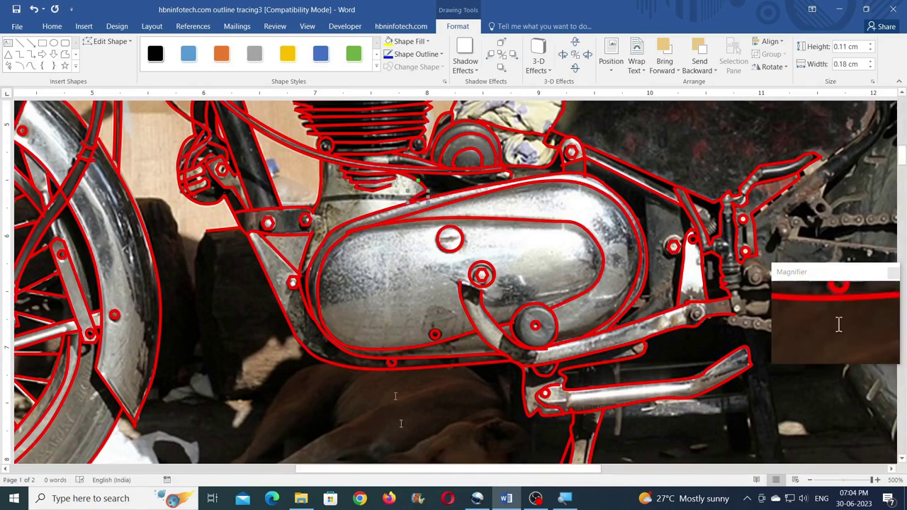
# Trace the edge between the cylinder base and the chrome cover, and the frame part behind the cover, about 1.22 × 0.34 cm
pyautogui.hscroll(5, 291, 173)
pyautogui.moveTo(294, 174); pyautogui.dragTo(328, 186)
pyautogui.click(66, 53)
pyautogui.moveTo(491, 192)
pyautogui.mouseDown()
pyautogui.moveTo(494, 294)
pyautogui.moveTo(453, 332)
pyautogui.mouseUp()
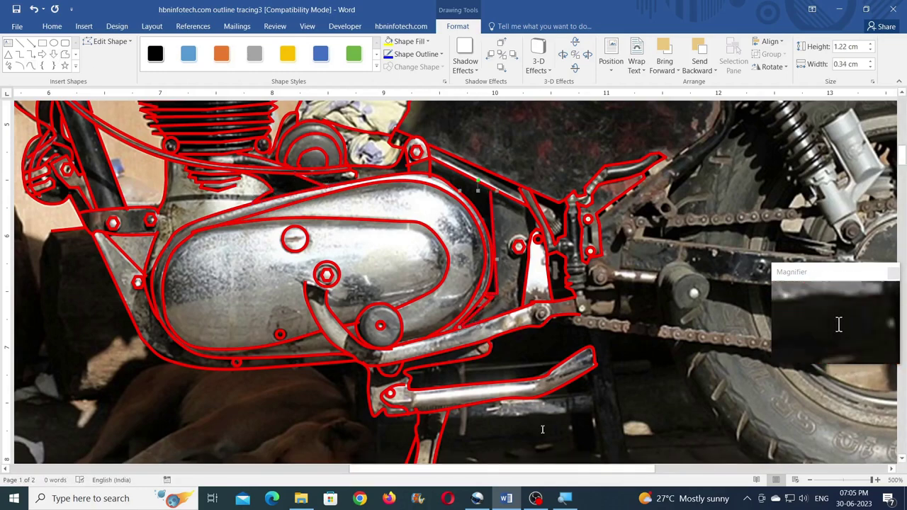
# Trace the rear stand leg with a 0.14 × 0.02 cm line above the side stand and a freeform about 1.44 × 0.42 cm
pyautogui.scroll(-3, 453, 332)
pyautogui.hscroll(5, 453, 332)
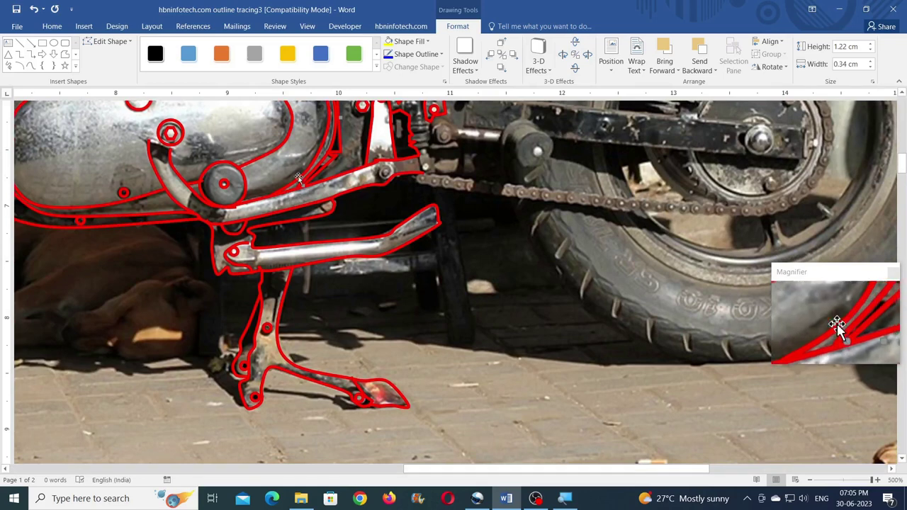
pyautogui.click(64, 54)
pyautogui.doubleClick(430, 204)
pyautogui.click(64, 54)
pyautogui.click(438, 277)
pyautogui.click(449, 345)
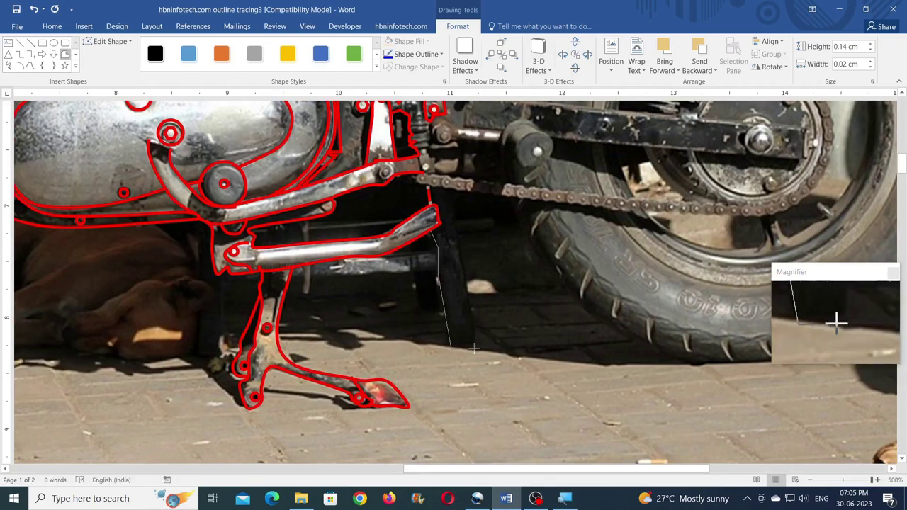
pyautogui.click(477, 343)
pyautogui.click(430, 187)
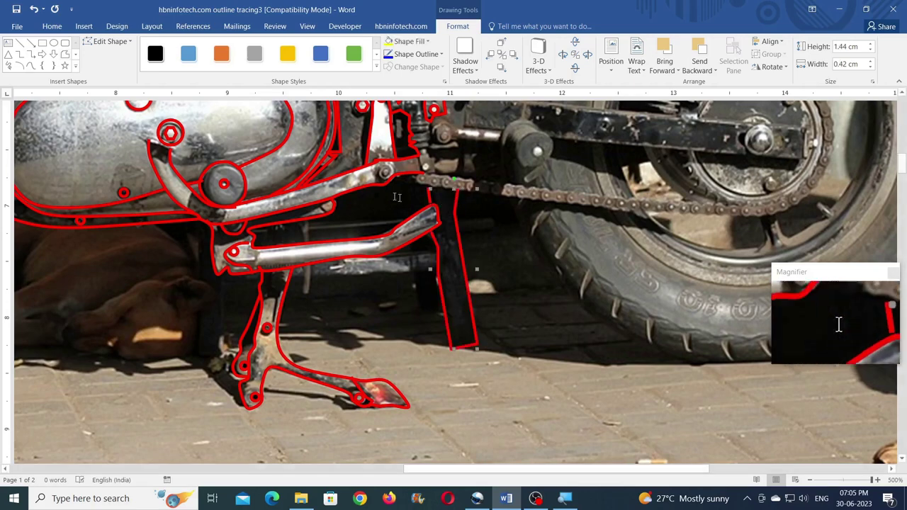
# Trace the horizontal bar below the silver lever with freeforms, including a short connecting line about 0.1 × 0.03 cm up to the lever
pyautogui.click(332, 267)
pyautogui.click(335, 272)
pyautogui.doubleClick(437, 267)
pyautogui.click(65, 55)
pyautogui.click(378, 255)
pyautogui.doubleClick(438, 251)
pyautogui.click(66, 55)
pyautogui.click(412, 253)
pyautogui.doubleClick(409, 242)
# Trace the dark leg piece hanging below the bar and the vertical frame edge above the silver lever with freeforms
pyautogui.click(65, 54)
pyautogui.moveTo(414, 279); pyautogui.dragTo(432, 311)
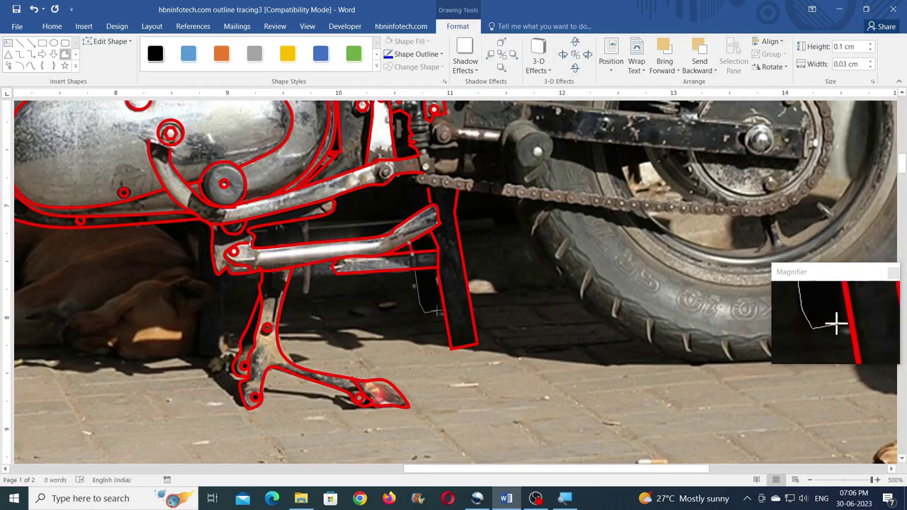
pyautogui.doubleClick(438, 267)
pyautogui.click(66, 56)
pyautogui.click(404, 218)
pyautogui.doubleClick(404, 174)
# Edit the points of the short edge line just above the silver lever's rear end
pyautogui.click(427, 187)
pyautogui.hotkey('alt', 'e')
pyautogui.click(427, 188)
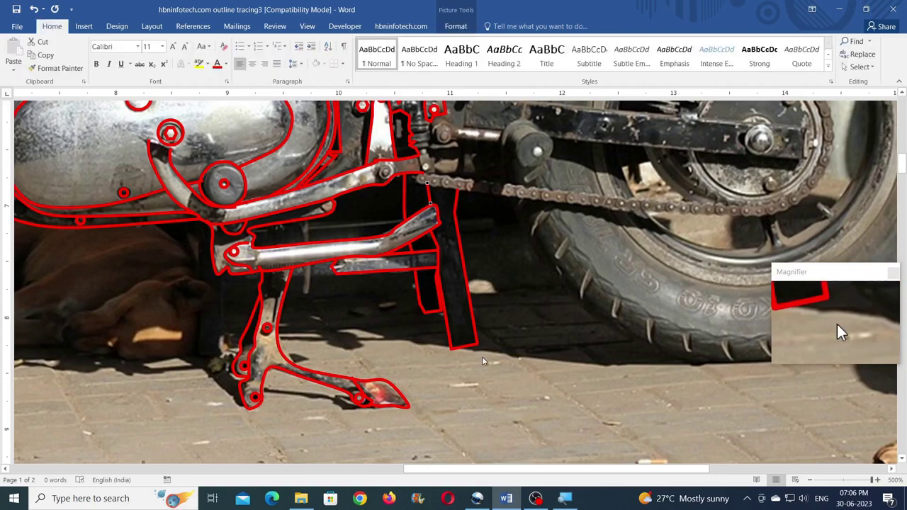
# Adjust the points of the fuel tank outline at its lower rear corner
pyautogui.scroll(10, 496, 368)
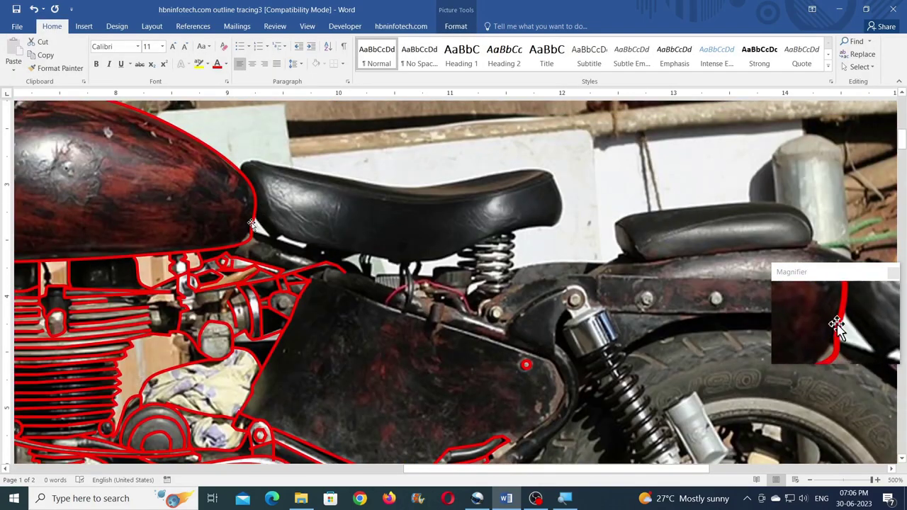
pyautogui.click(253, 224)
pyautogui.moveTo(243, 236)
pyautogui.mouseDown()
pyautogui.moveTo(231, 246)
pyautogui.moveTo(253, 238)
pyautogui.mouseUp()
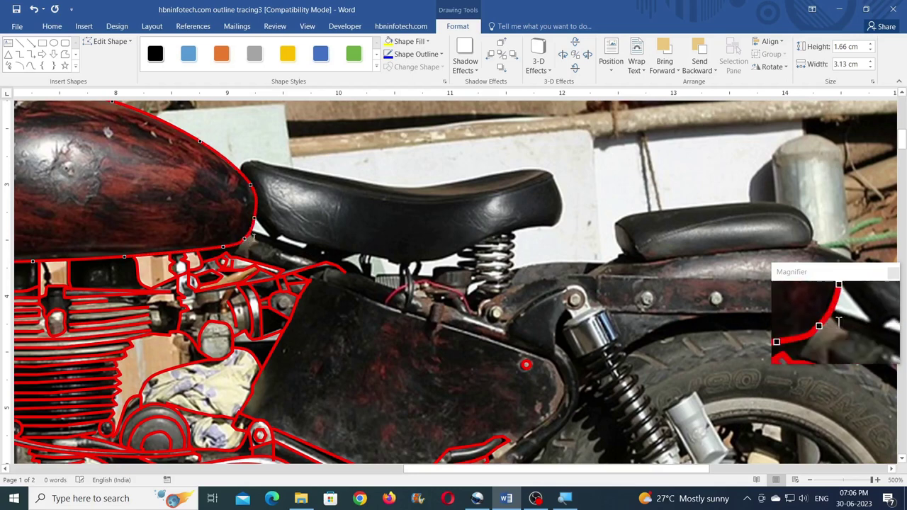
# Trace the main seat's upper edge and rear end with a curve about 0.62 × 2.88 cm
pyautogui.click(31, 65)
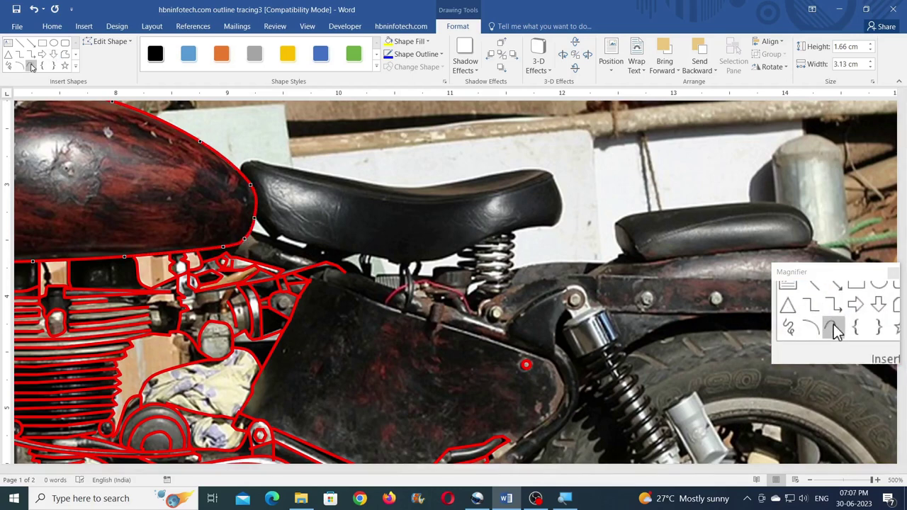
pyautogui.click(260, 164)
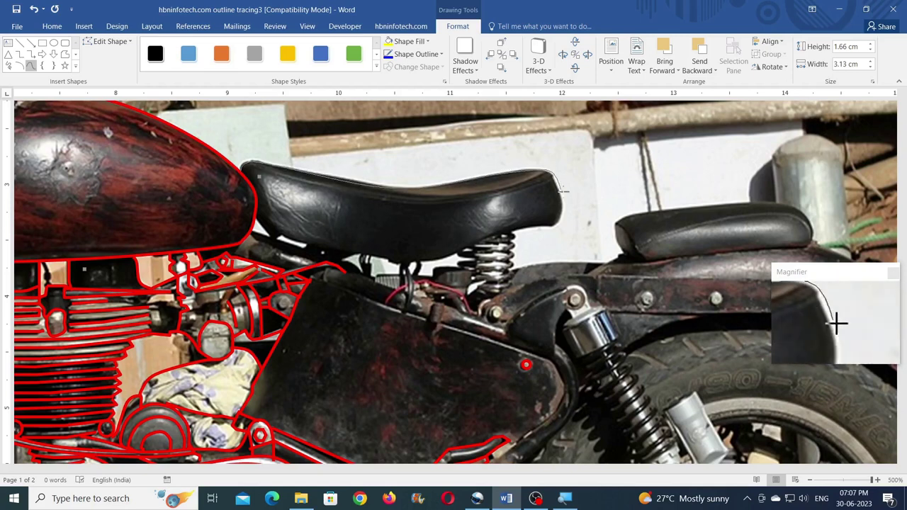
pyautogui.doubleClick(547, 225)
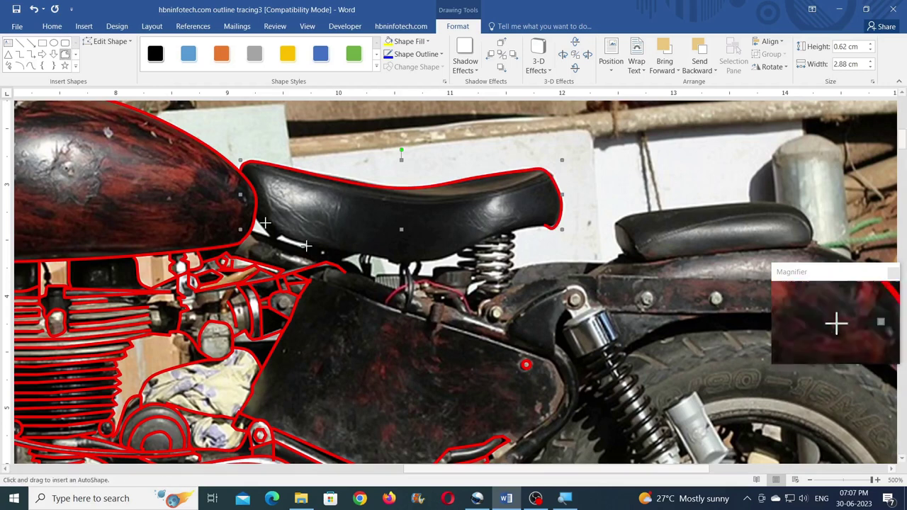
# Trace the main seat's lower edge with a curve and edit the points where it meets the seat's rear end
pyautogui.moveTo(279, 232)
pyautogui.mouseDown()
pyautogui.moveTo(398, 262)
pyautogui.moveTo(545, 225)
pyautogui.mouseUp()
pyautogui.doubleClick(544, 224)
pyautogui.click(554, 227)
pyautogui.click(108, 42)
pyautogui.click(116, 56)
# Trace the white gap between tank and seat, about 0.17 × 0.2 cm, and the slim white strip under the seat's front
pyautogui.click(65, 54)
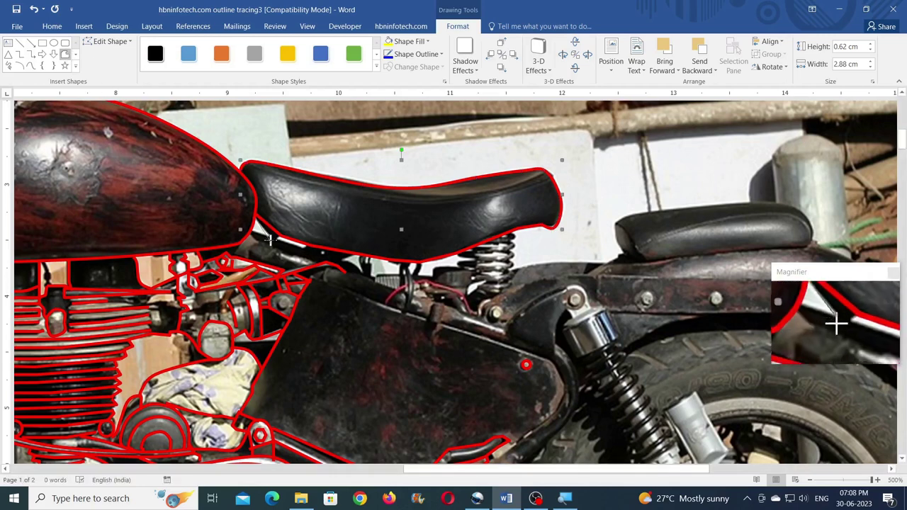
pyautogui.doubleClick(249, 233)
pyautogui.click(64, 54)
pyautogui.click(277, 239)
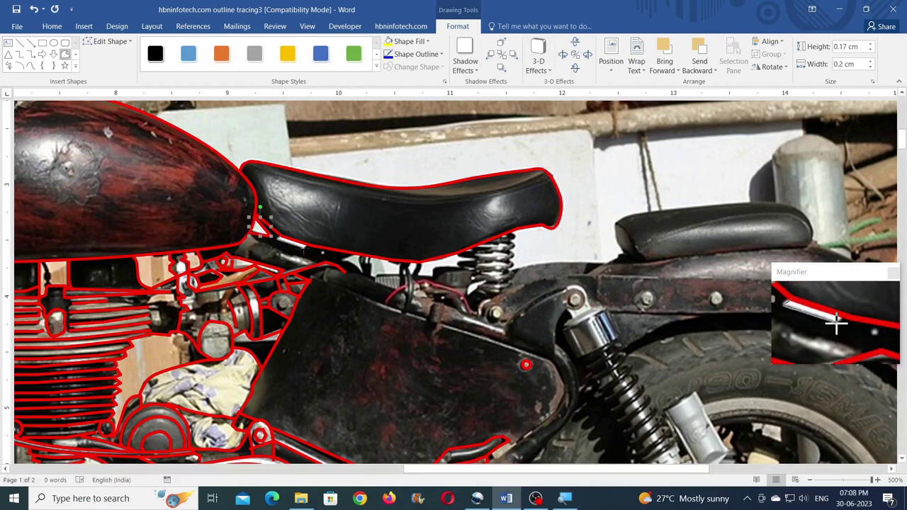
pyautogui.doubleClick(309, 244)
# Trace the short edge under the seat and the part behind the tank's lower corner, about 0.24 × 0.1 cm, with freeforms
pyautogui.click(64, 54)
pyautogui.click(341, 260)
pyautogui.doubleClick(356, 253)
pyautogui.click(64, 54)
pyautogui.doubleClick(248, 234)
pyautogui.click(64, 54)
# Trace the curved lower edge of the light gap under the seat and the first edge of the thin cable crossing it
pyautogui.click(31, 66)
pyautogui.click(340, 260)
pyautogui.click(361, 262)
pyautogui.click(352, 264)
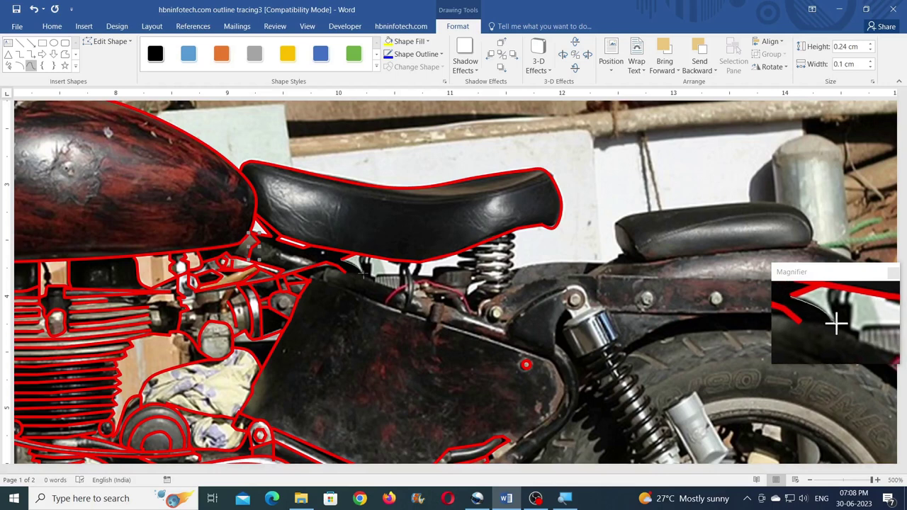
pyautogui.doubleClick(375, 280)
pyautogui.click(65, 54)
pyautogui.click(361, 255)
pyautogui.doubleClick(365, 274)
# Trace the thin cable's second edge and the ribbed part beside it with a freeform about 0.11 × 0.19 cm
pyautogui.click(65, 54)
pyautogui.click(370, 258)
pyautogui.click(368, 267)
pyautogui.doubleClick(372, 277)
pyautogui.press('F4')
pyautogui.click(376, 277)
pyautogui.click(64, 54)
pyautogui.click(375, 278)
pyautogui.doubleClick(396, 290)
# Trace the upper and rear edges of the large side panel with a freeform about 1.48 × 2.28 cm
pyautogui.click(64, 54)
pyautogui.moveTo(352, 284); pyautogui.dragTo(362, 298)
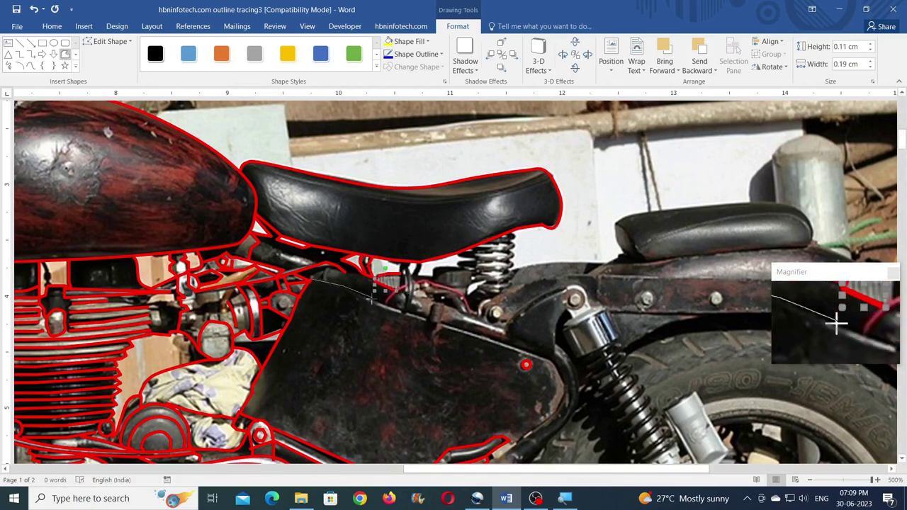
pyautogui.moveTo(442, 326); pyautogui.dragTo(565, 386)
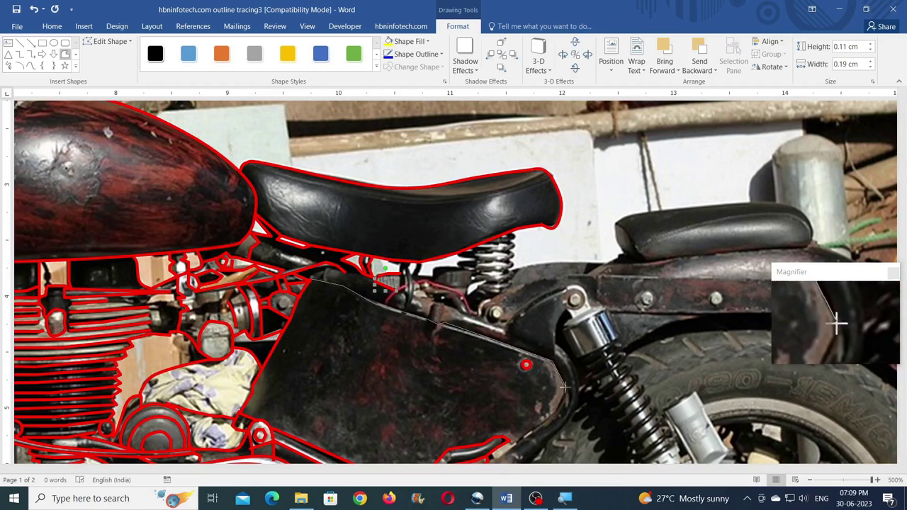
pyautogui.moveTo(517, 443); pyautogui.dragTo(511, 441)
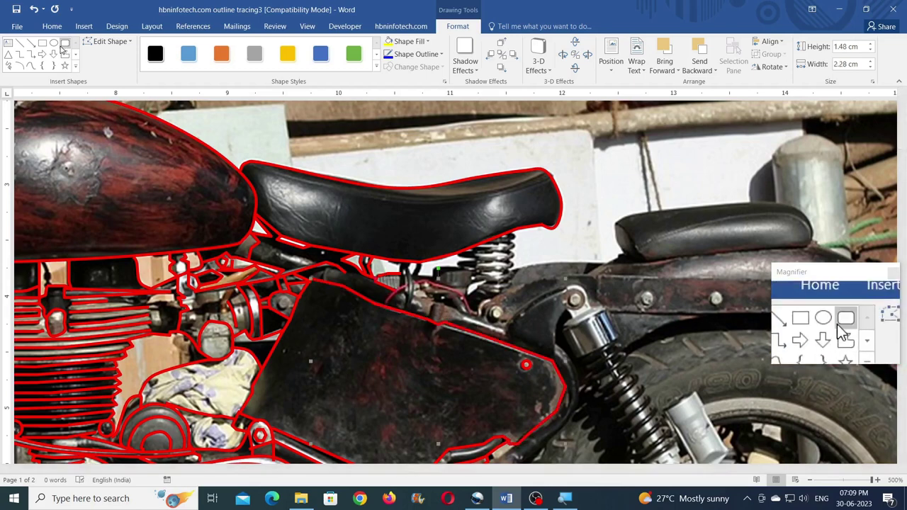
# Trace the small clip on the side panel's upper edge, about 0.17 × 0.08 cm, and a cable edge about 0.47 × 0.06 cm
pyautogui.doubleClick(431, 319)
pyautogui.click(444, 303)
pyautogui.hotkey('alt', 'c')
pyautogui.click(401, 271)
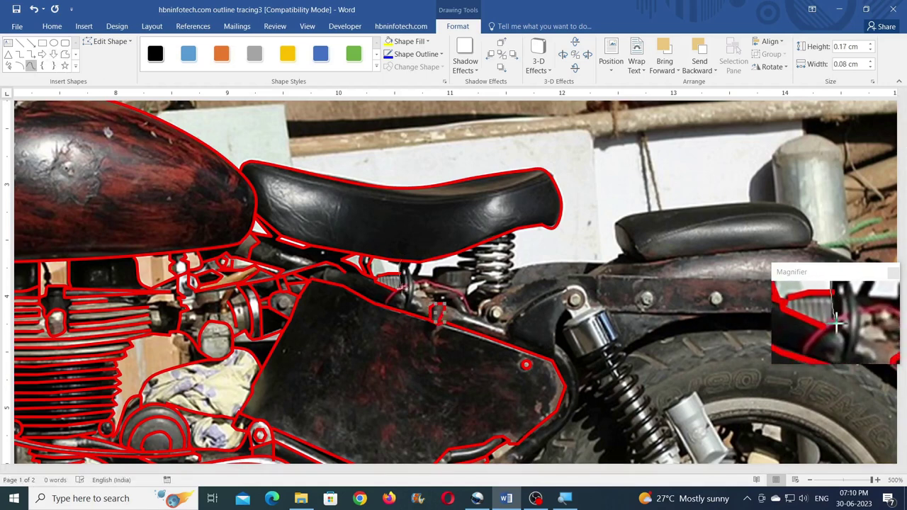
pyautogui.doubleClick(405, 312)
# Trace the remaining edges of the black cables below the seat with curves, including ones about 0.46 × 0.07 cm and 0.16 × 0.05 cm
pyautogui.click(31, 66)
pyautogui.click(410, 263)
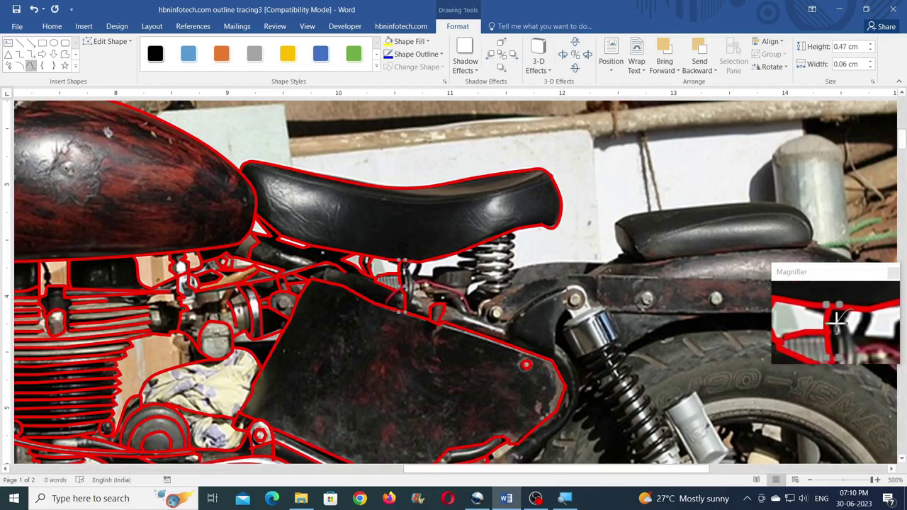
pyautogui.doubleClick(411, 313)
pyautogui.click(31, 65)
pyautogui.click(405, 262)
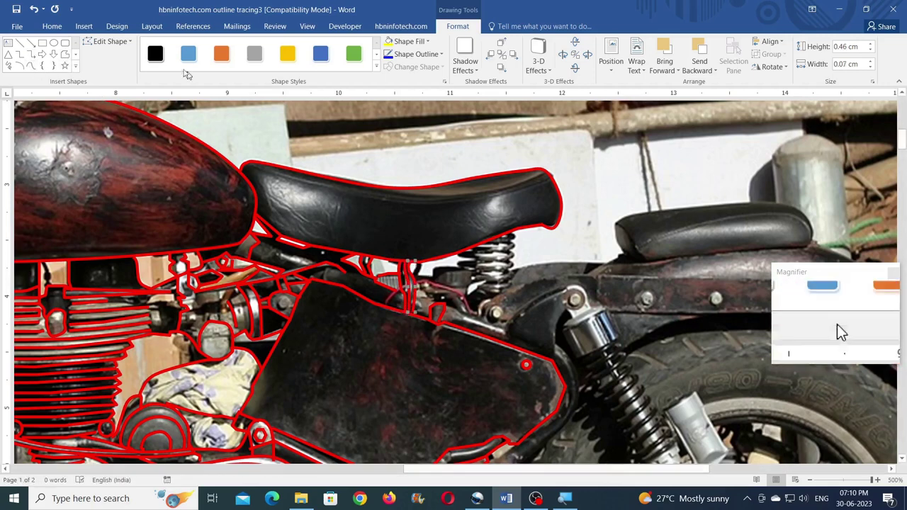
pyautogui.click(32, 66)
pyautogui.click(415, 262)
pyautogui.doubleClick(416, 276)
# Trace the lower boundary of the white gap ahead of the seat spring with curves about 0.01 × 0.12 cm and 0.1 × 0.4 cm
pyautogui.click(31, 65)
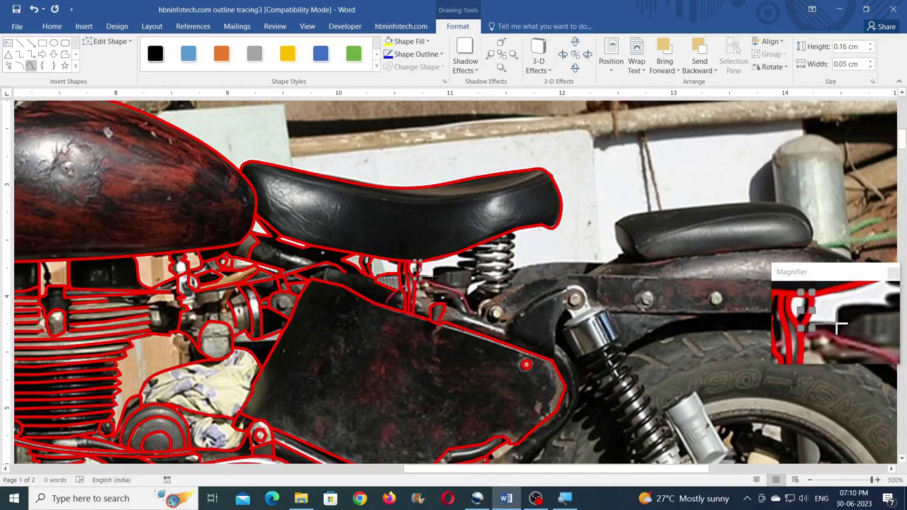
pyautogui.moveTo(425, 281); pyautogui.dragTo(425, 268)
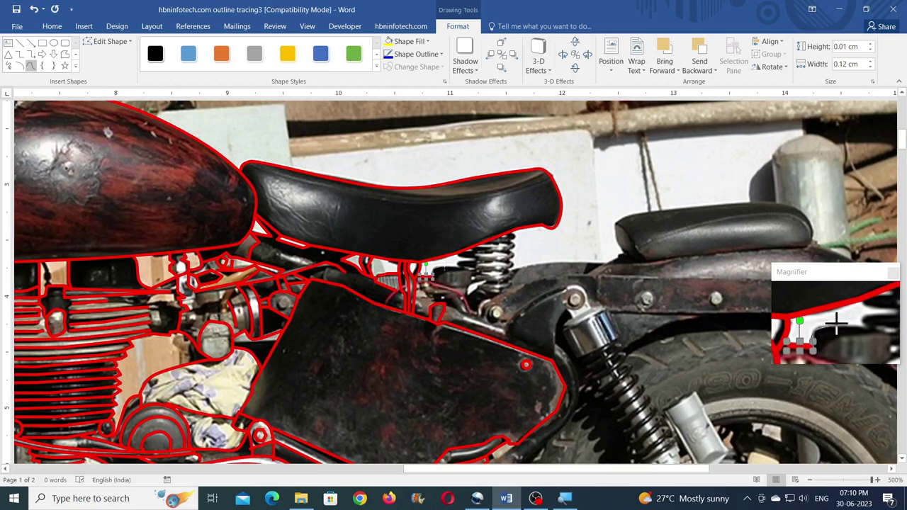
pyautogui.doubleClick(476, 269)
# Trace the top two coils of the seat spring with curves about 0.09 × 0.26 cm and 0.09 × 0.42 cm
pyautogui.click(30, 65)
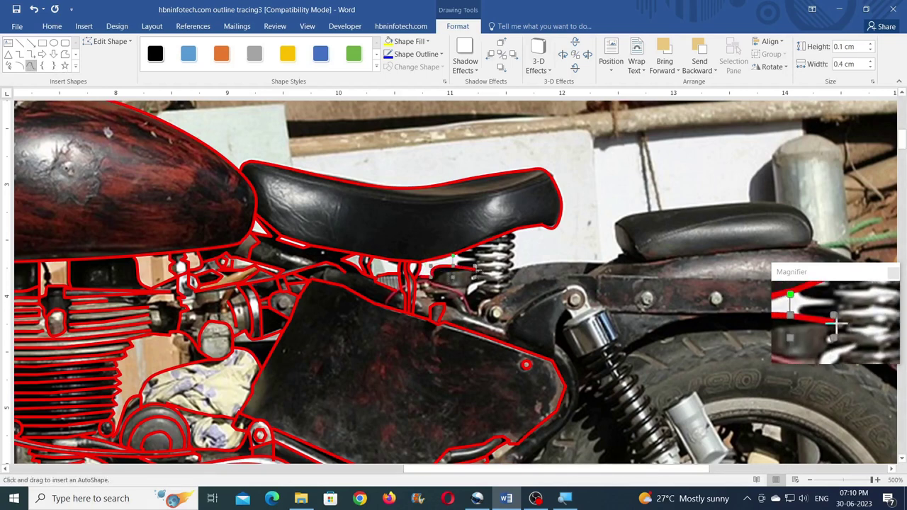
pyautogui.click(509, 234)
pyautogui.click(517, 236)
pyautogui.click(31, 65)
pyautogui.moveTo(489, 240); pyautogui.dragTo(517, 238)
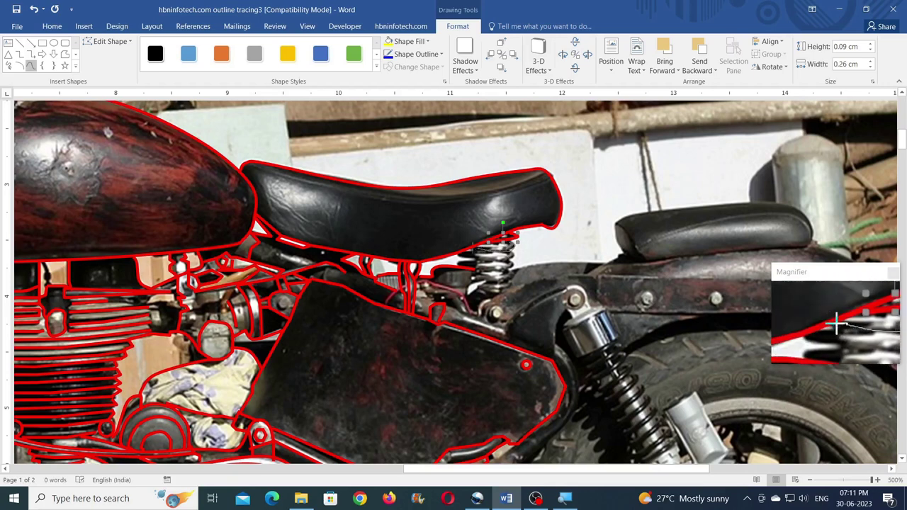
pyautogui.doubleClick(467, 245)
# Trace the next seat spring coil, about 0.09 × 0.38 cm, and the coil ends in front, about 0.04 × 0.17 cm and 0.07 × 0.18 cm
pyautogui.click(31, 65)
pyautogui.click(511, 253)
pyautogui.click(514, 256)
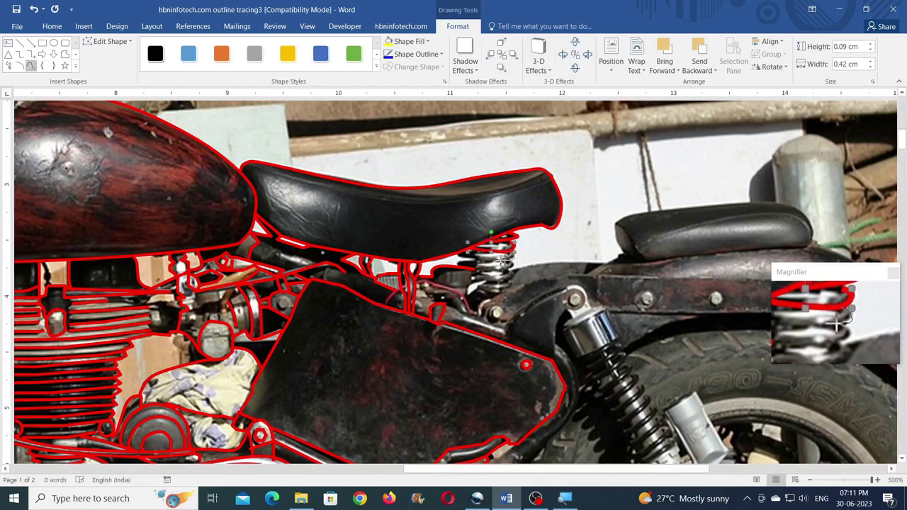
pyautogui.doubleClick(473, 252)
pyautogui.click(30, 65)
pyautogui.click(458, 254)
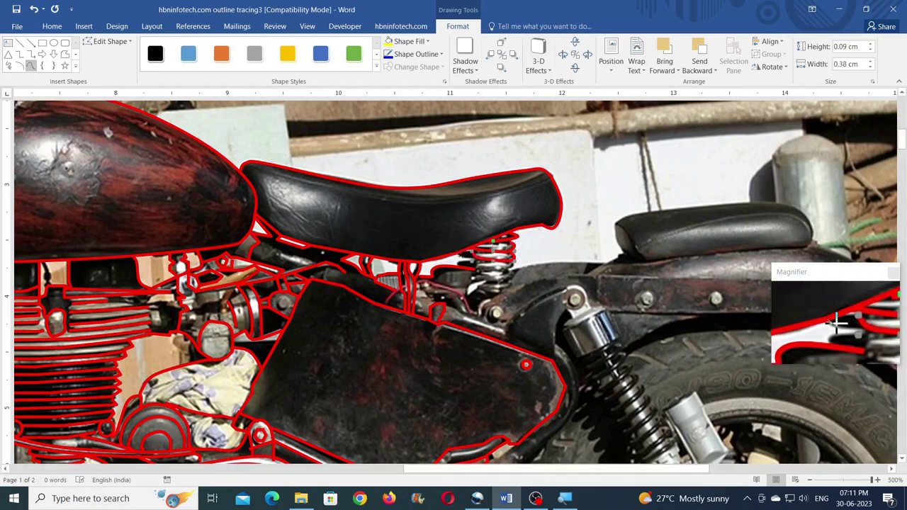
pyautogui.click(31, 65)
pyautogui.moveTo(468, 248); pyautogui.dragTo(461, 256)
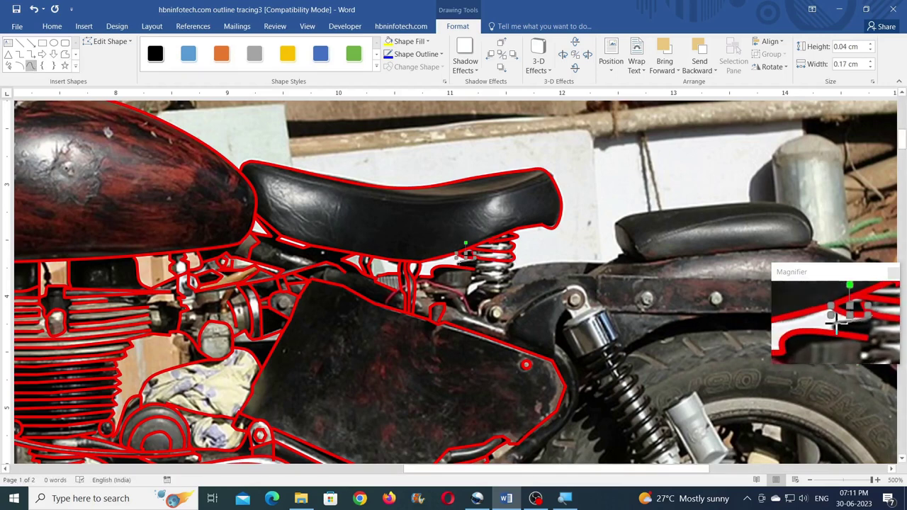
pyautogui.doubleClick(459, 265)
# Trace the seat spring's lower coils with curves, including one about 0.06 × 0.26 cm
pyautogui.click(31, 65)
pyautogui.click(478, 263)
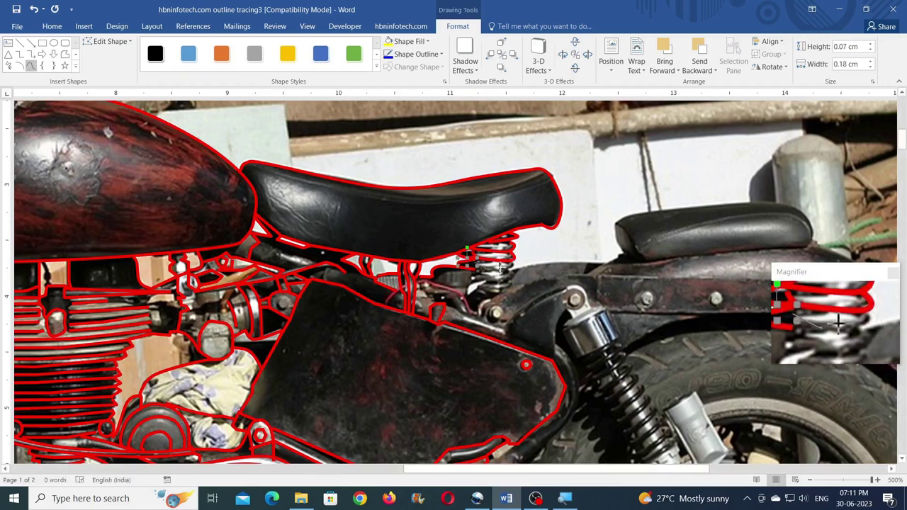
pyautogui.click(30, 65)
pyautogui.moveTo(472, 268); pyautogui.dragTo(512, 275)
pyautogui.click(471, 276)
pyautogui.doubleClick(478, 265)
pyautogui.click(30, 65)
pyautogui.moveTo(485, 279); pyautogui.dragTo(512, 274)
# Trace the white part at the seat spring's base and the red cable ahead of it with a curve about 0.34 × 0.85 cm
pyautogui.click(33, 67)
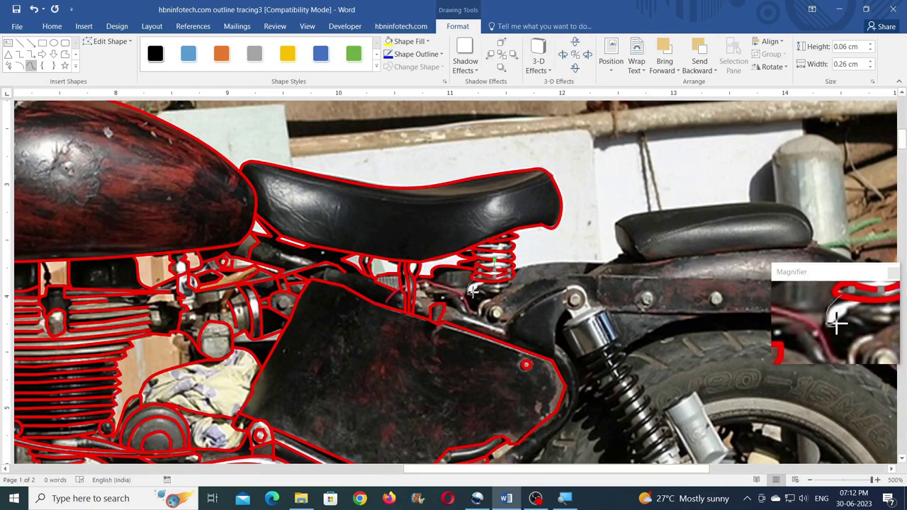
pyautogui.click(30, 65)
pyautogui.moveTo(385, 311)
pyautogui.mouseDown()
pyautogui.moveTo(394, 295)
pyautogui.moveTo(439, 304)
pyautogui.moveTo(431, 300)
pyautogui.mouseUp()
# Trace the part below the red cable, about 0.3 × 0.55 cm, and the seat spring's bottom edge, about 0.1 × 0.34 cm
pyautogui.click(31, 65)
pyautogui.doubleClick(477, 315)
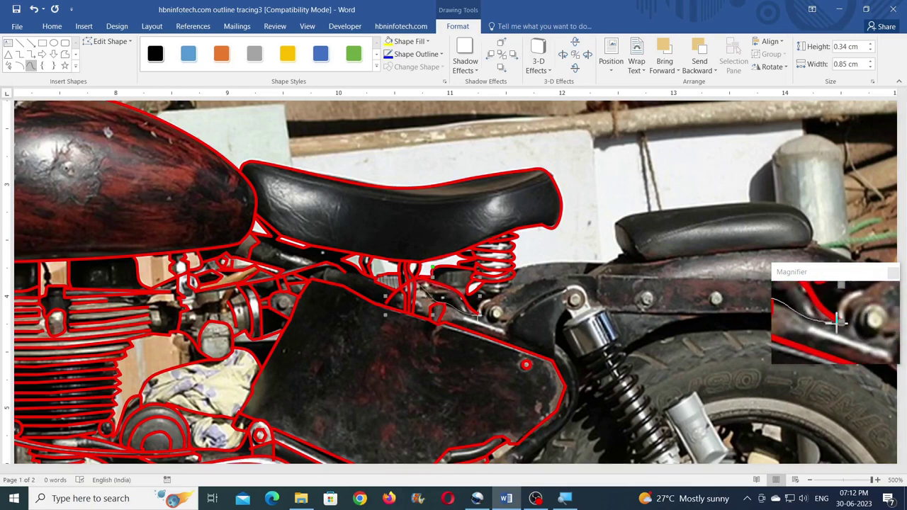
pyautogui.click(30, 65)
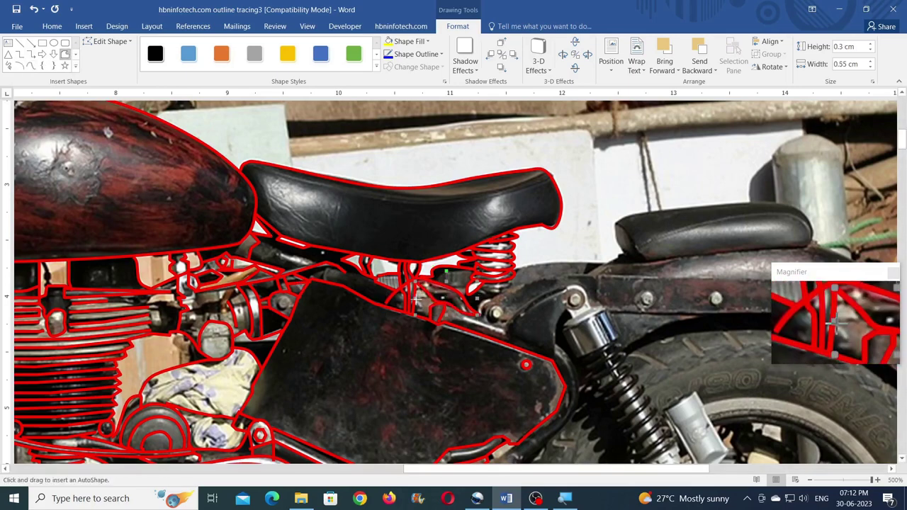
pyautogui.click(30, 66)
pyautogui.moveTo(510, 282); pyautogui.dragTo(491, 299)
# Trace the frame's upper edge behind the spring and the whole rear seat with a curve about 0.9 × 3.04 cm
pyautogui.click(30, 65)
pyautogui.moveTo(541, 277); pyautogui.dragTo(588, 275)
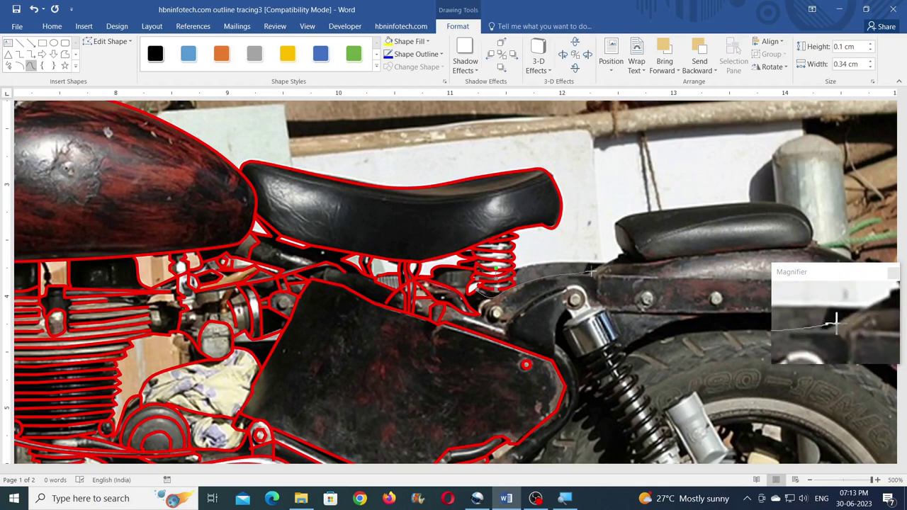
pyautogui.moveTo(616, 241); pyautogui.dragTo(674, 210)
pyautogui.moveTo(772, 202)
pyautogui.mouseDown()
pyautogui.moveTo(813, 232)
pyautogui.moveTo(676, 257)
pyautogui.mouseUp()
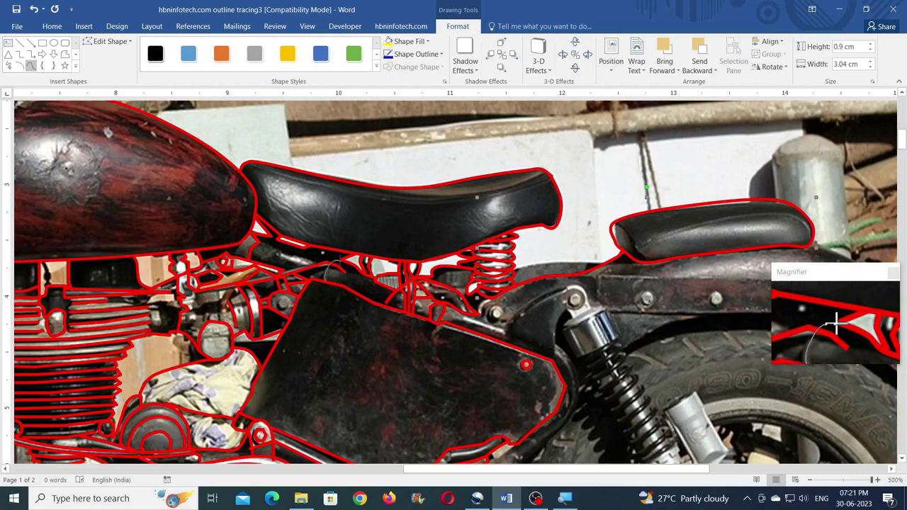
# Trace the rounded edge above the side panel's front with a curve and a line about 0.01 × 0.15 cm, and edit the line's points
pyautogui.doubleClick(340, 260)
pyautogui.click(65, 54)
pyautogui.click(345, 270)
pyautogui.doubleClick(362, 273)
pyautogui.moveTo(346, 273); pyautogui.dragTo(346, 274)
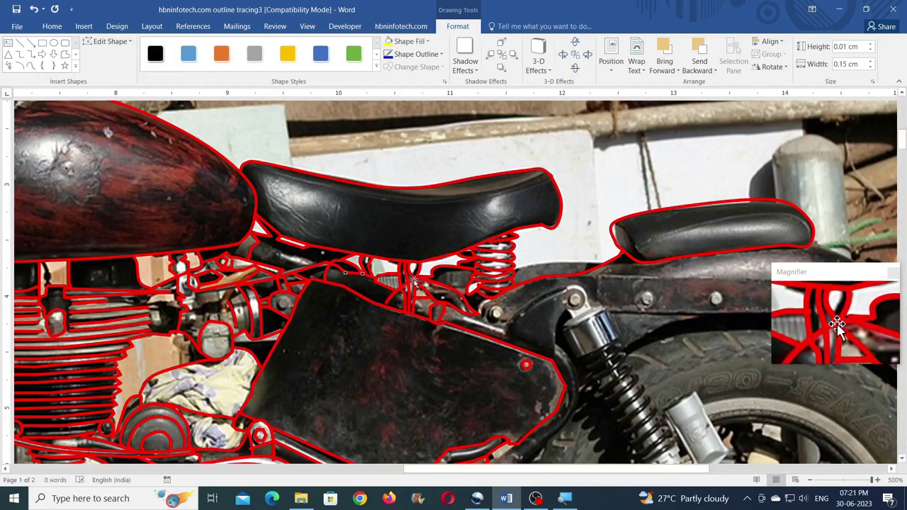
# Trace the bracket edge around the bolt below the seat spring with a curve about 0.15 × 0.12 cm
pyautogui.click(30, 65)
pyautogui.click(480, 312)
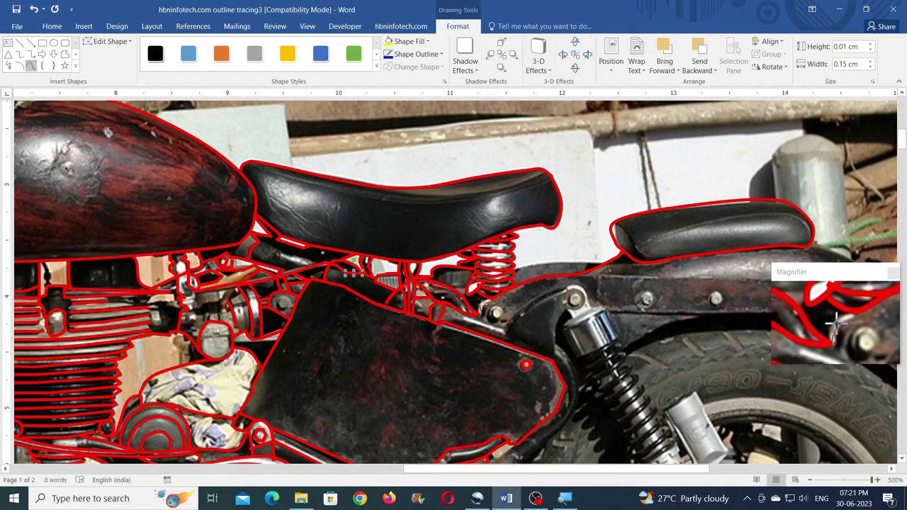
pyautogui.click(480, 306)
pyautogui.doubleClick(493, 298)
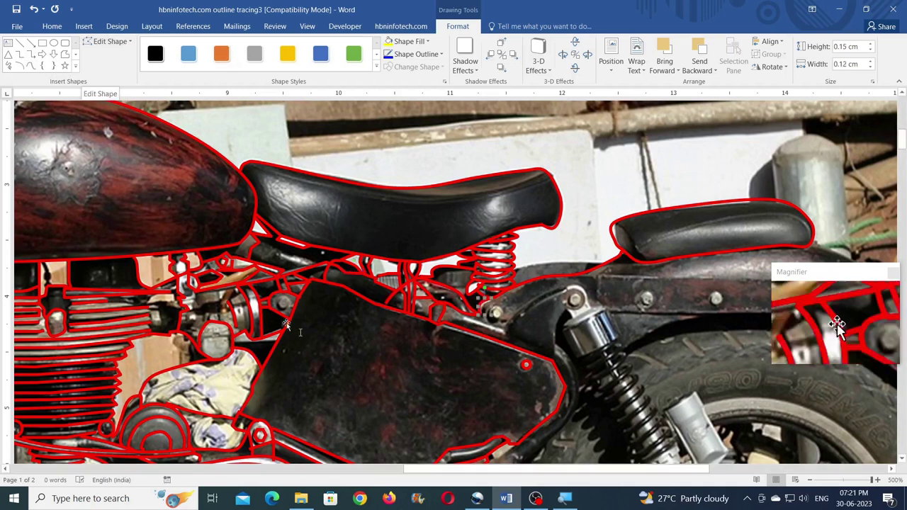
# Place 0.1 × 0.1 cm hexagons on the bolt below the seat spring, the shock absorber's top bolt and the two rear frame bolts
pyautogui.moveTo(263, 430); pyautogui.dragTo(499, 309)
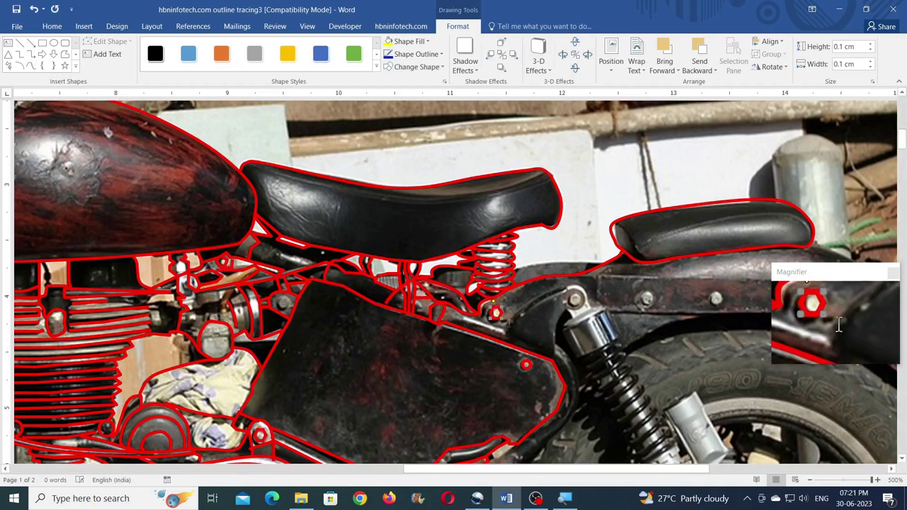
pyautogui.moveTo(573, 295); pyautogui.dragTo(578, 305)
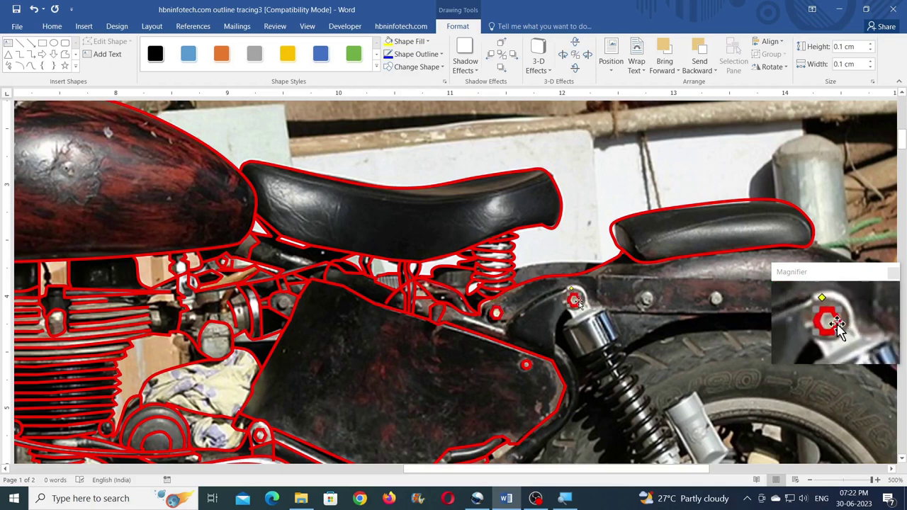
pyautogui.moveTo(656, 301); pyautogui.dragTo(646, 305)
pyautogui.moveTo(704, 299); pyautogui.dragTo(723, 301)
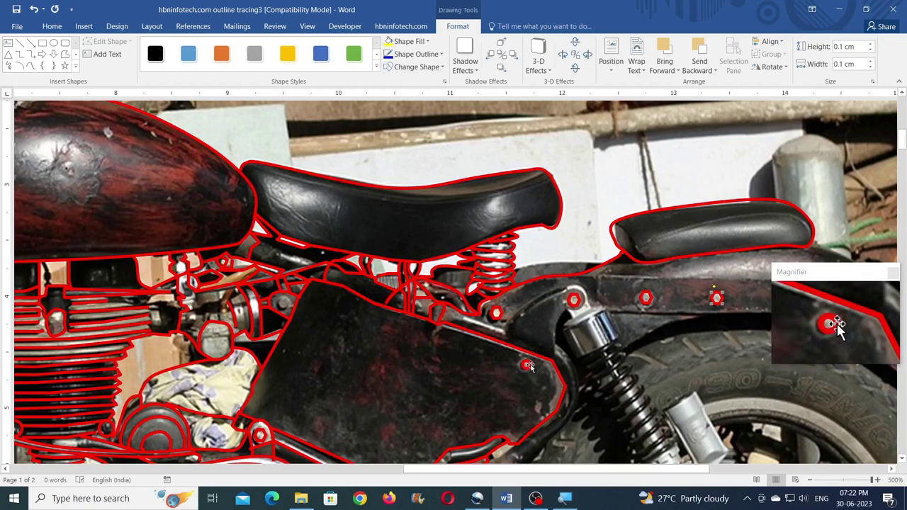
# Place a small circle on the side panel's rear bolt and trace the curved frame edge over the shock absorber's top mount
pyautogui.moveTo(529, 365); pyautogui.dragTo(526, 366)
pyautogui.click(31, 65)
pyautogui.moveTo(504, 339)
pyautogui.mouseDown()
pyautogui.moveTo(515, 307)
pyautogui.moveTo(580, 288)
pyautogui.mouseUp()
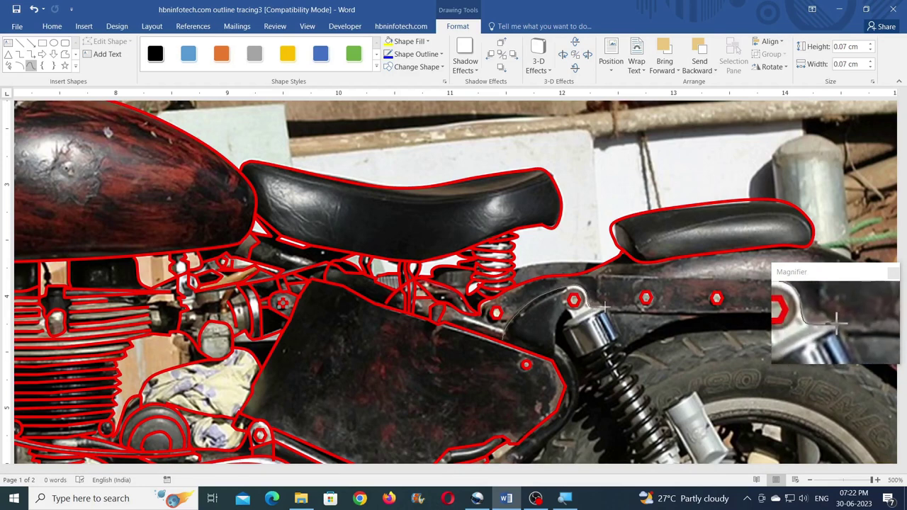
pyautogui.moveTo(620, 342); pyautogui.dragTo(620, 344)
# Trace the frame bracket's front edge below the rear seat, about 0.4 × 0.36 cm, and the shock cover's top edge, about 0.16 × 0.41 cm
pyautogui.click(66, 55)
pyautogui.moveTo(638, 262)
pyautogui.mouseDown()
pyautogui.moveTo(624, 264)
pyautogui.moveTo(605, 306)
pyautogui.mouseUp()
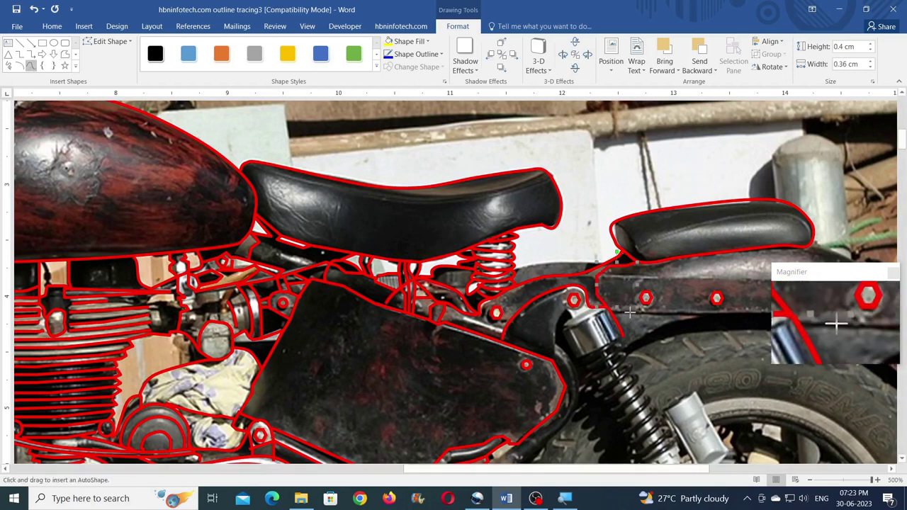
pyautogui.doubleClick(564, 326)
# Trace the front notch of the shock absorber's mount about 0.16 × 0.1 cm and adjust the points where it meets the cover's top edge
pyautogui.click(65, 54)
pyautogui.click(566, 309)
pyautogui.moveTo(565, 320); pyautogui.dragTo(580, 365)
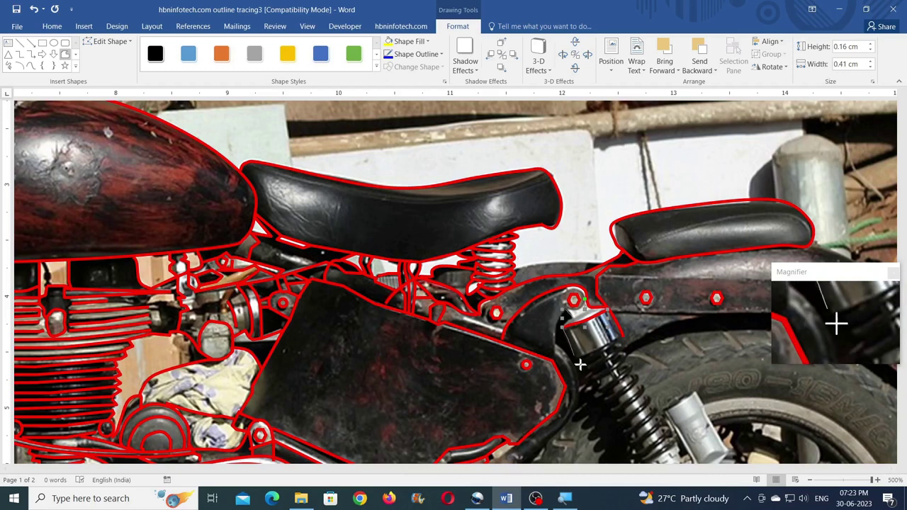
pyautogui.press('Escape')
pyautogui.click(107, 42)
pyautogui.click(112, 65)
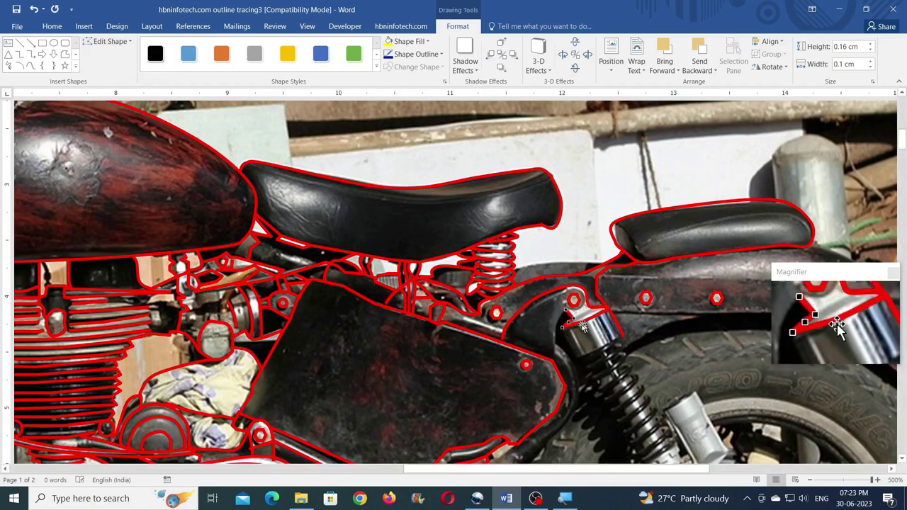
pyautogui.click(562, 328)
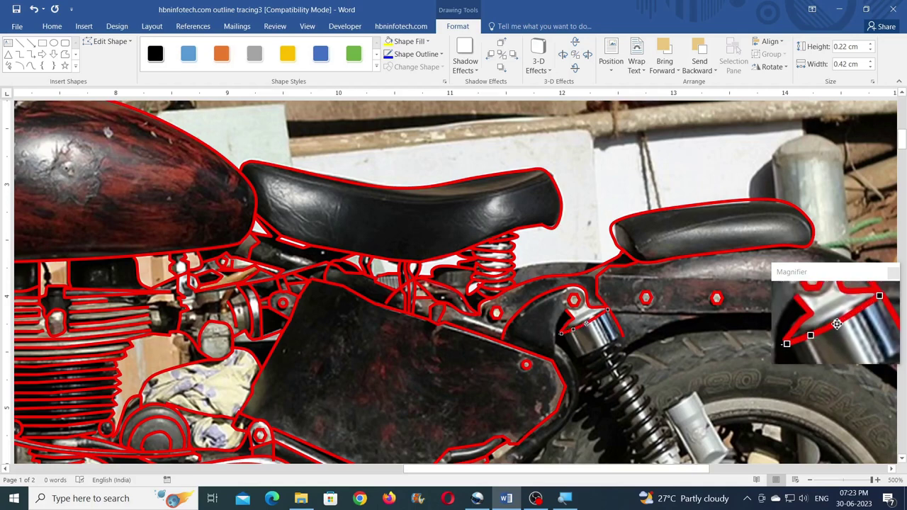
# Trace the chrome shock cover's sides and bottom about 0.24 × 0.55 cm, and the frame edge in front of it about 0.48 × 0.14 cm
pyautogui.click(65, 54)
pyautogui.click(563, 334)
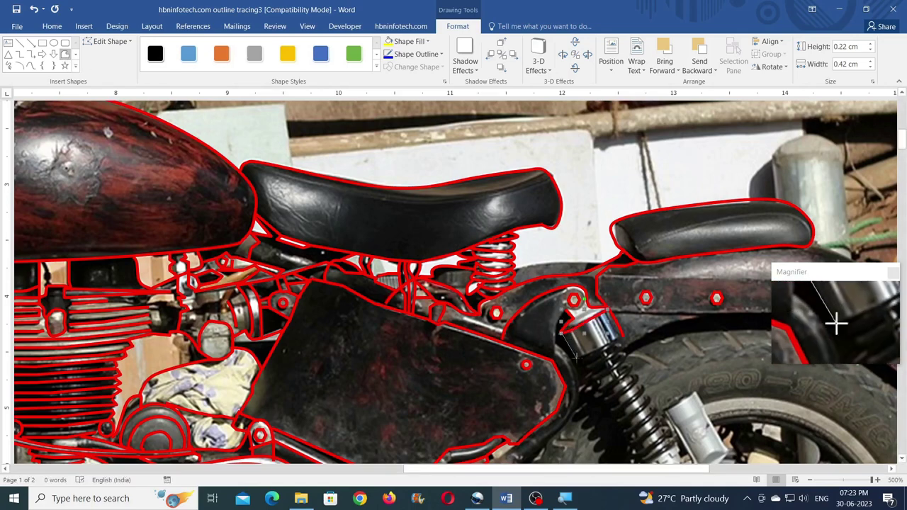
pyautogui.doubleClick(623, 335)
pyautogui.click(31, 65)
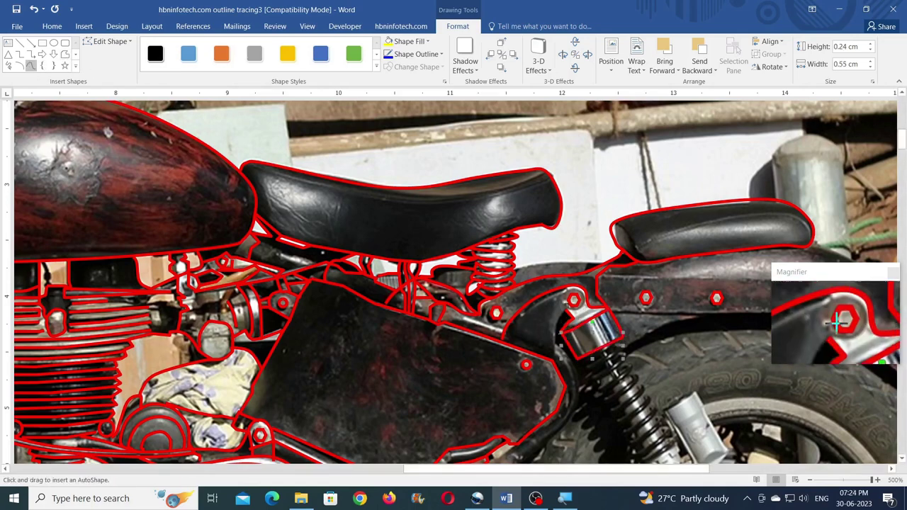
pyautogui.click(567, 307)
pyautogui.click(557, 328)
pyautogui.doubleClick(554, 359)
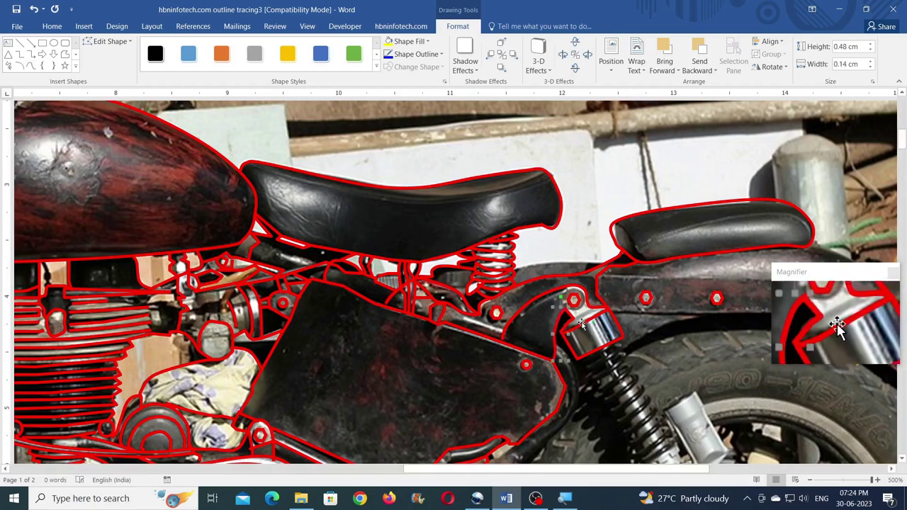
# Trace the frame tube behind the side panel with an outer curve about 1.52 × 1.12 cm and an inner line about 0.54 × 0.69 cm
pyautogui.scroll(-1, 577, 327)
pyautogui.click(31, 65)
pyautogui.click(556, 206)
pyautogui.click(579, 248)
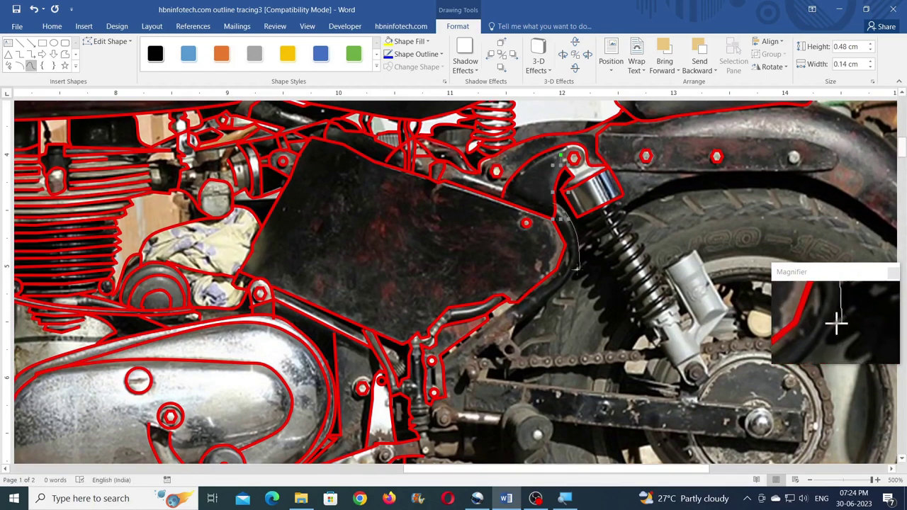
pyautogui.click(571, 277)
pyautogui.moveTo(547, 303)
pyautogui.mouseDown()
pyautogui.moveTo(476, 357)
pyautogui.moveTo(462, 386)
pyautogui.moveTo(457, 374)
pyautogui.mouseUp()
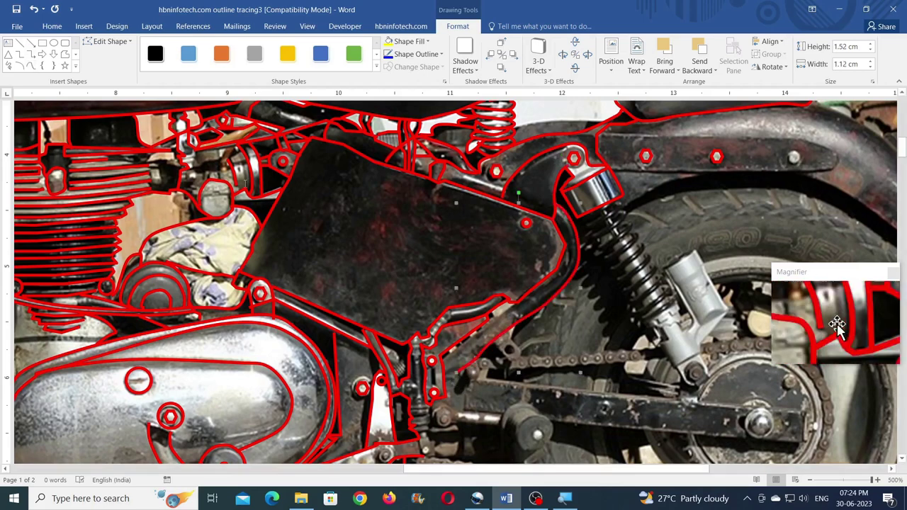
pyautogui.moveTo(516, 303); pyautogui.dragTo(441, 360)
# Trace the swingarm's front end down to the footrest rod with a freeform about 0.31 × 0.34 cm
pyautogui.click(64, 54)
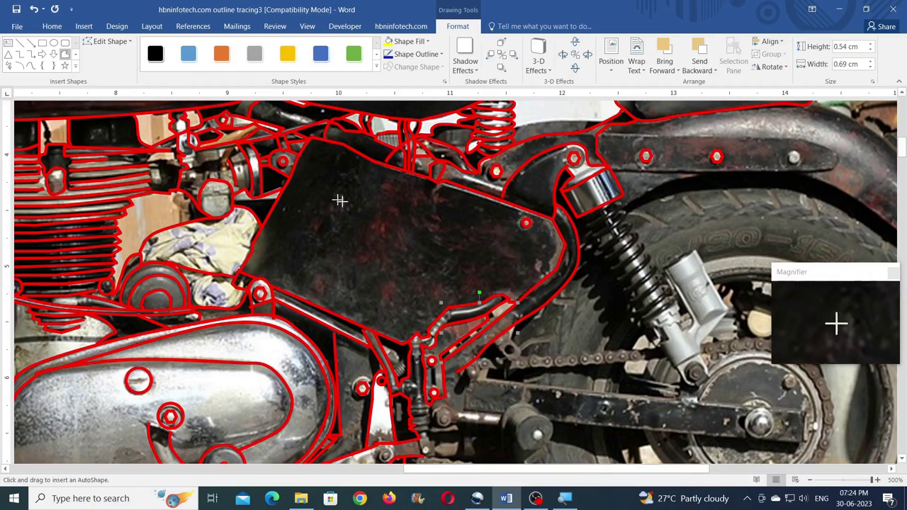
pyautogui.scroll(-1, 488, 366)
pyautogui.click(472, 238)
pyautogui.click(465, 248)
pyautogui.click(465, 270)
pyautogui.doubleClick(503, 272)
# Trace the vertical rod edges between the stand's two upper bars with short freeform lines and a curve, the last line about 0.22 cm tall
pyautogui.click(64, 54)
pyautogui.scroll(-4, 454, 284)
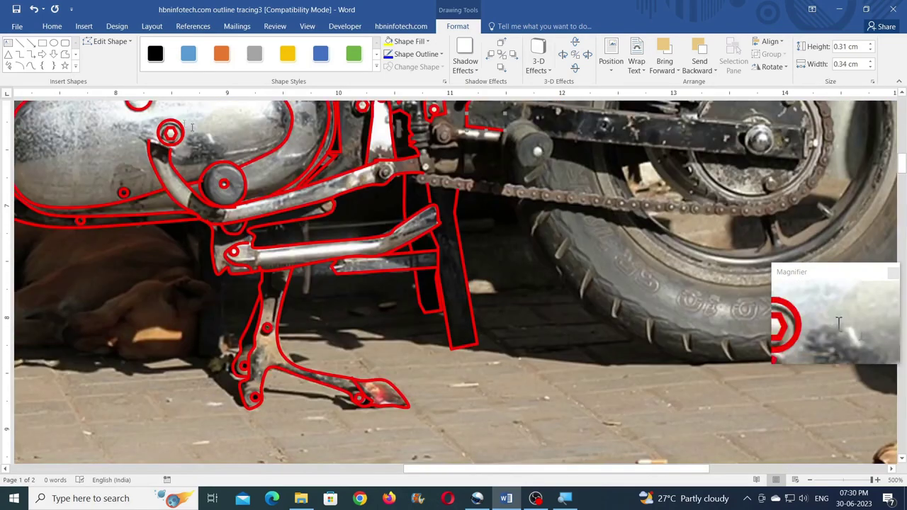
pyautogui.doubleClick(270, 222)
pyautogui.click(64, 54)
pyautogui.click(298, 243)
pyautogui.click(31, 65)
pyautogui.click(297, 220)
pyautogui.doubleClick(304, 243)
pyautogui.click(65, 54)
pyautogui.click(309, 220)
pyautogui.doubleClick(310, 243)
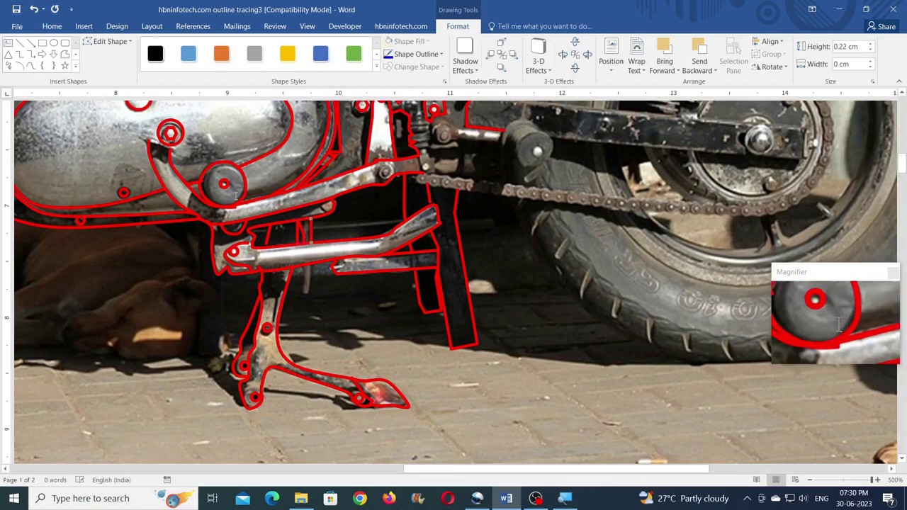
# Trace the rounded end of the thin rod hanging below the stand's bar, with its rear edge about 0.28 cm tall
pyautogui.click(31, 65)
pyautogui.moveTo(305, 268); pyautogui.dragTo(305, 290)
pyautogui.click(304, 293)
pyautogui.click(310, 290)
pyautogui.doubleClick(310, 265)
# Trace the rings of the small cylindrical part behind the silver plate with short curves, including ones about 0.03 × 0.19 and 0.06 × 0.14 cm
pyautogui.click(30, 65)
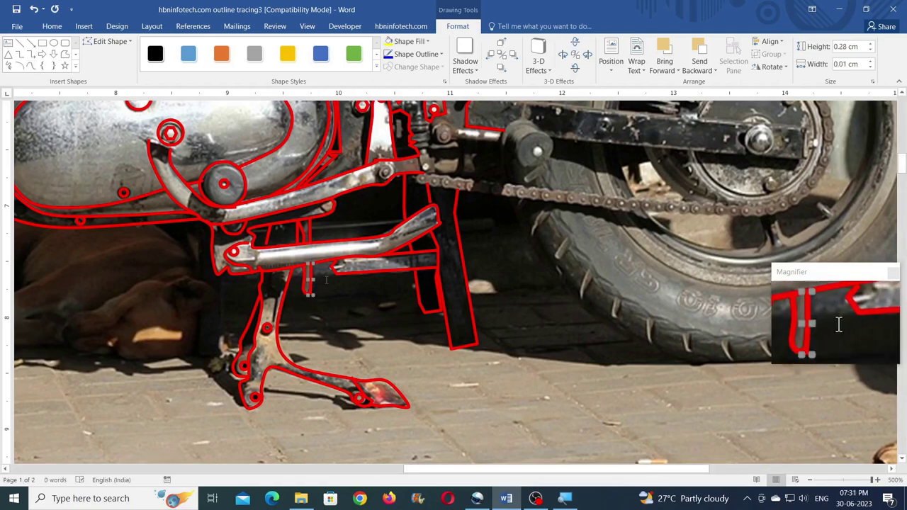
pyautogui.scroll(3, 451, 307)
pyautogui.moveTo(410, 243); pyautogui.dragTo(417, 250)
pyautogui.click(414, 243)
pyautogui.click(30, 64)
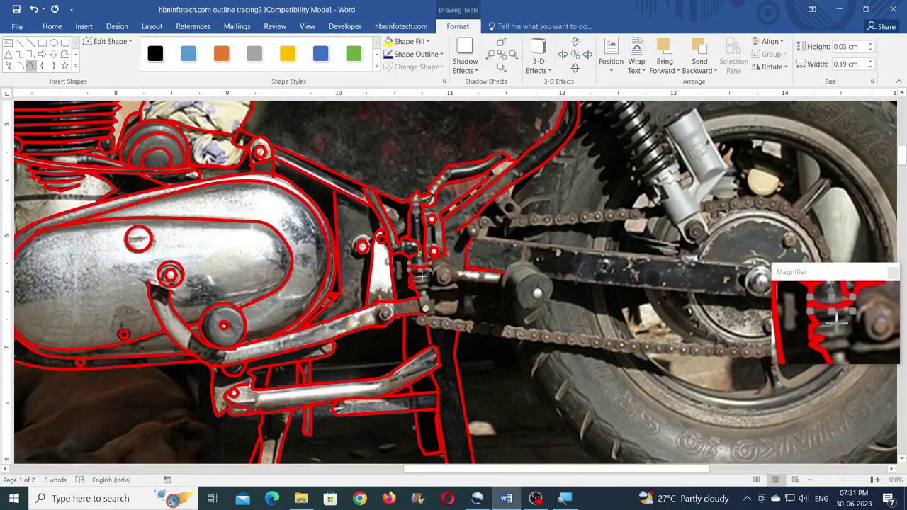
pyautogui.click(31, 64)
pyautogui.click(31, 65)
pyautogui.click(65, 54)
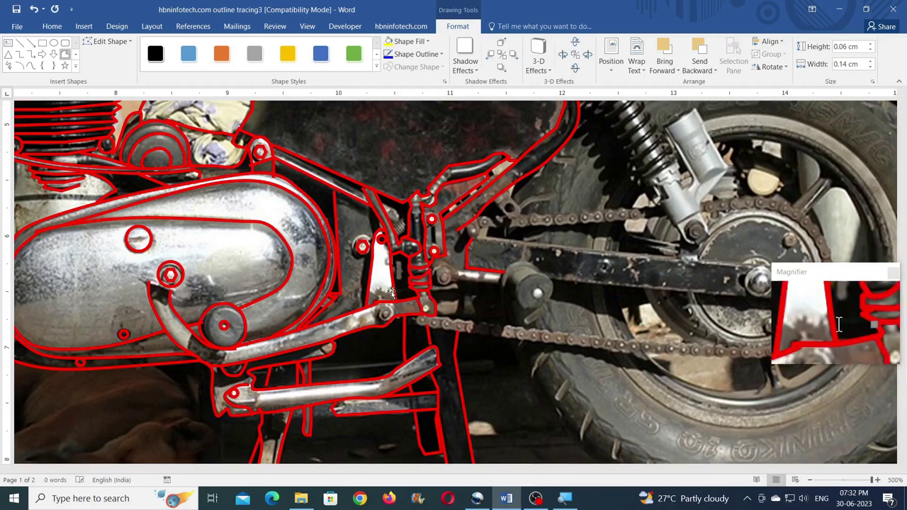
# Trace the edges around the rear footrest's pivot with freeforms about 0.13 × 0.28, 0.06 × 0.17 and 0.13 × 0.17 cm
pyautogui.moveTo(416, 297); pyautogui.dragTo(434, 249)
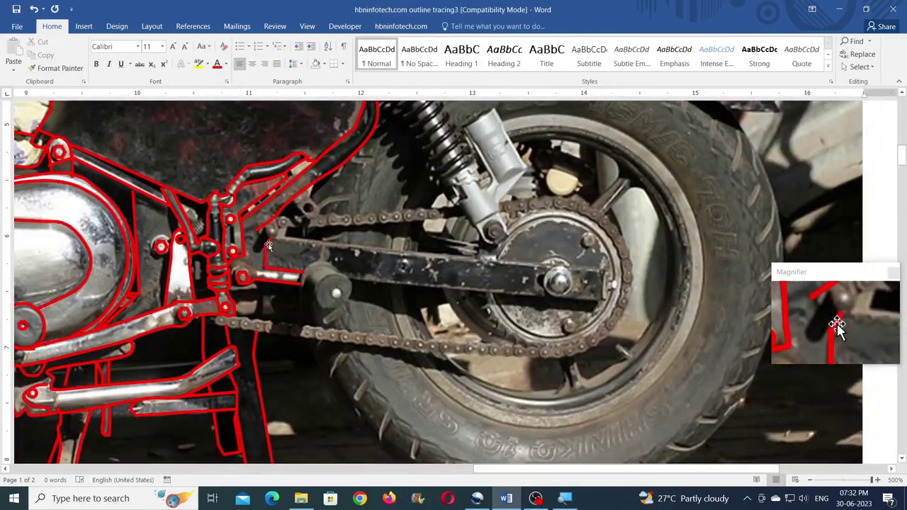
pyautogui.click(457, 31)
pyautogui.click(65, 54)
pyautogui.click(64, 54)
pyautogui.click(64, 54)
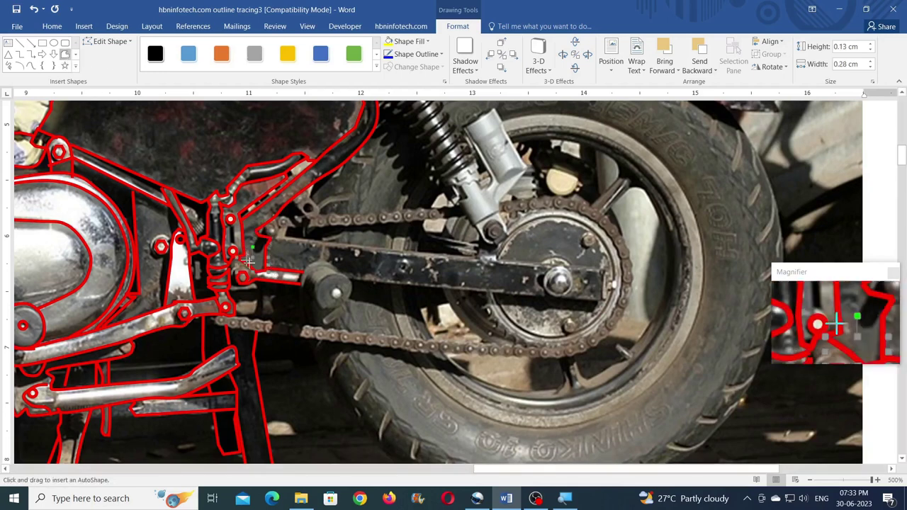
pyautogui.click(65, 54)
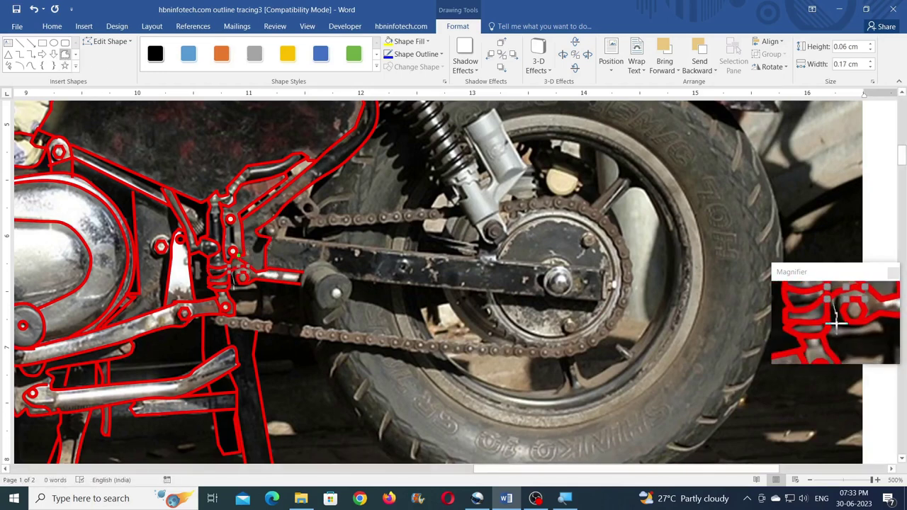
# Trace the swingarm's upper edge about 0.28 × 2.99 cm and the rear footrest's round end with a curve about 0.45 × 0.47 cm
pyautogui.click(66, 56)
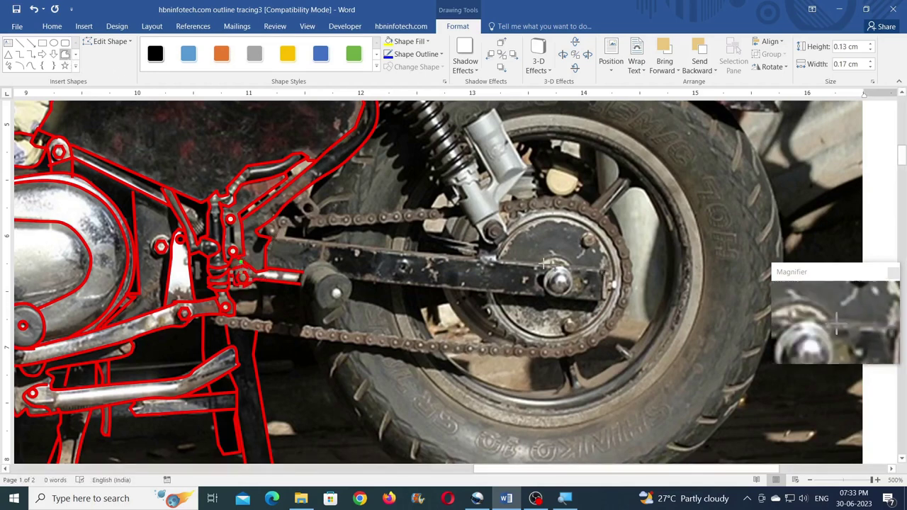
pyautogui.doubleClick(271, 239)
pyautogui.click(30, 66)
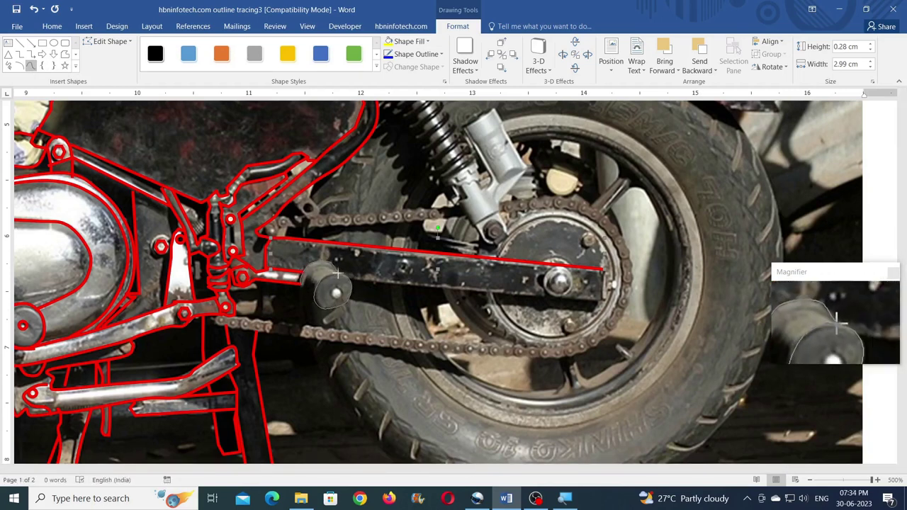
pyautogui.doubleClick(345, 274)
# Trace the rear footrest's inner edges with a freeform about 0.12 × 0.11 cm and curves, including one about 0.2 × 0.29 cm
pyautogui.click(65, 54)
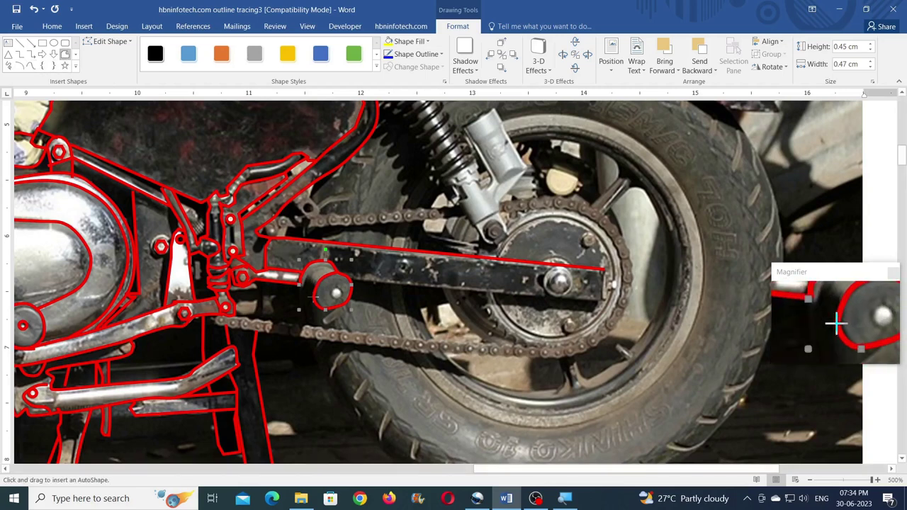
pyautogui.click(30, 66)
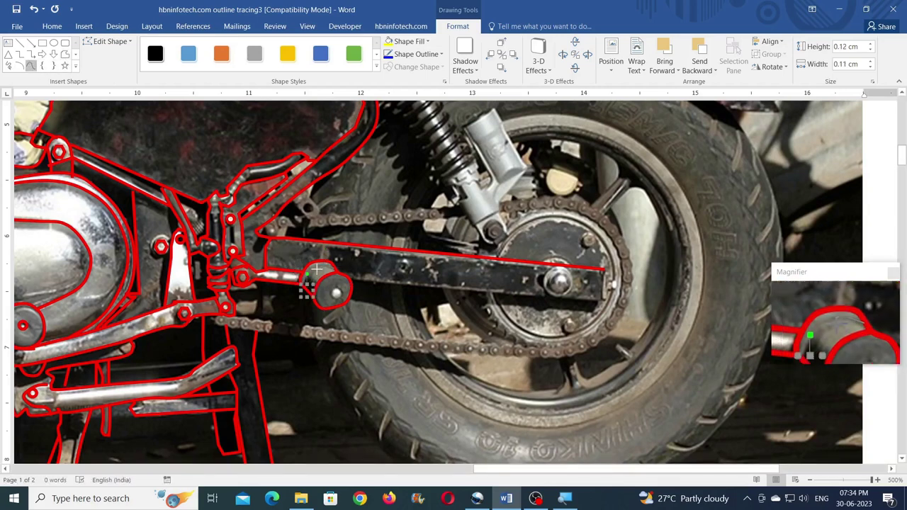
pyautogui.click(30, 65)
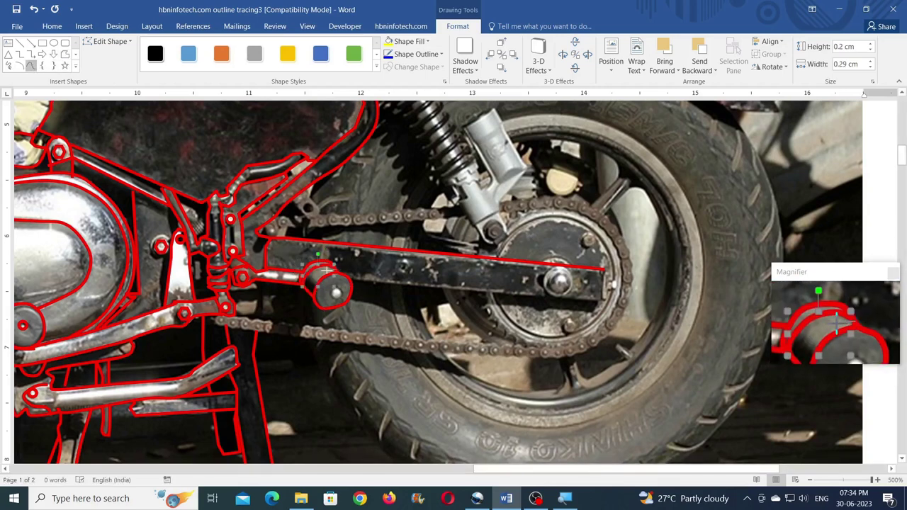
pyautogui.doubleClick(308, 291)
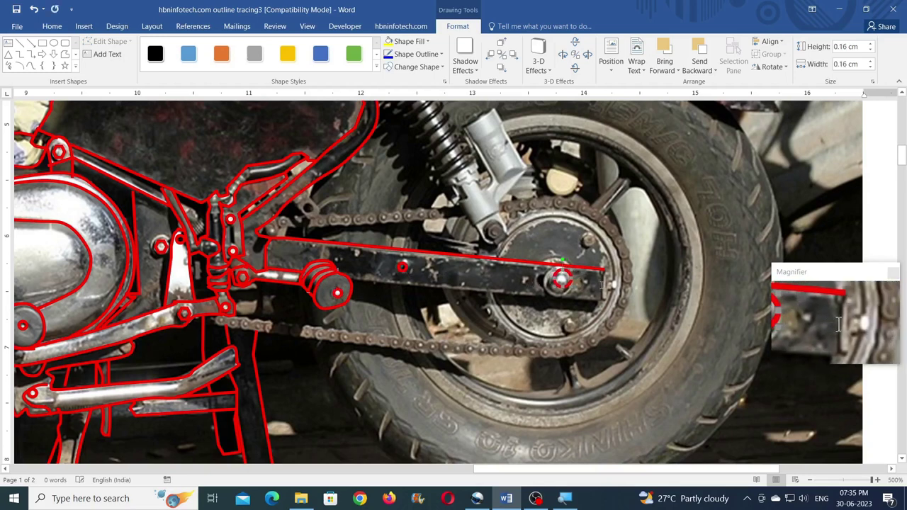
# Draw a circle about 0.24 × 0.24 cm around the rear axle nut and nudge it into place
pyautogui.moveTo(590, 262); pyautogui.dragTo(602, 279)
pyautogui.press('Left')
pyautogui.press('Left')
pyautogui.press('Left')
pyautogui.press('Left')
pyautogui.press('Left')
pyautogui.press('Left')
pyautogui.press('Left')
pyautogui.press('Left')
pyautogui.press('Down')
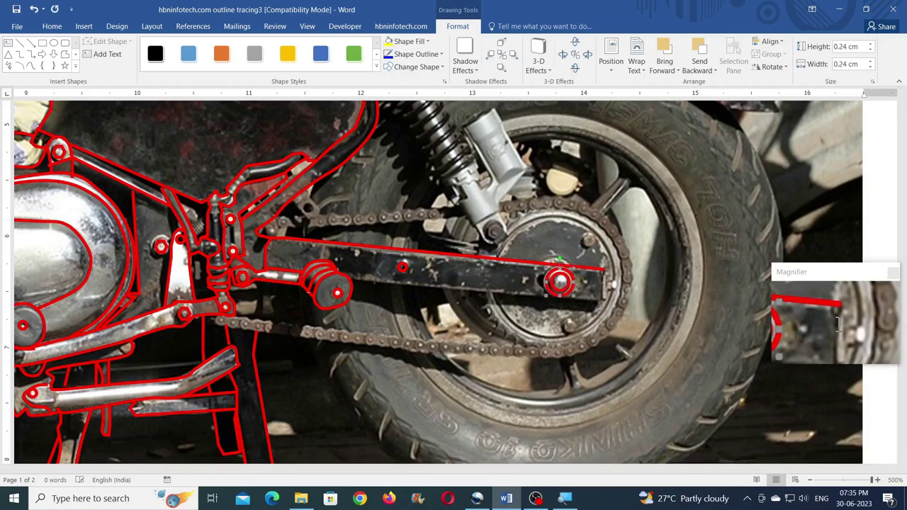
# Trace the swingarm's lower and rear edges about 0.29 × 2.29 cm, and the frame's upper edge behind the seat spring about 0.08 × 0.79 cm
pyautogui.click(64, 54)
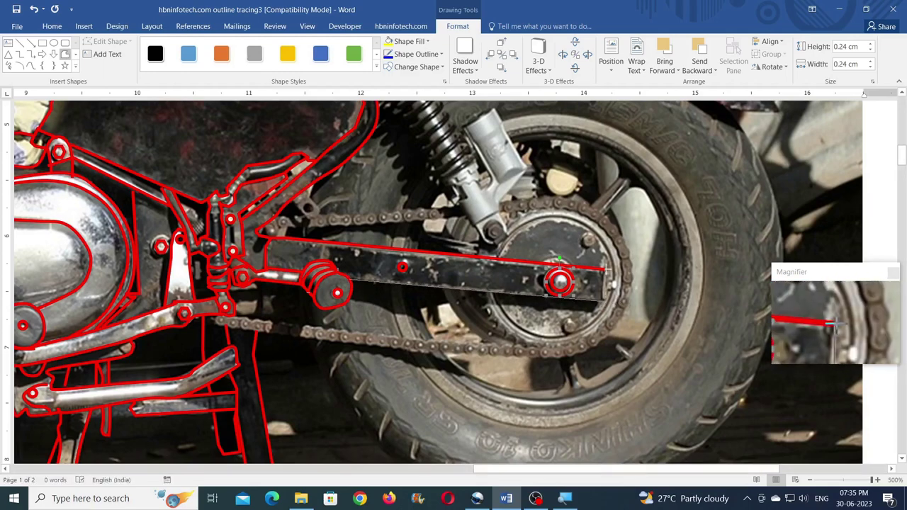
pyautogui.scroll(-3, 604, 270)
pyautogui.scroll(10, 333, 264)
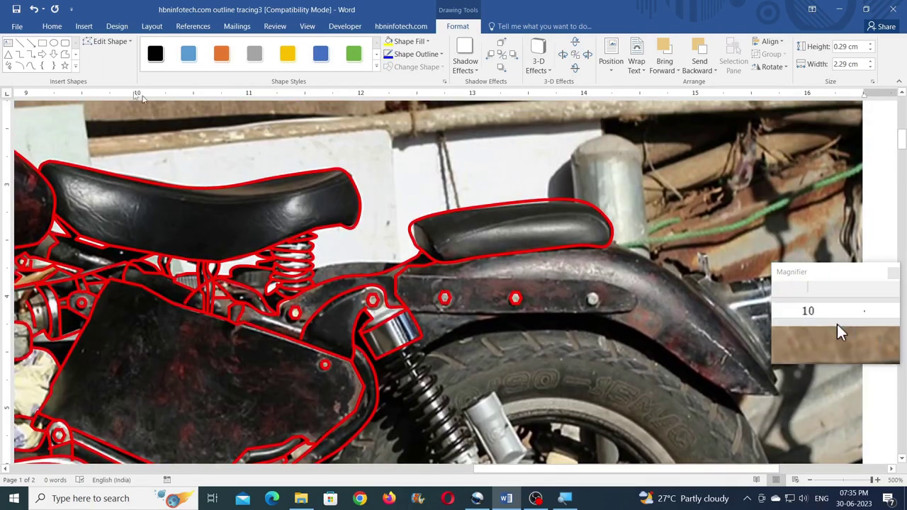
pyautogui.click(333, 263)
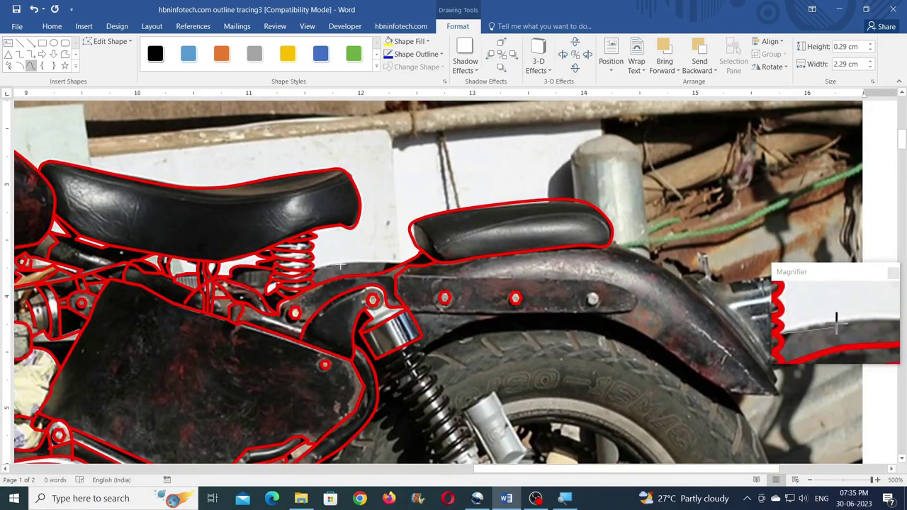
# Trace the bolted plate on the rear mudguard with a curve, and the mudguard's lower edge behind the shock absorber about 0.31 × 0.75 cm
pyautogui.click(31, 66)
pyautogui.click(398, 276)
pyautogui.click(602, 284)
pyautogui.click(632, 292)
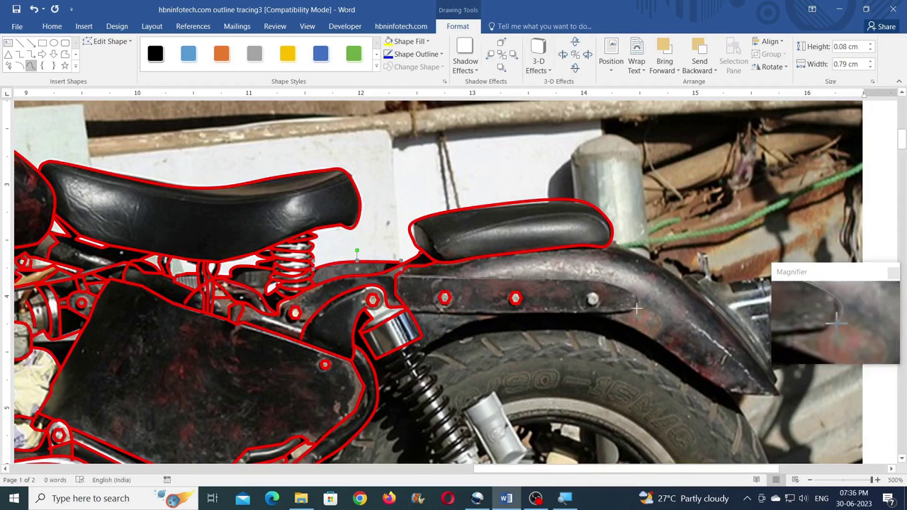
pyautogui.click(636, 309)
pyautogui.click(599, 314)
pyautogui.doubleClick(402, 310)
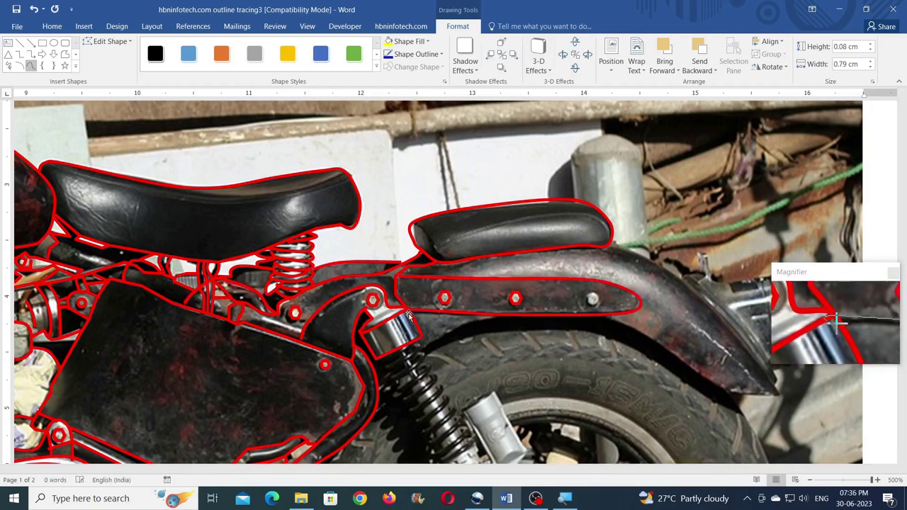
pyautogui.click(31, 64)
pyautogui.click(506, 314)
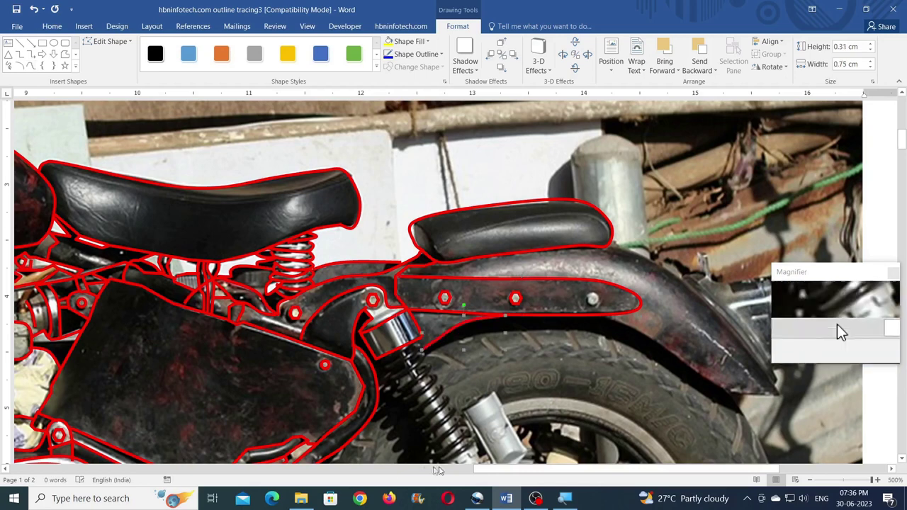
# Trace the rear mudguard's upper edge with a curve from the rear seat's back end down to the mudguard's tip
pyautogui.moveTo(477, 469); pyautogui.dragTo(540, 469)
pyautogui.click(30, 65)
pyautogui.click(434, 245)
pyautogui.click(501, 273)
pyautogui.click(567, 342)
pyautogui.doubleClick(602, 395)
# Trace the rear mudguard's lower edge behind the bolted plate with a curve, and close its tip with a curve about 0.03 × 0.38 cm
pyautogui.click(30, 65)
pyautogui.click(422, 314)
pyautogui.click(464, 331)
pyautogui.click(512, 367)
pyautogui.doubleClick(561, 394)
pyautogui.click(30, 65)
pyautogui.click(561, 393)
pyautogui.doubleClick(603, 396)
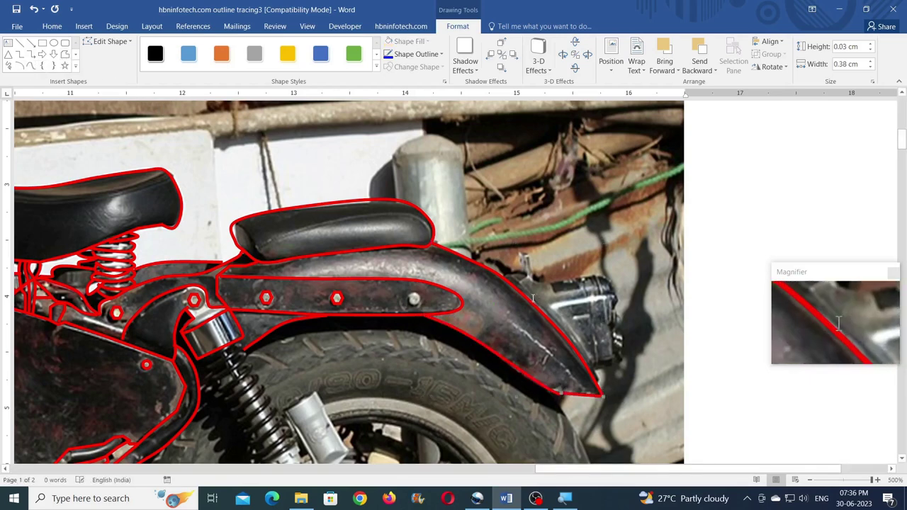
# Trace the top edge of the tail light and its bracket with a freeform, and add a bracket line about 0.09 × 0.13 cm
pyautogui.click(65, 54)
pyautogui.click(505, 276)
pyautogui.click(536, 280)
pyautogui.click(549, 284)
pyautogui.doubleClick(594, 276)
pyautogui.click(65, 54)
pyautogui.click(517, 287)
pyautogui.doubleClick(531, 277)
# Trace the narrow strip below the tail light's top edge with a freeform
pyautogui.click(64, 54)
pyautogui.click(552, 285)
pyautogui.click(555, 292)
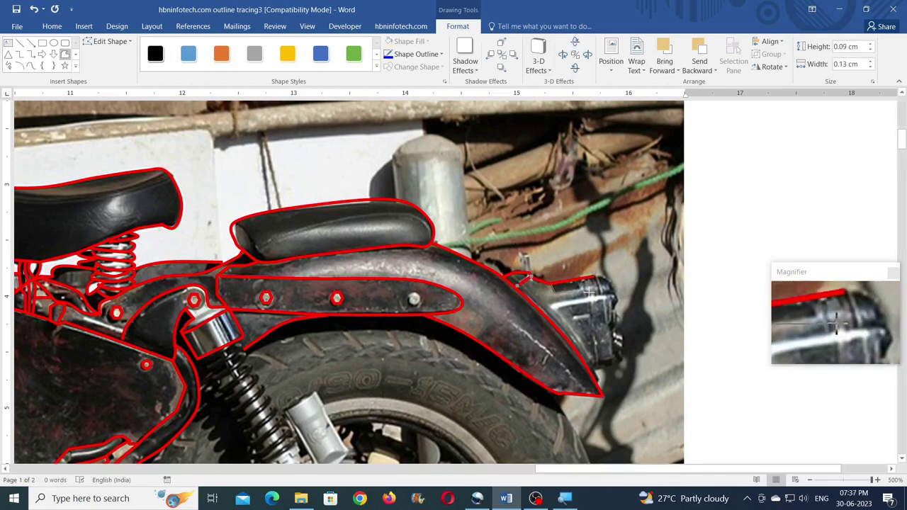
pyautogui.doubleClick(582, 282)
# Trace the tail light's lower body edge and its side along the mudguard with a freeform about 0.83 × 0.53 cm
pyautogui.click(65, 54)
pyautogui.click(610, 294)
pyautogui.click(551, 307)
pyautogui.click(594, 358)
pyautogui.click(595, 369)
pyautogui.doubleClick(599, 386)
# Trace the tail light's rounded top corner and rear edge down to its lower end with a curve
pyautogui.click(34, 69)
pyautogui.click(30, 65)
pyautogui.click(599, 279)
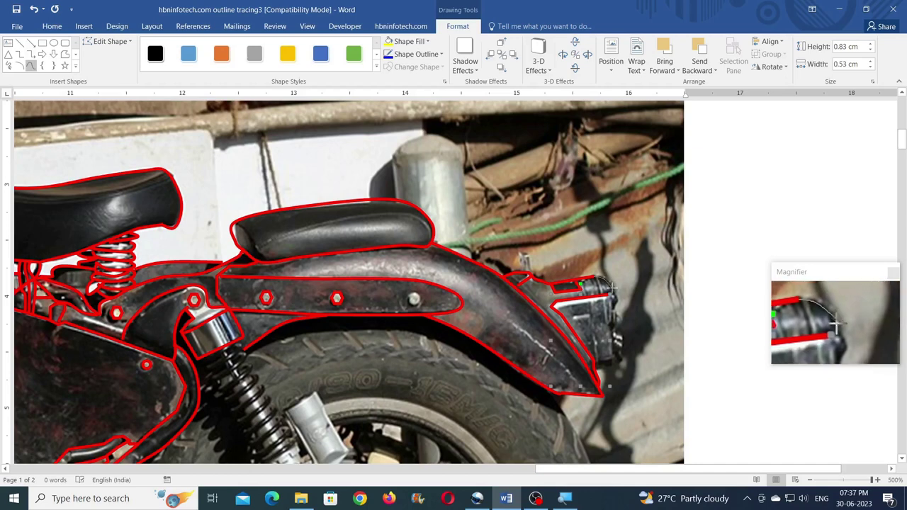
pyautogui.click(615, 331)
pyautogui.doubleClick(614, 357)
# Close the tail light's lower rear corner with a freeform
pyautogui.click(65, 54)
pyautogui.click(594, 369)
pyautogui.click(613, 366)
pyautogui.doubleClick(615, 359)
# Trace the inner panel lines of the tail light body with three freeforms: a short upper line, a long vertical line and a lower crossbar
pyautogui.click(592, 315)
pyautogui.doubleClick(573, 318)
pyautogui.click(65, 54)
pyautogui.click(592, 316)
pyautogui.doubleClick(596, 366)
pyautogui.click(65, 53)
pyautogui.click(595, 343)
pyautogui.doubleClick(584, 342)
# Trace the tail light's lower inner edge and the upright beside the lens with a freeform
pyautogui.click(66, 54)
pyautogui.click(597, 361)
pyautogui.click(612, 359)
pyautogui.doubleClick(611, 324)
pyautogui.click(607, 295)
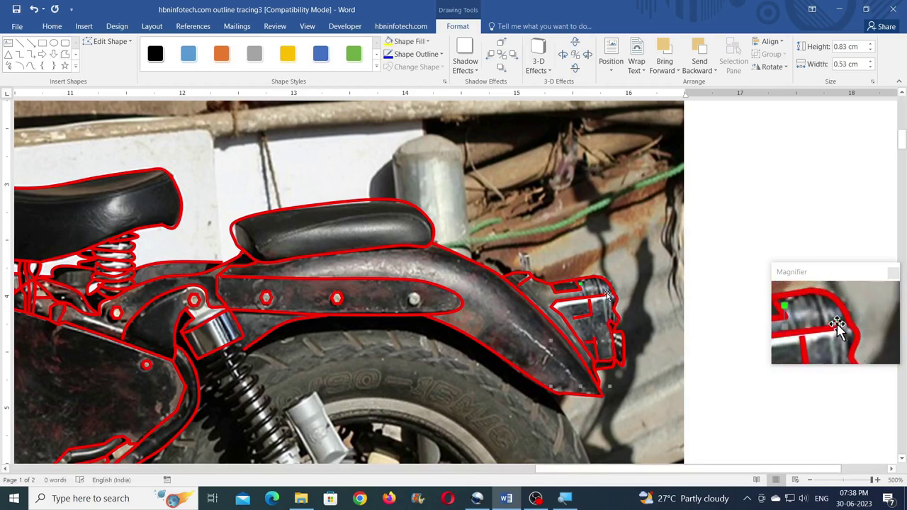
# Add detail lines to the tail light's upper section, one about 0.08 × 0.07 cm and one about 0.18 × 0.05 cm
pyautogui.click(65, 56)
pyautogui.click(582, 289)
pyautogui.doubleClick(589, 296)
pyautogui.click(31, 66)
pyautogui.click(65, 54)
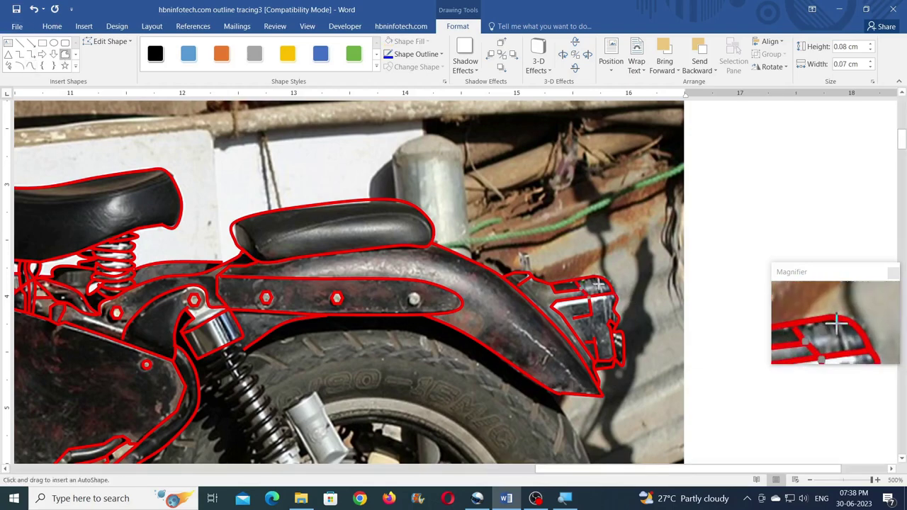
# Trace the top two coils of the rear shock absorber's spring below its chrome cover with curves
pyautogui.scroll(-4, 619, 316)
pyautogui.scroll(2, 618, 316)
pyautogui.moveTo(587, 470); pyautogui.dragTo(521, 469)
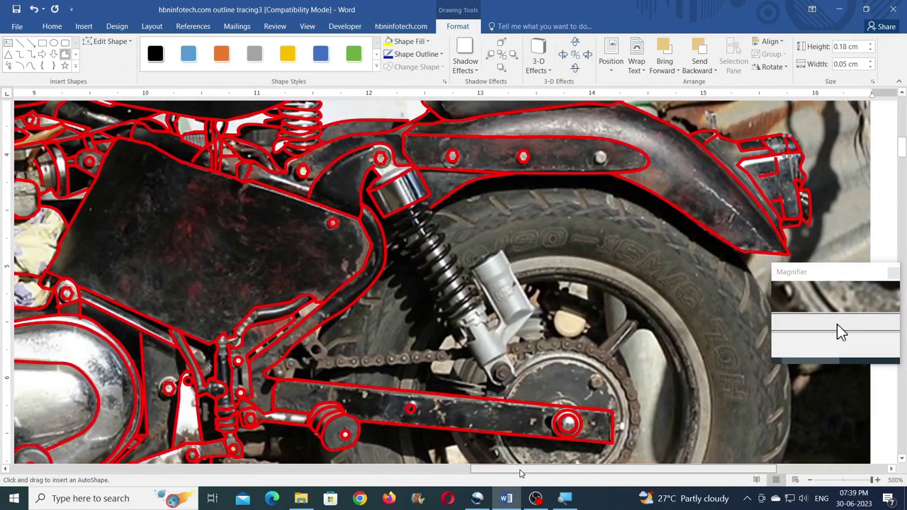
pyautogui.click(30, 65)
pyautogui.click(427, 205)
pyautogui.doubleClick(397, 218)
pyautogui.click(31, 65)
pyautogui.click(423, 209)
pyautogui.click(431, 215)
pyautogui.click(417, 230)
pyautogui.doubleClick(395, 235)
# Trace the third coil of the rear shock spring with a curve about 0.27 × 0.34 cm
pyautogui.click(30, 65)
pyautogui.click(428, 221)
pyautogui.click(437, 228)
pyautogui.click(424, 244)
pyautogui.doubleClick(401, 251)
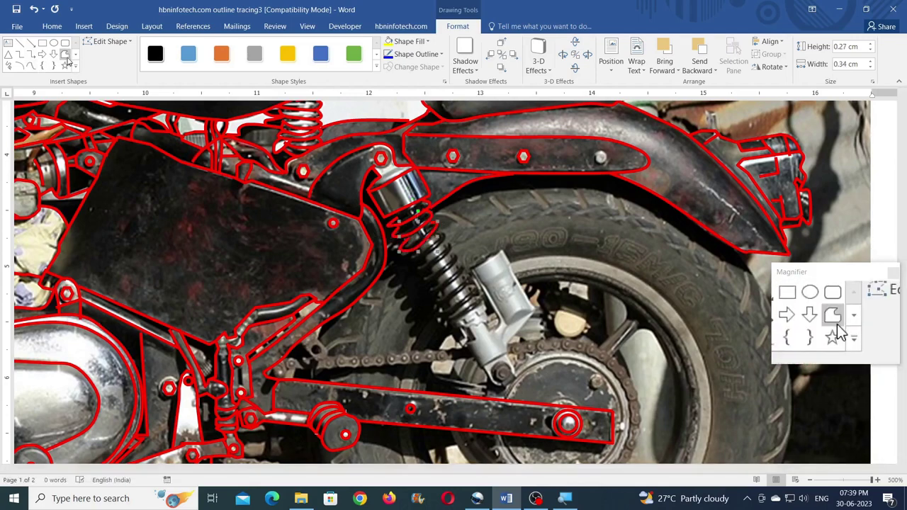
# Trace the next spring coil with a curve about 0.26 × 0.34 cm and duplicate it down the rest of the spring
pyautogui.click(30, 65)
pyautogui.click(31, 65)
pyautogui.click(444, 242)
pyautogui.click(450, 249)
pyautogui.click(434, 265)
pyautogui.click(415, 270)
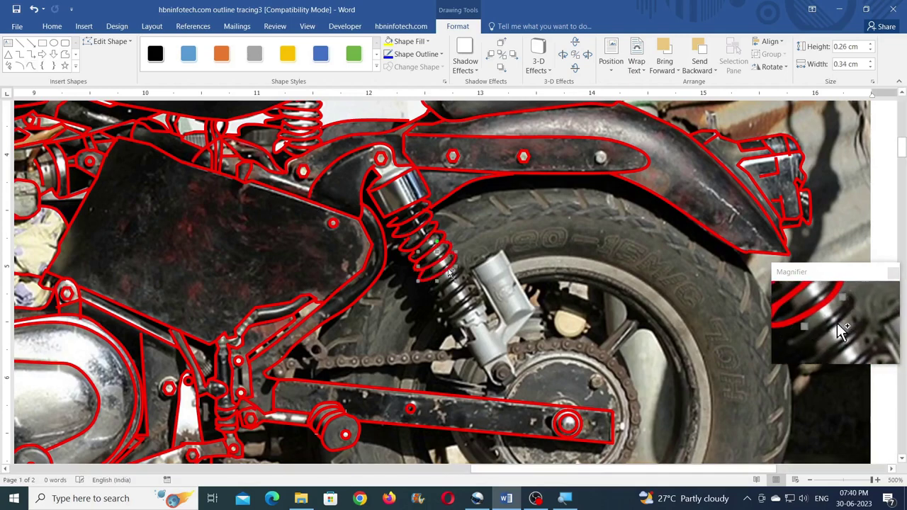
pyautogui.moveTo(447, 271); pyautogui.dragTo(455, 280)
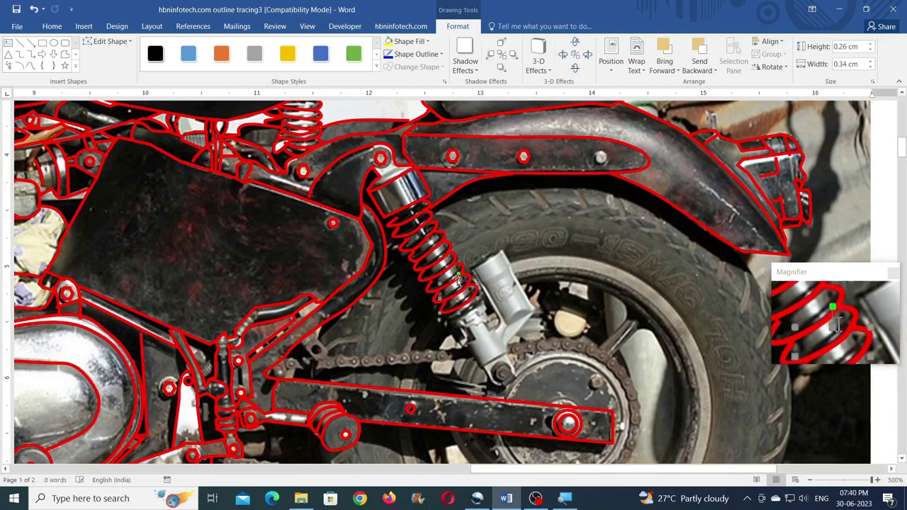
# Reshape an upper coil of the rear shock spring by moving its edit points, making it about 0.27 × 0.35 cm
pyautogui.click(64, 54)
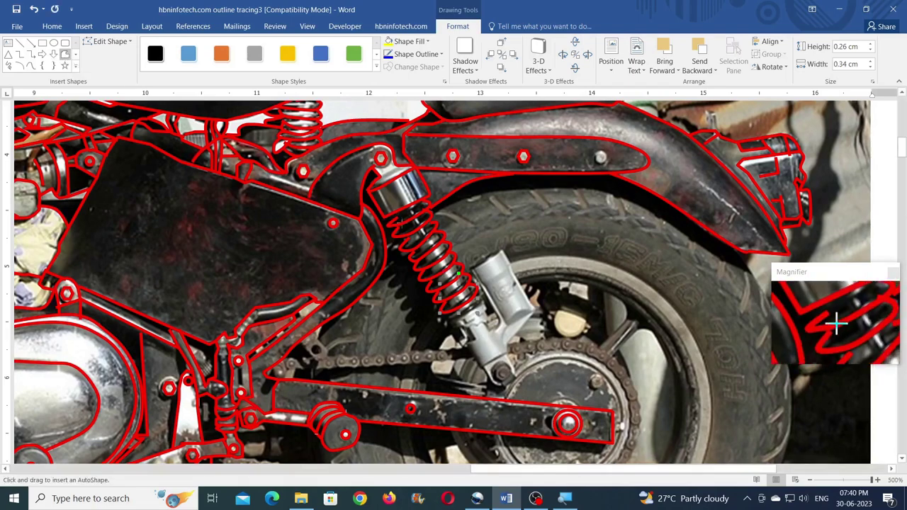
pyautogui.press('Escape')
pyautogui.click(395, 227)
pyautogui.click(108, 41)
pyautogui.click(114, 68)
pyautogui.moveTo(399, 226); pyautogui.dragTo(408, 233)
pyautogui.click(404, 241)
# Try to trace a straight freeform line through the coils along the front side of the rear shock spring
pyautogui.click(64, 54)
pyautogui.click(418, 211)
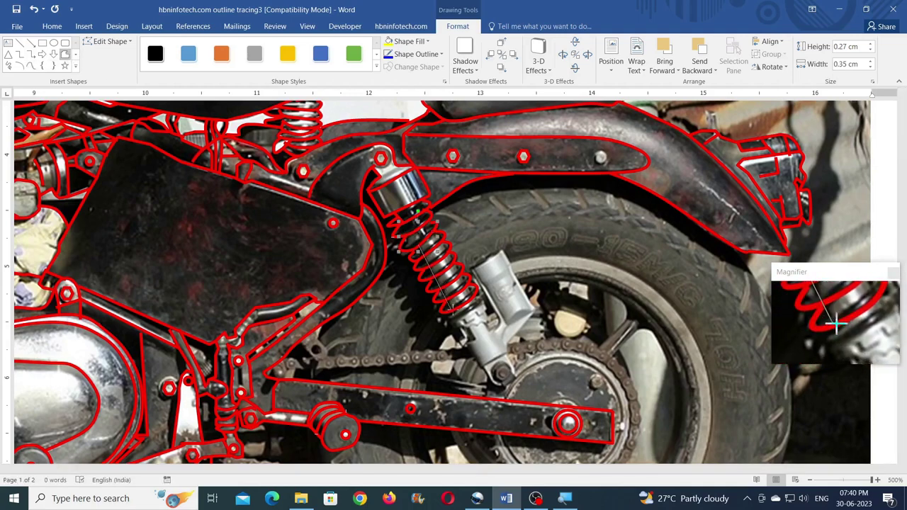
pyautogui.doubleClick(453, 310)
pyautogui.click(394, 285)
# Adjust the edit points of another upper spring coil so it measures about 0.27 × 0.33 cm
pyautogui.moveTo(341, 470); pyautogui.dragTo(727, 469)
pyautogui.click(286, 225)
pyautogui.click(442, 29)
pyautogui.click(110, 41)
pyautogui.click(106, 55)
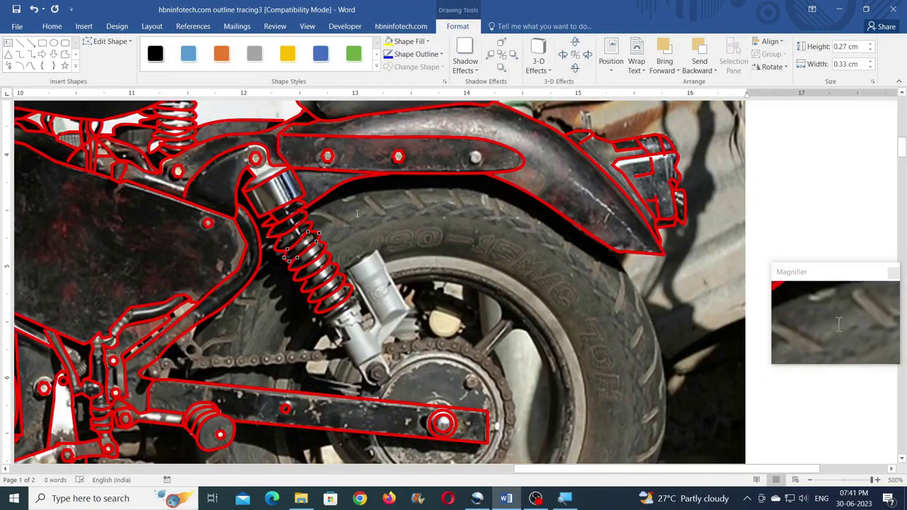
# Link the upper spring coils with short freeform segments about 0.07 × 0.07 cm and 0.09 × 0.04 cm
pyautogui.click(65, 54)
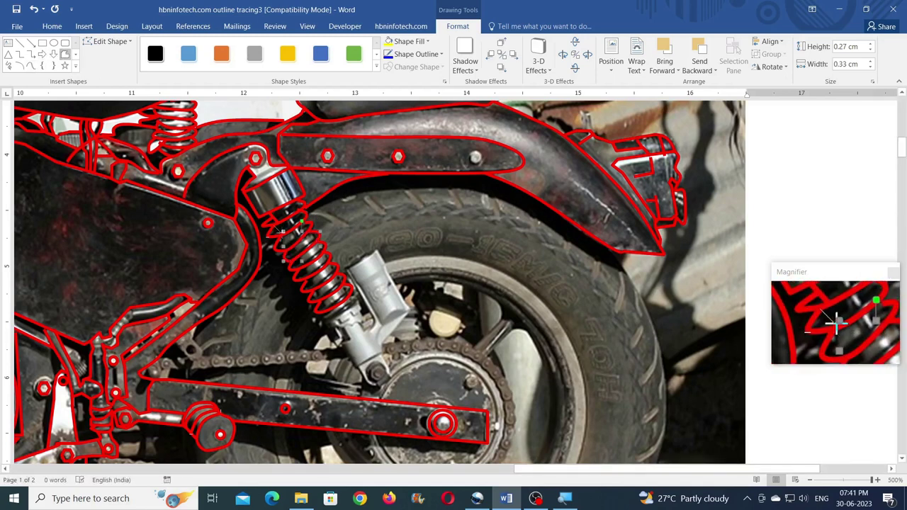
pyautogui.doubleClick(282, 233)
pyautogui.click(64, 54)
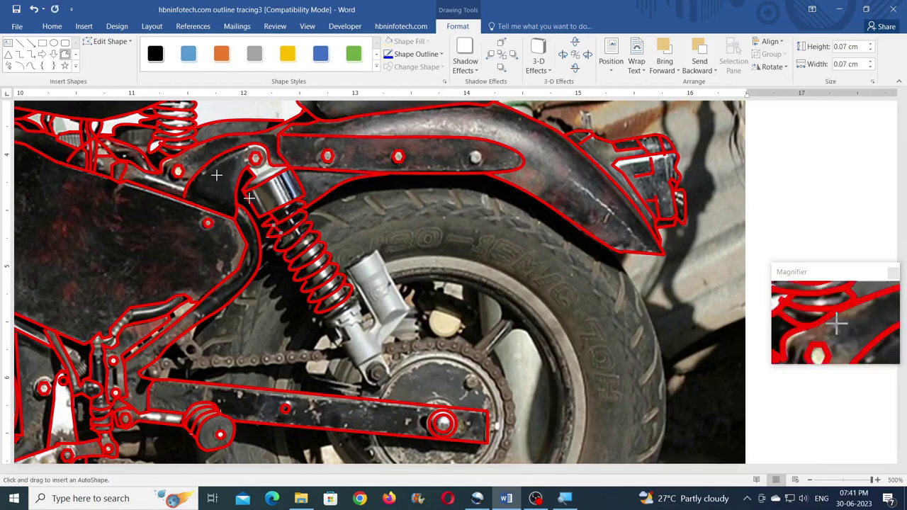
pyautogui.click(294, 248)
pyautogui.doubleClick(298, 257)
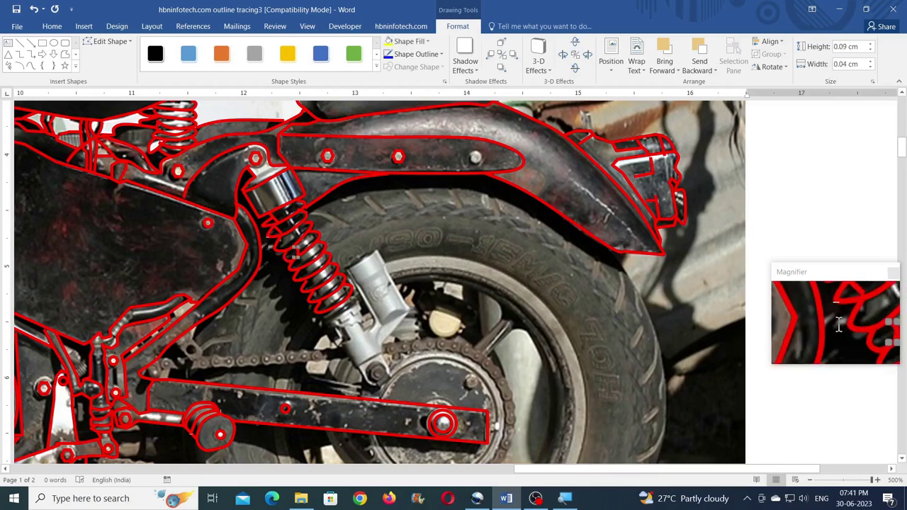
pyautogui.click(270, 247)
# Link the lower spring coils along their front side with short freeform segments, the last about 0.09 × 0.09 cm
pyautogui.moveTo(418, 468); pyautogui.dragTo(762, 469)
pyautogui.click(412, 252)
pyautogui.click(62, 55)
pyautogui.click(448, 296)
pyautogui.doubleClick(442, 288)
pyautogui.click(65, 54)
pyautogui.doubleClick(432, 278)
pyautogui.click(65, 54)
pyautogui.click(432, 277)
pyautogui.doubleClick(442, 287)
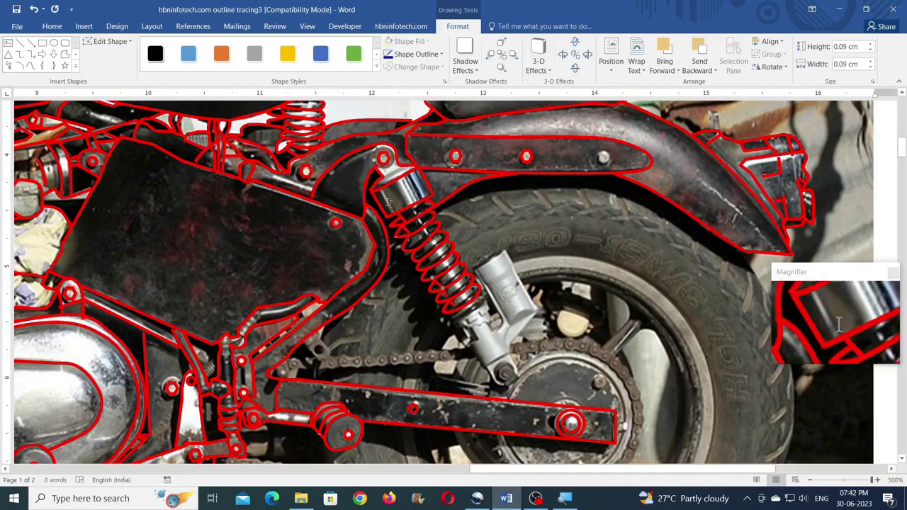
# Add the remaining short freeform links between the spring coils and a shaft curve about 0.31 × 0.19 cm inside the upper coils
pyautogui.click(62, 54)
pyautogui.doubleClick(432, 268)
pyautogui.click(64, 54)
pyautogui.doubleClick(431, 263)
pyautogui.click(65, 55)
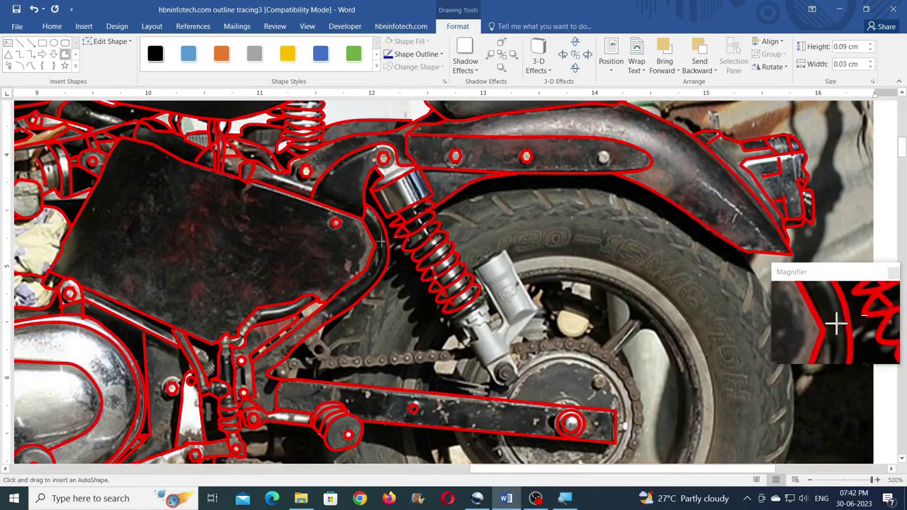
pyautogui.doubleClick(380, 241)
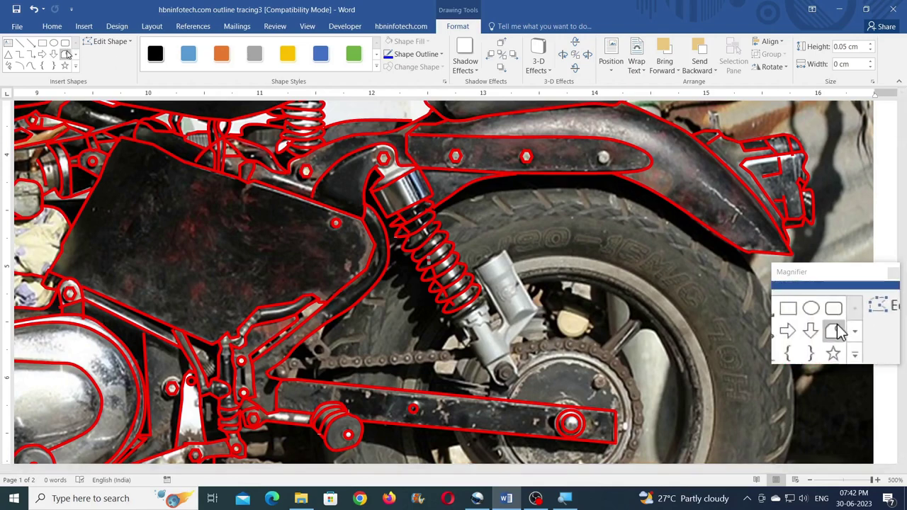
pyautogui.click(22, 66)
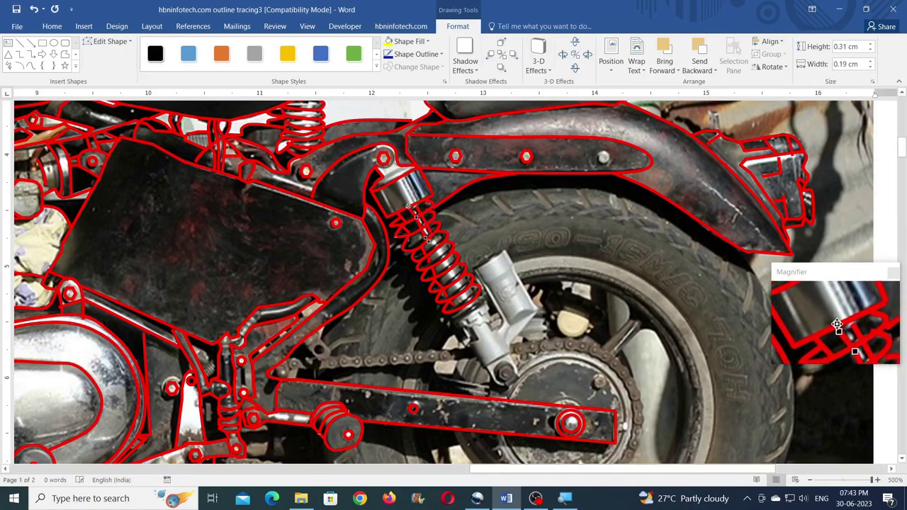
# Duplicate the footrest's bolt mark onto the frame bracket above the chain and trace the bracket with a freeform about 0.27 × 0.28 cm
pyautogui.scroll(-3, 410, 207)
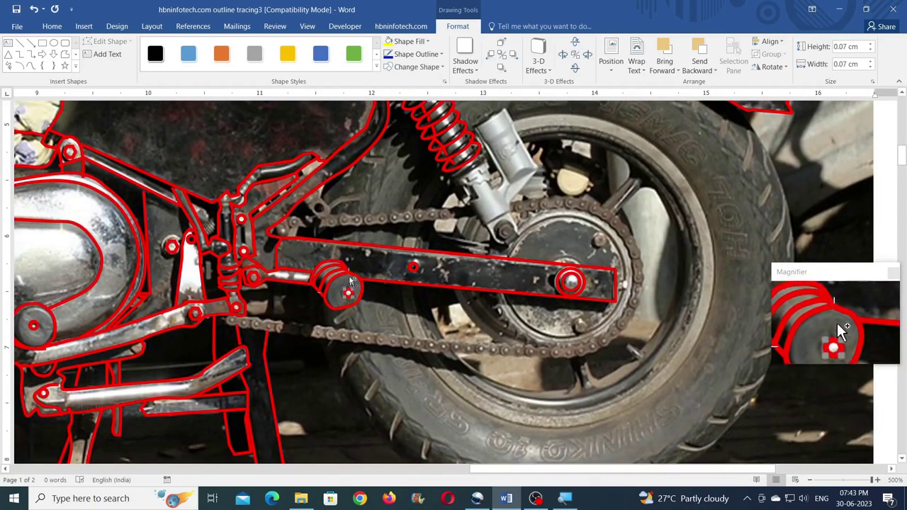
pyautogui.click(65, 54)
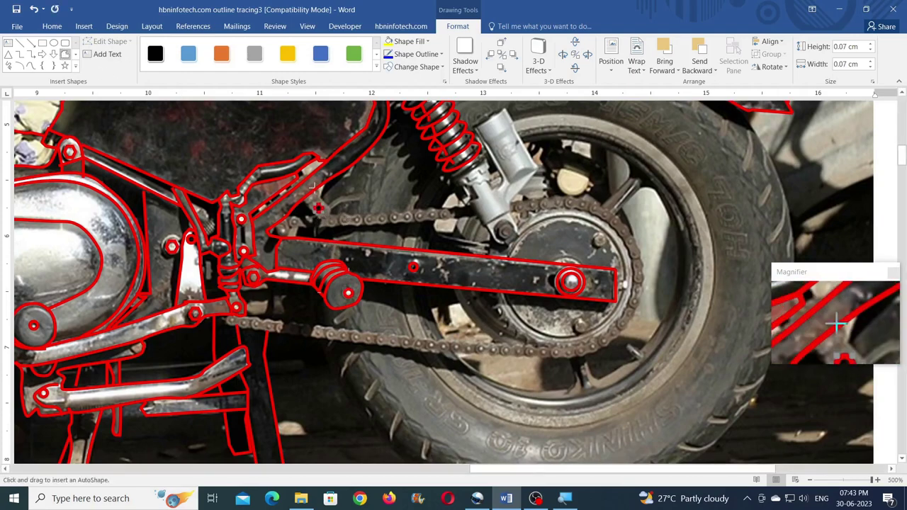
pyautogui.click(328, 213)
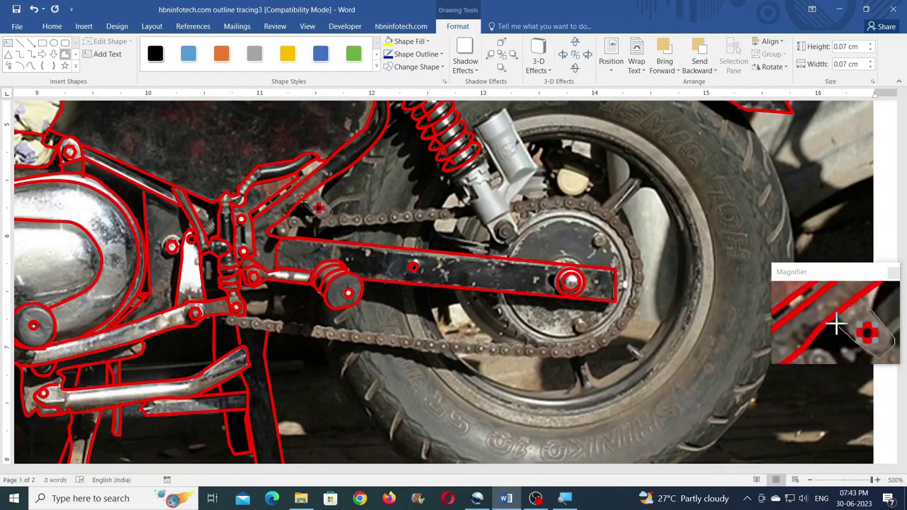
pyautogui.doubleClick(300, 195)
# Trace the shock absorber's silver reservoir with a freeform about 0.65 × 0.52 cm and its top edge with one about 0.17 × 0.28 cm
pyautogui.scroll(3, 300, 196)
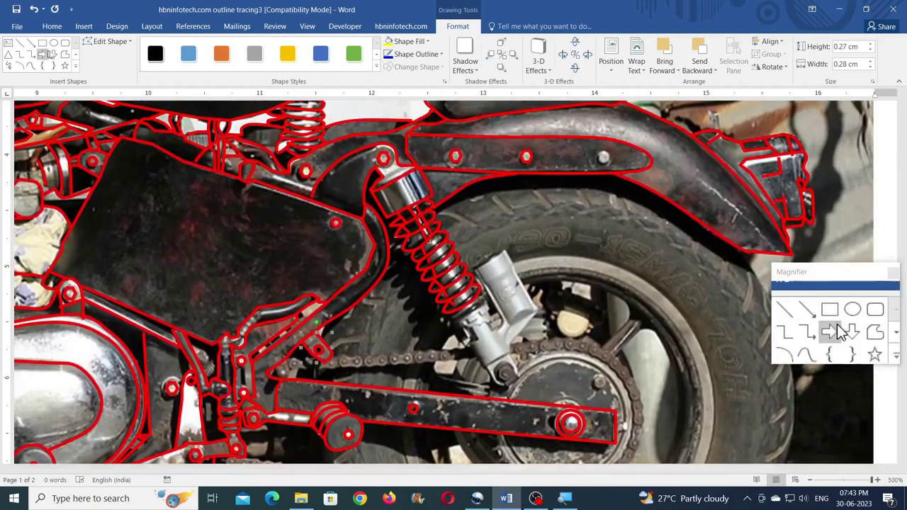
pyautogui.click(64, 53)
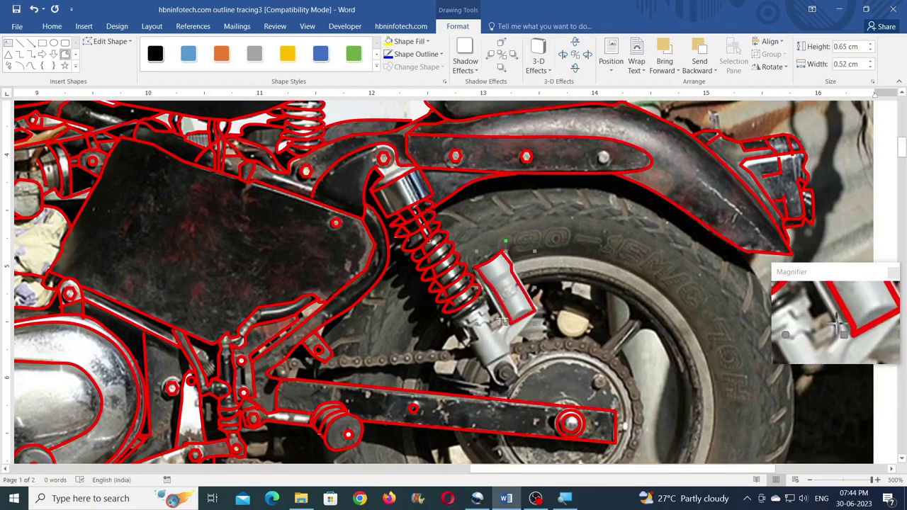
pyautogui.click(473, 269)
# Trace a freeform along the reservoir's rear edge, around the shock's lower mount and up to the spring's bottom coil
pyautogui.click(64, 54)
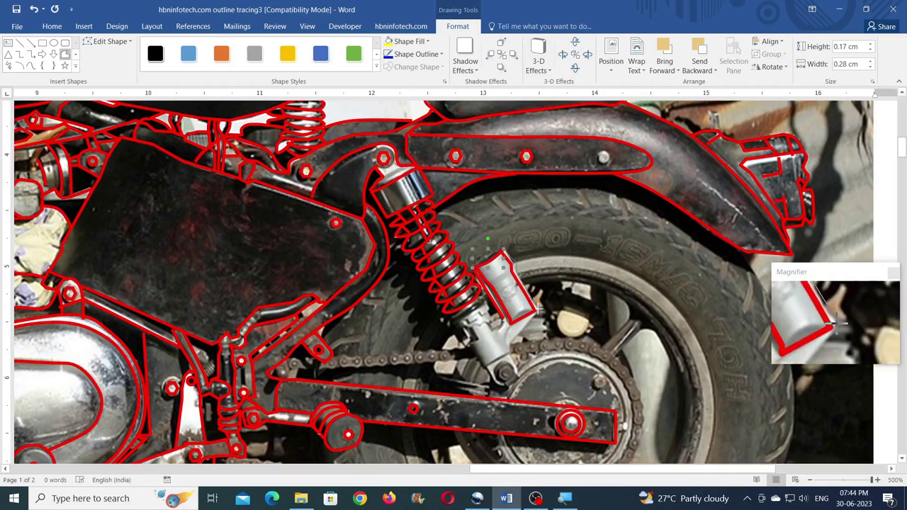
pyautogui.click(508, 387)
pyautogui.click(495, 384)
pyautogui.click(484, 367)
pyautogui.click(468, 344)
pyautogui.click(481, 339)
pyautogui.click(472, 325)
pyautogui.click(457, 328)
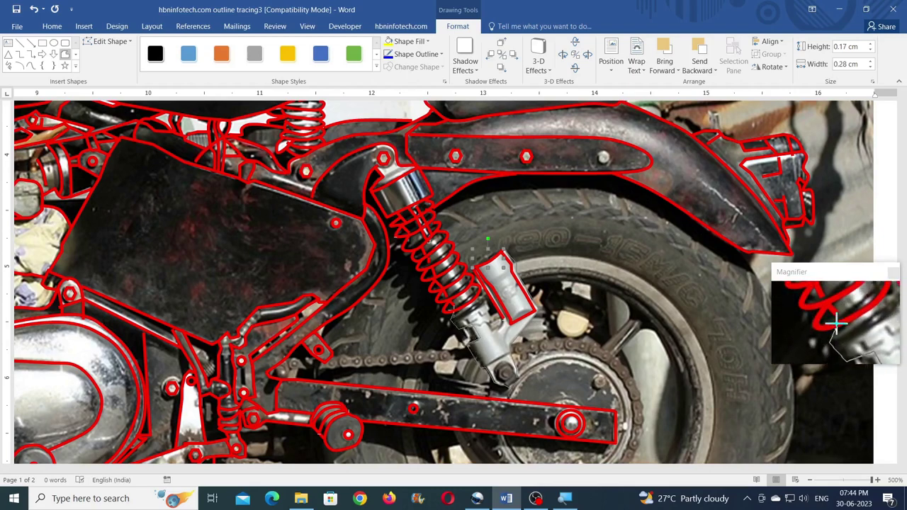
pyautogui.doubleClick(452, 313)
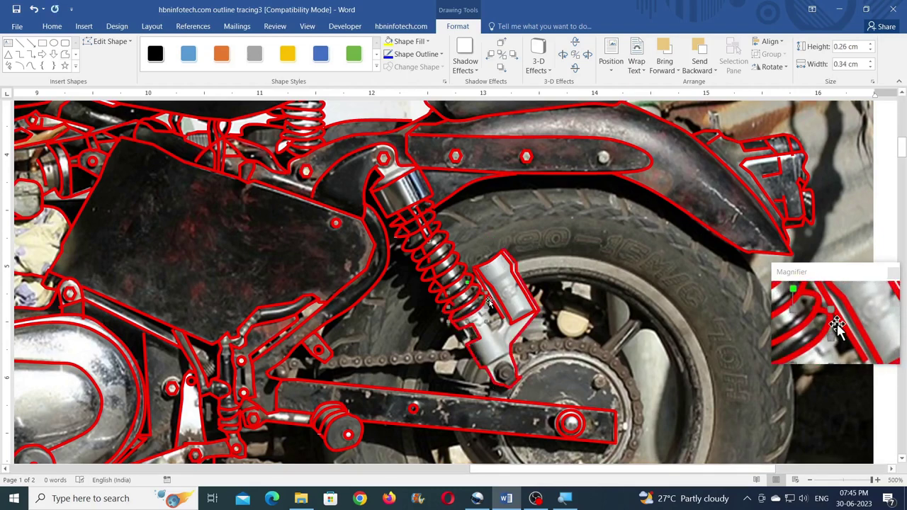
# Trace the small collar between the spring's bottom coil and the reservoir with a freeform
pyautogui.click(65, 54)
pyautogui.click(485, 299)
pyautogui.click(490, 311)
pyautogui.doubleClick(477, 316)
pyautogui.click(65, 54)
pyautogui.click(500, 319)
pyautogui.press('Escape')
# Trace the lower collar edges where the spring meets the silver mount below the reservoir with two freeforms
pyautogui.click(65, 54)
pyautogui.click(500, 319)
pyautogui.click(490, 324)
pyautogui.doubleClick(469, 325)
pyautogui.click(64, 54)
pyautogui.click(503, 332)
pyautogui.click(500, 321)
pyautogui.doubleClick(487, 324)
# Duplicate the footrest joint's round bolt outline onto the shock's lower bolt and trace the mount edge above it with a freeform
pyautogui.moveTo(254, 418)
pyautogui.mouseDown()
pyautogui.moveTo(520, 374)
pyautogui.moveTo(507, 373)
pyautogui.mouseUp()
pyautogui.click(64, 54)
pyautogui.click(482, 367)
pyautogui.doubleClick(508, 354)
# Trace the inner edge of the shock's lower bracket below the reservoir with a curve about 0.29 × 0.05 cm
pyautogui.click(31, 66)
pyautogui.click(509, 325)
pyautogui.click(504, 333)
pyautogui.doubleClick(508, 353)
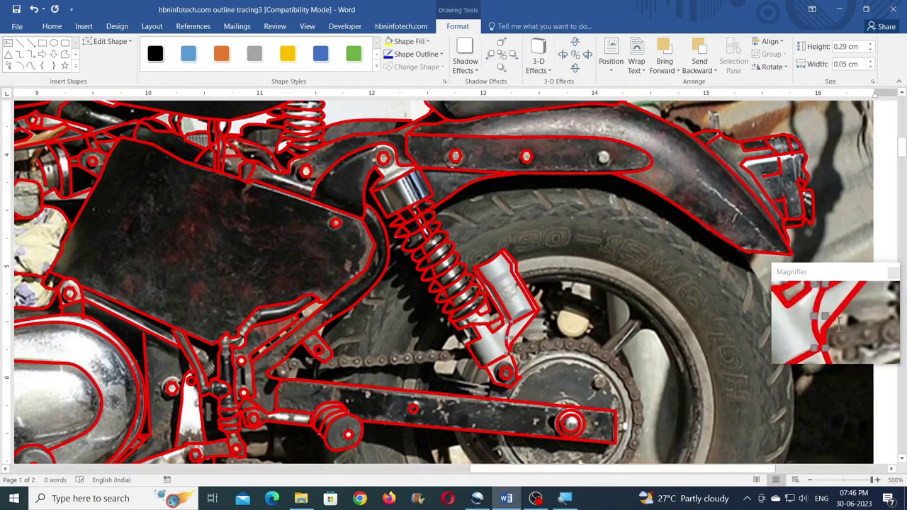
# Trace the rear tyre's front edge above the swingarm with curves, the segment below the chain about 0.13 × 0.02 cm
pyautogui.scroll(-3, 493, 278)
pyautogui.click(30, 65)
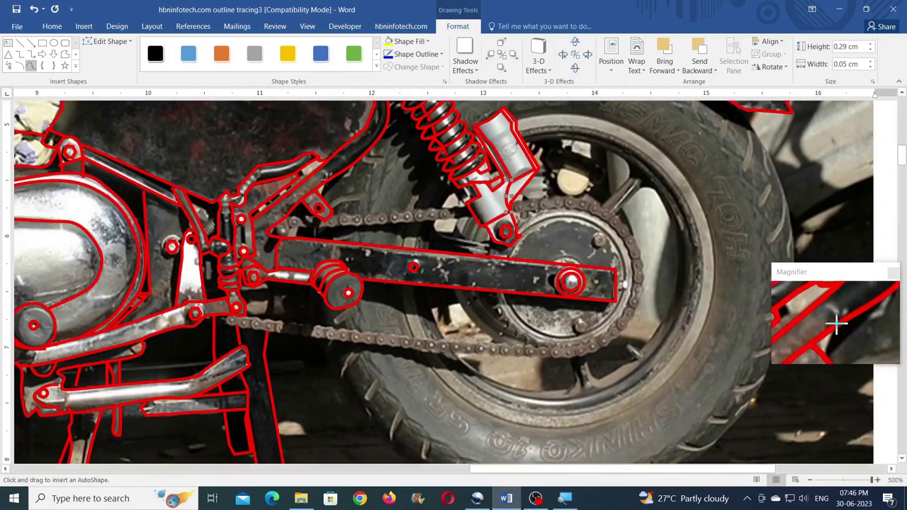
pyautogui.moveTo(323, 196); pyautogui.dragTo(312, 231)
# Trace the tyre's front edge from the footrest to the lower chain with a curve about 0.35 × 0.09 cm and adjust its edit points
pyautogui.click(30, 64)
pyautogui.click(30, 64)
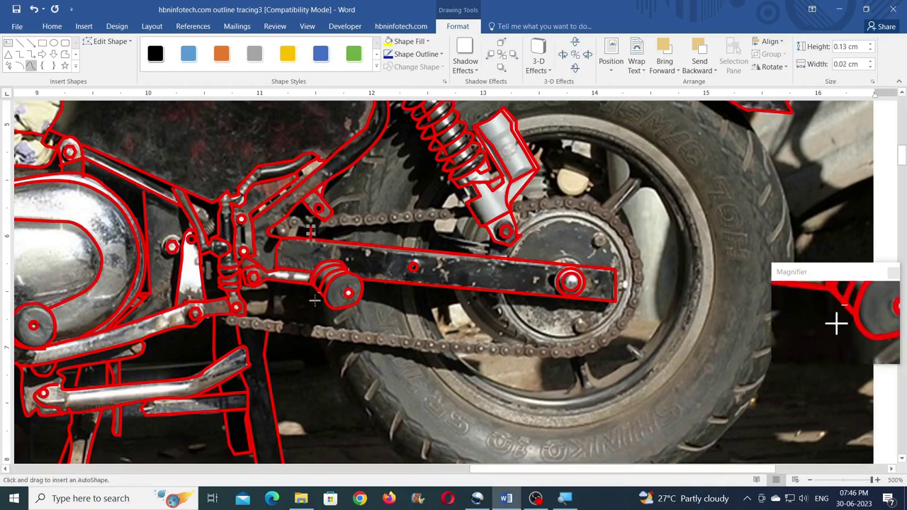
pyautogui.click(313, 289)
pyautogui.doubleClick(322, 327)
pyautogui.click(108, 42)
pyautogui.click(114, 59)
pyautogui.moveTo(317, 305); pyautogui.dragTo(313, 304)
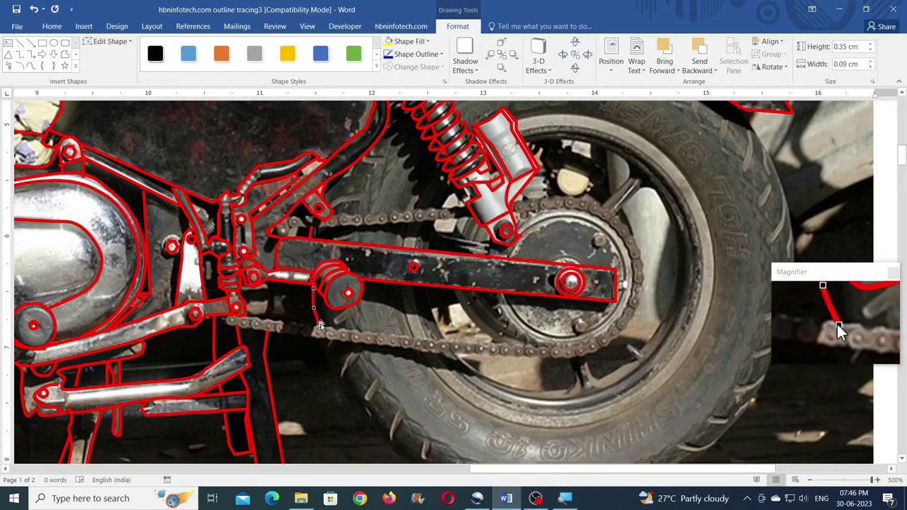
pyautogui.scroll(-1, 322, 315)
pyautogui.moveTo(320, 185); pyautogui.dragTo(317, 184)
# Trace the rear tyre's outer edge from below the lower chain around the bottom to its rear side with a long curve
pyautogui.click(30, 64)
pyautogui.click(317, 191)
pyautogui.moveTo(329, 227)
pyautogui.mouseDown()
pyautogui.moveTo(376, 291)
pyautogui.moveTo(442, 338)
pyautogui.moveTo(528, 367)
pyautogui.moveTo(588, 360)
pyautogui.moveTo(681, 331)
pyautogui.moveTo(738, 276)
pyautogui.moveTo(771, 222)
pyautogui.mouseUp()
pyautogui.doubleClick(794, 110)
# Trace the tyre's rear edge up to the mudguard's tip with a curve about 1.33 × 0.56 cm
pyautogui.scroll(1, 709, 234)
pyautogui.moveTo(492, 469); pyautogui.dragTo(581, 469)
pyautogui.click(30, 65)
pyautogui.moveTo(553, 249)
pyautogui.mouseDown()
pyautogui.moveTo(524, 152)
pyautogui.moveTo(488, 103)
pyautogui.mouseUp()
pyautogui.doubleClick(490, 103)
# Trace the wheel rim's front edge beside the rear shock and around the swingarm, the curve below the swingarm about 0.49 × 0.11 cm
pyautogui.moveTo(605, 470); pyautogui.dragTo(550, 478)
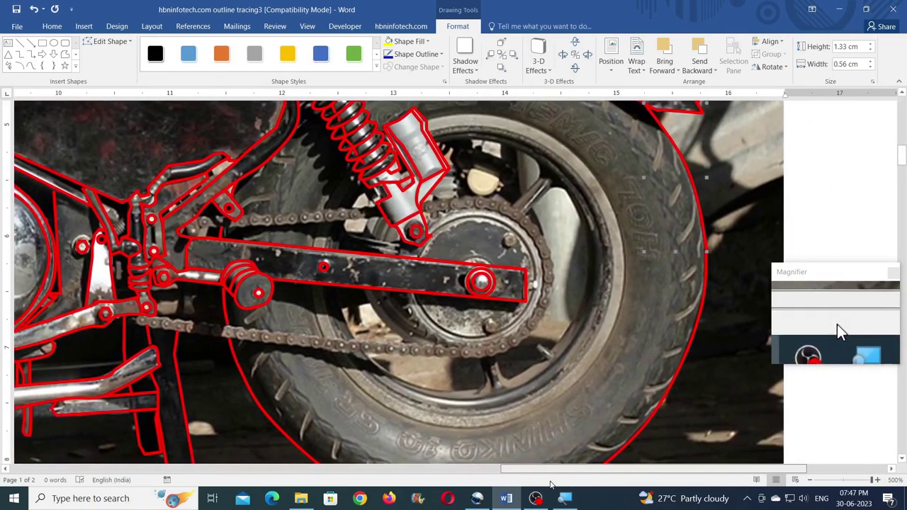
pyautogui.scroll(1, 411, 348)
pyautogui.click(30, 66)
pyautogui.scroll(-3, 572, 290)
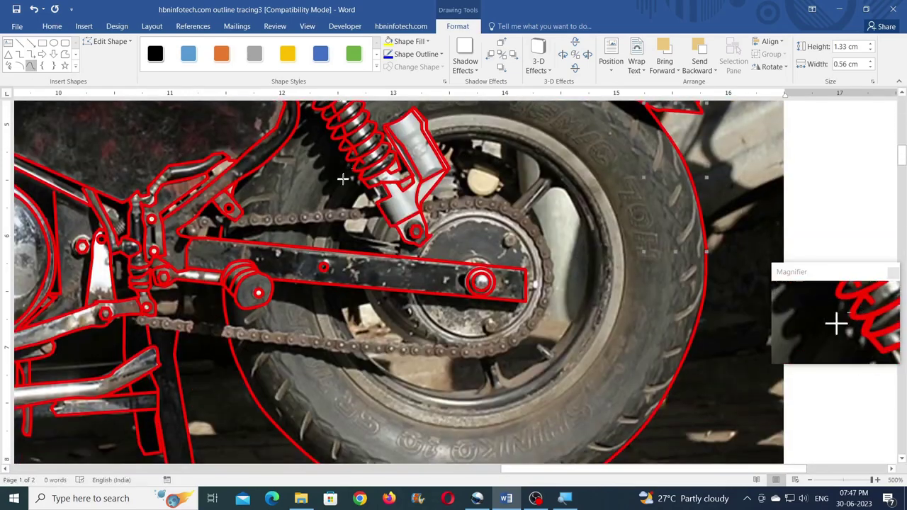
pyautogui.moveTo(341, 190); pyautogui.dragTo(322, 211)
pyautogui.moveTo(312, 242); pyautogui.dragTo(312, 247)
pyautogui.click(31, 65)
pyautogui.moveTo(309, 283); pyautogui.dragTo(322, 339)
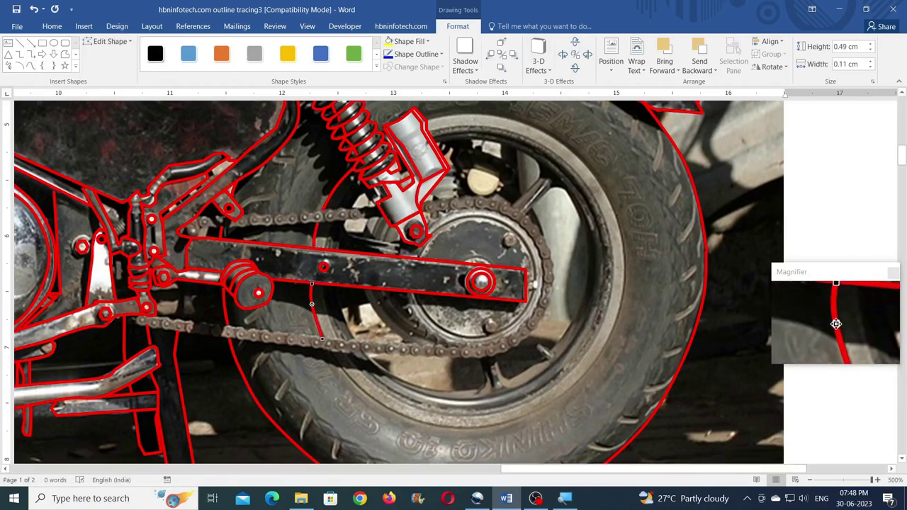
# Adjust the edit points of the short rim curve between the upper chain and swingarm, making it about 0.22 × 0.04 cm
pyautogui.click(314, 239)
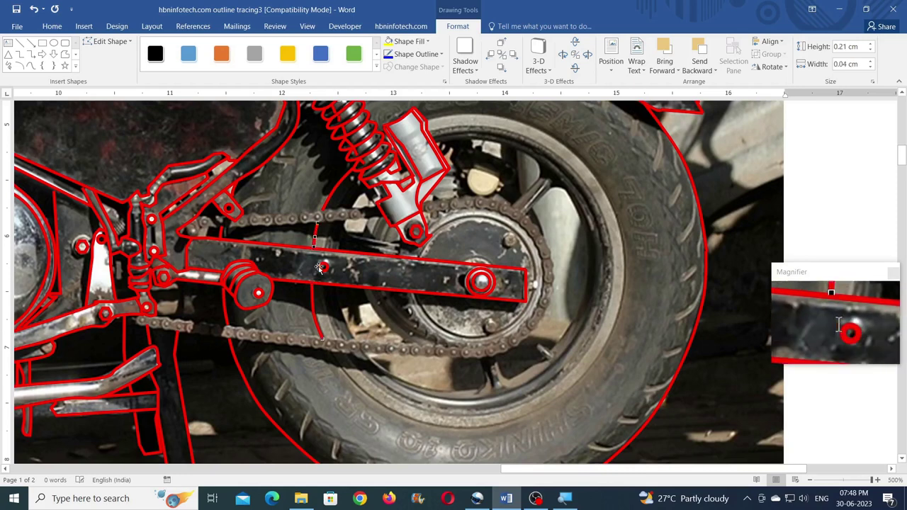
pyautogui.click(317, 321)
pyautogui.click(315, 241)
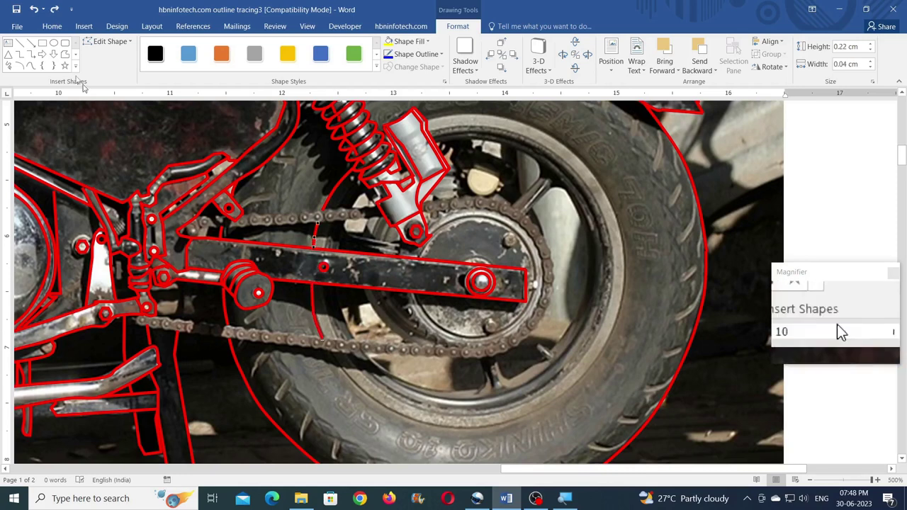
# Trace the rim's outermost ring from the lower chain around to the shock reservoir with a curve about 2.85 × 2.64 cm
pyautogui.click(31, 65)
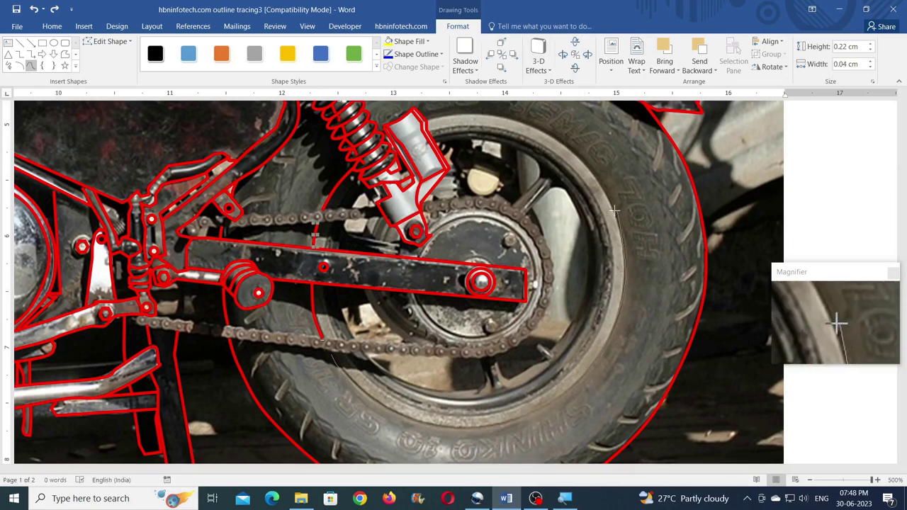
pyautogui.moveTo(588, 163)
pyautogui.mouseDown()
pyautogui.moveTo(509, 119)
pyautogui.moveTo(451, 114)
pyautogui.mouseUp()
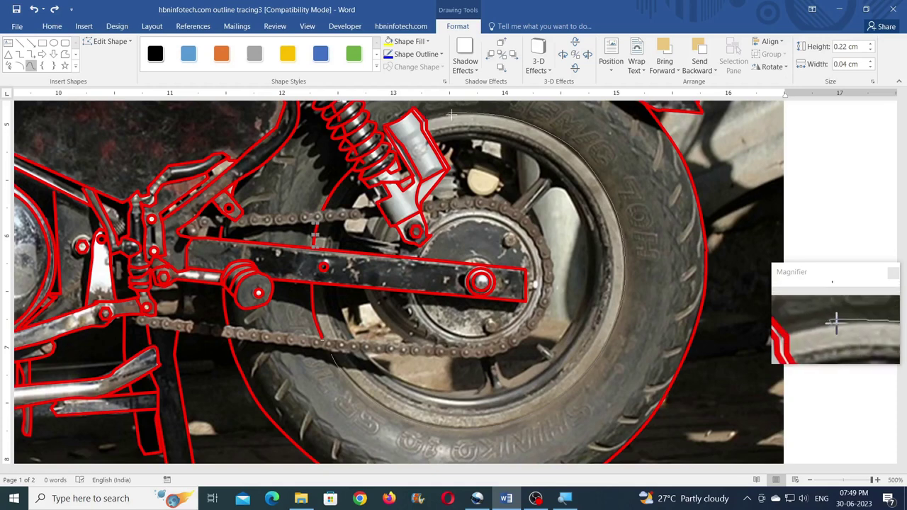
pyautogui.doubleClick(428, 118)
# Trace the second rim ring from the shock reservoir to the lower chain and adjust its edit points, making it about 2.67 × 2.43 cm
pyautogui.click(30, 65)
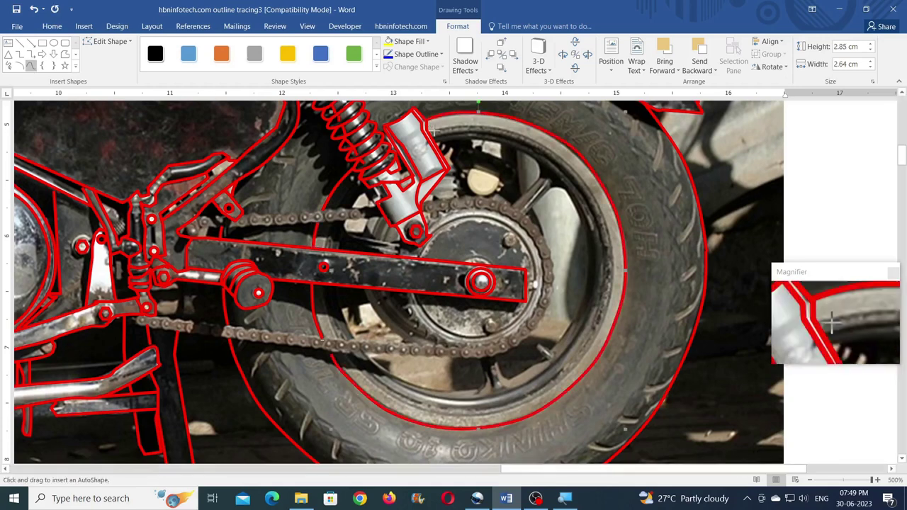
pyautogui.click(430, 130)
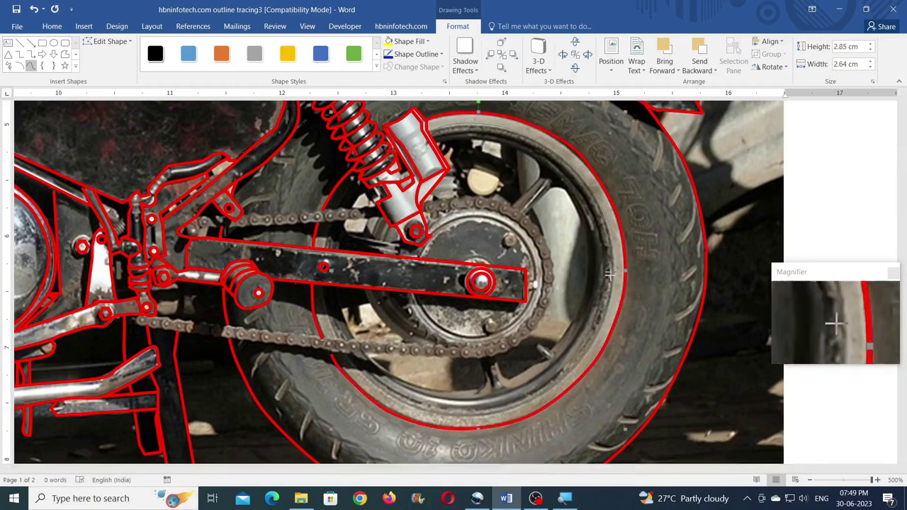
pyautogui.click(482, 417)
pyautogui.click(379, 387)
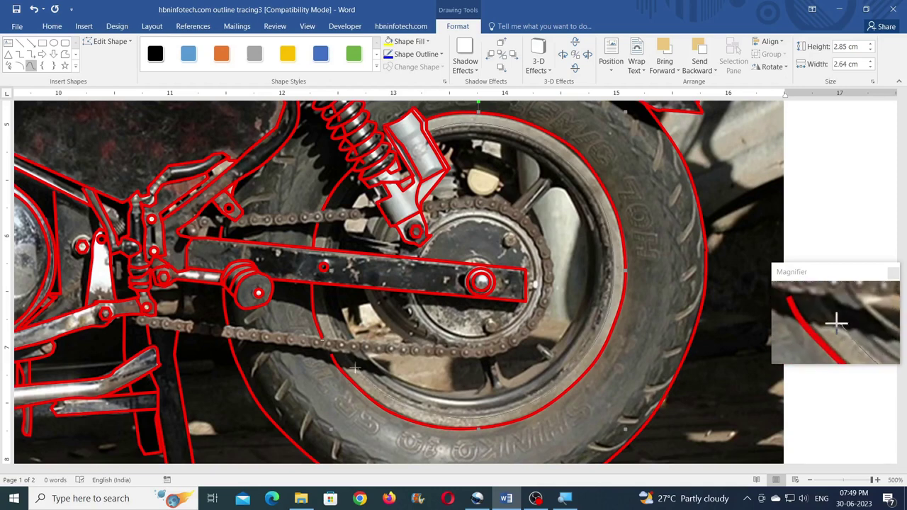
pyautogui.doubleClick(344, 356)
pyautogui.click(110, 41)
pyautogui.click(106, 71)
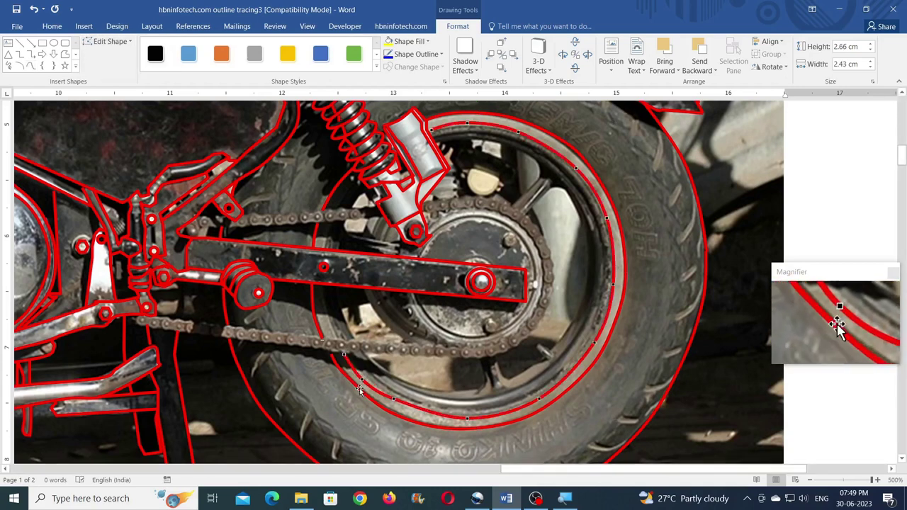
pyautogui.moveTo(355, 388); pyautogui.dragTo(343, 374)
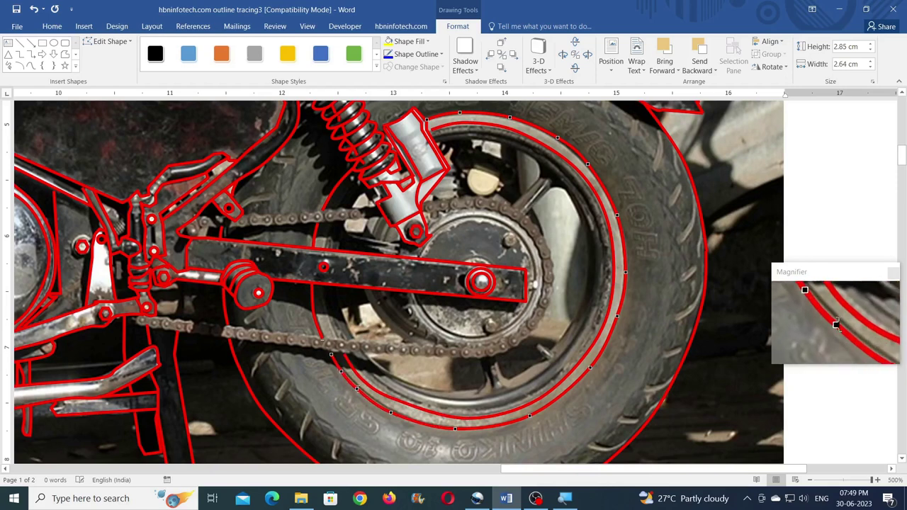
pyautogui.click(423, 411)
pyautogui.moveTo(417, 408); pyautogui.dragTo(418, 409)
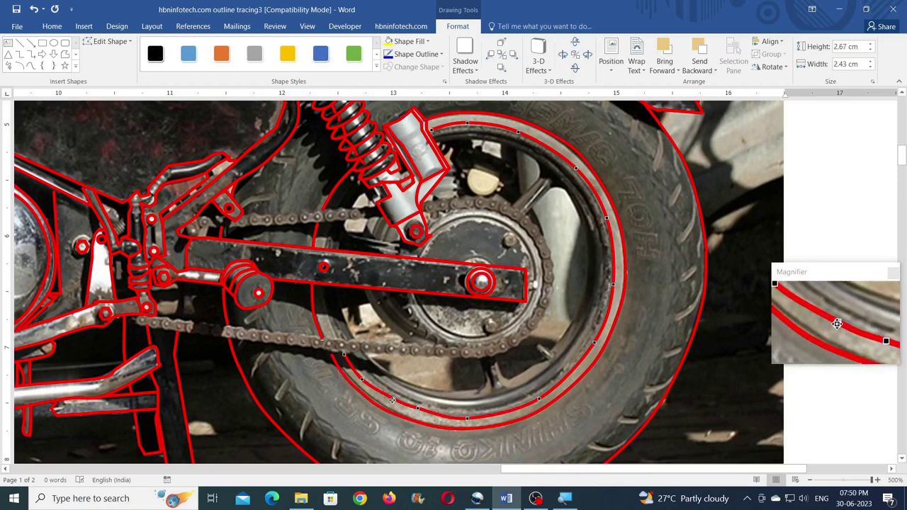
# Trace the second ring's front segments below and above the swingarm with curves about 0.47 × 0.12 cm and 0.24 × 0.08 cm
pyautogui.click(30, 66)
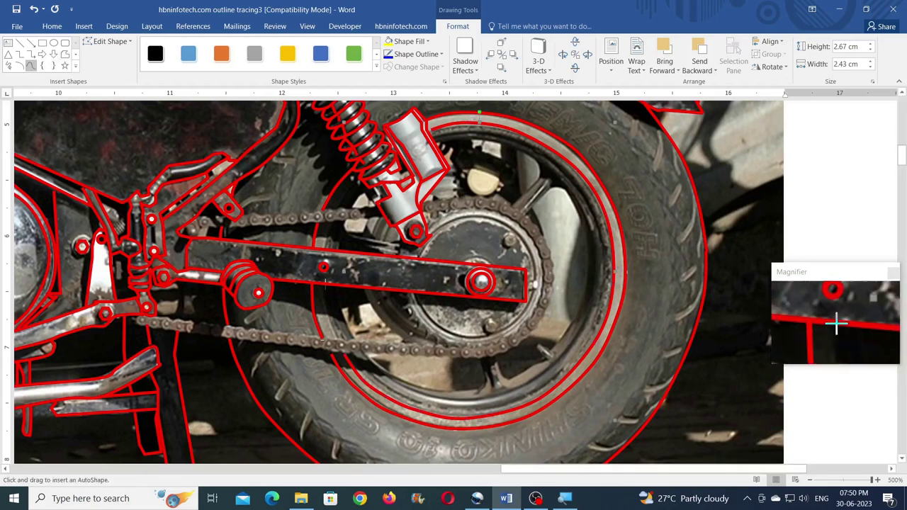
pyautogui.click(321, 283)
pyautogui.click(323, 301)
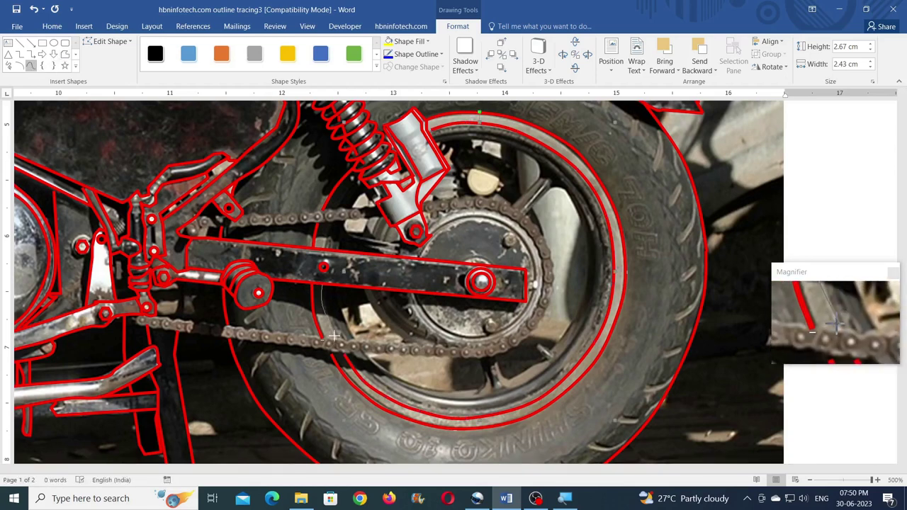
pyautogui.doubleClick(336, 338)
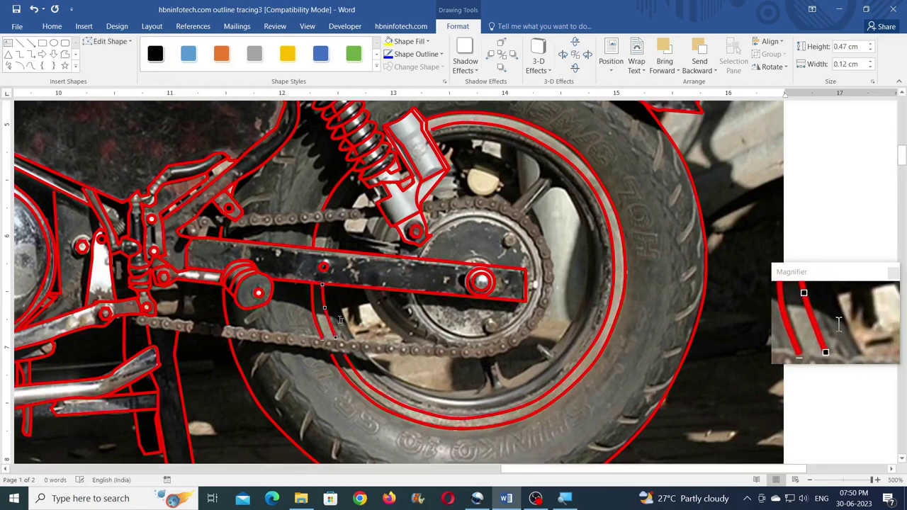
pyautogui.click(30, 65)
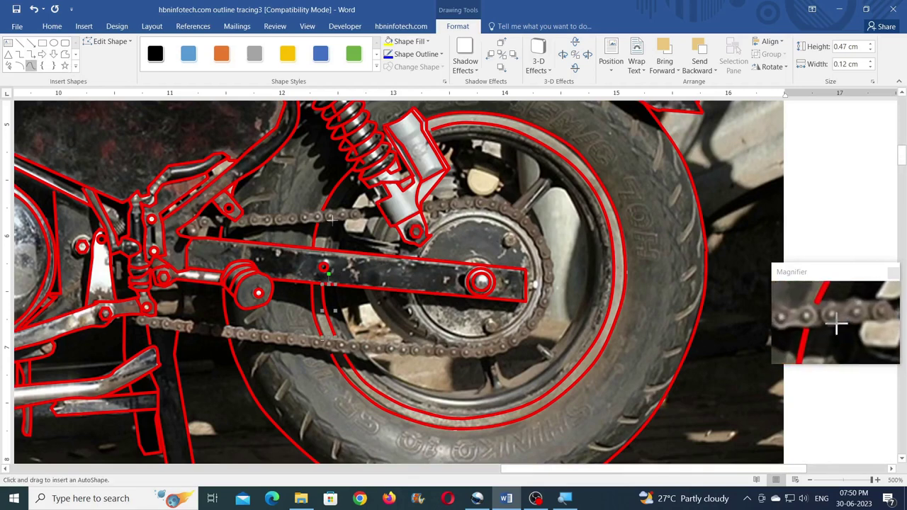
pyautogui.click(330, 221)
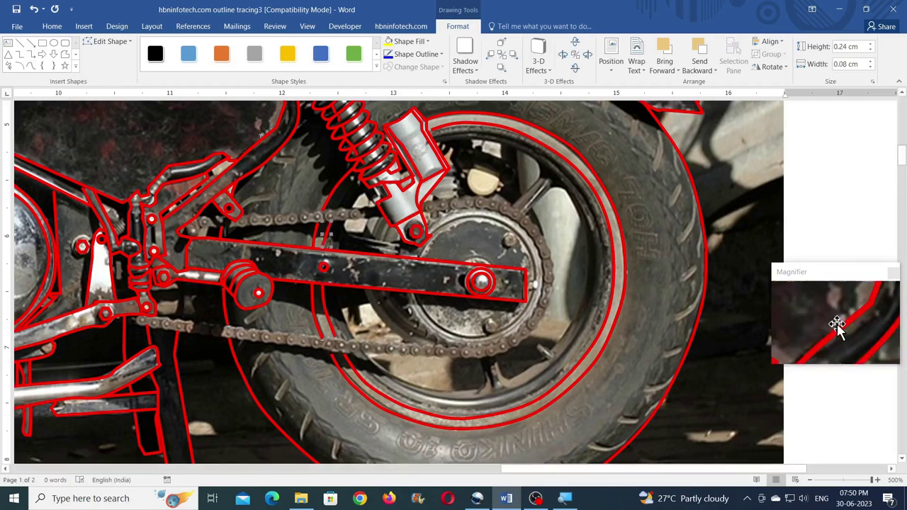
# Trace the second ring's front segment from the shock spring down to the upper chain with a curve
pyautogui.click(30, 65)
pyautogui.click(353, 182)
pyautogui.click(345, 196)
pyautogui.doubleClick(339, 208)
# Trace the third ring's front segments above and below the upper chain, the lower curve about 0.26 × 0.06 cm
pyautogui.click(30, 65)
pyautogui.click(364, 191)
pyautogui.doubleClick(351, 208)
pyautogui.click(31, 65)
pyautogui.click(346, 219)
pyautogui.doubleClick(338, 250)
# Trace the third rim ring from the shock reservoir around the wheel to the lower chain with a curve about 2.5 × 2.26 cm
pyautogui.click(30, 65)
pyautogui.click(431, 137)
pyautogui.click(476, 132)
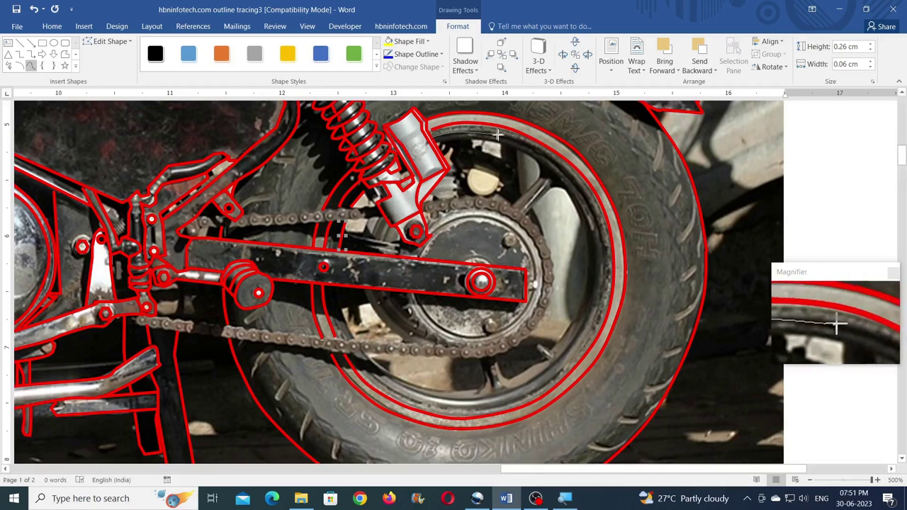
pyautogui.click(538, 149)
pyautogui.click(596, 212)
pyautogui.click(604, 289)
pyautogui.click(567, 365)
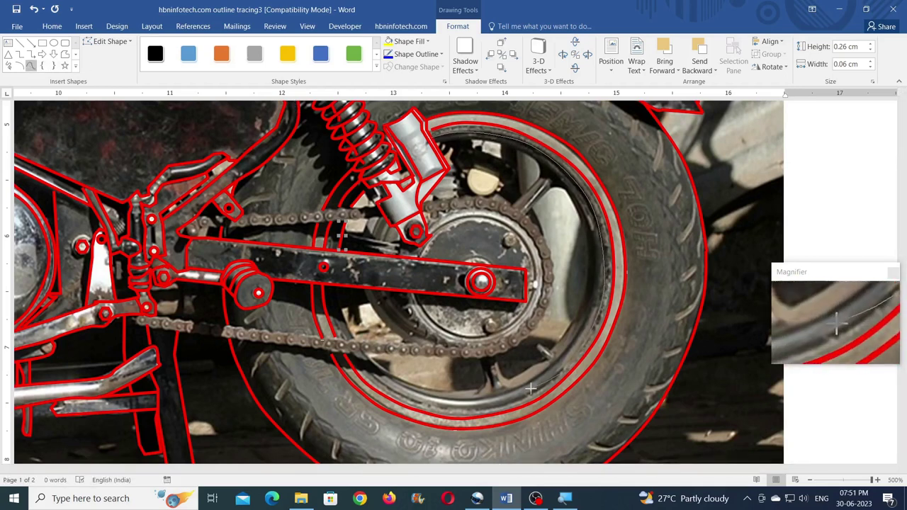
pyautogui.click(507, 403)
pyautogui.click(417, 402)
pyautogui.click(368, 377)
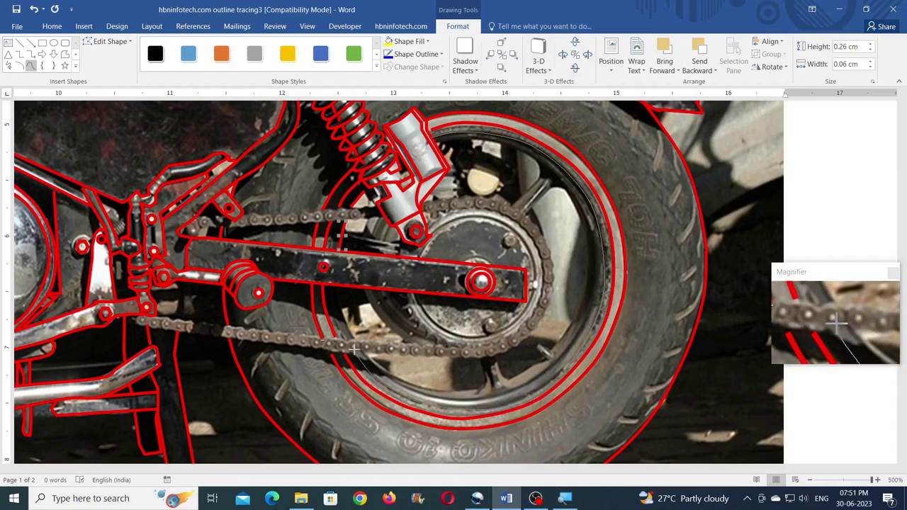
pyautogui.doubleClick(355, 352)
# Trace the innermost rim ring with a curve about 2.37 × 2.13 cm and its segment below the swingarm about 0.49 × 0.16 cm
pyautogui.click(30, 65)
pyautogui.click(440, 142)
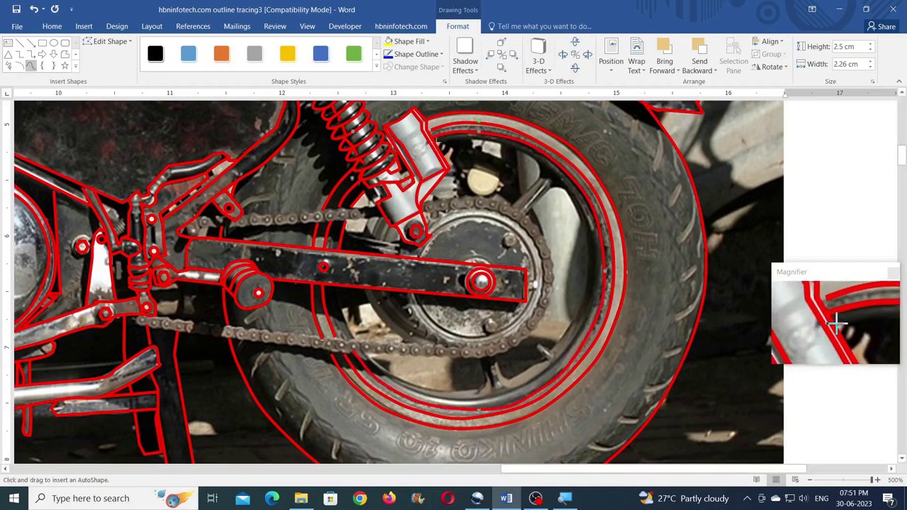
pyautogui.click(496, 142)
pyautogui.click(537, 158)
pyautogui.click(562, 178)
pyautogui.click(589, 228)
pyautogui.click(596, 294)
pyautogui.click(575, 340)
pyautogui.click(547, 373)
pyautogui.click(502, 394)
pyautogui.click(427, 398)
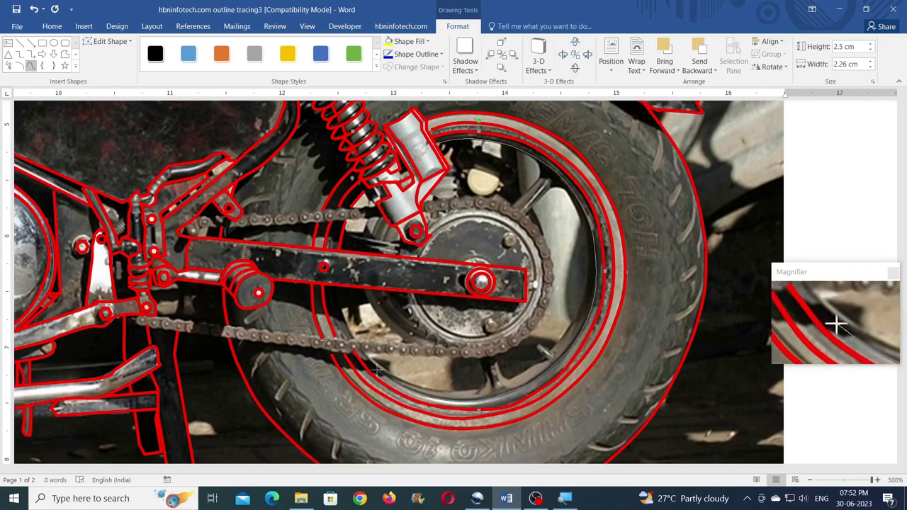
pyautogui.click(384, 374)
pyautogui.doubleClick(361, 352)
pyautogui.click(332, 283)
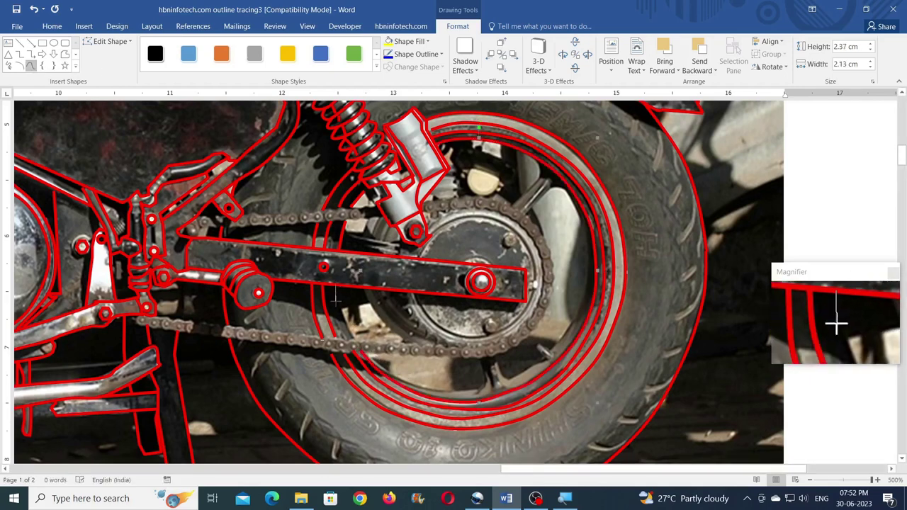
pyautogui.doubleClick(352, 341)
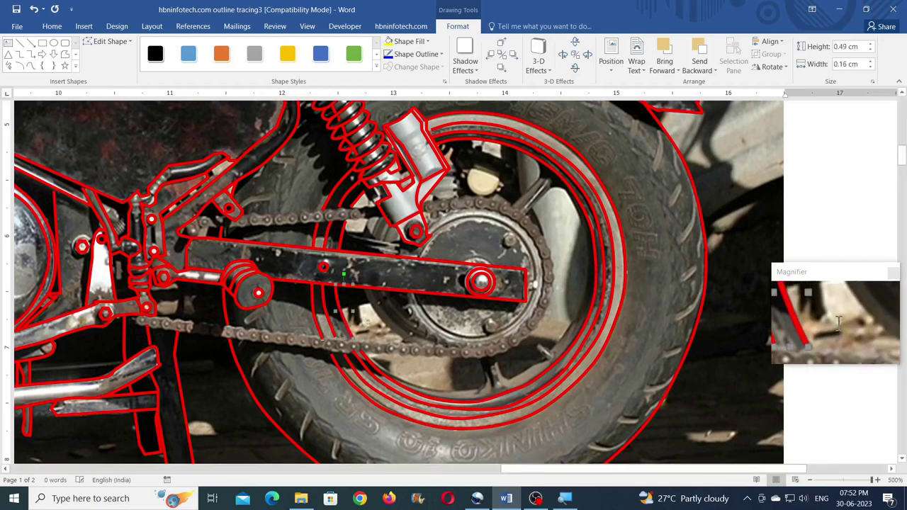
# Trace the upper spoke's front edge down to the sprocket with a curve about 0.41 × 0.29 cm and adjust its edit points
pyautogui.click(541, 169)
pyautogui.click(539, 177)
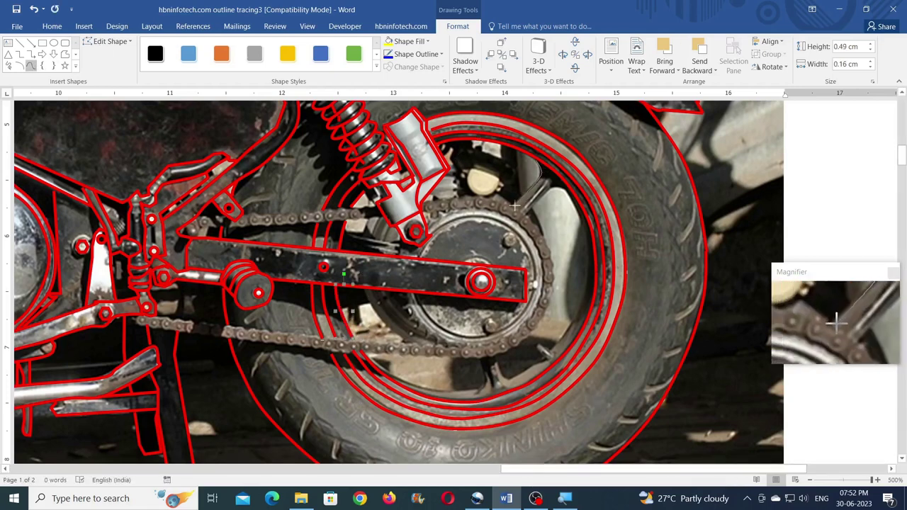
pyautogui.doubleClick(511, 206)
pyautogui.click(110, 43)
pyautogui.click(111, 56)
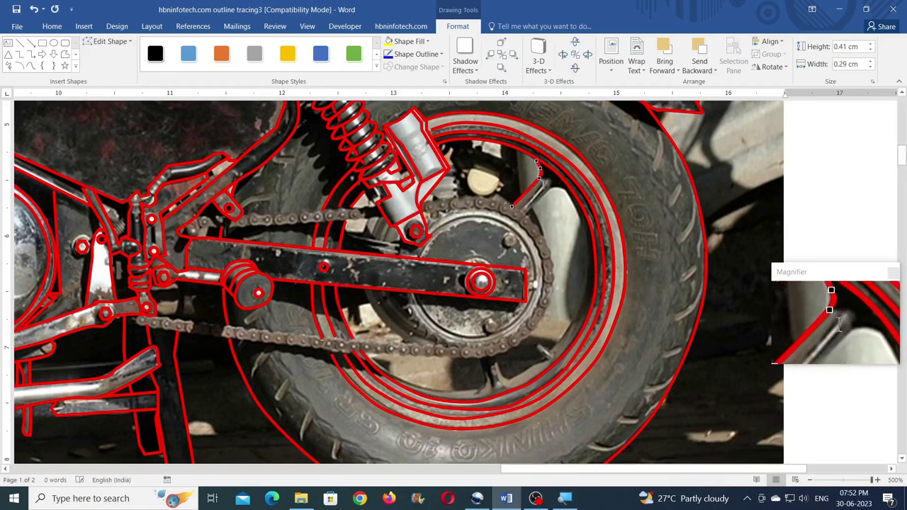
pyautogui.moveTo(536, 159); pyautogui.dragTo(537, 159)
pyautogui.moveTo(541, 174); pyautogui.dragTo(540, 172)
# Trace the upper spoke's rear edge from the sprocket to the rim with a curve and adjust its edit points
pyautogui.click(31, 65)
pyautogui.doubleClick(523, 213)
pyautogui.click(109, 41)
pyautogui.click(110, 68)
pyautogui.moveTo(569, 191); pyautogui.dragTo(574, 195)
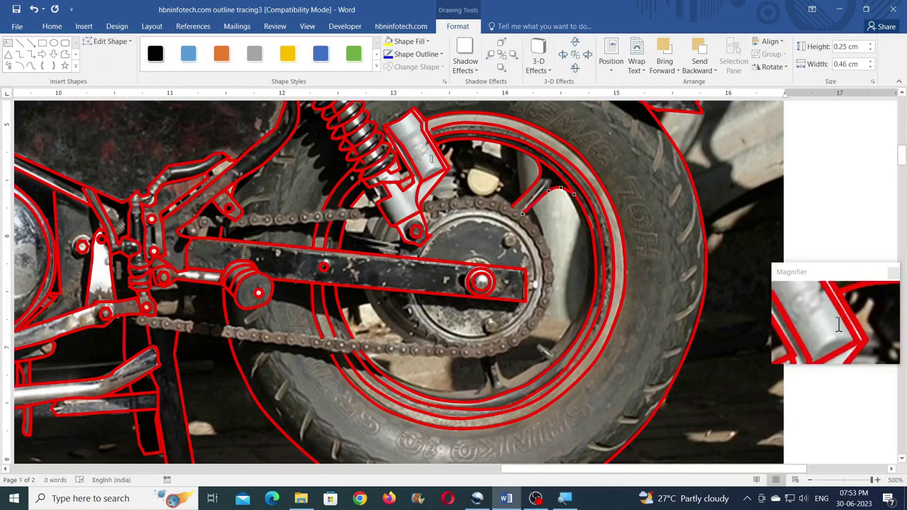
# Trace the rear wheel opening's rim-side edge from the upper spoke down to the lower stub with a curve about 1.4 × 0.36 cm
pyautogui.click(30, 65)
pyautogui.click(571, 196)
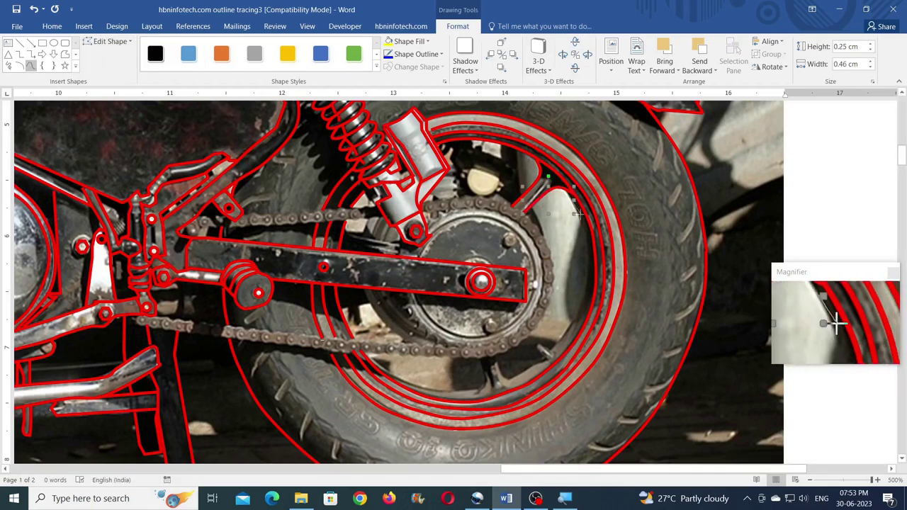
pyautogui.doubleClick(549, 349)
# Trace the wheel openings on both sides of the bottom spoke and outline the small stub beside them, about 0.16 × 0.18 cm
pyautogui.click(31, 64)
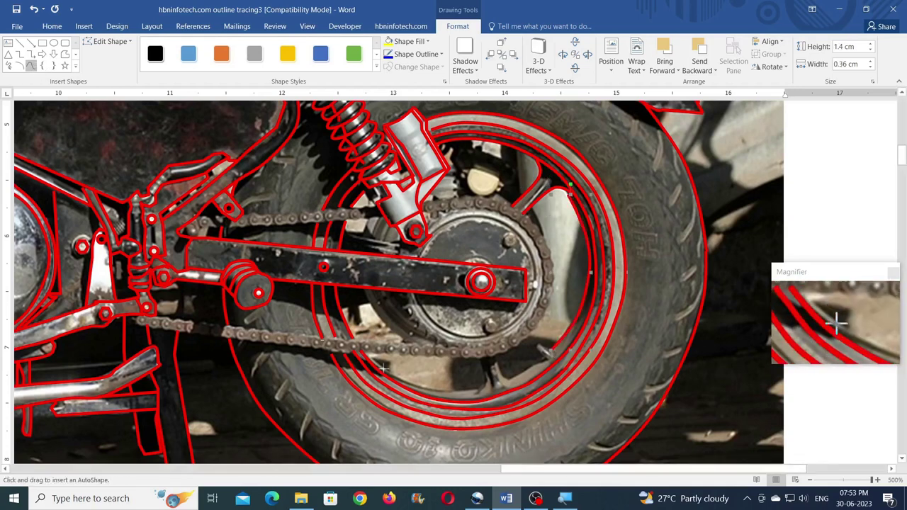
pyautogui.click(479, 389)
pyautogui.doubleClick(481, 357)
pyautogui.click(31, 65)
pyautogui.click(498, 355)
pyautogui.click(508, 377)
pyautogui.doubleClick(545, 356)
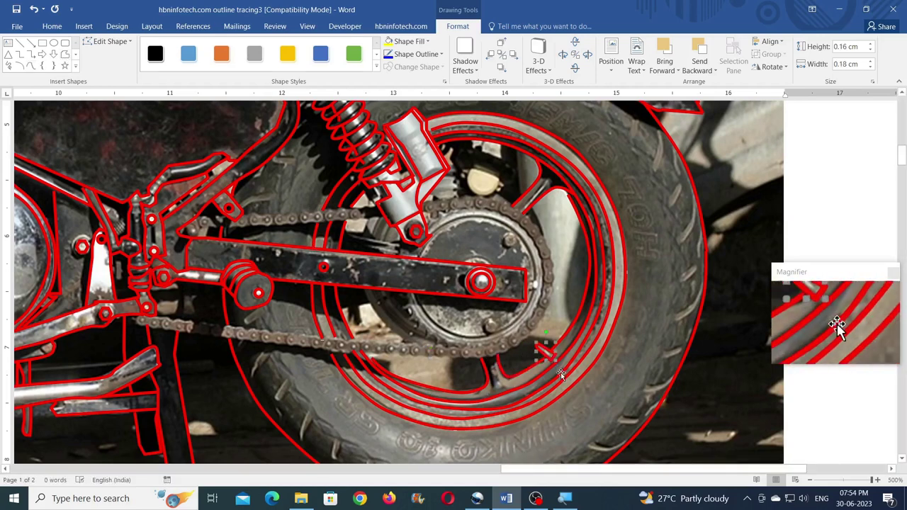
pyautogui.click(30, 65)
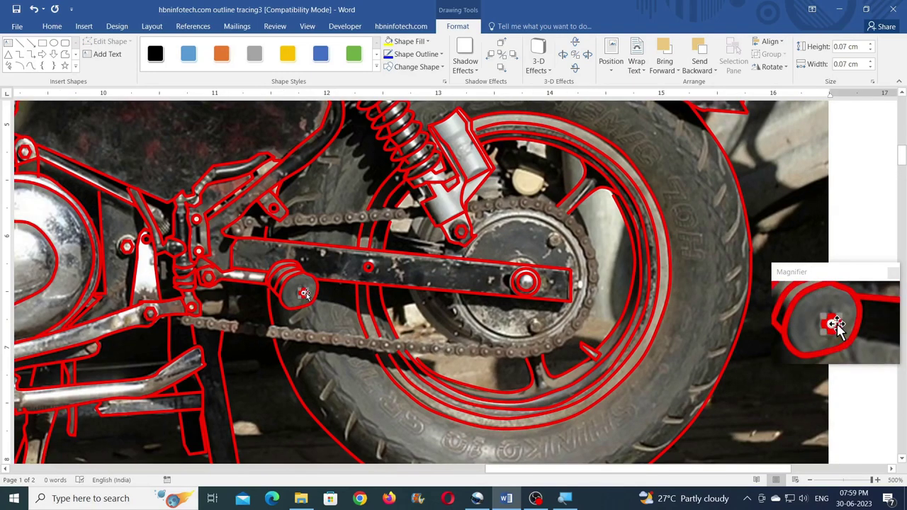
# Copy the small red circle, set its height and width to 0.02 cm, and duplicate it onto the rivets all along the chain
pyautogui.moveTo(305, 292); pyautogui.dragTo(325, 195)
pyautogui.click(862, 45)
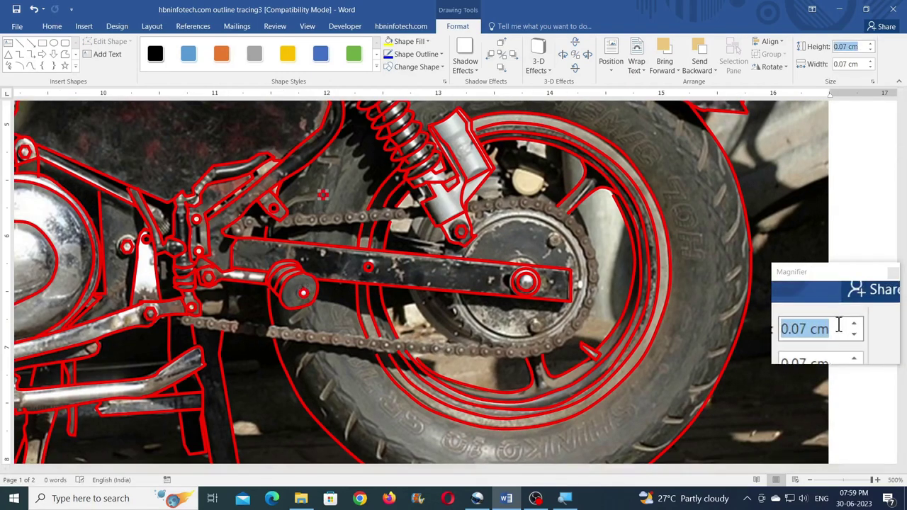
pyautogui.press('Return')
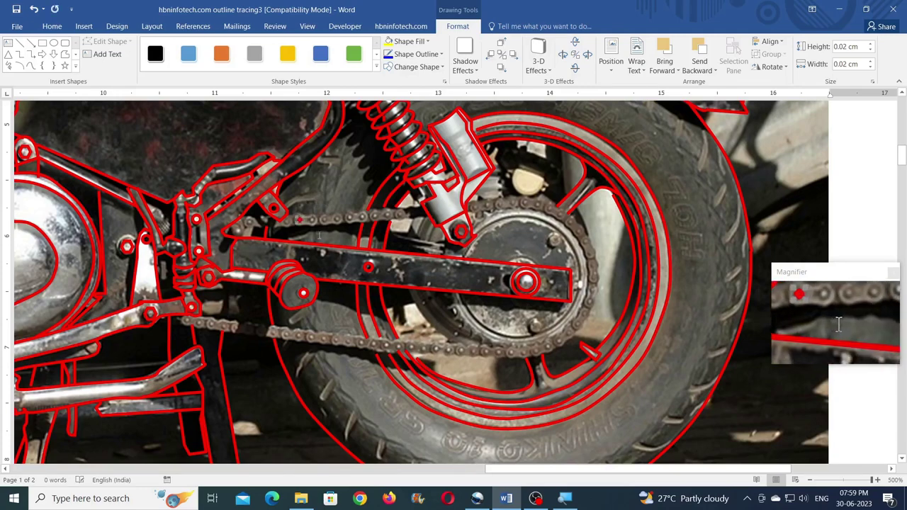
pyautogui.moveTo(298, 219); pyautogui.dragTo(249, 222)
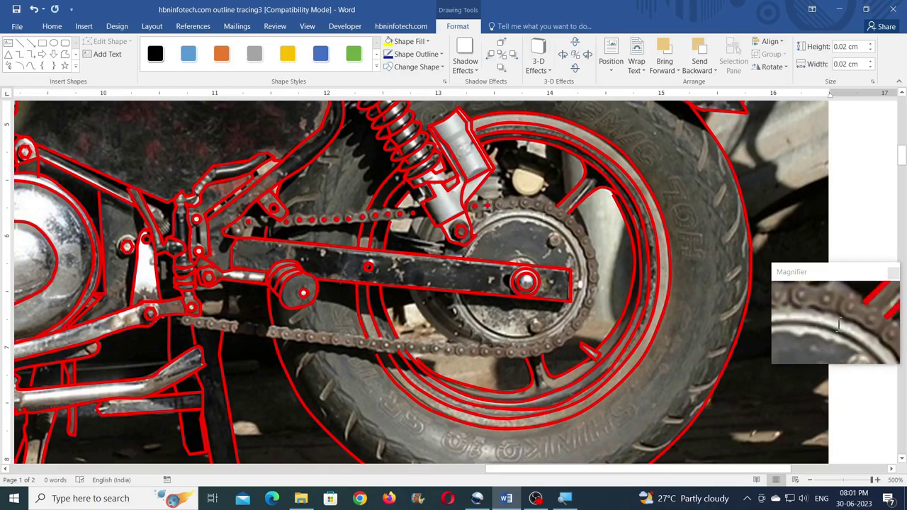
pyautogui.hotkey('ctrl', 'd')
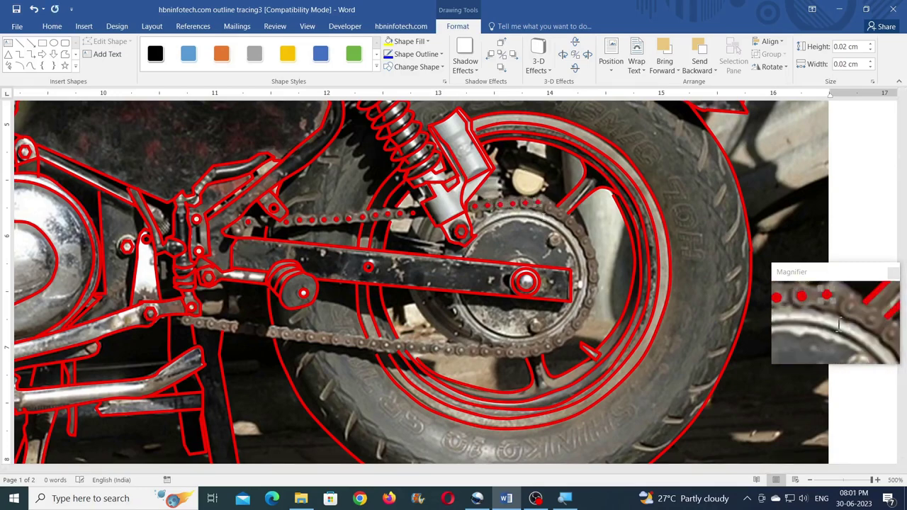
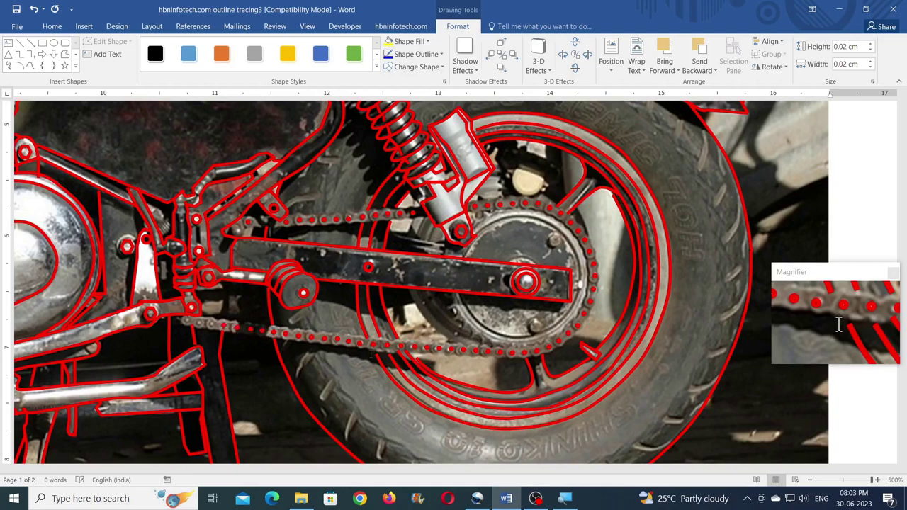
# Copy the hexagonal bolt outline onto the two sprocket bolts and place a rivet dot near the swingarm's rear end
pyautogui.moveTo(130, 249); pyautogui.dragTo(556, 242)
pyautogui.press('Down')
pyautogui.press('Down')
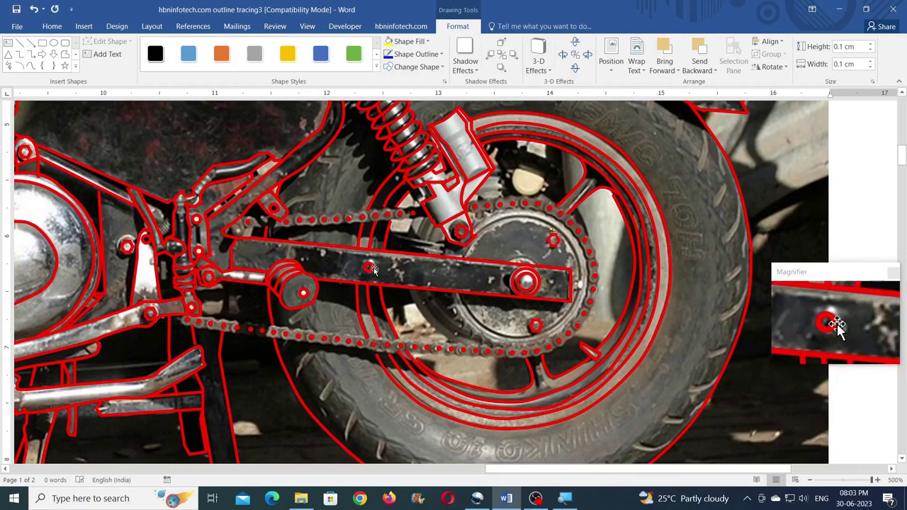
pyautogui.click(397, 216)
pyautogui.click(552, 282)
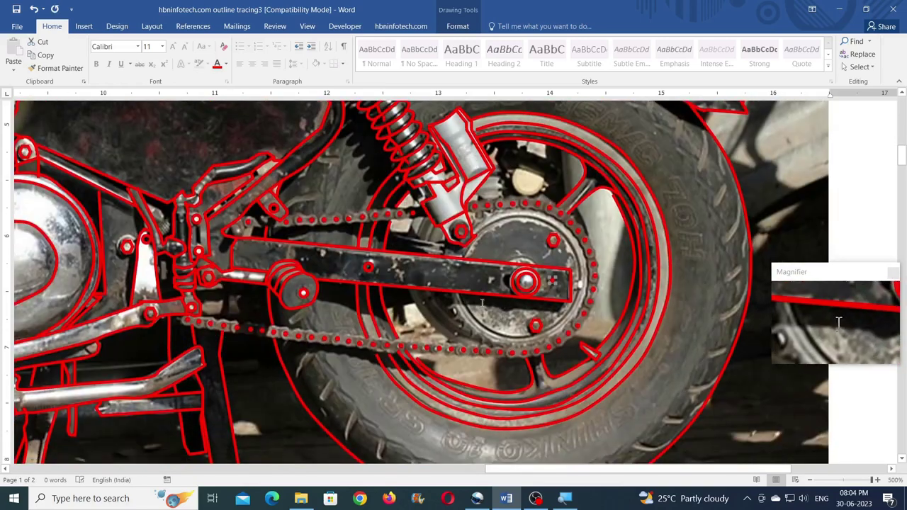
pyautogui.click(458, 26)
pyautogui.click(66, 54)
pyautogui.moveTo(562, 148); pyautogui.dragTo(565, 193)
pyautogui.click(575, 206)
pyautogui.click(582, 220)
pyautogui.doubleClick(588, 237)
pyautogui.scroll(2, 582, 228)
pyautogui.scroll(-2, 583, 228)
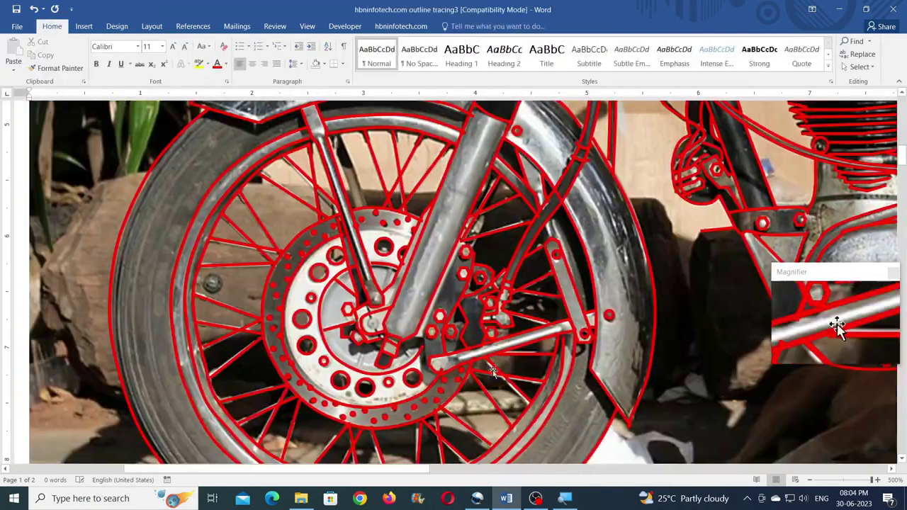
# Trace the short edge at the front end of the upper chain run with a curve
pyautogui.moveTo(415, 468); pyautogui.dragTo(746, 467)
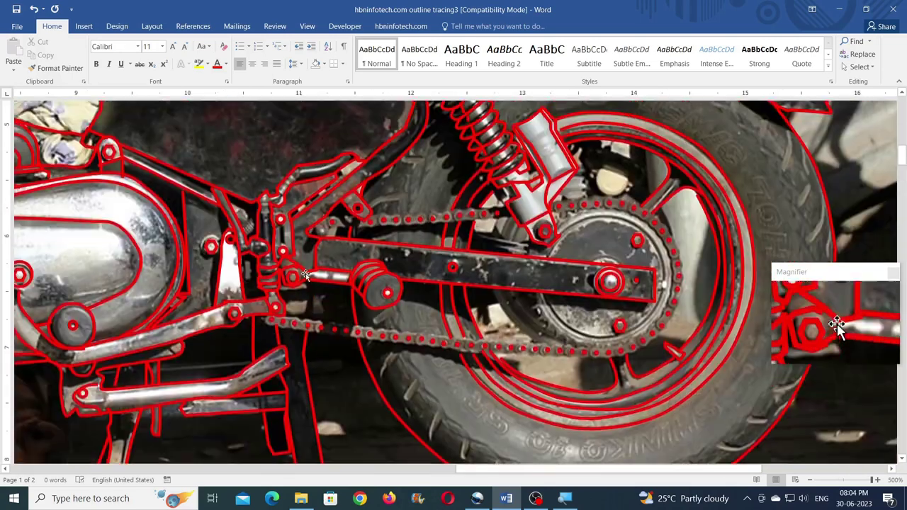
pyautogui.click(332, 222)
pyautogui.click(457, 27)
pyautogui.click(30, 65)
pyautogui.click(326, 216)
pyautogui.doubleClick(359, 217)
# Trace the lower edge of the upper chain run with a curve about 0.11 × 1.65 cm
pyautogui.click(31, 66)
pyautogui.moveTo(371, 216); pyautogui.dragTo(503, 211)
pyautogui.click(30, 64)
pyautogui.moveTo(328, 226); pyautogui.dragTo(505, 217)
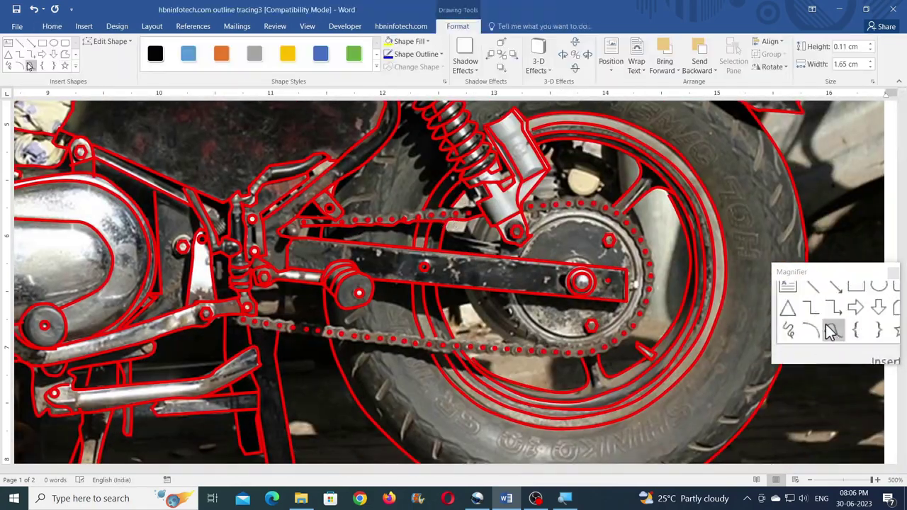
# Trace the scalloped upper edge of the upper chain run with a curve about 0.11 × 1.25 cm
pyautogui.click(30, 65)
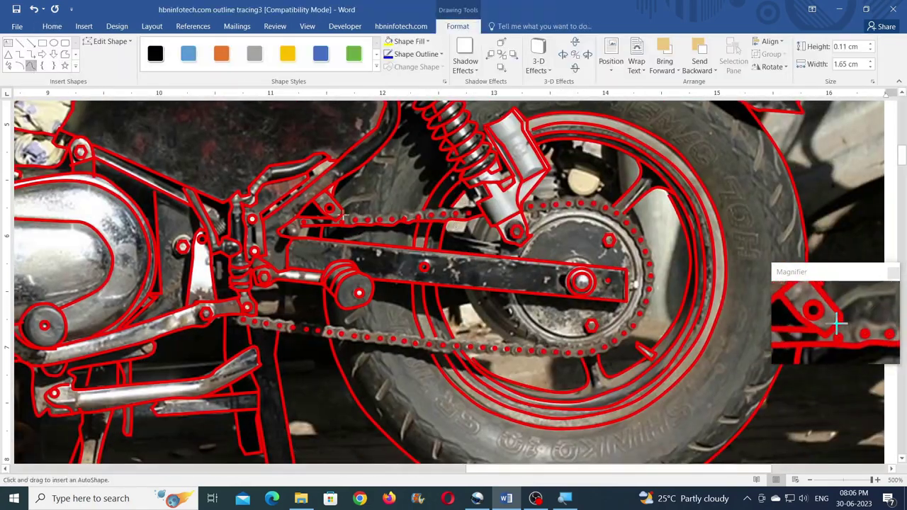
pyautogui.moveTo(383, 214); pyautogui.dragTo(401, 212)
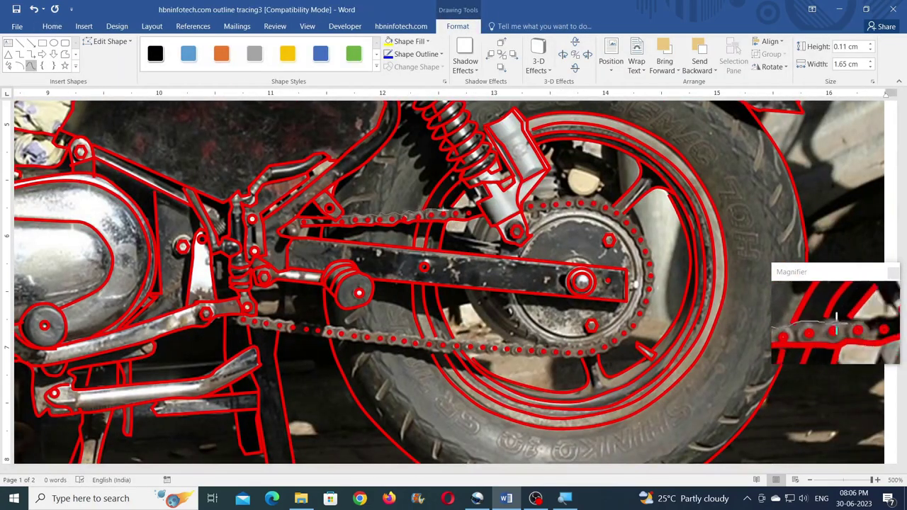
pyautogui.doubleClick(479, 205)
# Draw a freeform line about 0.19 × 0.03 cm across the front end of the upper chain run
pyautogui.click(32, 68)
pyautogui.click(65, 54)
pyautogui.moveTo(255, 198); pyautogui.dragTo(300, 231)
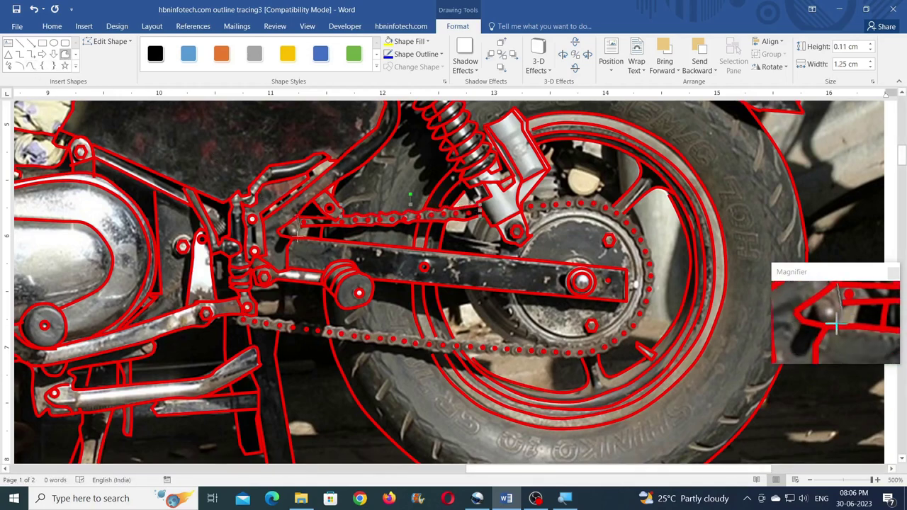
# Draw short freeform divider lines about 0.09 cm high between the links of the upper chain run
pyautogui.click(65, 54)
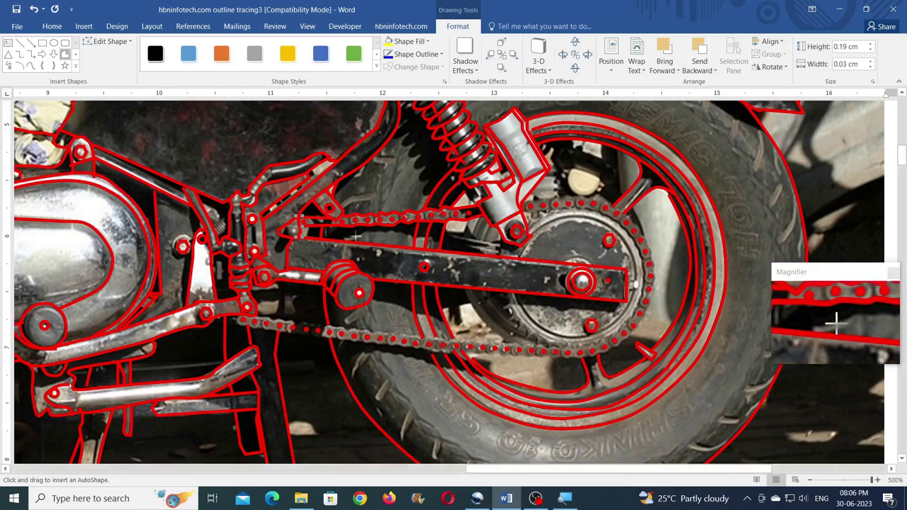
pyautogui.moveTo(352, 222); pyautogui.dragTo(374, 222)
pyautogui.click(65, 54)
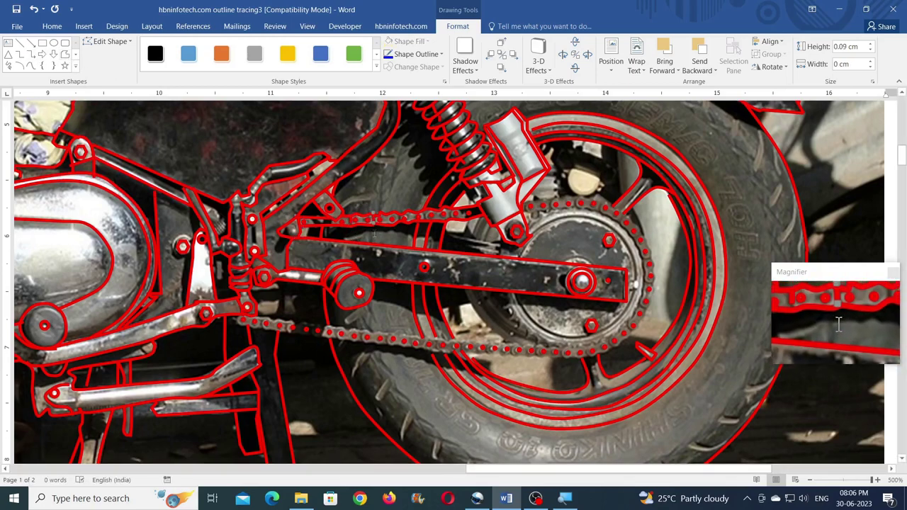
pyautogui.click(65, 54)
pyautogui.moveTo(400, 215); pyautogui.dragTo(451, 221)
pyautogui.click(64, 54)
pyautogui.click(64, 55)
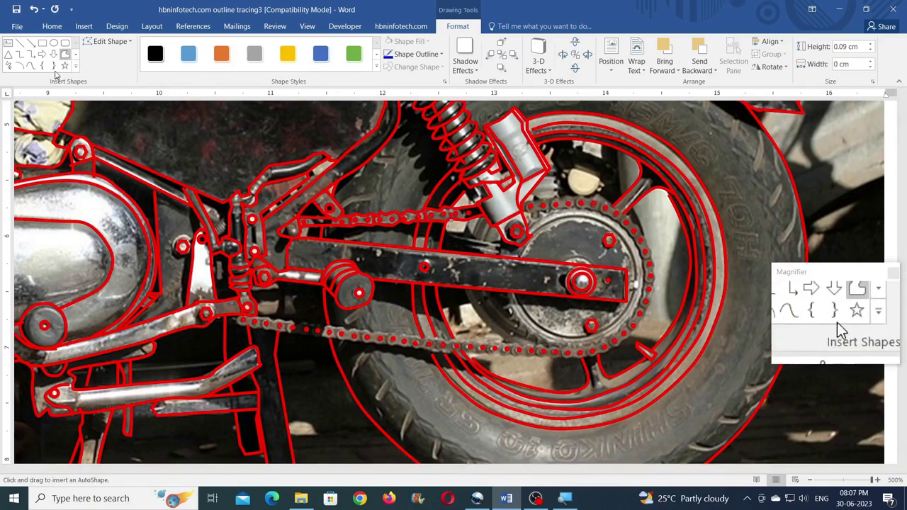
# Trace the chain's inner edge along the lower run and around the sprocket with a curve about 1.29 × 3.5 cm
pyautogui.click(65, 55)
pyautogui.moveTo(285, 324); pyautogui.dragTo(306, 324)
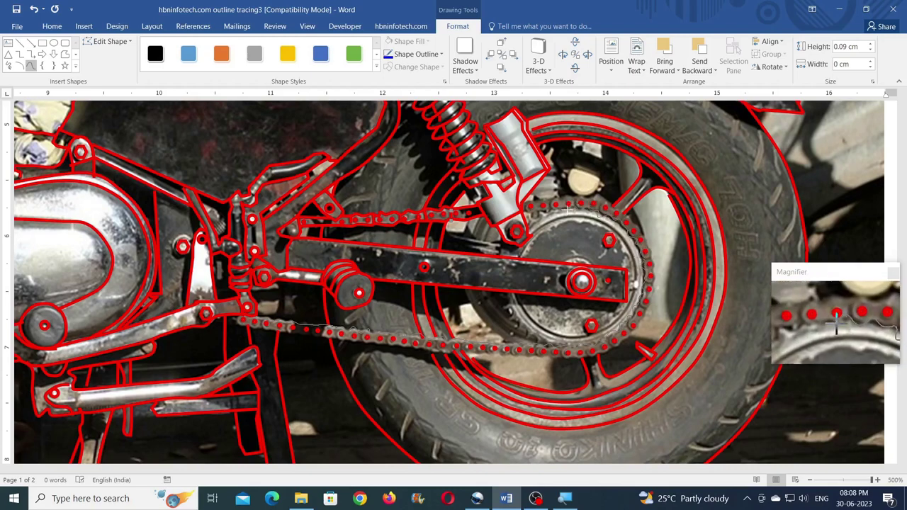
pyautogui.doubleClick(522, 213)
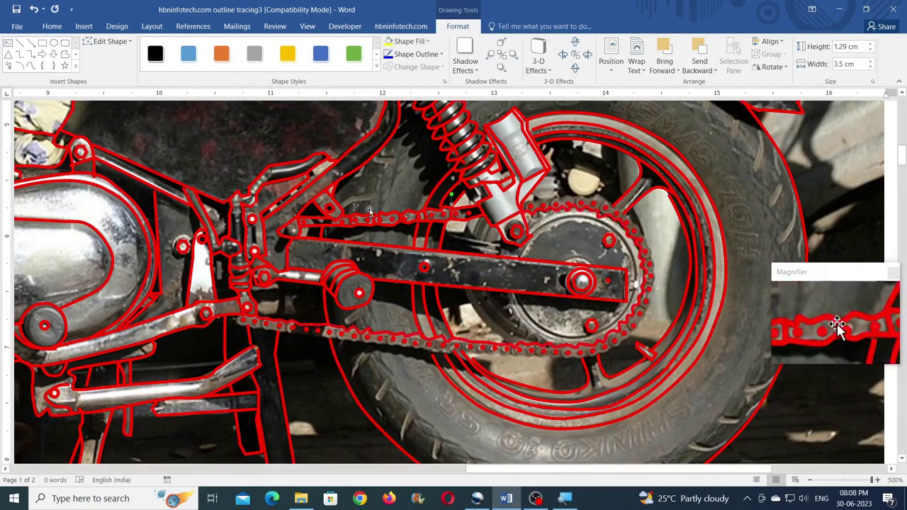
# Trace the chain's outer edge around the sprocket and along the lower run with a curve about 1.49 × 3.84 cm
pyautogui.click(30, 66)
pyautogui.click(522, 203)
pyautogui.click(564, 199)
pyautogui.click(570, 197)
pyautogui.click(576, 200)
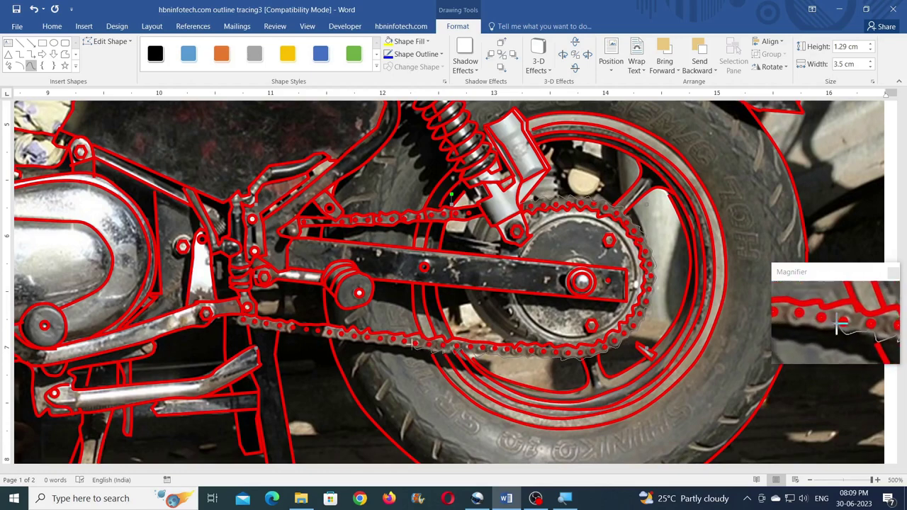
pyautogui.moveTo(374, 343); pyautogui.dragTo(240, 319)
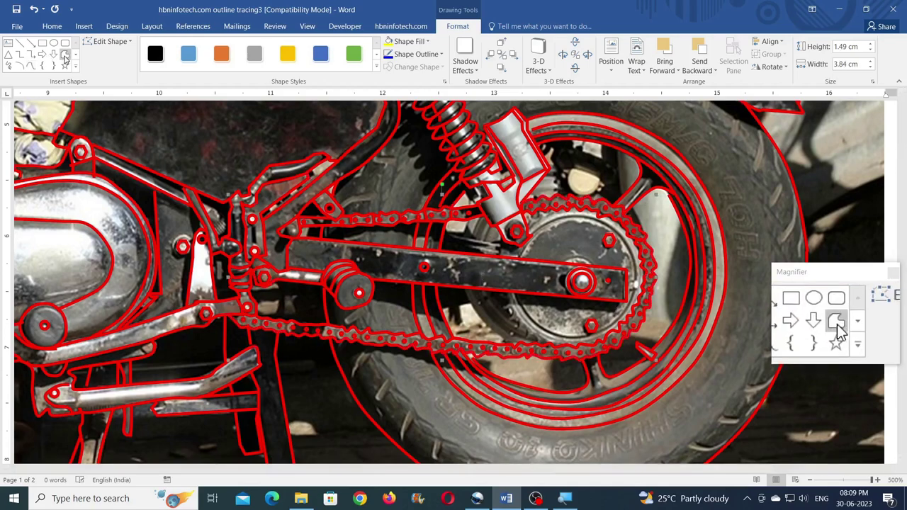
# Trace the round sprocket plate inside the chain with a curve about 1.11 × 1.1 cm
pyautogui.click(30, 65)
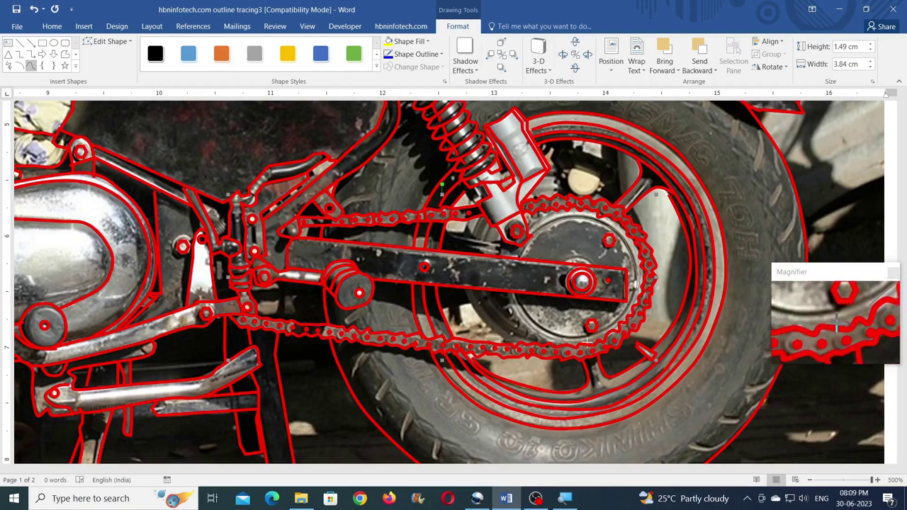
pyautogui.moveTo(513, 300); pyautogui.dragTo(542, 227)
pyautogui.moveTo(557, 221); pyautogui.dragTo(562, 218)
pyautogui.moveTo(579, 218); pyautogui.dragTo(597, 220)
# Copy the hexagonal bolt outline on the rear fender bracket onto its third, rearmost bolt
pyautogui.click(30, 66)
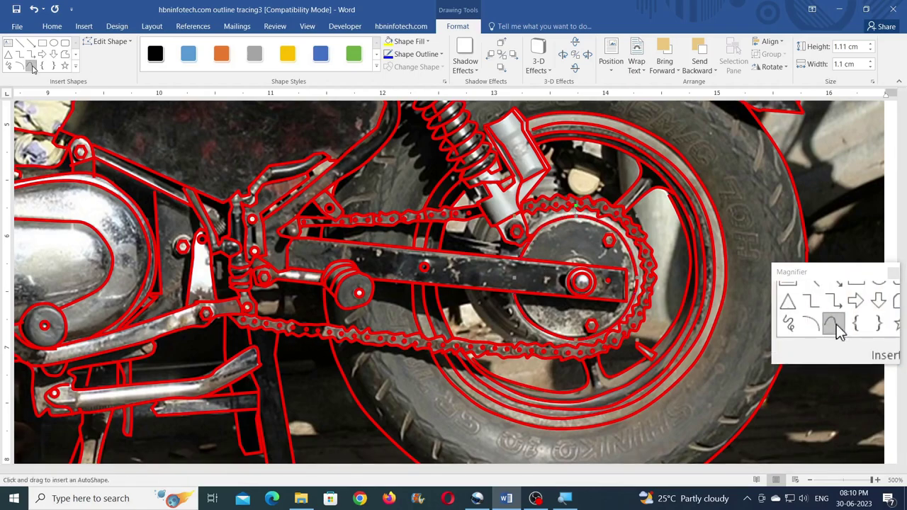
pyautogui.scroll(-3, 574, 268)
pyautogui.scroll(5, 575, 268)
pyautogui.scroll(2, 574, 268)
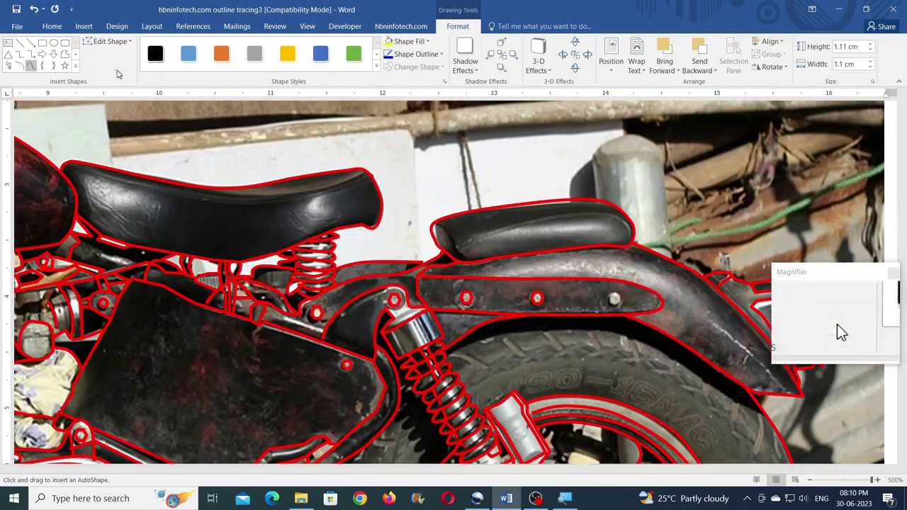
pyautogui.press('Escape')
pyautogui.click(543, 298)
pyautogui.moveTo(543, 298); pyautogui.dragTo(622, 301)
# Draw short divider lines between the chain links over the top of the sprocket
pyautogui.scroll(-8, 621, 303)
pyautogui.click(31, 65)
pyautogui.click(567, 207)
pyautogui.doubleClick(567, 211)
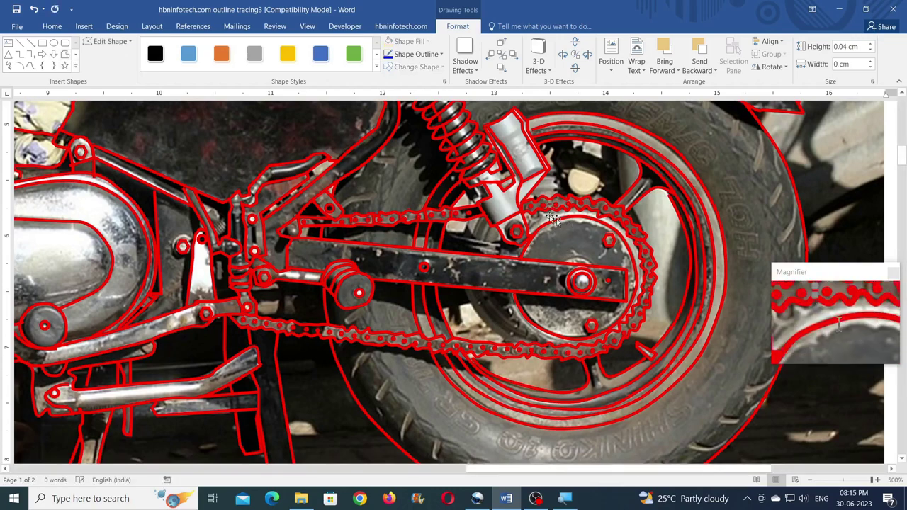
pyautogui.click(65, 55)
pyautogui.click(576, 196)
pyautogui.doubleClick(578, 205)
pyautogui.click(65, 54)
pyautogui.click(603, 201)
# Draw short freeform divider lines between the chain links around the rear side of the sprocket
pyautogui.click(65, 54)
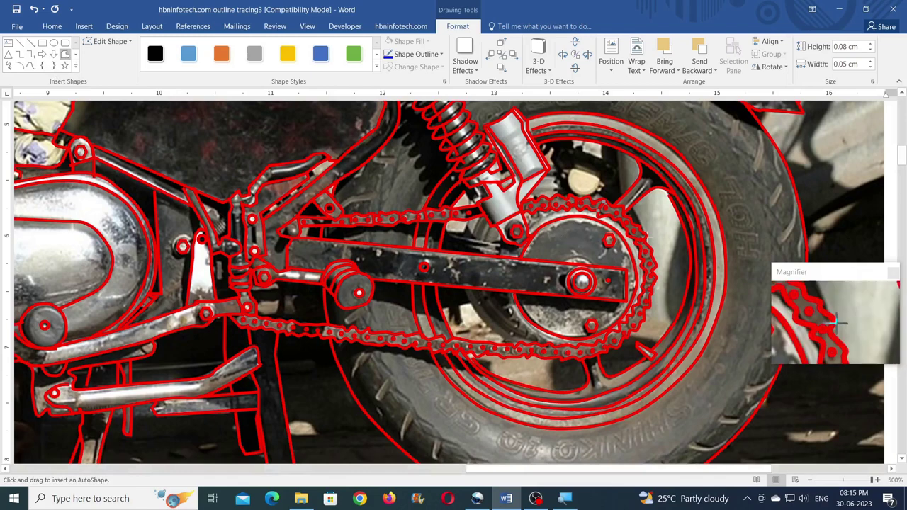
pyautogui.moveTo(573, 243); pyautogui.dragTo(576, 243)
pyautogui.click(66, 55)
pyautogui.moveTo(640, 245); pyautogui.dragTo(642, 246)
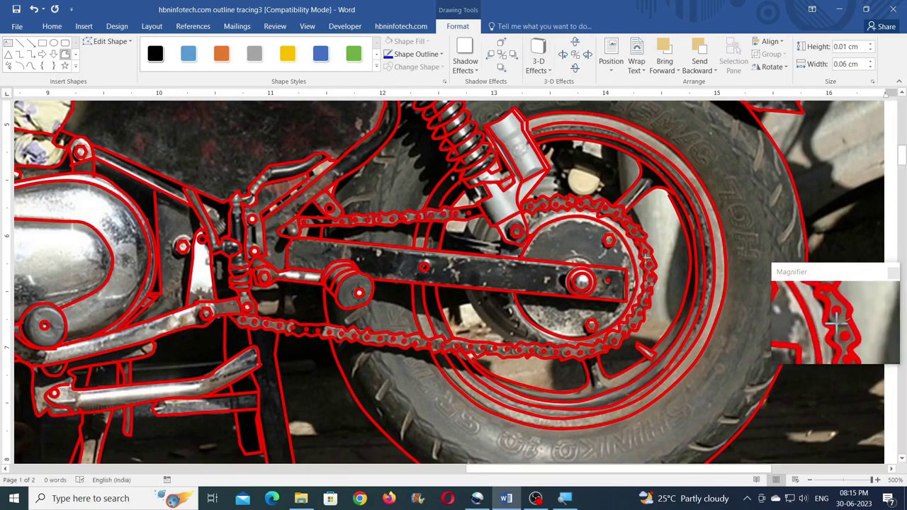
pyautogui.click(65, 55)
pyautogui.moveTo(673, 326); pyautogui.dragTo(674, 328)
# Draw short freeform divider lines between the chain links underneath the sprocket
pyautogui.click(65, 54)
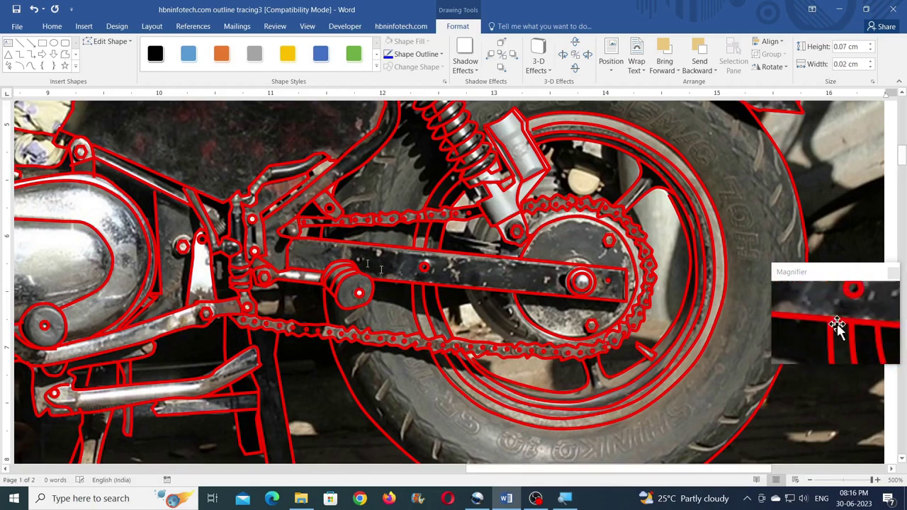
pyautogui.moveTo(585, 350); pyautogui.dragTo(586, 351)
pyautogui.doubleClick(586, 352)
pyautogui.click(65, 54)
pyautogui.click(564, 348)
pyautogui.doubleClick(564, 355)
pyautogui.click(66, 54)
pyautogui.click(536, 345)
pyautogui.doubleClick(536, 353)
pyautogui.click(65, 55)
pyautogui.click(511, 346)
pyautogui.doubleClick(512, 353)
# Draw freeform divider lines about 0.09 cm high between the links of the lower chain run ahead of the sprocket
pyautogui.click(66, 55)
pyautogui.click(487, 343)
pyautogui.doubleClick(487, 352)
pyautogui.click(65, 55)
pyautogui.click(65, 54)
pyautogui.click(440, 340)
pyautogui.doubleClick(440, 349)
pyautogui.click(65, 55)
pyautogui.click(388, 334)
pyautogui.doubleClick(387, 343)
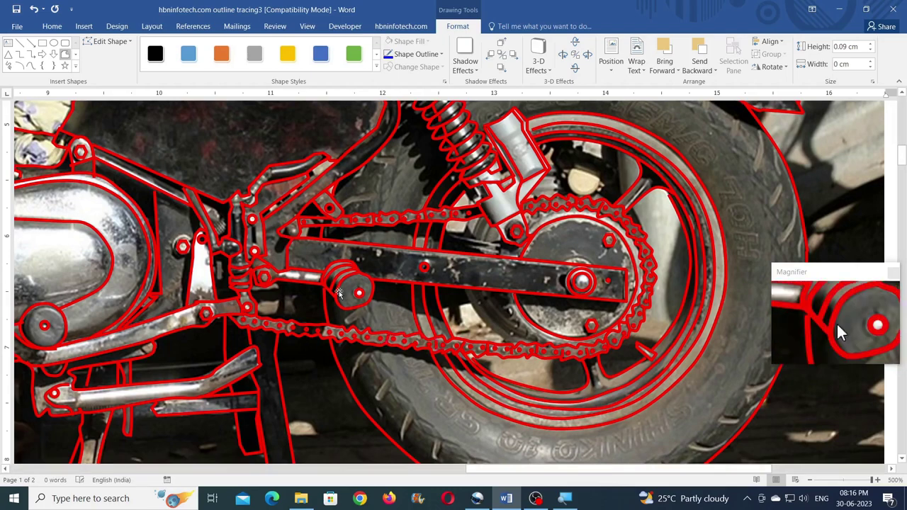
# Draw the remaining short freeform divider lines between the links at the front part of the lower chain run
pyautogui.click(65, 55)
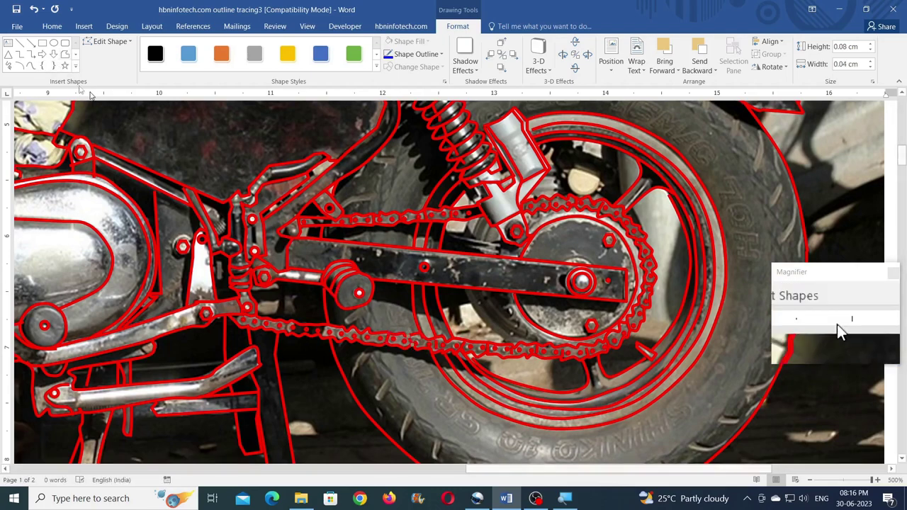
pyautogui.click(64, 54)
pyautogui.moveTo(337, 333); pyautogui.dragTo(337, 334)
pyautogui.click(64, 54)
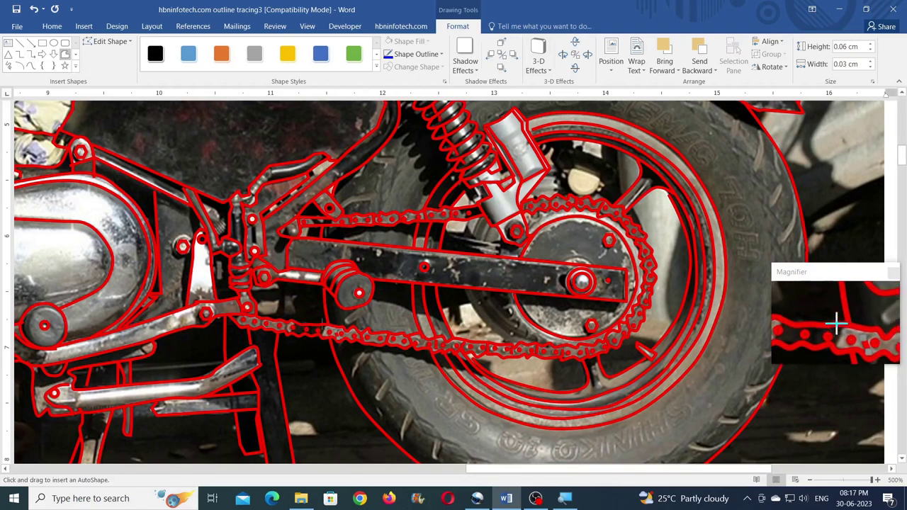
pyautogui.moveTo(286, 326); pyautogui.dragTo(287, 326)
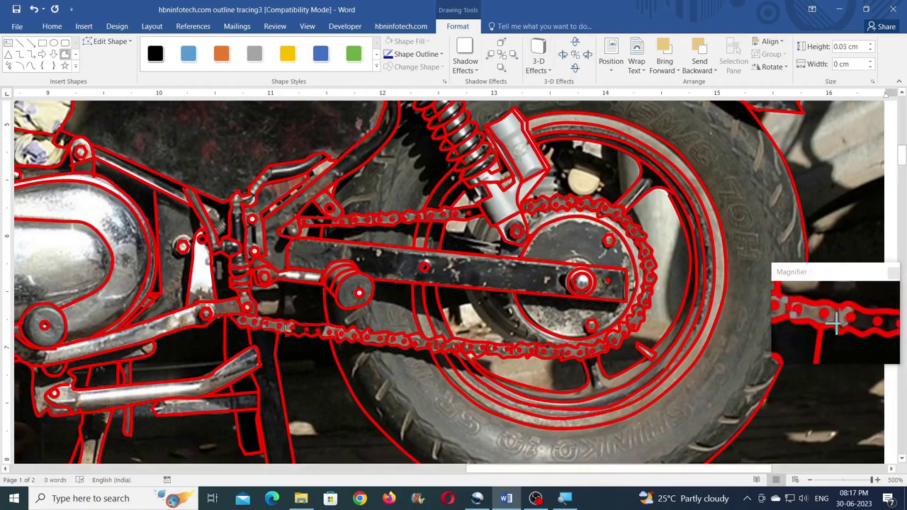
# Outline the light patch inside the wheel rim just below the swingarm with a freeform
pyautogui.click(64, 54)
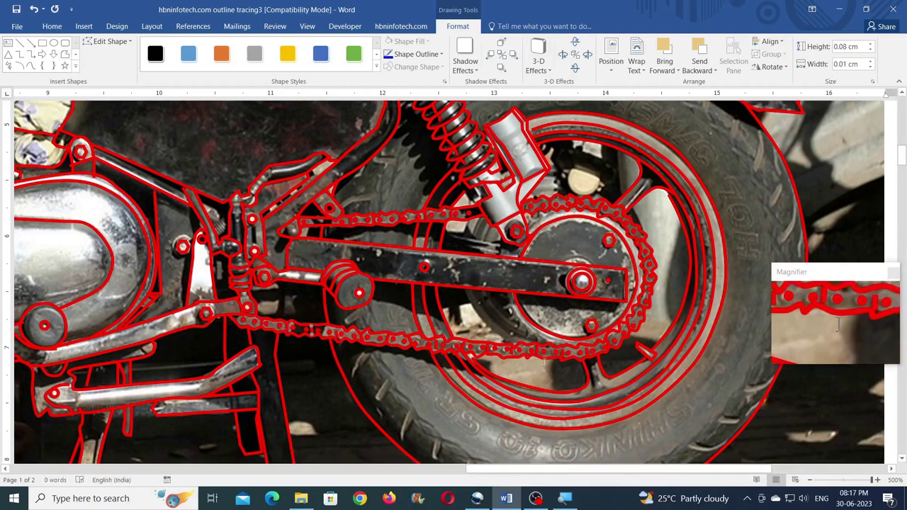
pyautogui.hscroll(3, 543, 372)
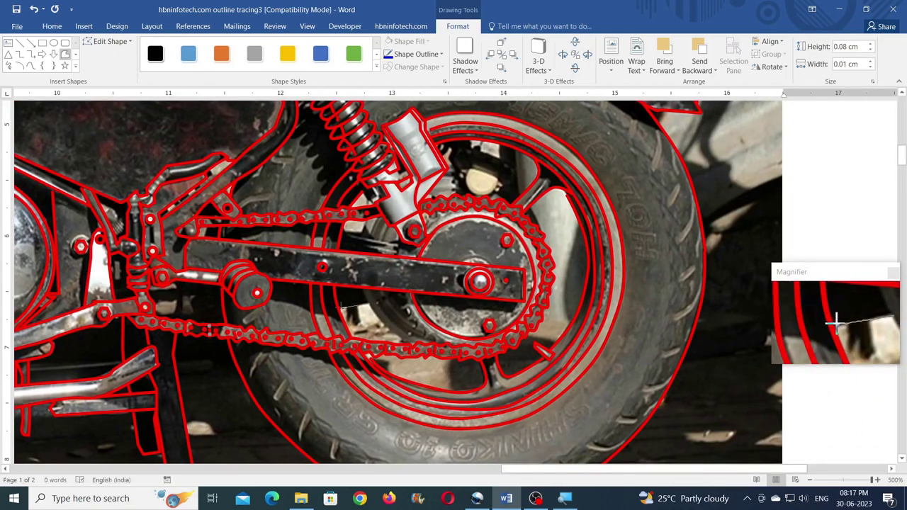
pyautogui.doubleClick(339, 309)
pyautogui.click(64, 54)
# Outline the light gap between the upper chain run and the swingarm, ahead of the shock absorber, with short curves
pyautogui.click(30, 66)
pyautogui.click(345, 222)
pyautogui.doubleClick(363, 230)
pyautogui.click(30, 66)
pyautogui.click(363, 227)
# Trace the wheel hub's outer front edge from the swingarm down to the lower chain run with a curve
pyautogui.click(30, 66)
pyautogui.moveTo(365, 296); pyautogui.dragTo(376, 315)
pyautogui.moveTo(410, 342); pyautogui.dragTo(420, 349)
# Trace the two edges running from the rim to the shock mount above the swingarm with curves and adjust an edit point
pyautogui.click(31, 65)
pyautogui.click(345, 233)
pyautogui.doubleClick(400, 244)
pyautogui.click(31, 66)
pyautogui.click(345, 237)
pyautogui.doubleClick(399, 251)
pyautogui.click(30, 66)
pyautogui.click(110, 42)
pyautogui.click(112, 70)
pyautogui.moveTo(370, 225); pyautogui.dragTo(371, 226)
# Trace the hub's lower arc between the swingarm and the lower chain run with a curve about 0.49 × 0.53 cm
pyautogui.click(31, 65)
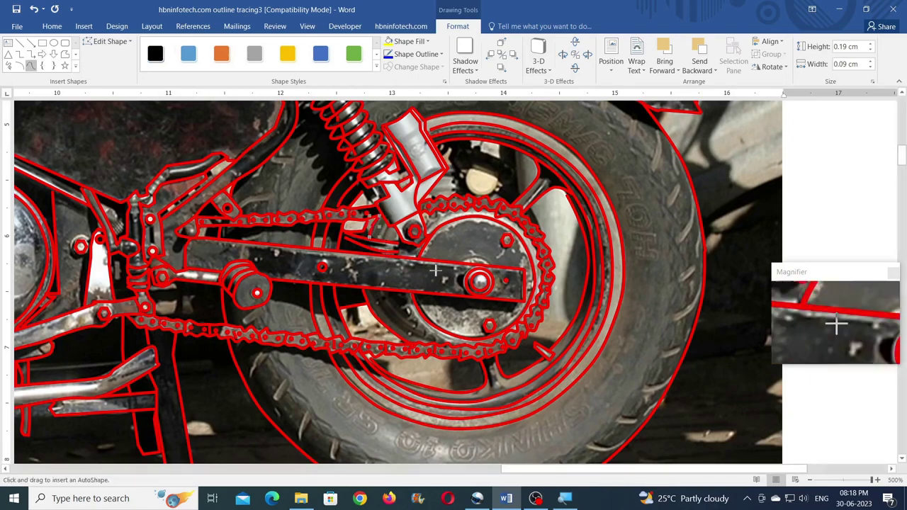
pyautogui.click(30, 66)
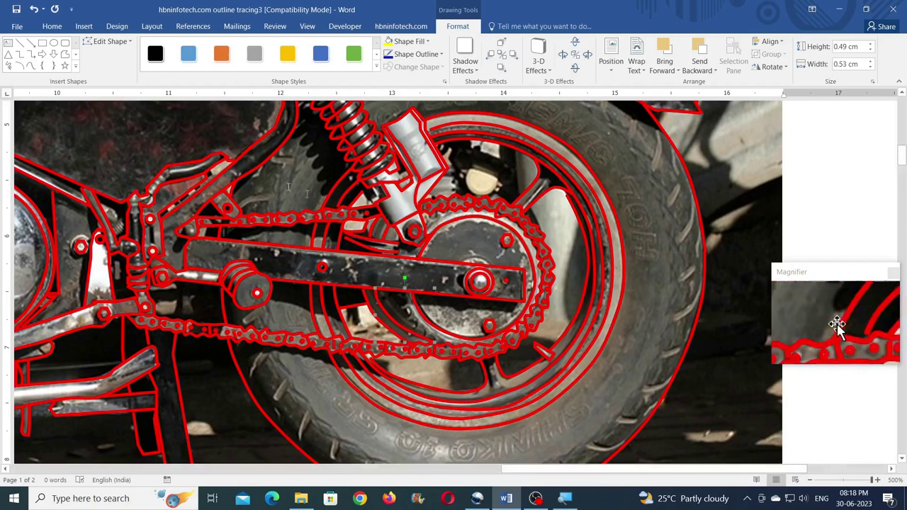
# Trace the cream rounded part in the rim opening with a curve about 0.25 × 0.28 cm and outline the dark plate above it, about 0.33 × 0.59 cm
pyautogui.click(31, 65)
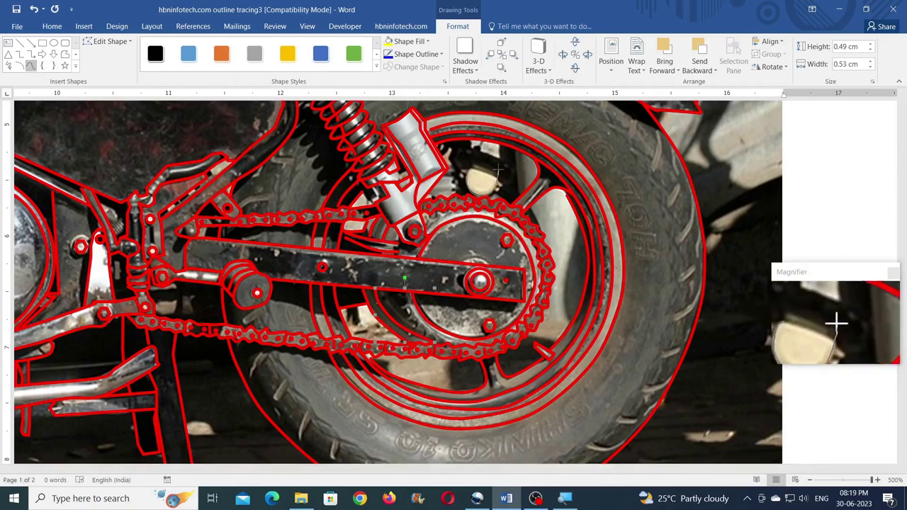
pyautogui.moveTo(494, 172); pyautogui.dragTo(473, 183)
pyautogui.click(65, 55)
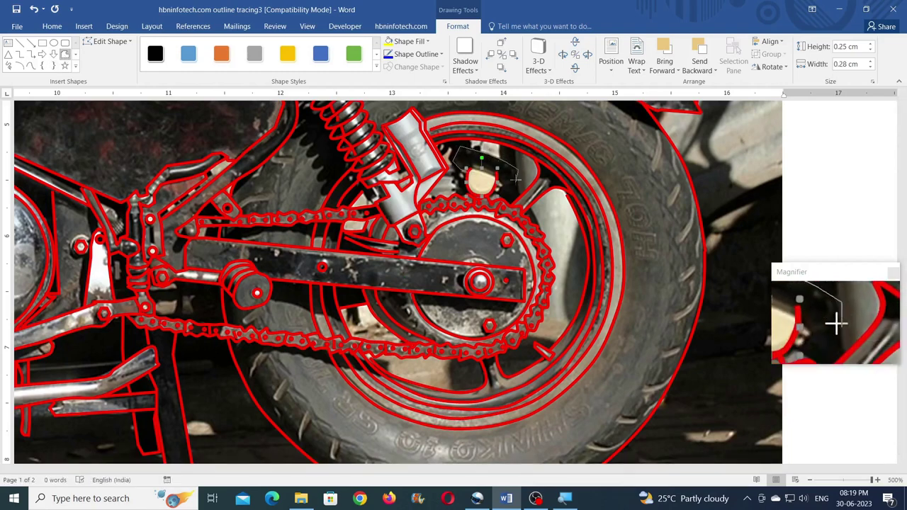
pyautogui.moveTo(465, 169); pyautogui.dragTo(475, 164)
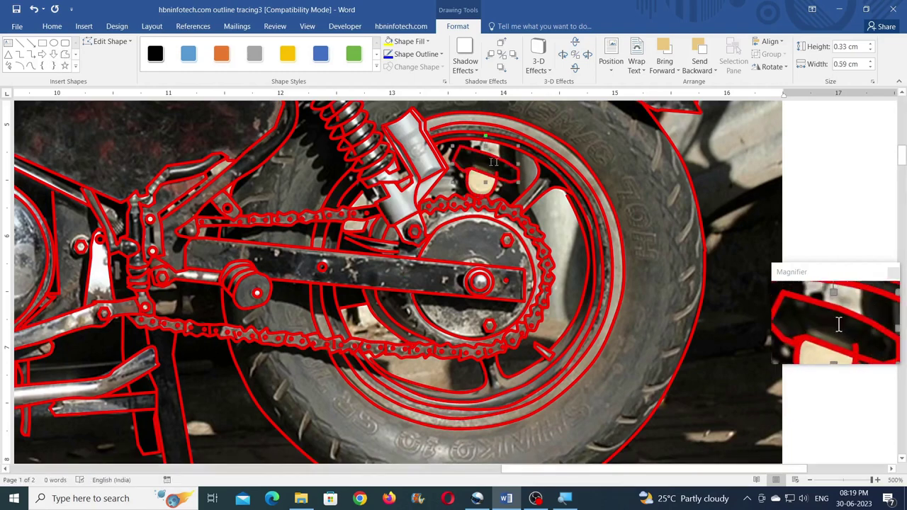
# Outline the sides of the small light piece above the dark plate with freeforms and open the cream part's edit points
pyautogui.click(65, 55)
pyautogui.moveTo(481, 147); pyautogui.dragTo(481, 149)
pyautogui.click(66, 57)
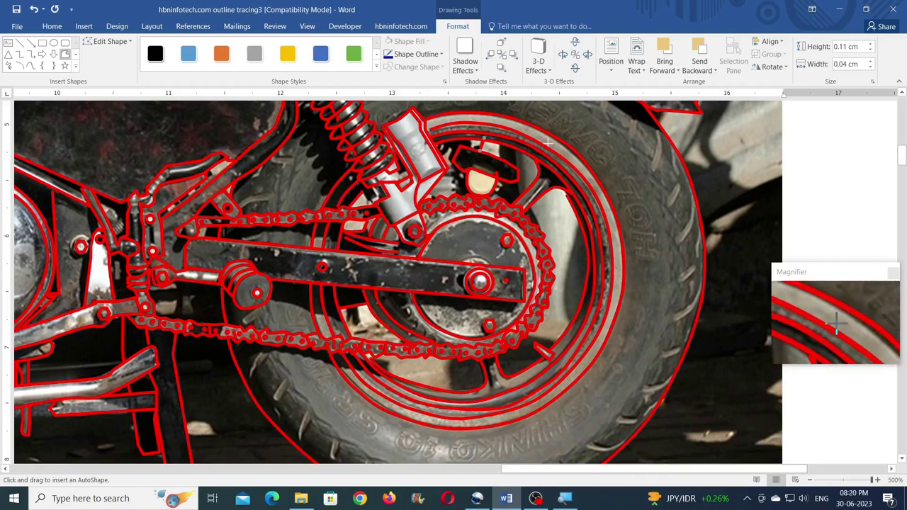
pyautogui.moveTo(509, 144); pyautogui.dragTo(502, 151)
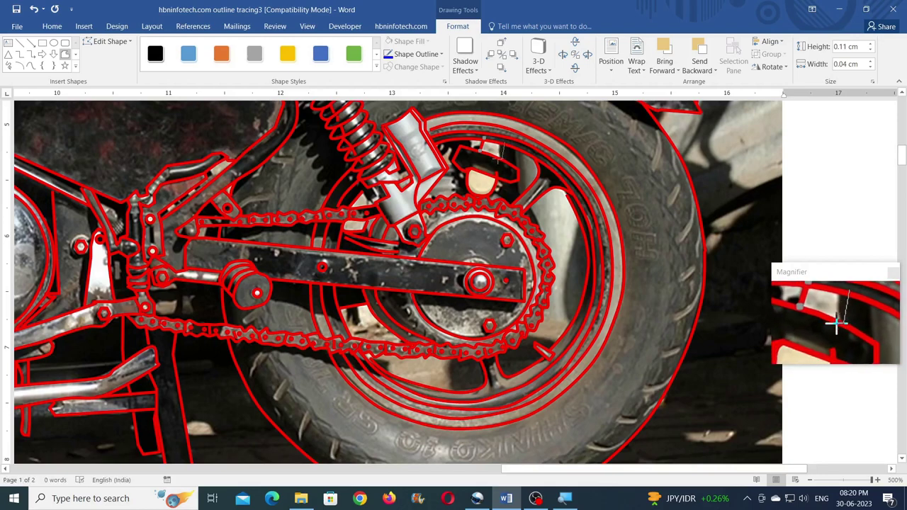
pyautogui.click(495, 184)
pyautogui.click(117, 42)
pyautogui.click(113, 70)
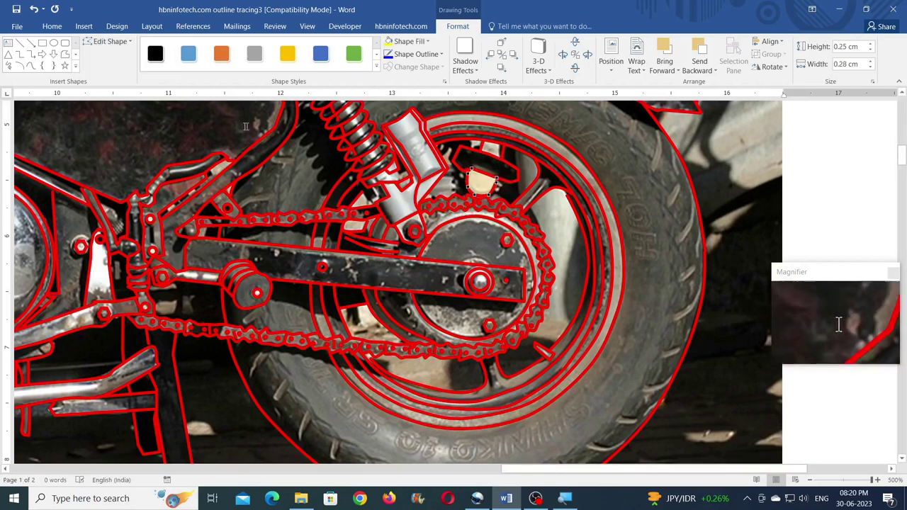
# Trace the exposed sprocket teeth below the swingarm with a freeform about 0.46 × 0.37 cm, plus the hub edge beside the lower shock mount
pyautogui.click(64, 54)
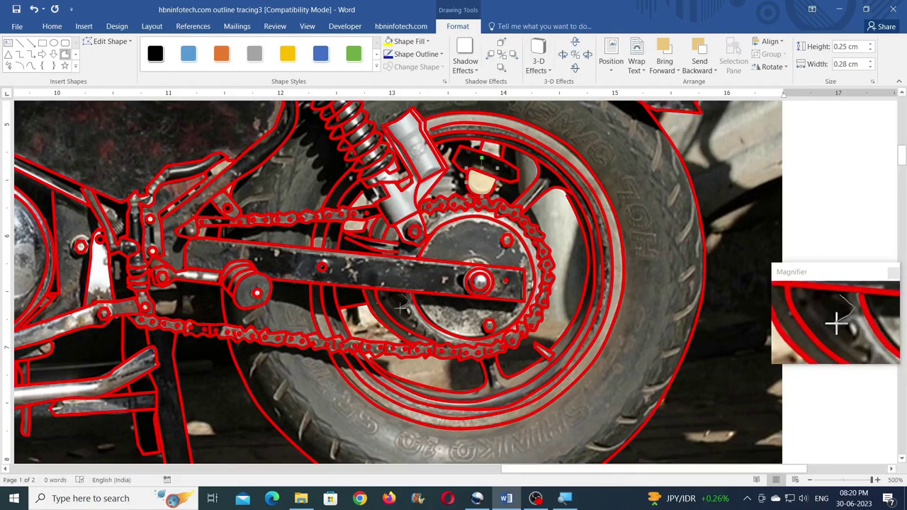
pyautogui.moveTo(409, 311); pyautogui.dragTo(411, 317)
pyautogui.moveTo(415, 328); pyautogui.dragTo(438, 339)
pyautogui.click(65, 54)
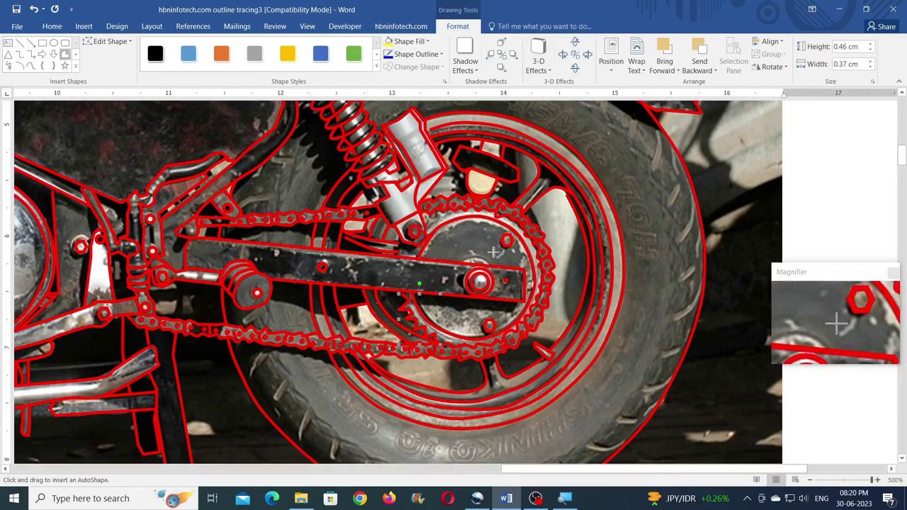
pyautogui.moveTo(425, 214); pyautogui.dragTo(425, 227)
pyautogui.doubleClick(425, 227)
# Outline the first two tread grooves on the rear tyre below the lower chain run with freeforms, the second about 0.28 × 0.18 cm
pyautogui.scroll(1, 457, 297)
pyautogui.scroll(-2, 541, 258)
pyautogui.click(65, 54)
pyautogui.moveTo(270, 208)
pyautogui.mouseDown()
pyautogui.moveTo(251, 234)
pyautogui.moveTo(269, 208)
pyautogui.mouseUp()
pyautogui.click(64, 53)
pyautogui.click(284, 238)
pyautogui.click(273, 255)
pyautogui.click(279, 261)
pyautogui.click(285, 239)
# Outline the next two tread grooves down the tyre's lower front with closed freeforms, the second about 0.2 × 0.1 cm
pyautogui.click(64, 54)
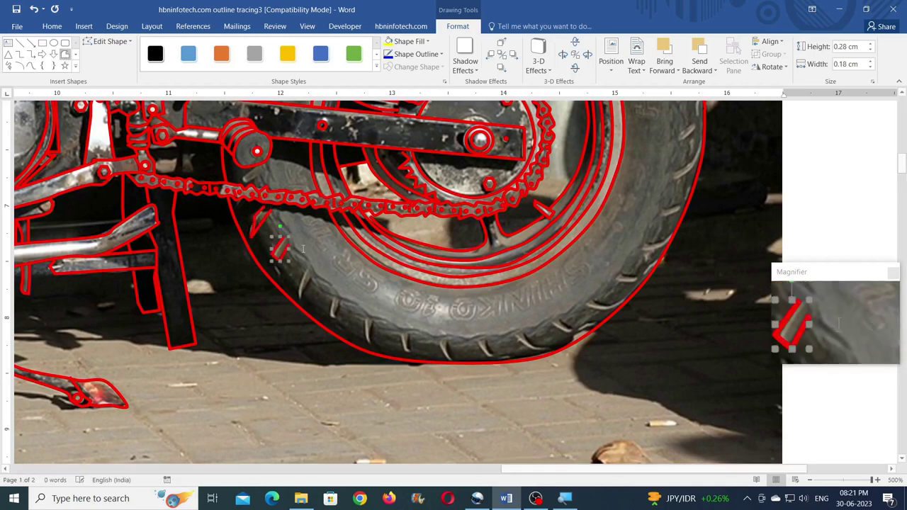
pyautogui.click(306, 268)
pyautogui.click(300, 286)
pyautogui.click(301, 299)
pyautogui.click(311, 278)
pyautogui.click(306, 269)
pyautogui.click(65, 54)
pyautogui.click(334, 298)
pyautogui.click(330, 310)
pyautogui.click(334, 320)
pyautogui.click(340, 302)
pyautogui.click(335, 299)
# Outline the two tread grooves just ahead of the tyre's lowest point with freeforms
pyautogui.click(63, 54)
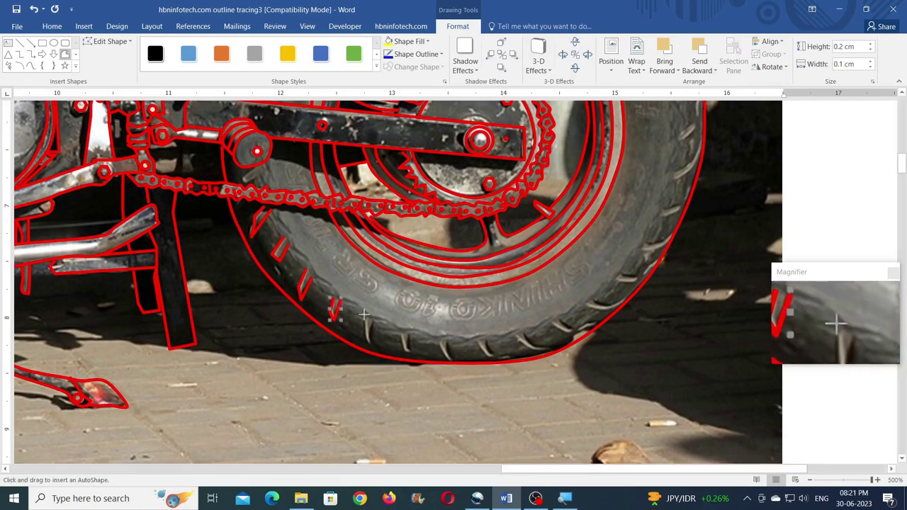
pyautogui.click(371, 316)
pyautogui.doubleClick(368, 345)
pyautogui.click(63, 55)
pyautogui.click(402, 333)
pyautogui.doubleClick(407, 350)
# Outline the two tread grooves at the very bottom of the tyre with freeforms, the second about 0.16 × 0.16 cm
pyautogui.click(64, 54)
pyautogui.click(441, 343)
pyautogui.click(450, 359)
pyautogui.doubleClick(447, 344)
pyautogui.click(65, 55)
pyautogui.click(478, 341)
pyautogui.click(493, 354)
pyautogui.doubleClick(485, 341)
# Outline three tread grooves where the tyre rises from the ground toward the rear, the first about 0.16 × 0.35 cm
pyautogui.click(65, 55)
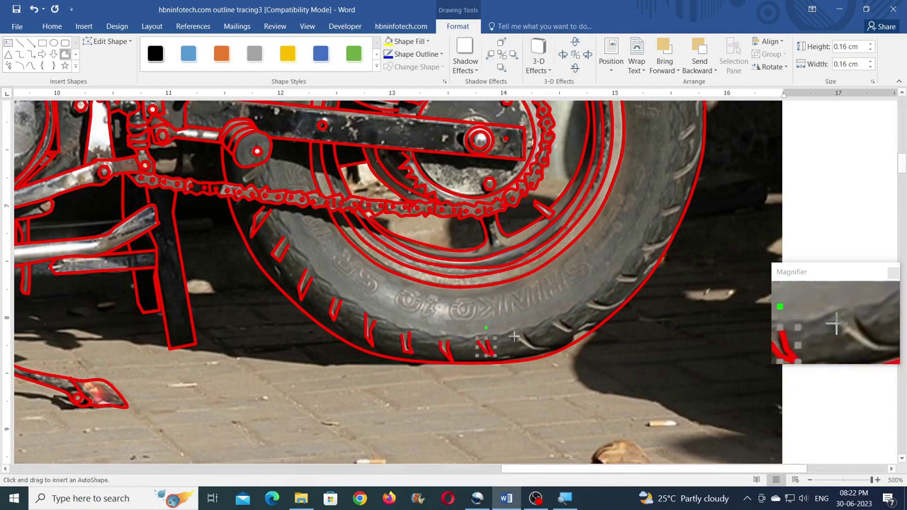
pyautogui.click(521, 330)
pyautogui.doubleClick(553, 347)
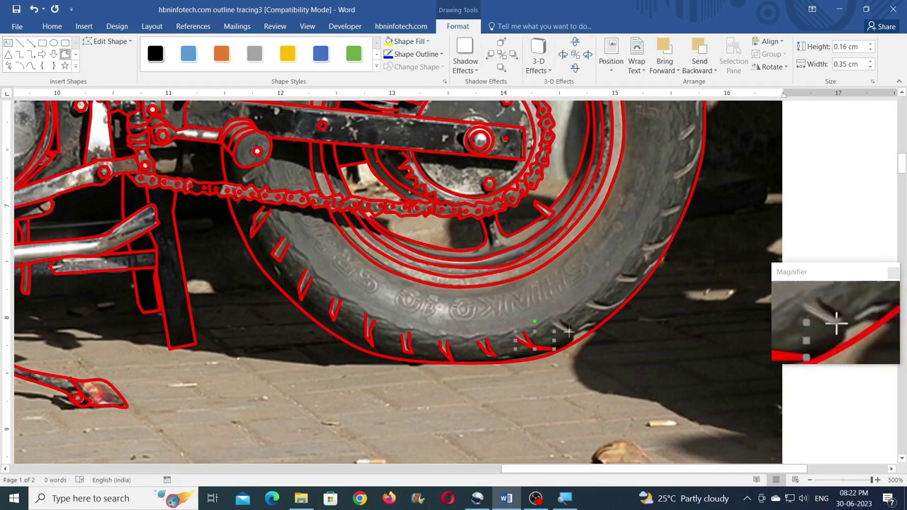
pyautogui.click(587, 322)
pyautogui.click(575, 328)
pyautogui.click(555, 321)
pyautogui.click(66, 55)
pyautogui.doubleClick(591, 300)
# Outline the next tread groove about 0.1 × 0.21 cm, adjust its edit point, and outline the two grooves above it on the lower rear tyre
pyautogui.click(65, 54)
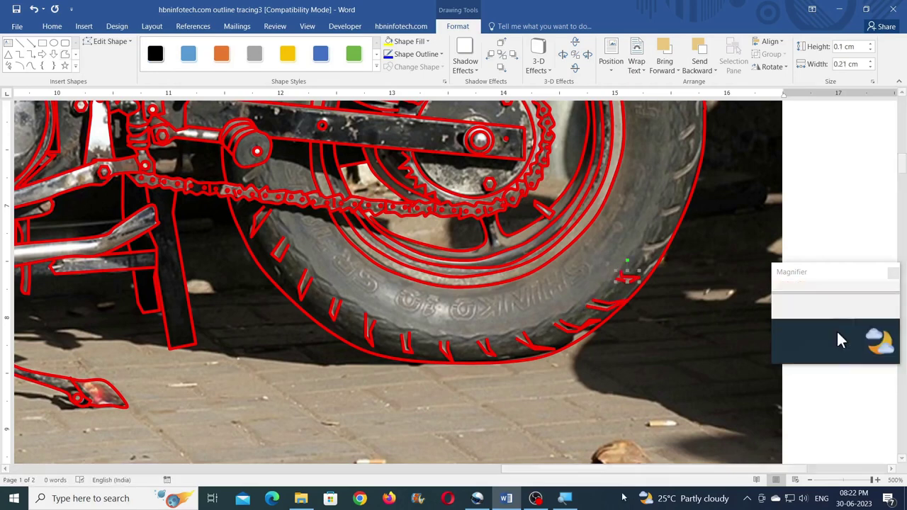
pyautogui.moveTo(626, 469); pyautogui.dragTo(667, 469)
pyautogui.moveTo(500, 270); pyautogui.dragTo(501, 277)
pyautogui.click(65, 55)
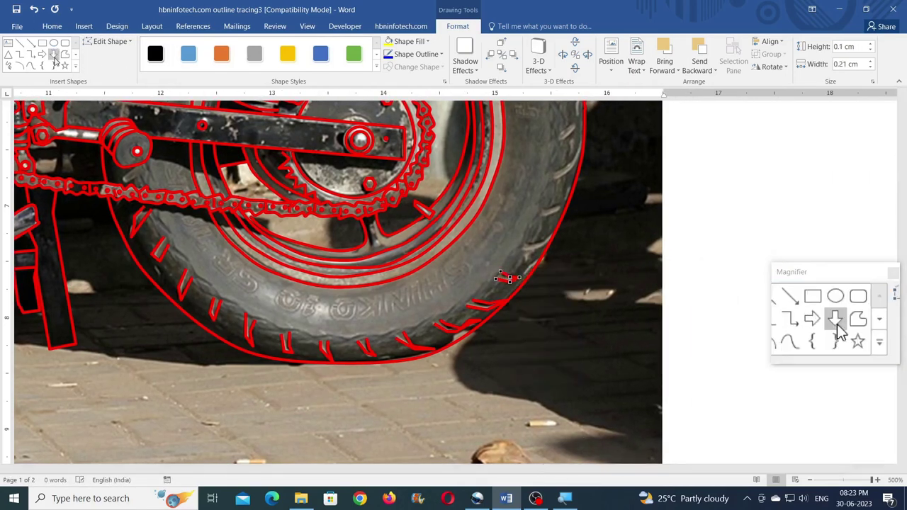
pyautogui.doubleClick(526, 244)
pyautogui.click(66, 56)
pyautogui.click(539, 216)
# Outline the tread grooves along the tyre's rearmost edge with freeforms, the topmost about 0.18 × 0.05 cm
pyautogui.scroll(3, 561, 207)
pyautogui.click(65, 56)
pyautogui.click(65, 56)
pyautogui.moveTo(572, 264); pyautogui.dragTo(561, 280)
pyautogui.click(65, 56)
pyautogui.moveTo(578, 232); pyautogui.dragTo(577, 254)
# Outline the tread grooves on the tyre's upper rear edge with freeforms, including ones about 0.24 × 0.13 cm and 0.26 × 0.05 cm
pyautogui.click(65, 55)
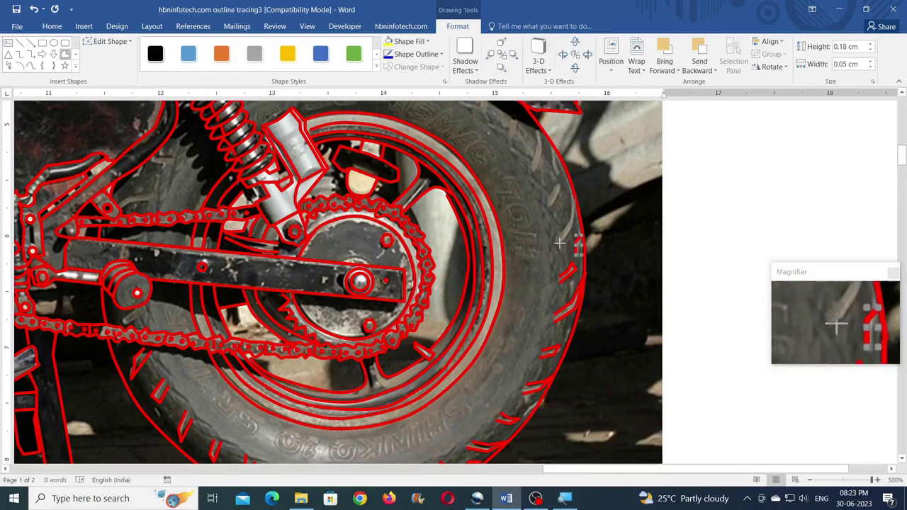
pyautogui.moveTo(556, 238)
pyautogui.mouseDown()
pyautogui.moveTo(571, 187)
pyautogui.moveTo(556, 240)
pyautogui.mouseUp()
pyautogui.click(65, 55)
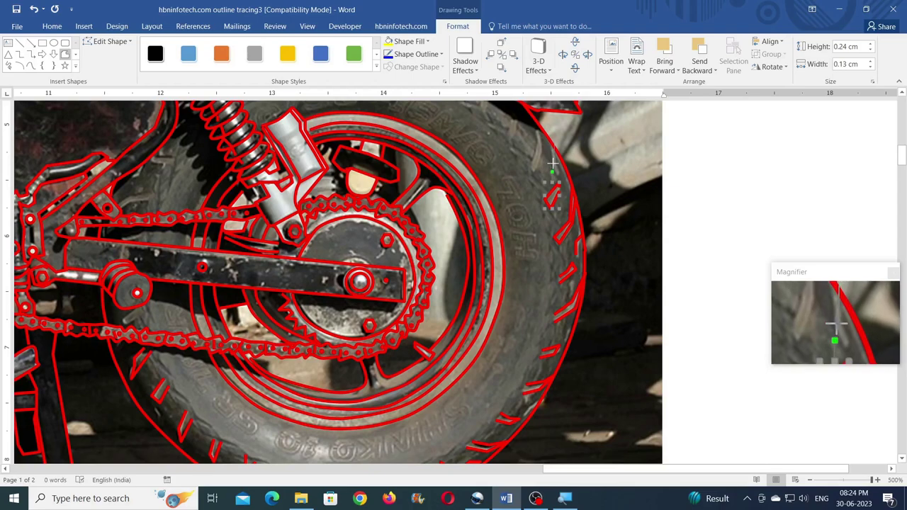
pyautogui.scroll(3, 508, 165)
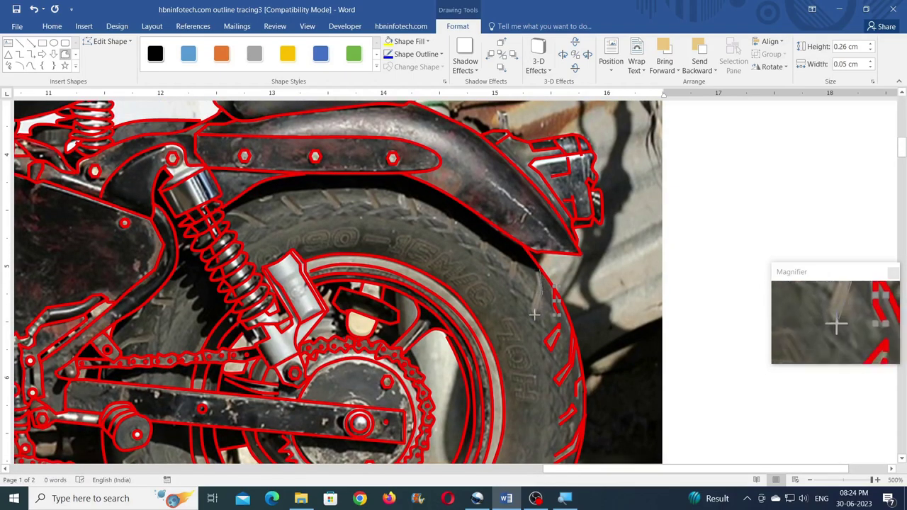
# Outline the two long tread grooves beneath the fender's rear tip with freeforms, the second refined to about 0.35 × 0.08 cm
pyautogui.click(536, 269)
pyautogui.click(539, 269)
pyautogui.click(65, 55)
pyautogui.click(517, 262)
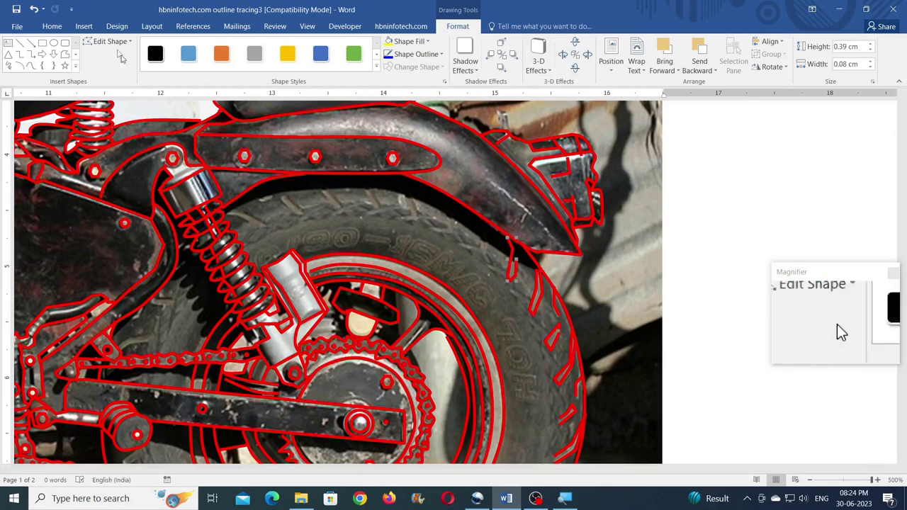
# Trace the fender's inner lower edge above the tyre, from the shock absorber rearward, with a curve about 0.45 × 2.46 cm
pyautogui.click(30, 65)
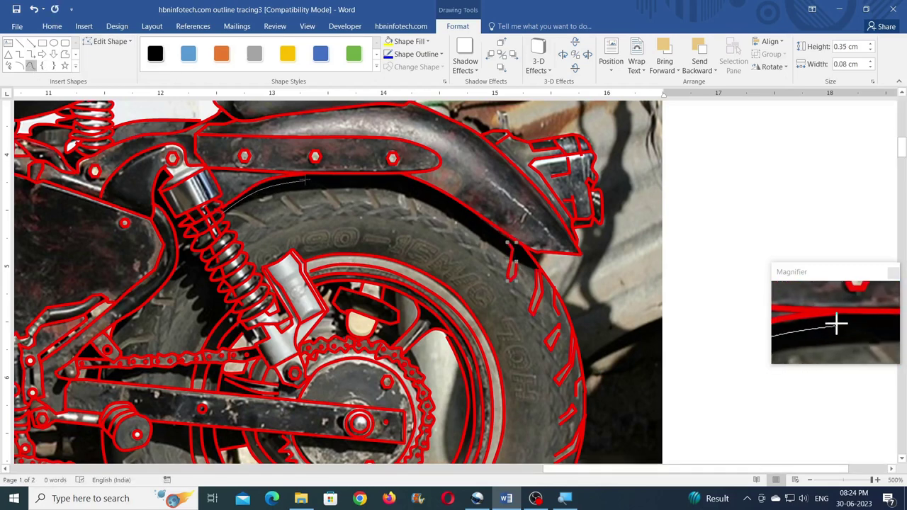
pyautogui.moveTo(304, 182); pyautogui.dragTo(345, 180)
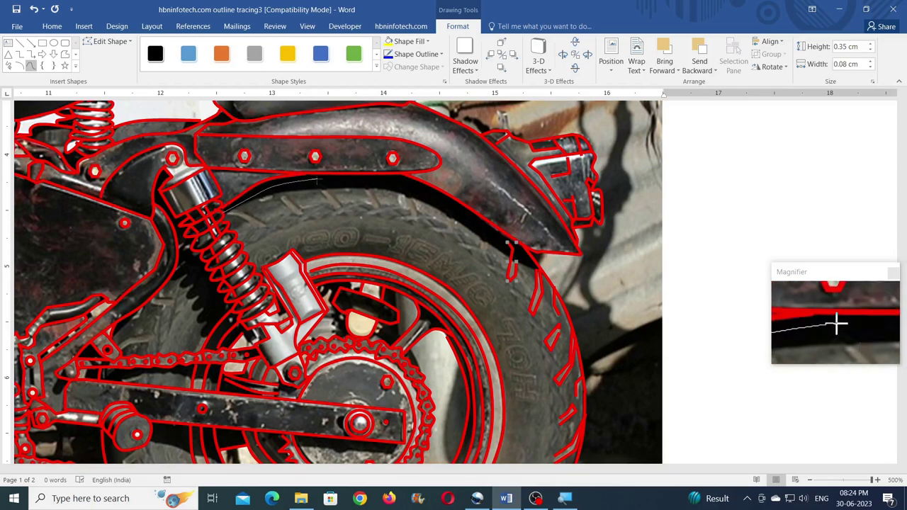
pyautogui.moveTo(497, 223); pyautogui.dragTo(496, 223)
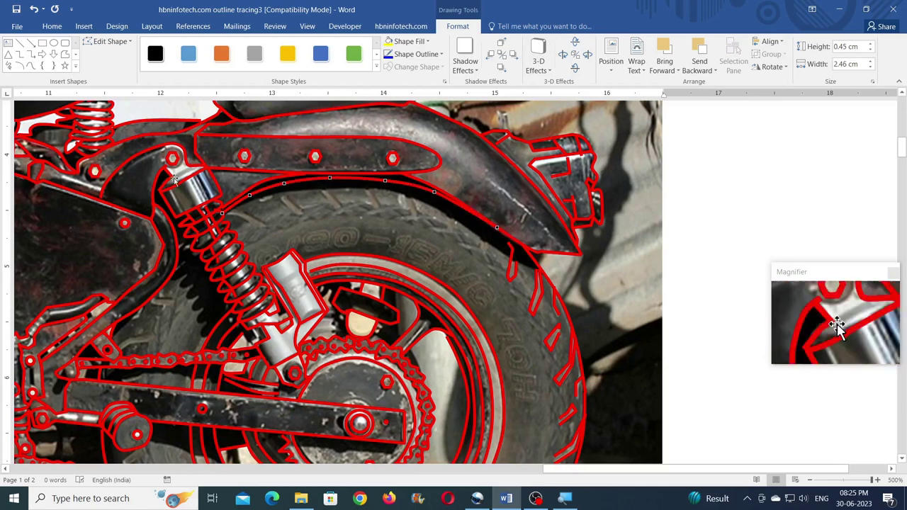
# Outline three tread grooves under the rear fender with freeforms, the rearmost about 0.32 × 0.1 cm, and adjust the middle one's edit points
pyautogui.click(65, 55)
pyautogui.moveTo(480, 220); pyautogui.dragTo(477, 219)
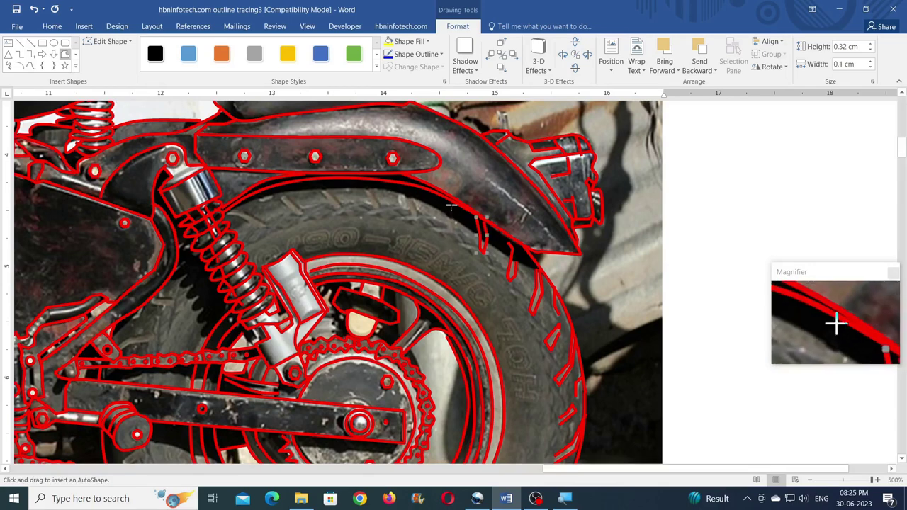
pyautogui.click(65, 54)
pyautogui.click(110, 41)
pyautogui.click(105, 56)
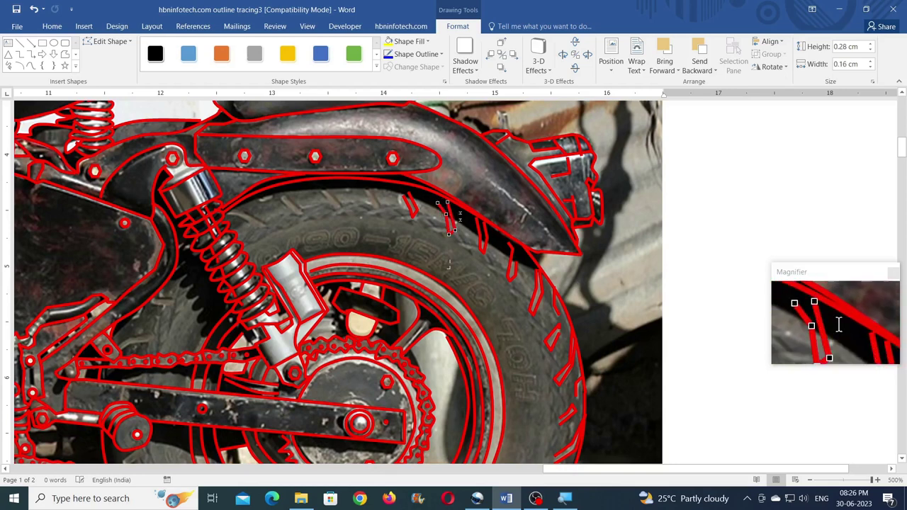
# Outline the tread grooves along the tyre's top toward the shock absorber, the first two about 0.19 × 0.16 cm and 0.19 × 0.22 cm
pyautogui.click(65, 53)
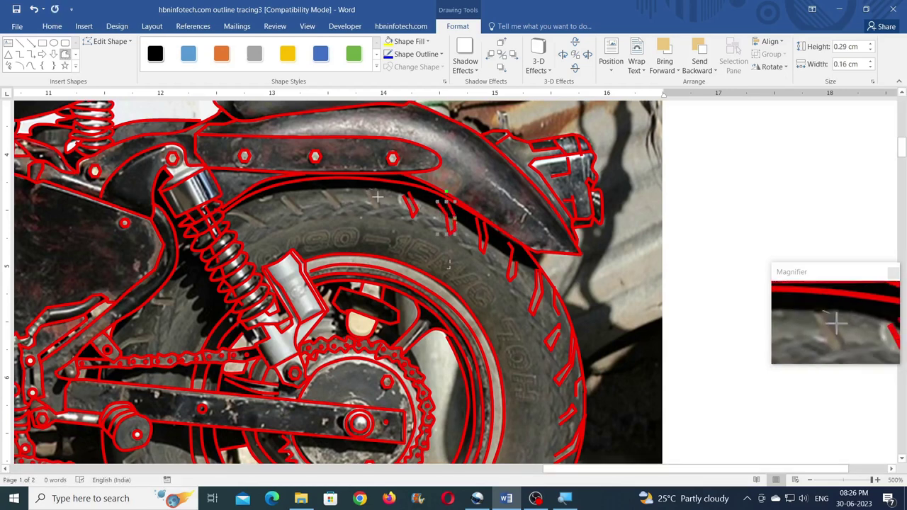
pyautogui.click(65, 54)
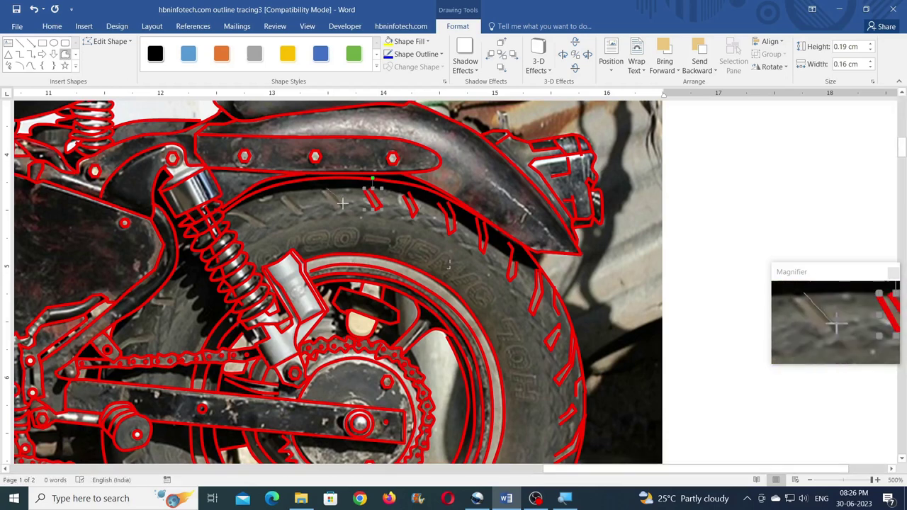
pyautogui.click(64, 53)
pyautogui.moveTo(320, 186); pyautogui.dragTo(344, 208)
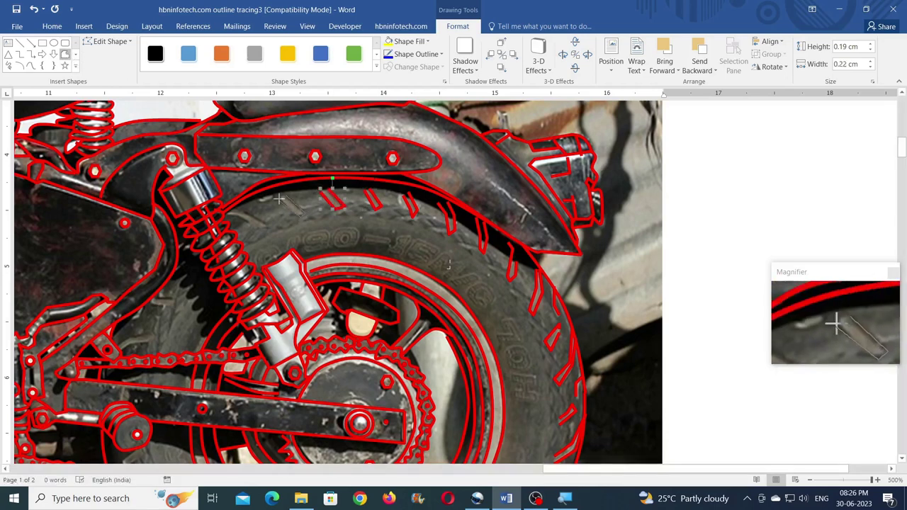
pyautogui.doubleClick(226, 216)
# Outline three tread grooves on the tyre's front side, about 0.08 × 0.26 cm, 0.15 × 0.34 cm and 0.13 × 0.18 cm
pyautogui.click(64, 53)
pyautogui.moveTo(157, 305); pyautogui.dragTo(152, 298)
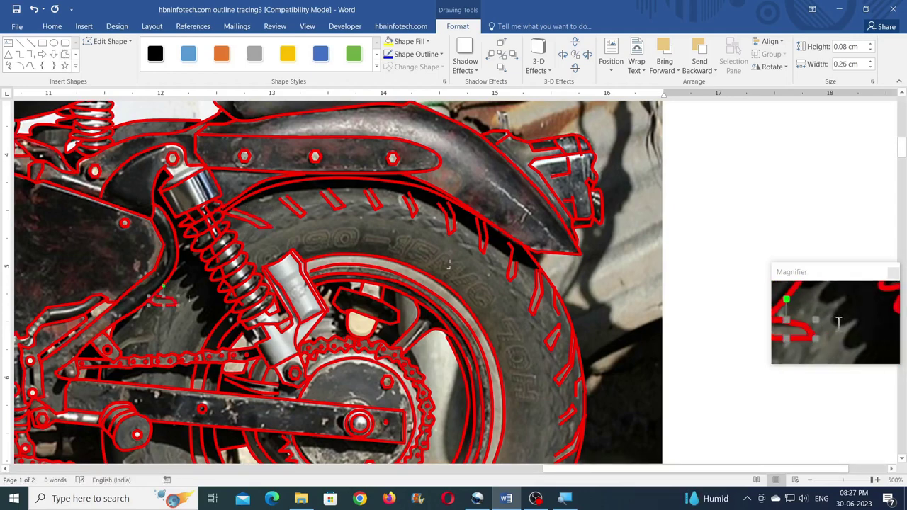
pyautogui.scroll(-1, 187, 297)
pyautogui.click(64, 54)
pyautogui.moveTo(117, 204)
pyautogui.mouseDown()
pyautogui.moveTo(156, 194)
pyautogui.moveTo(118, 206)
pyautogui.moveTo(130, 237)
pyautogui.mouseUp()
pyautogui.click(64, 53)
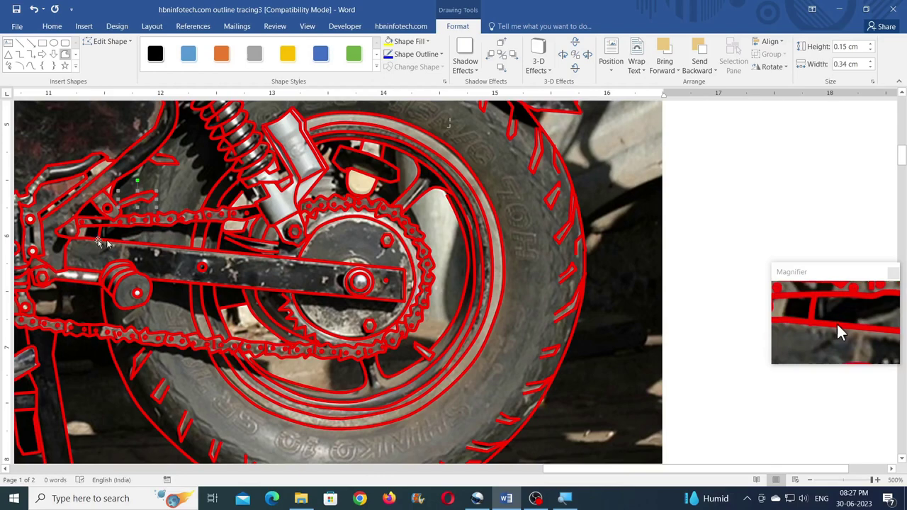
pyautogui.moveTo(142, 315)
pyautogui.mouseDown()
pyautogui.moveTo(126, 324)
pyautogui.moveTo(135, 306)
pyautogui.mouseUp()
# Trace the inner front edge of the rear seat pad with a short curve
pyautogui.scroll(8, 288, 221)
pyautogui.click(215, 222)
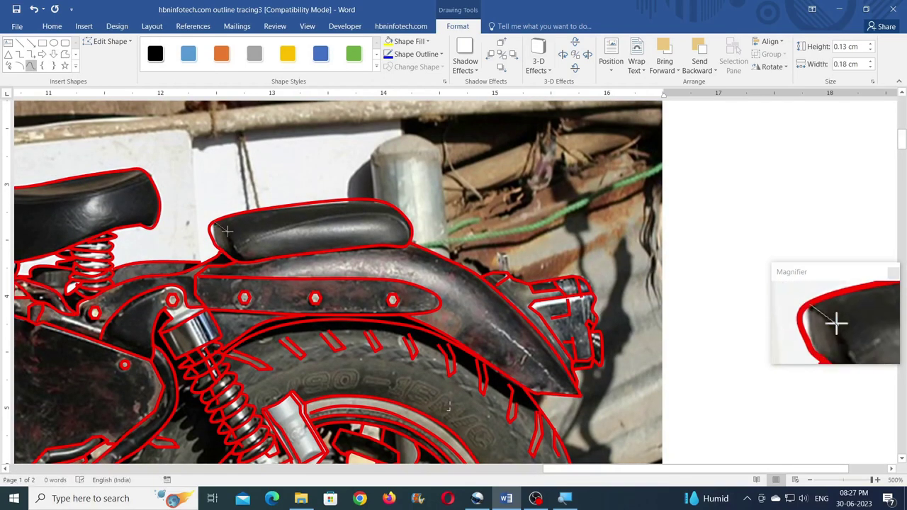
pyautogui.click(229, 236)
pyautogui.doubleClick(245, 261)
# Trace the seam along the main seat's upper side with a line about 0.35 × 2.75 cm
pyautogui.moveTo(672, 469)
pyautogui.mouseDown()
pyautogui.moveTo(434, 471)
pyautogui.moveTo(551, 473)
pyautogui.mouseUp()
pyautogui.click(65, 54)
pyautogui.click(234, 164)
pyautogui.moveTo(282, 180)
pyautogui.mouseDown()
pyautogui.moveTo(425, 186)
pyautogui.moveTo(539, 173)
pyautogui.moveTo(540, 202)
pyautogui.mouseUp()
# Delete the practice scribbles and zigzag below the picture, and delete the motorcycle photo behind the red outline
pyautogui.scroll(-3, 521, 297)
pyautogui.moveTo(632, 470); pyautogui.dragTo(727, 474)
pyautogui.scroll(1, 411, 350)
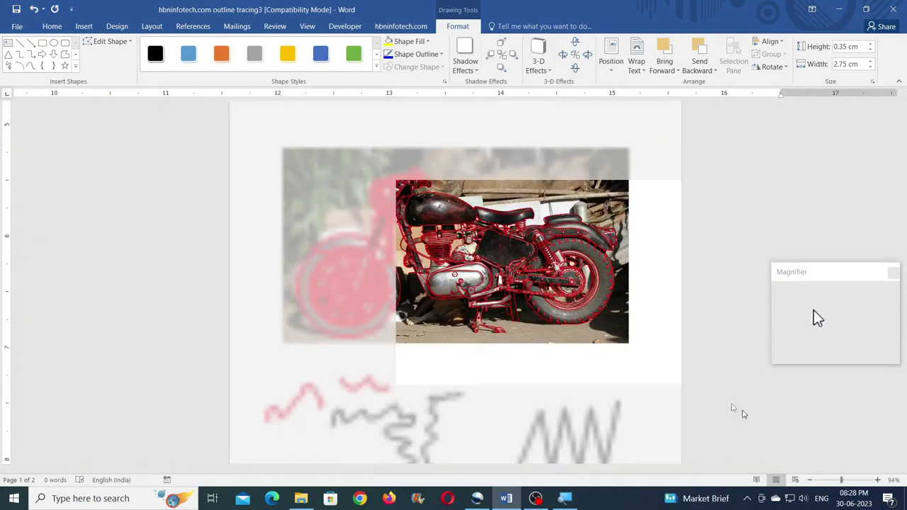
pyautogui.press('Escape')
pyautogui.scroll(-5, 685, 269)
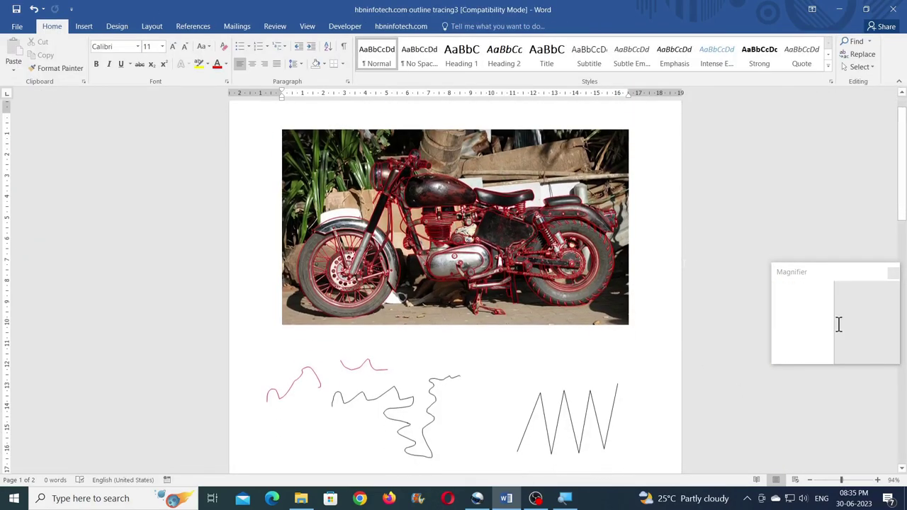
pyautogui.click(860, 67)
pyautogui.click(758, 93)
pyautogui.moveTo(246, 199)
pyautogui.mouseDown()
pyautogui.moveTo(397, 291)
pyautogui.moveTo(605, 394)
pyautogui.moveTo(651, 448)
pyautogui.mouseUp()
pyautogui.press('Delete')
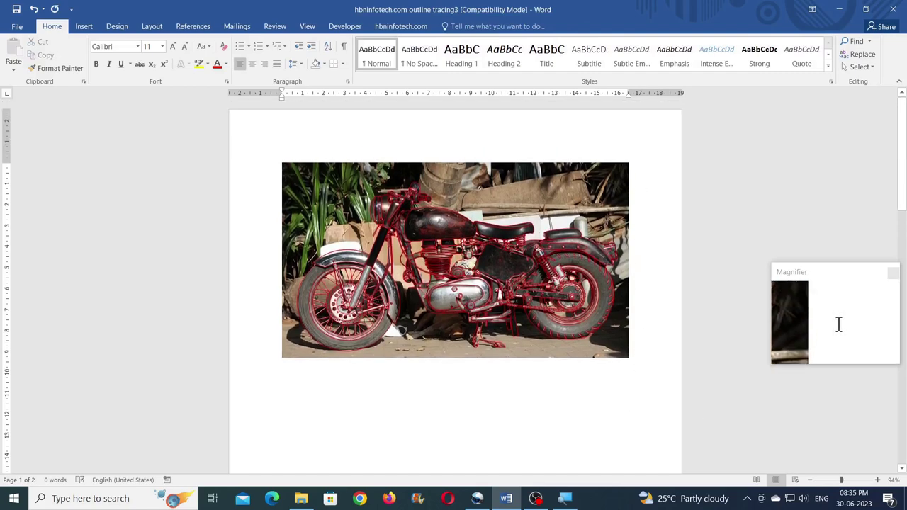
pyautogui.click(616, 175)
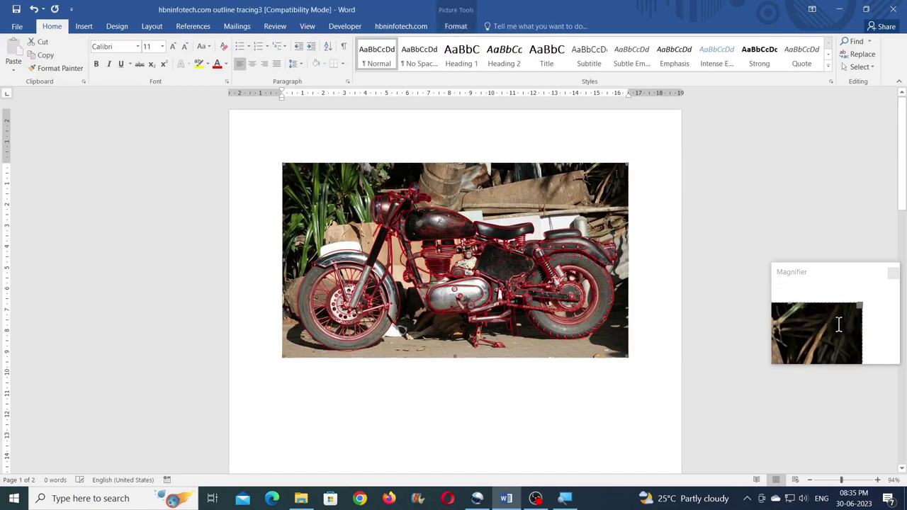
pyautogui.press('Delete')
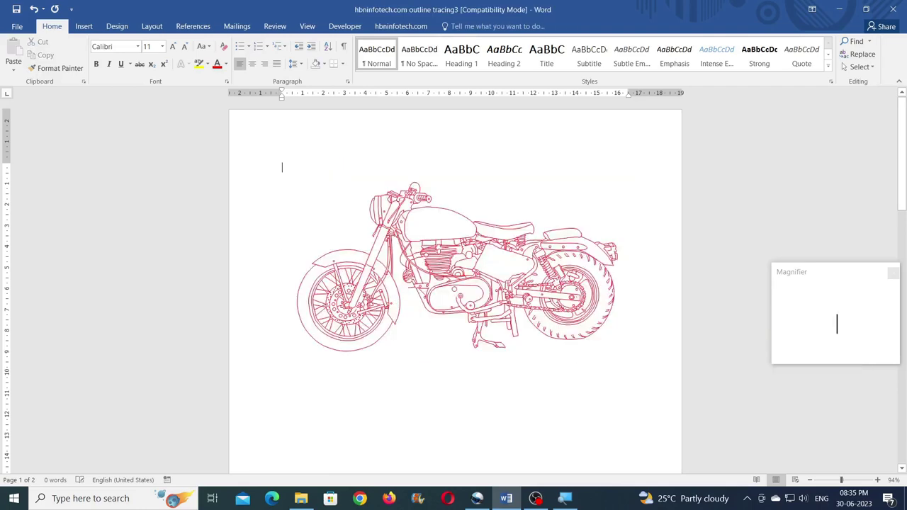
# Select all the red line shapes that make up the motorcycle and group them into one object
pyautogui.click(859, 67)
pyautogui.click(749, 95)
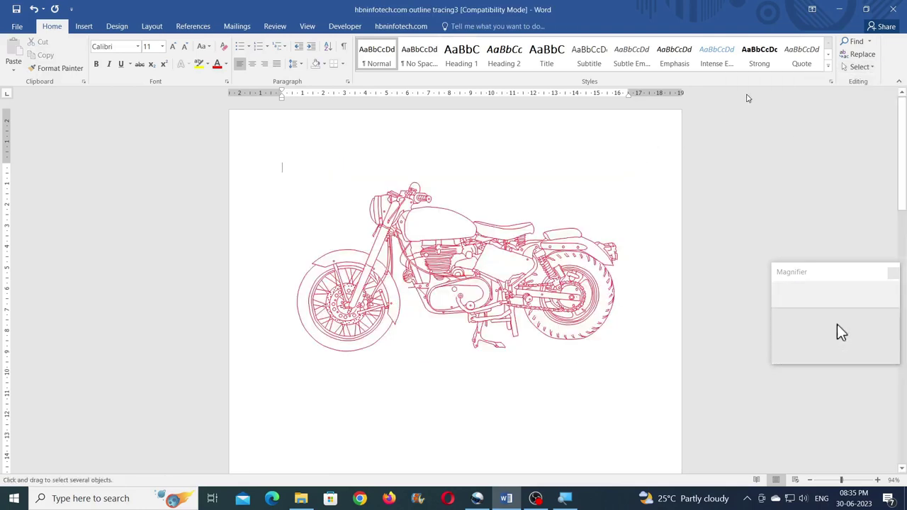
pyautogui.moveTo(267, 170)
pyautogui.mouseDown()
pyautogui.moveTo(431, 293)
pyautogui.moveTo(659, 402)
pyautogui.mouseUp()
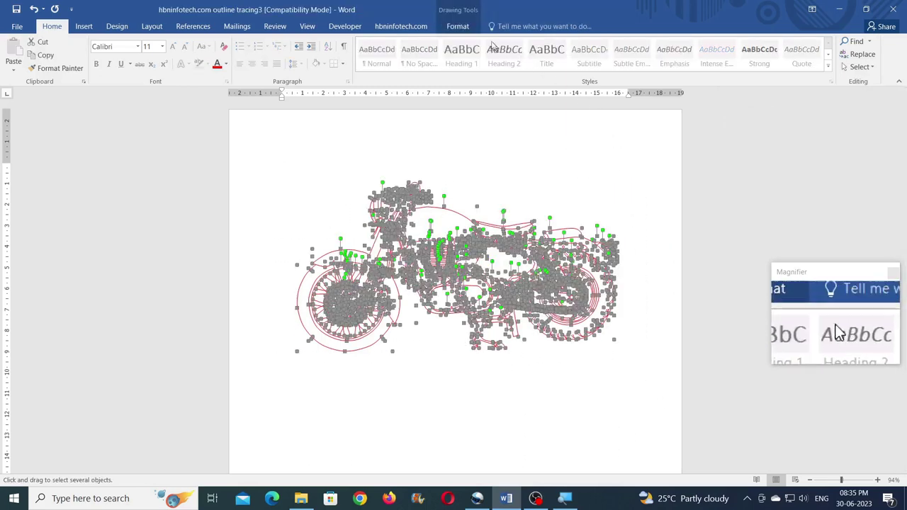
pyautogui.click(467, 28)
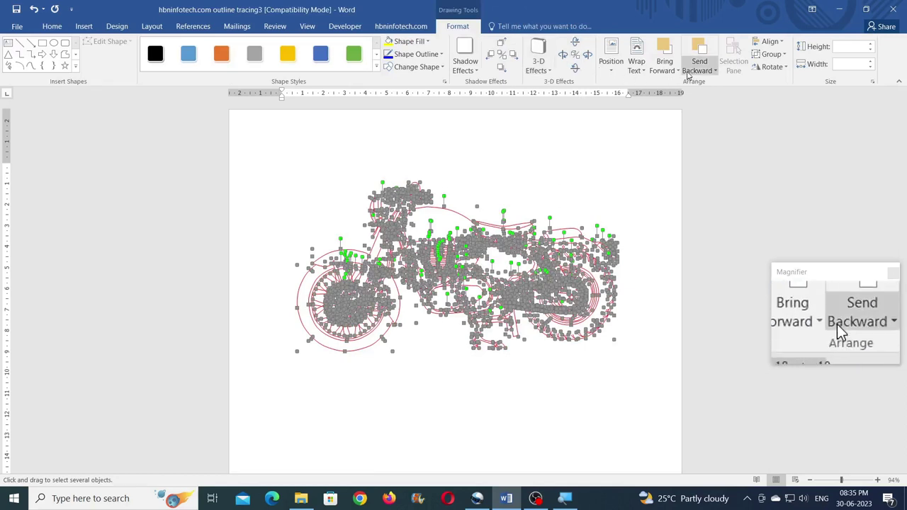
pyautogui.click(756, 55)
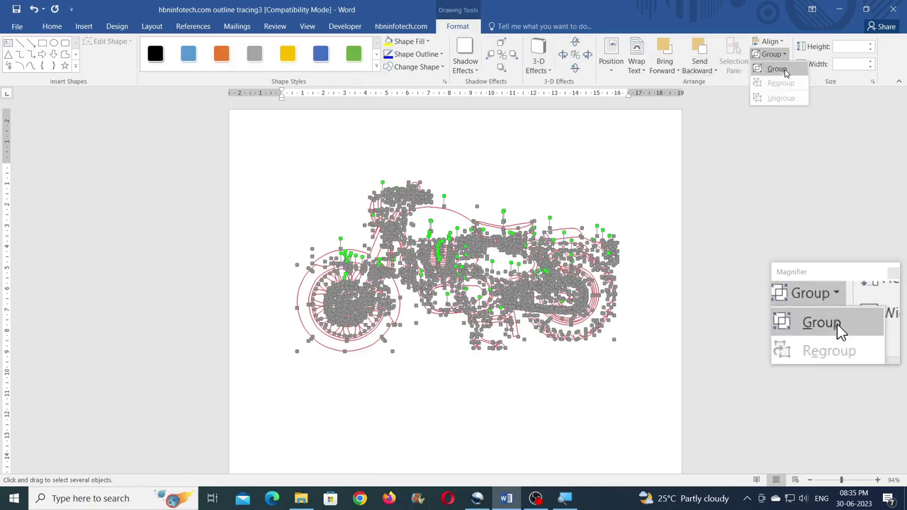
pyautogui.click(776, 69)
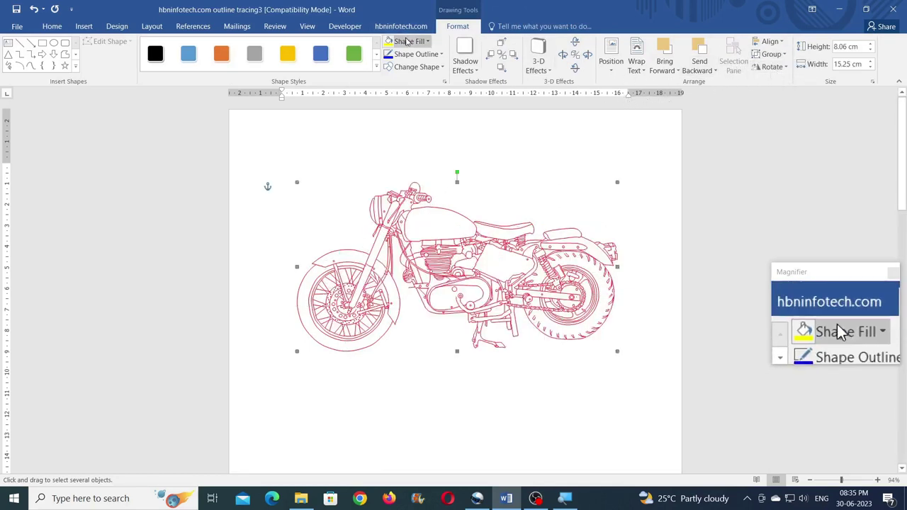
# Set the grouped motorcycle's outline colour to black and enlarge it proportionally to about 8.48 × 16.04 cm
pyautogui.click(418, 60)
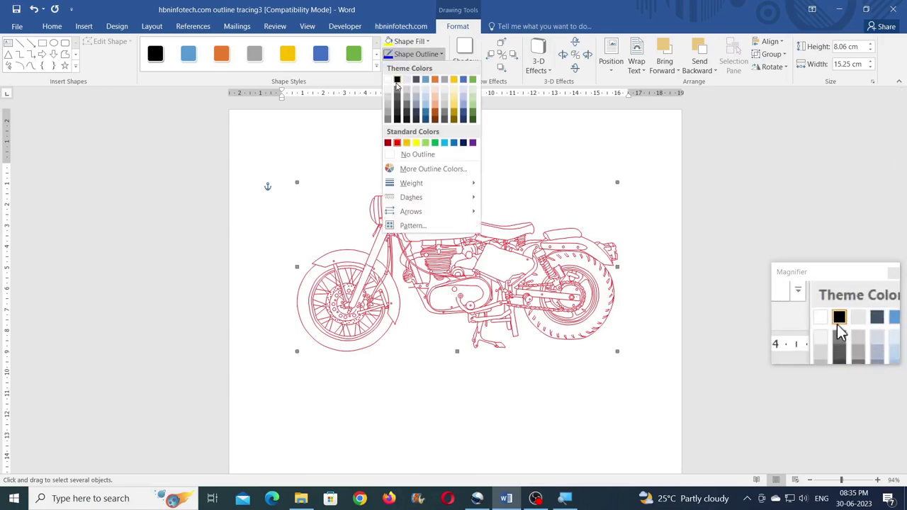
pyautogui.click(401, 78)
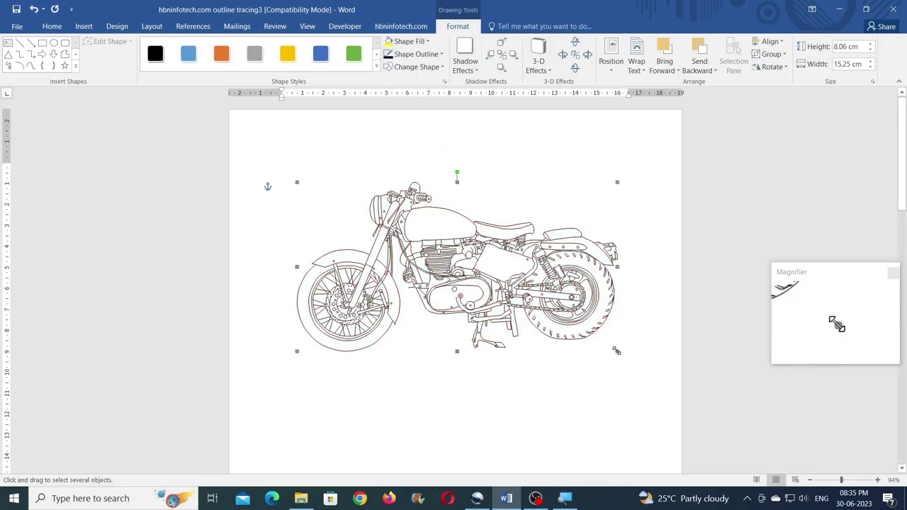
pyautogui.moveTo(616, 350)
pyautogui.mouseDown()
pyautogui.moveTo(552, 318)
pyautogui.moveTo(627, 363)
pyautogui.mouseUp()
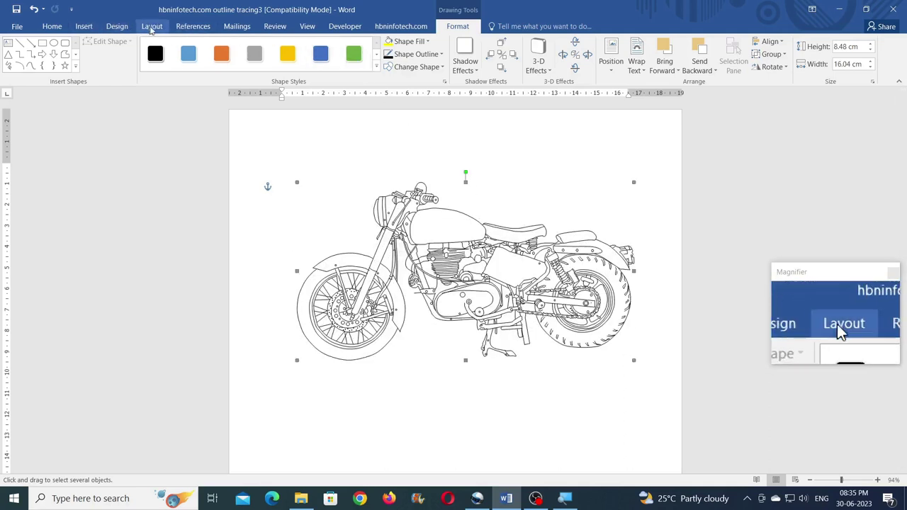
# Change the page orientation to landscape
pyautogui.click(151, 27)
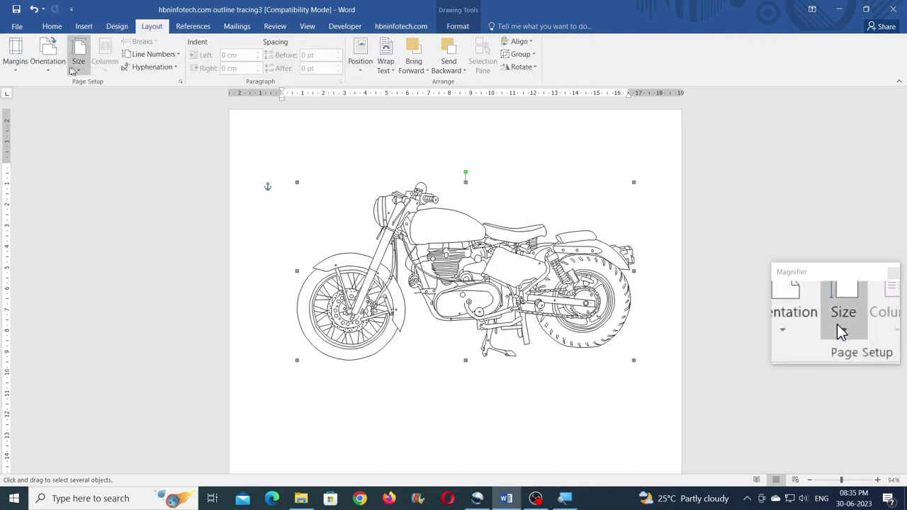
pyautogui.click(47, 61)
pyautogui.click(70, 115)
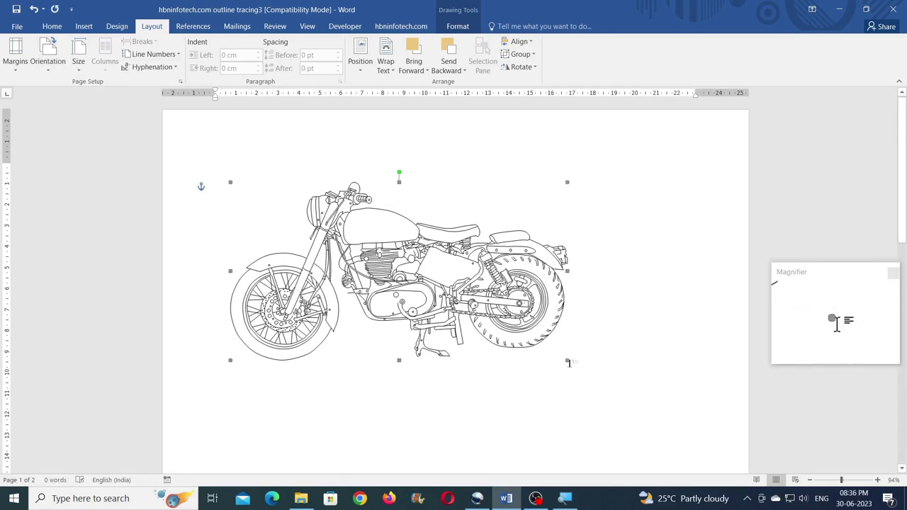
# Enlarge the motorcycle drawing proportionally to about 26 cm wide so it nearly spans the landscape page, and deselect it
pyautogui.moveTo(566, 360); pyautogui.dragTo(686, 423)
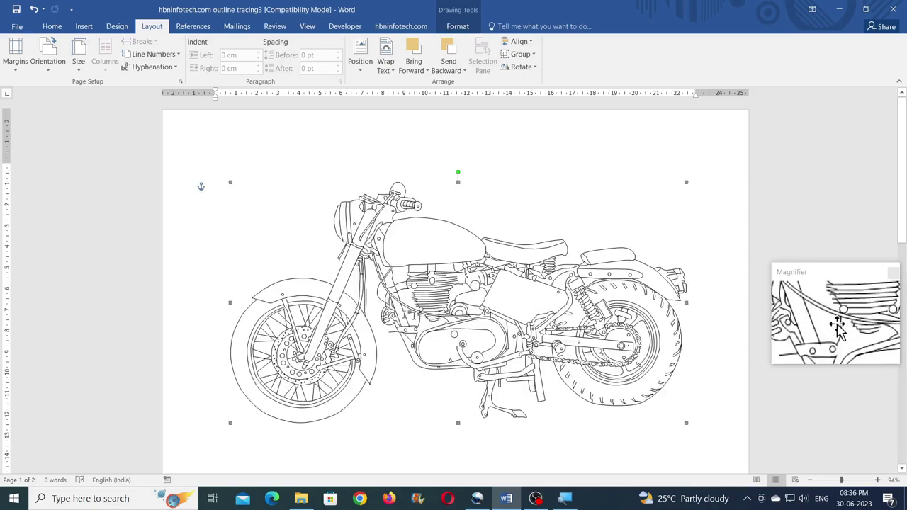
pyautogui.scroll(-1, 241, 383)
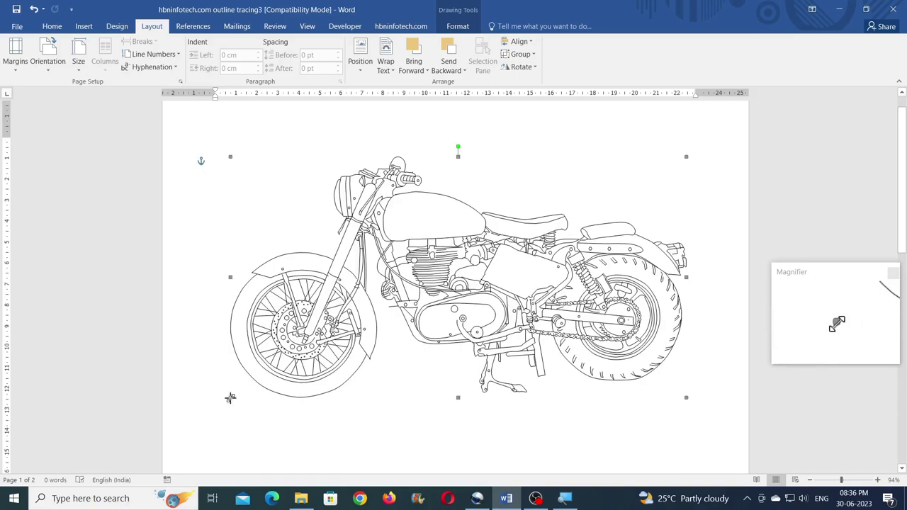
pyautogui.moveTo(230, 399); pyautogui.dragTo(194, 417)
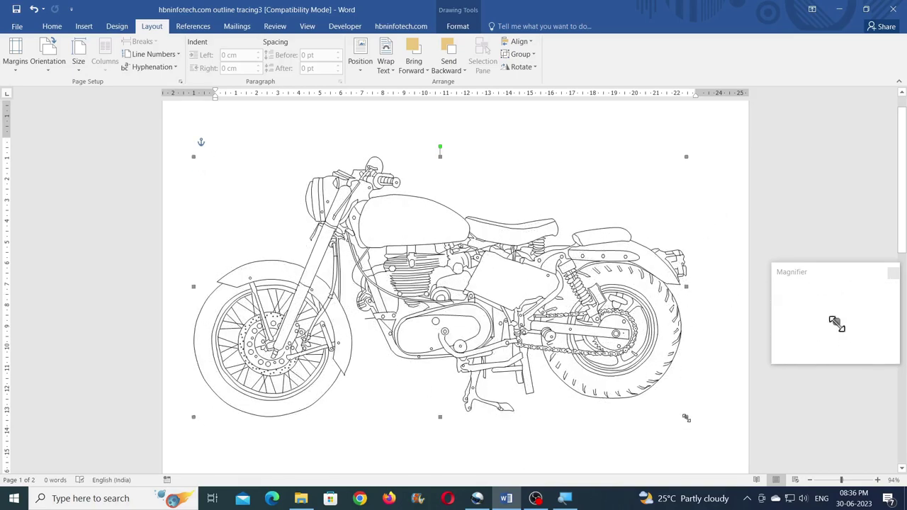
pyautogui.moveTo(686, 416); pyautogui.dragTo(728, 438)
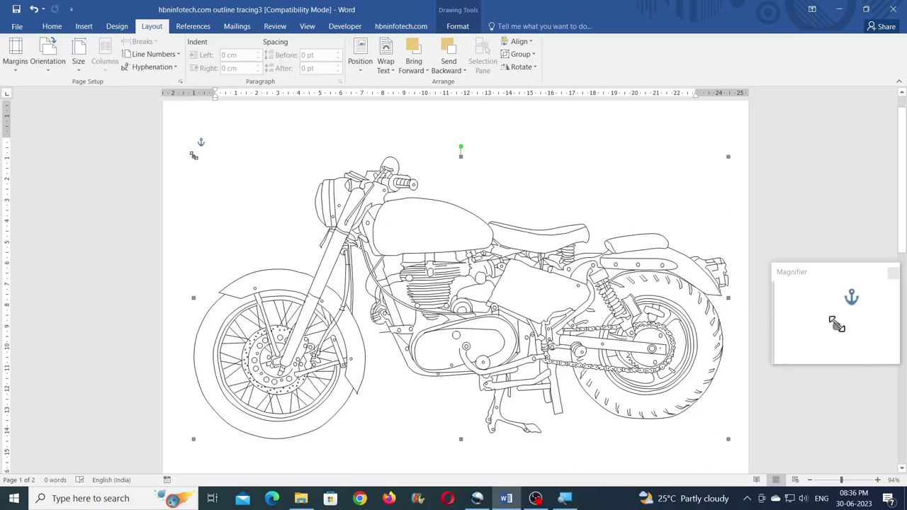
pyautogui.moveTo(193, 156); pyautogui.dragTo(179, 148)
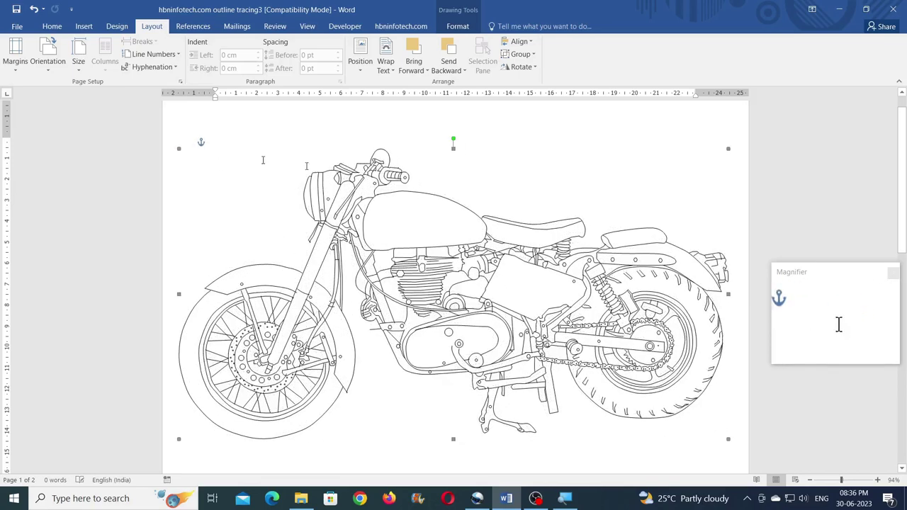
pyautogui.click(731, 201)
pyautogui.scroll(-1, 716, 312)
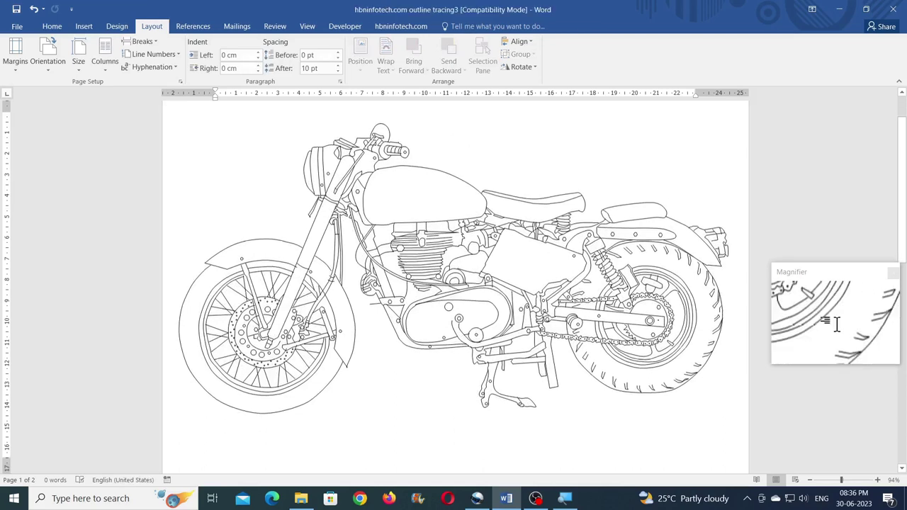